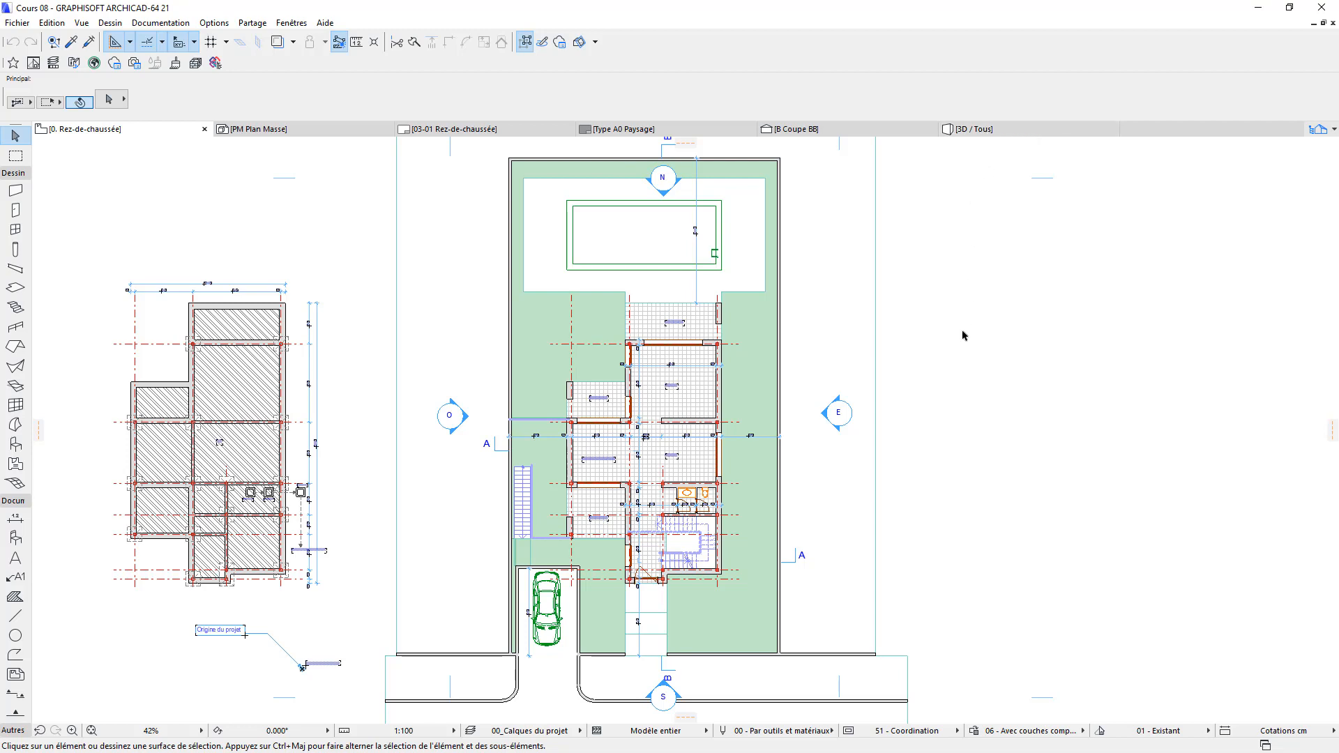
Step: Show the whole model in 3D and bring the house's street-side entrance facade into view
click(990, 129)
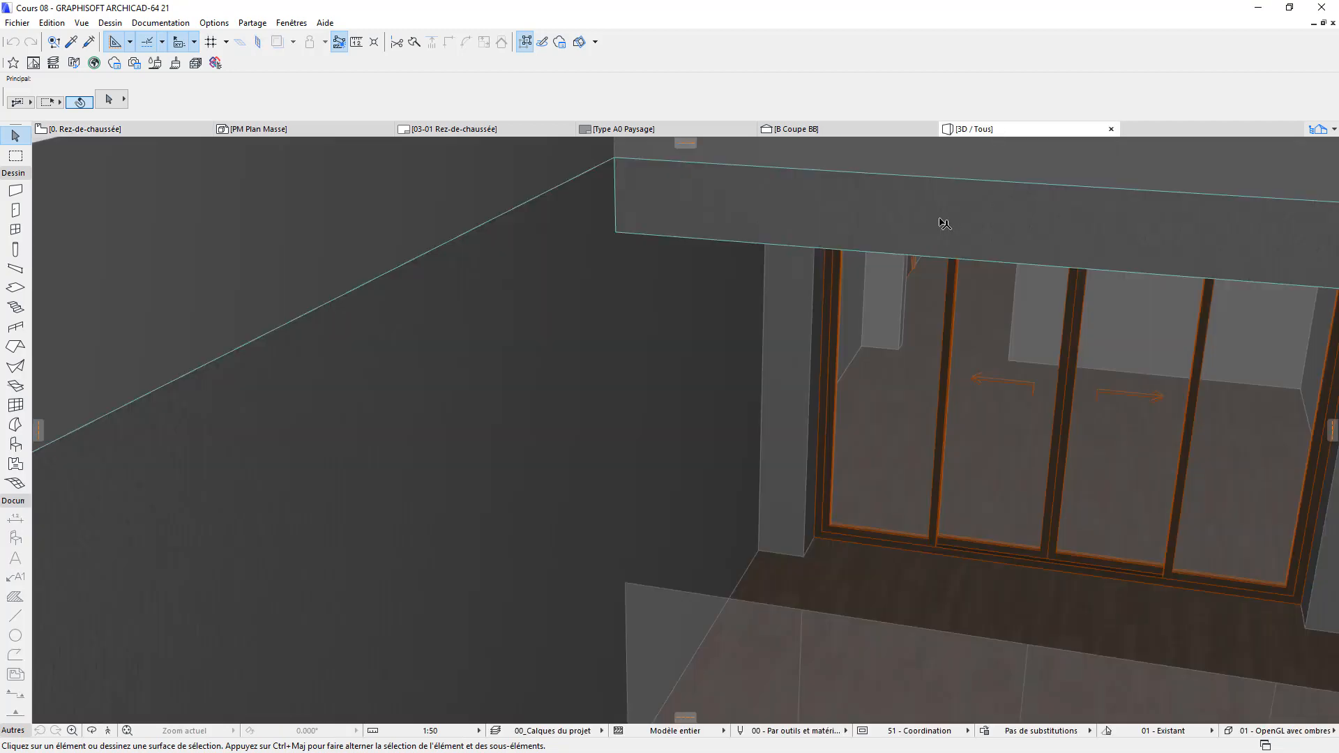
scroll(797, 350, down, 10)
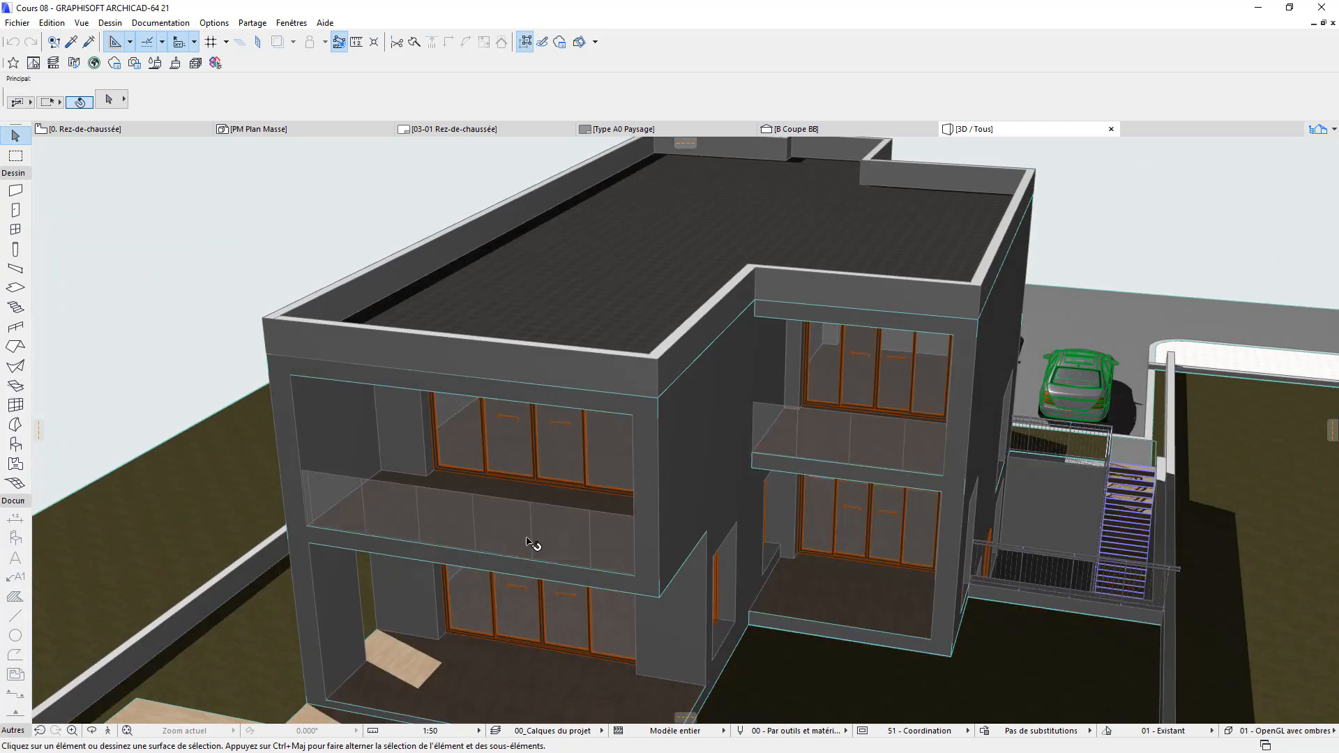
scroll(549, 535, up, 2)
shift+middle_drag(548, 536, 975, 514)
scroll(719, 498, down, 2)
shift+middle_drag(718, 498, 907, 453)
scroll(753, 492, down, 3)
shift+middle_drag(691, 508, 771, 577)
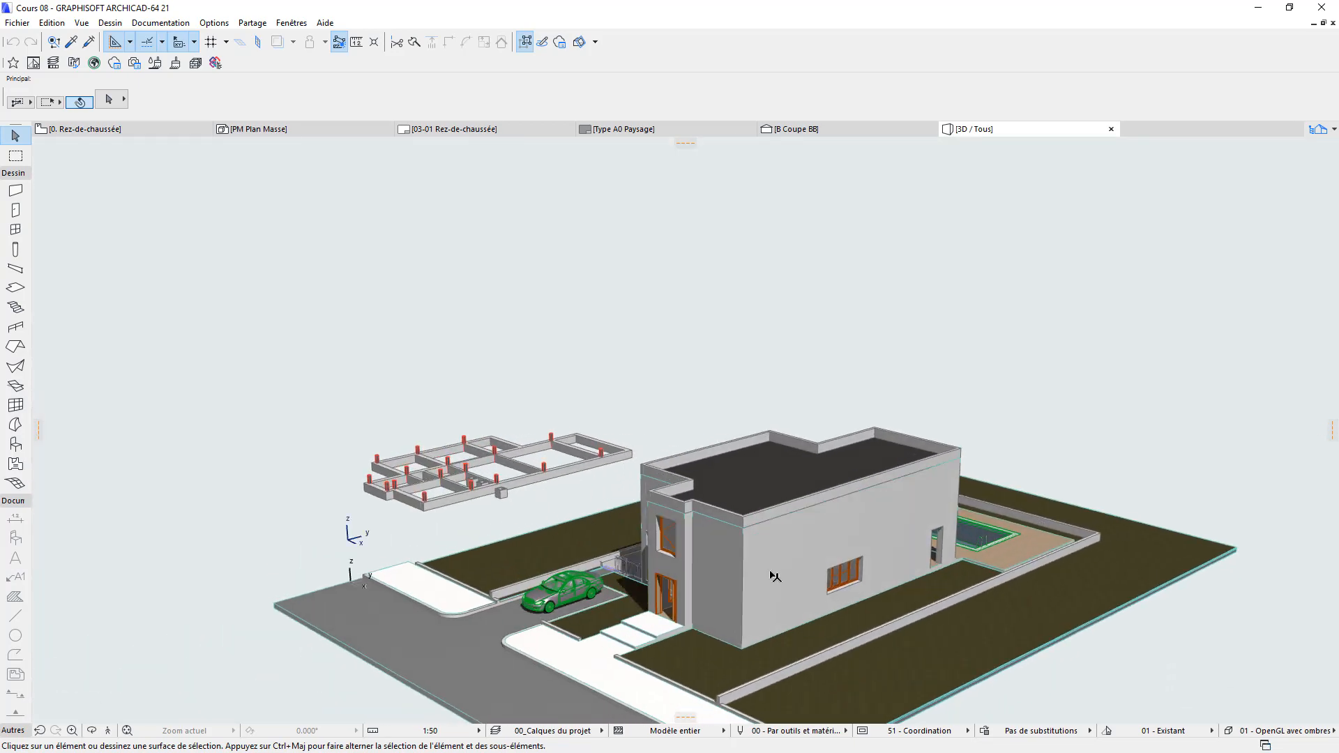
scroll(705, 578, up, 2)
shift+middle_drag(612, 578, 1073, 575)
scroll(807, 559, up, 4)
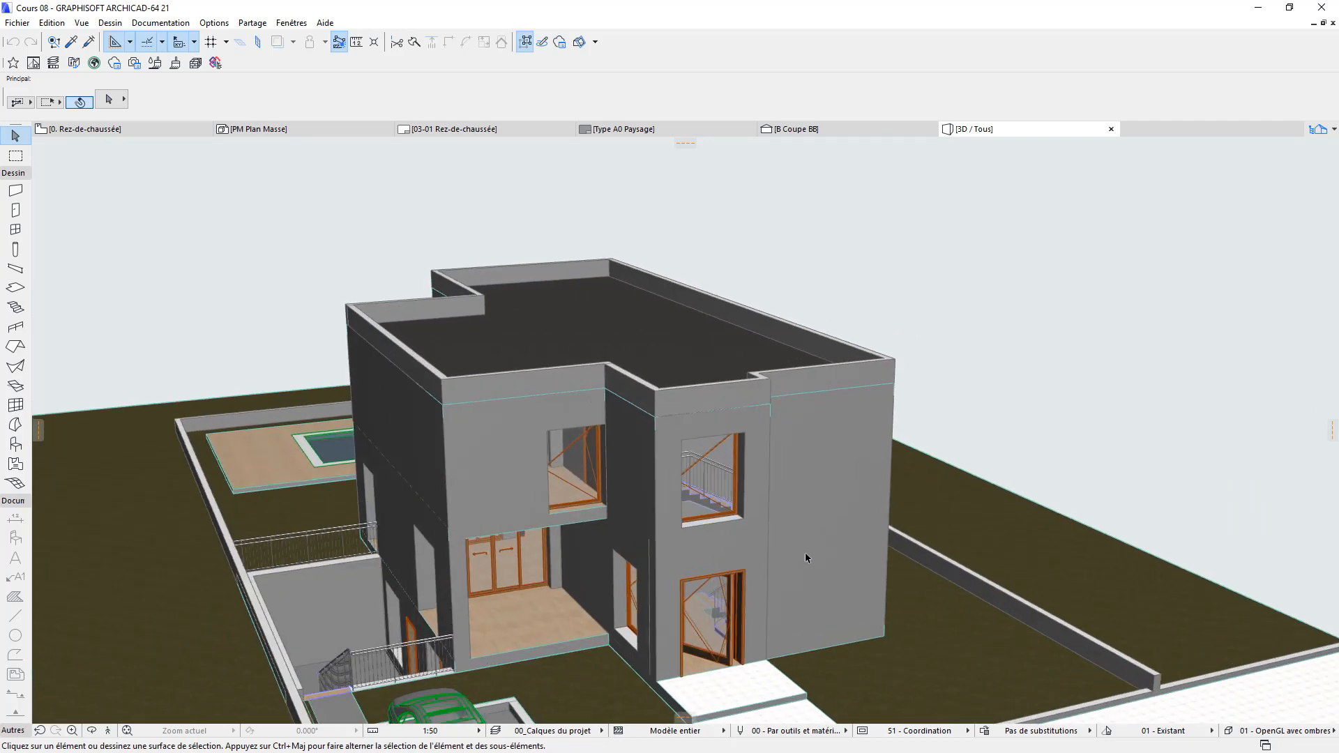
Step: Select the exterior walls of the projecting entrance volume on the ground and first floors, including the short return walls
click(577, 456)
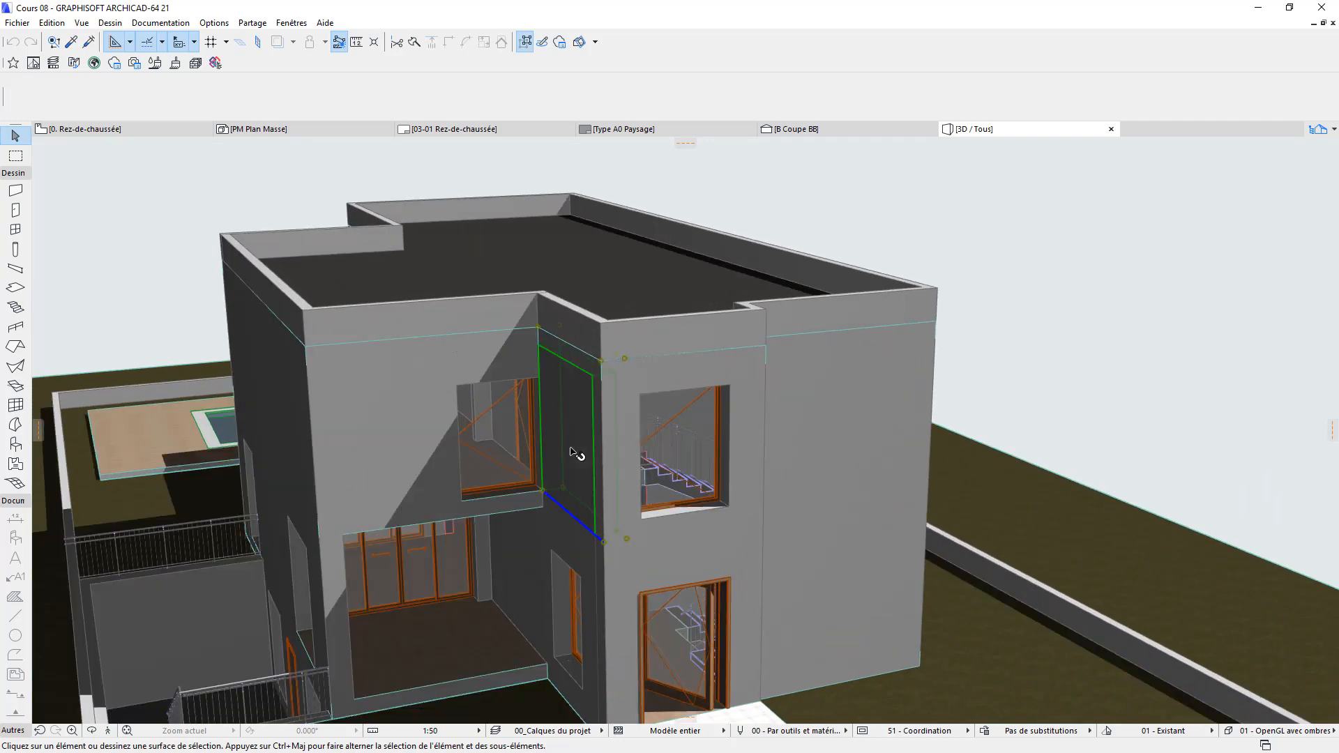
shift+click(574, 538)
shift+click(631, 547)
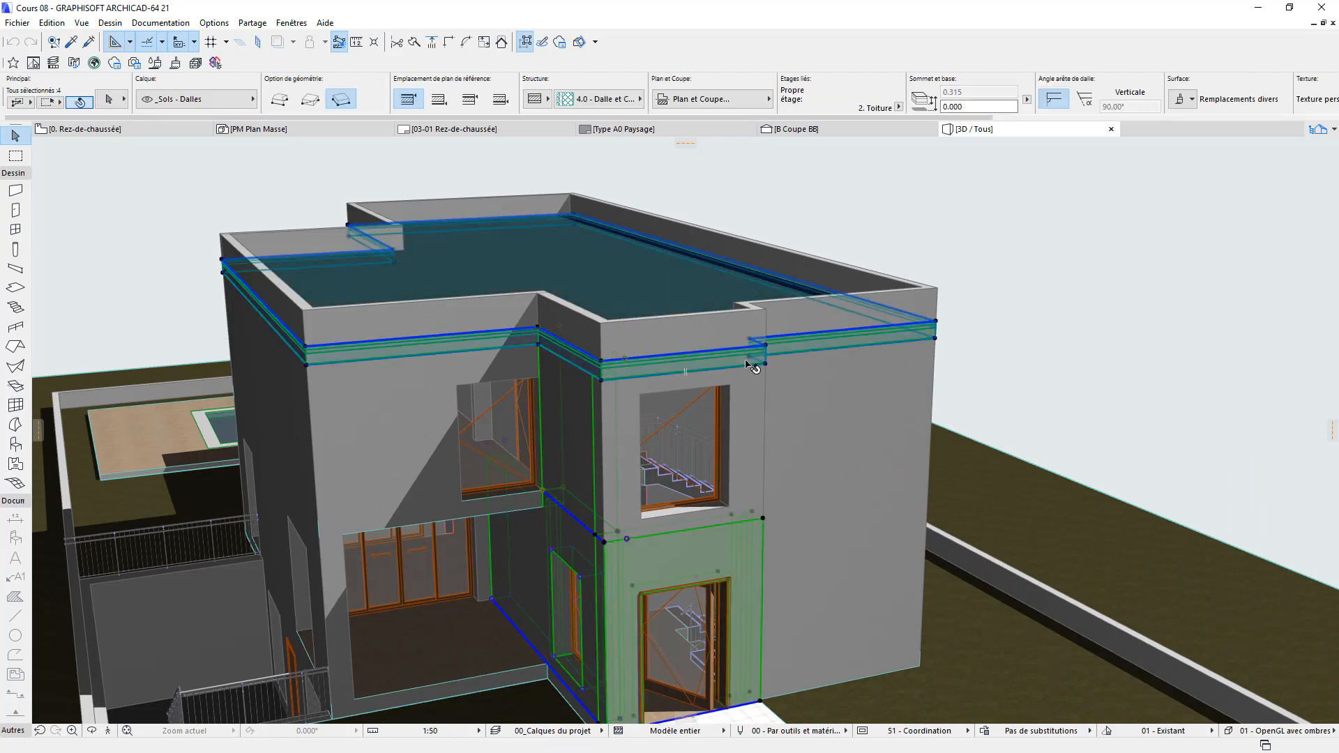
shift+click(758, 418)
shift+middle_drag(826, 497, 414, 488)
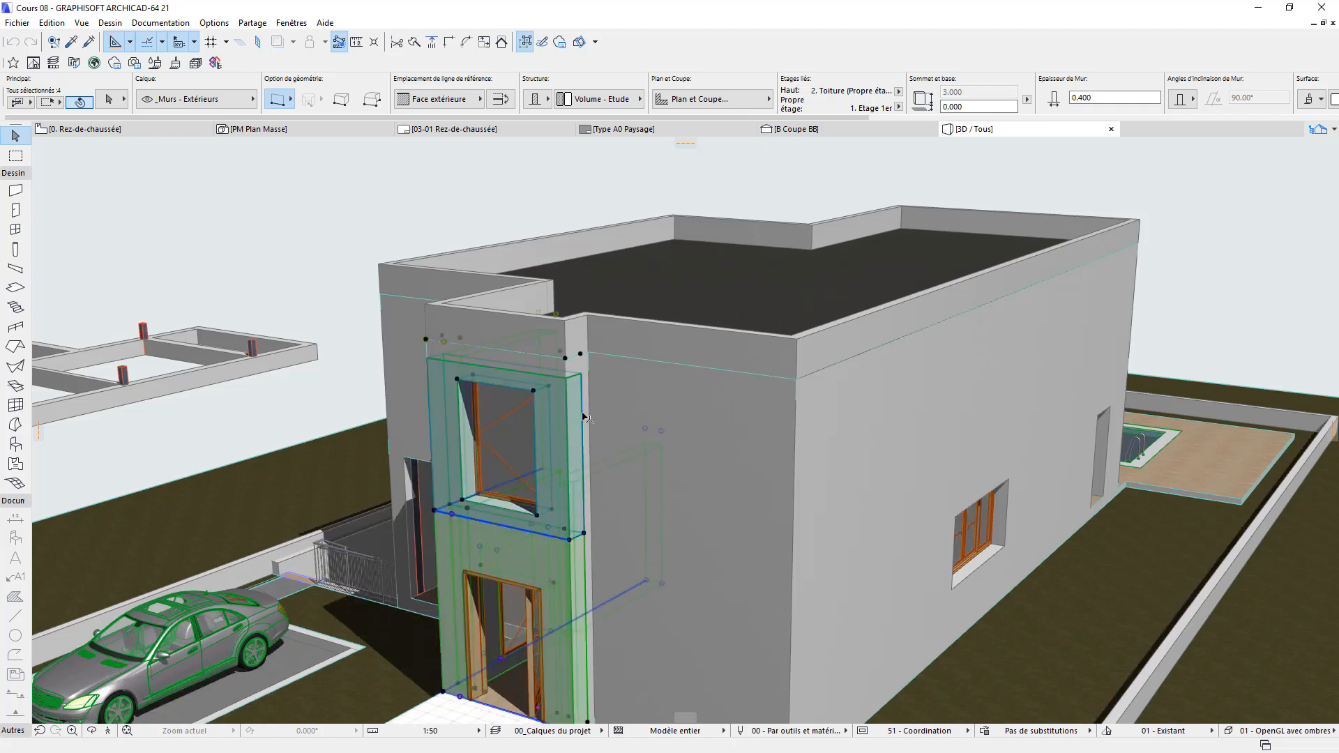
shift+click(584, 414)
scroll(587, 417, up, 2)
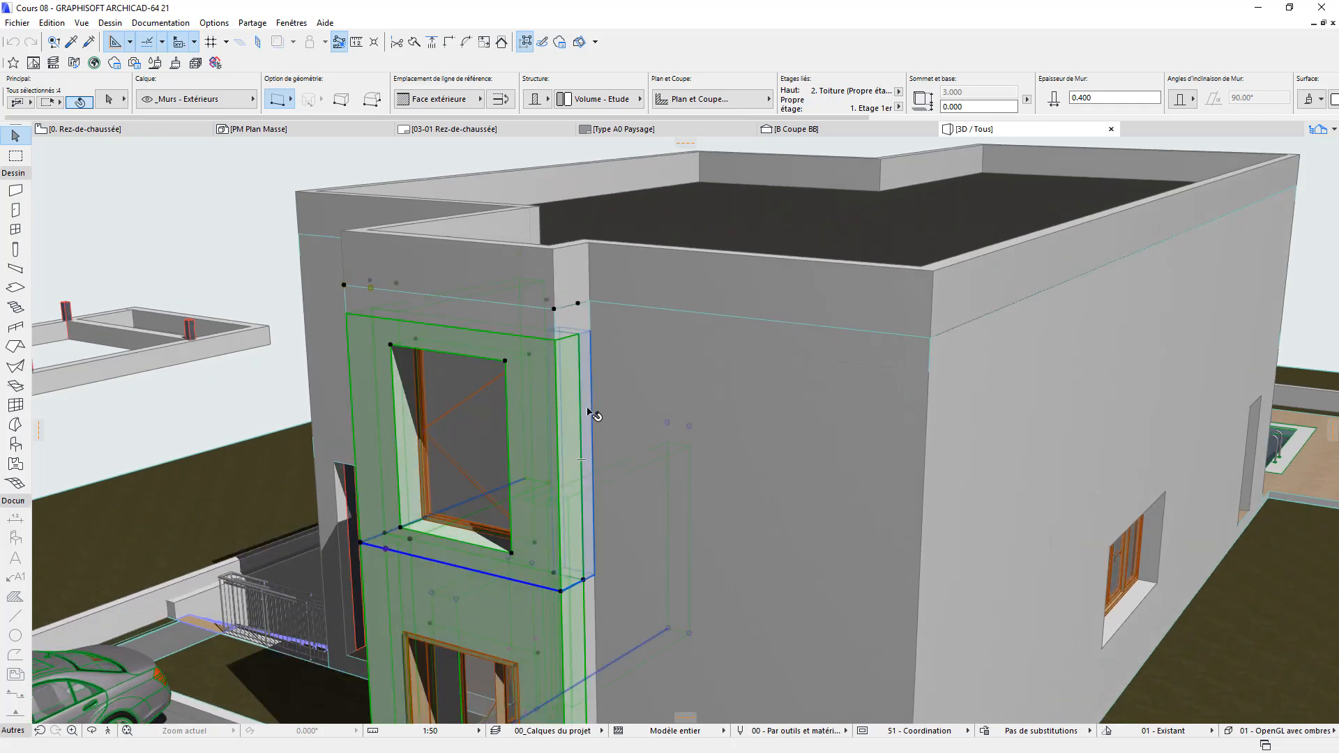
shift+click(589, 587)
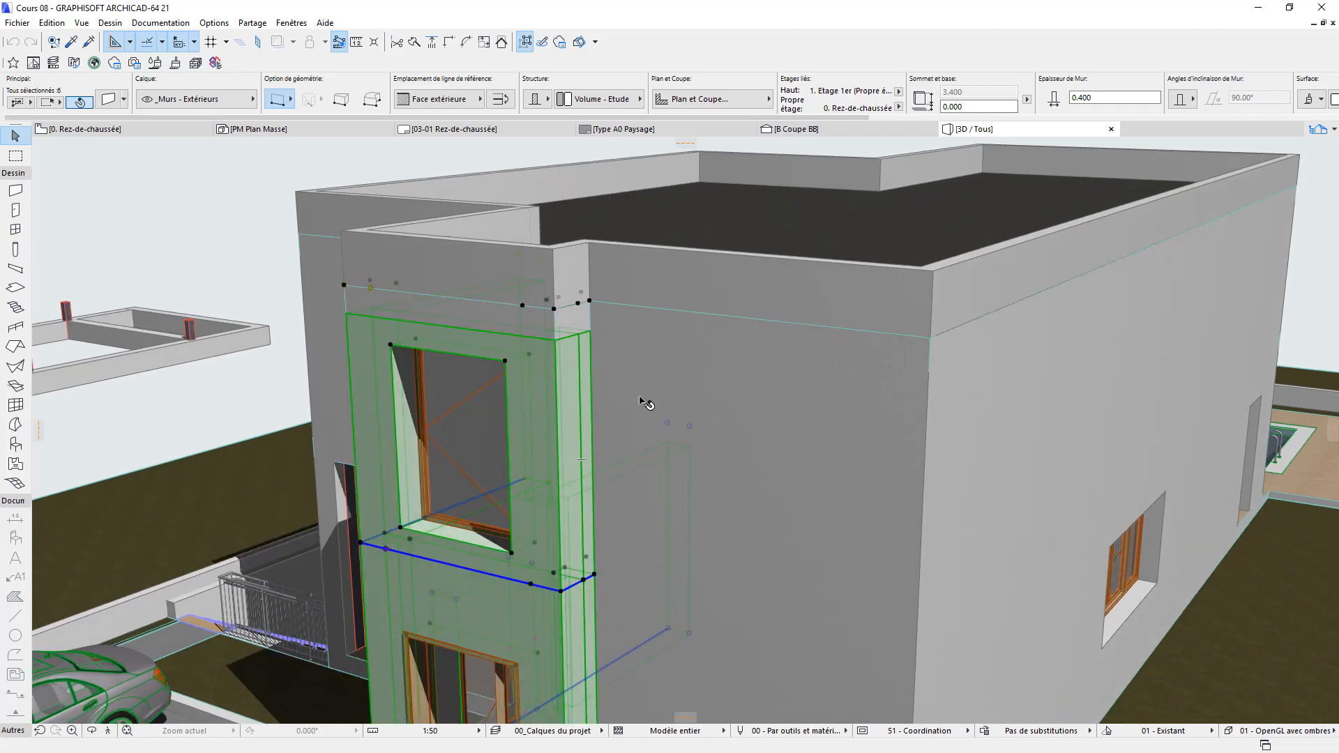
Step: Add the three parapet walls above the entrance volume to the wall selection
shift+click(576, 277)
shift+click(477, 272)
shift+middle_drag(328, 322, 668, 302)
shift+click(668, 302)
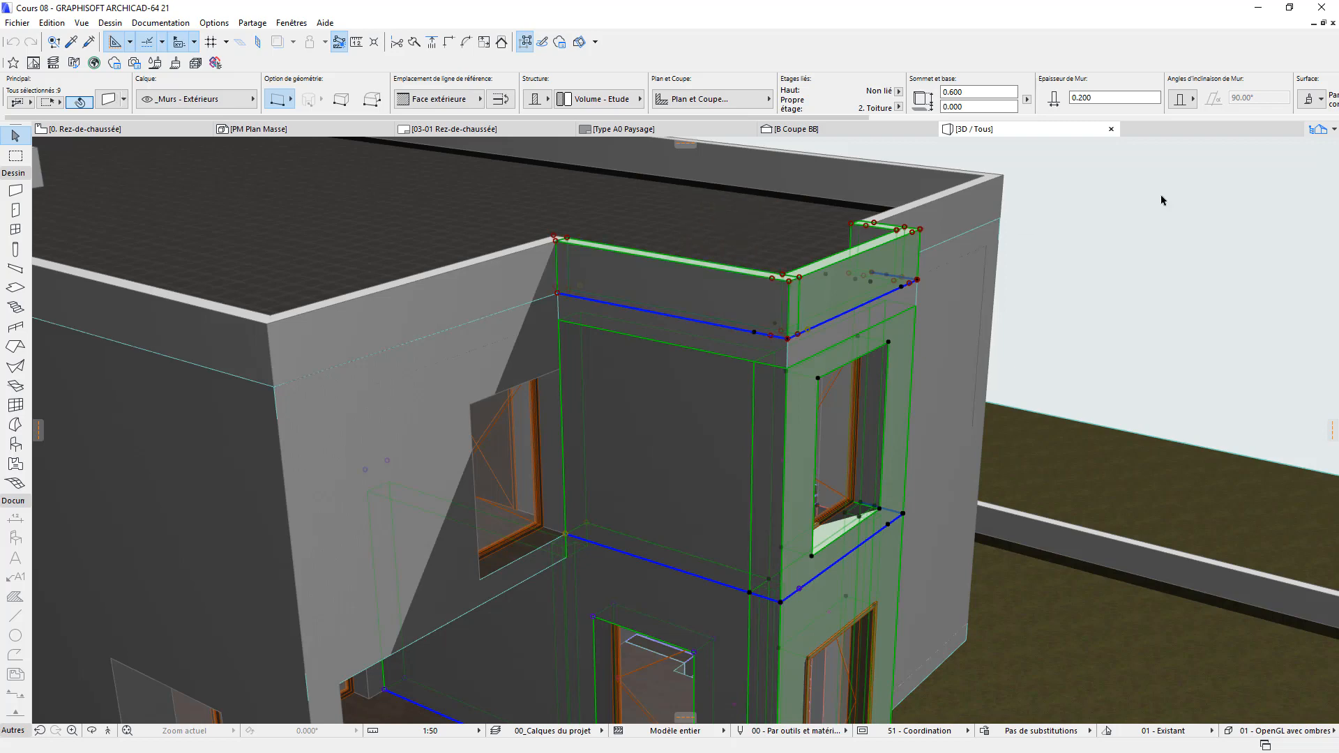
middle_drag(1184, 204, 858, 245)
Step: Enable all three surface overrides for the selected walls and set the outside face to Pierre - Grès 01
click(1310, 99)
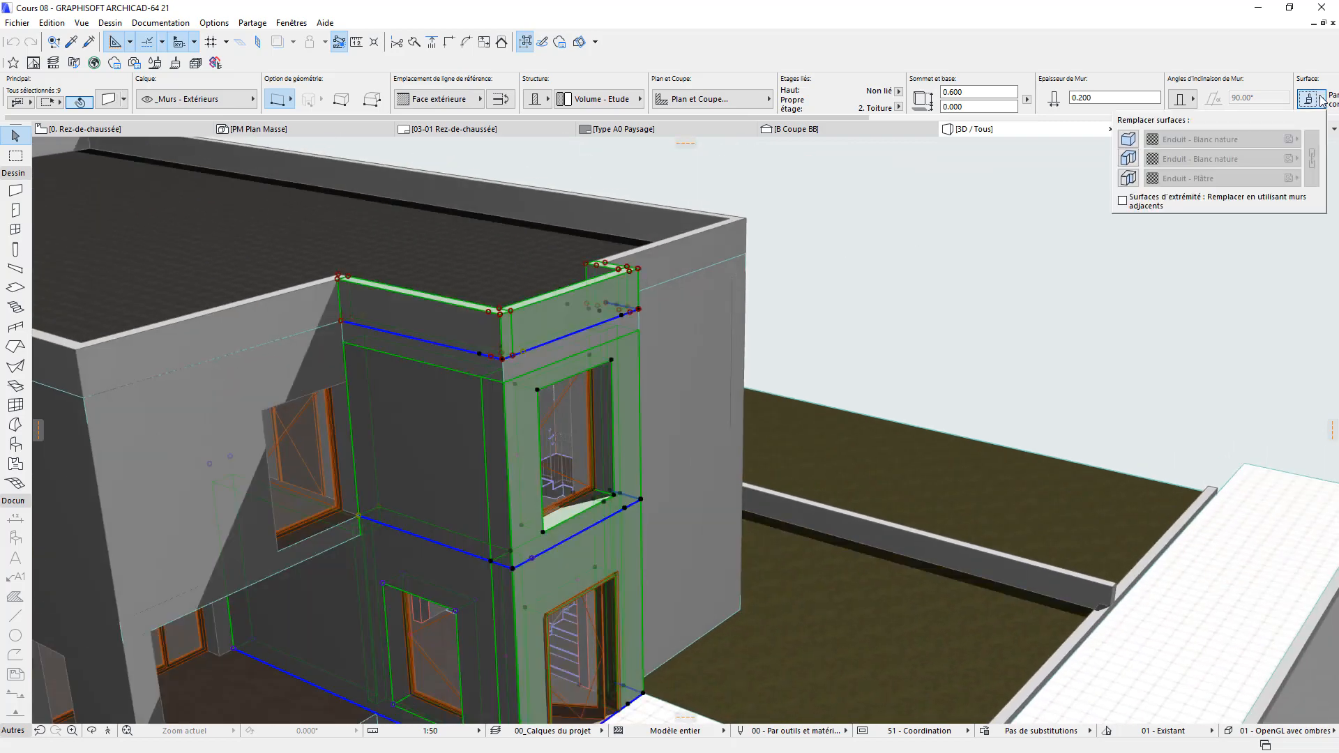
click(1127, 139)
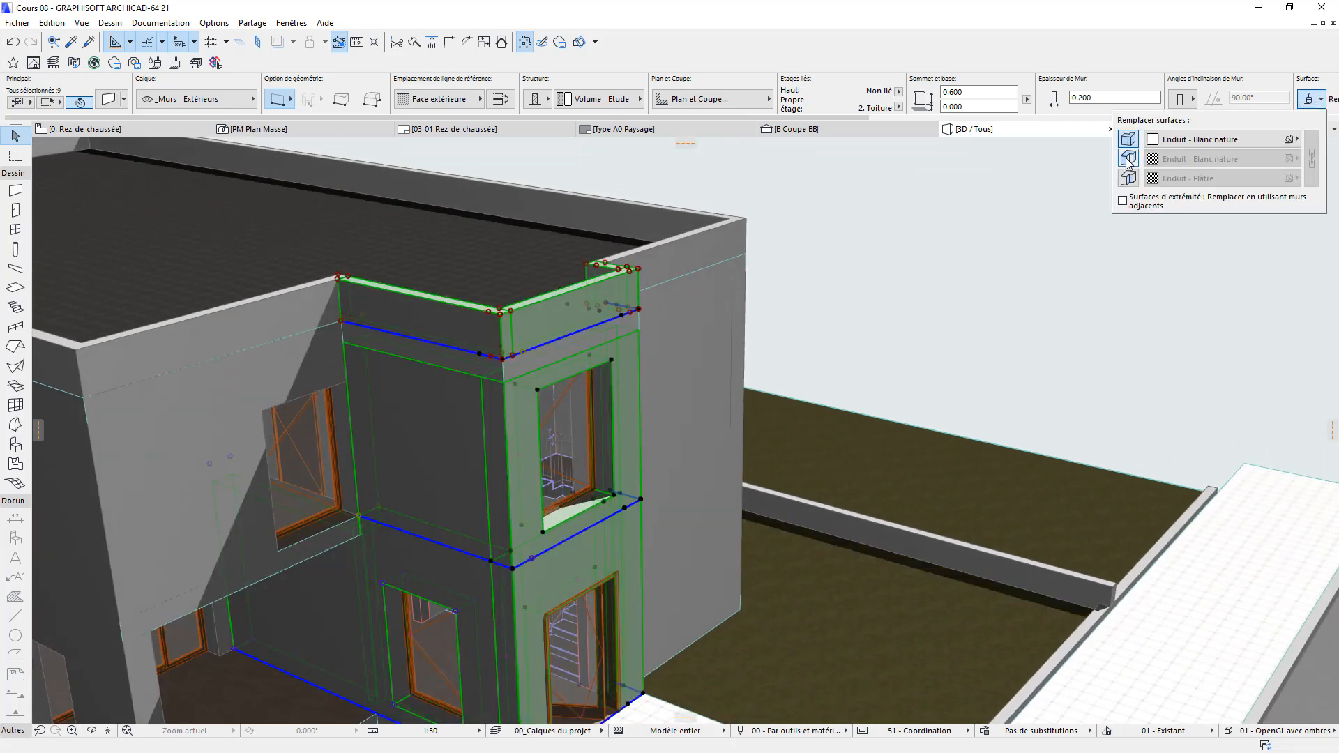
click(1128, 159)
click(1126, 179)
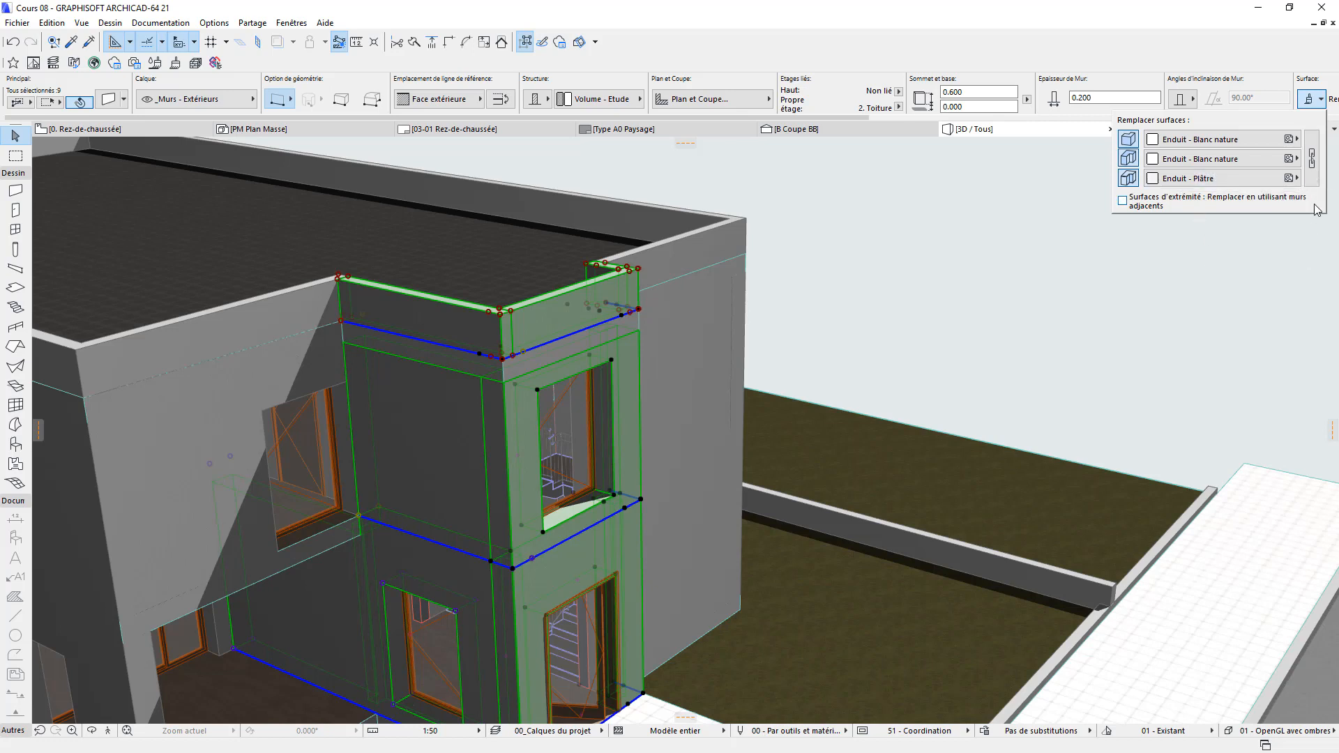
click(1201, 140)
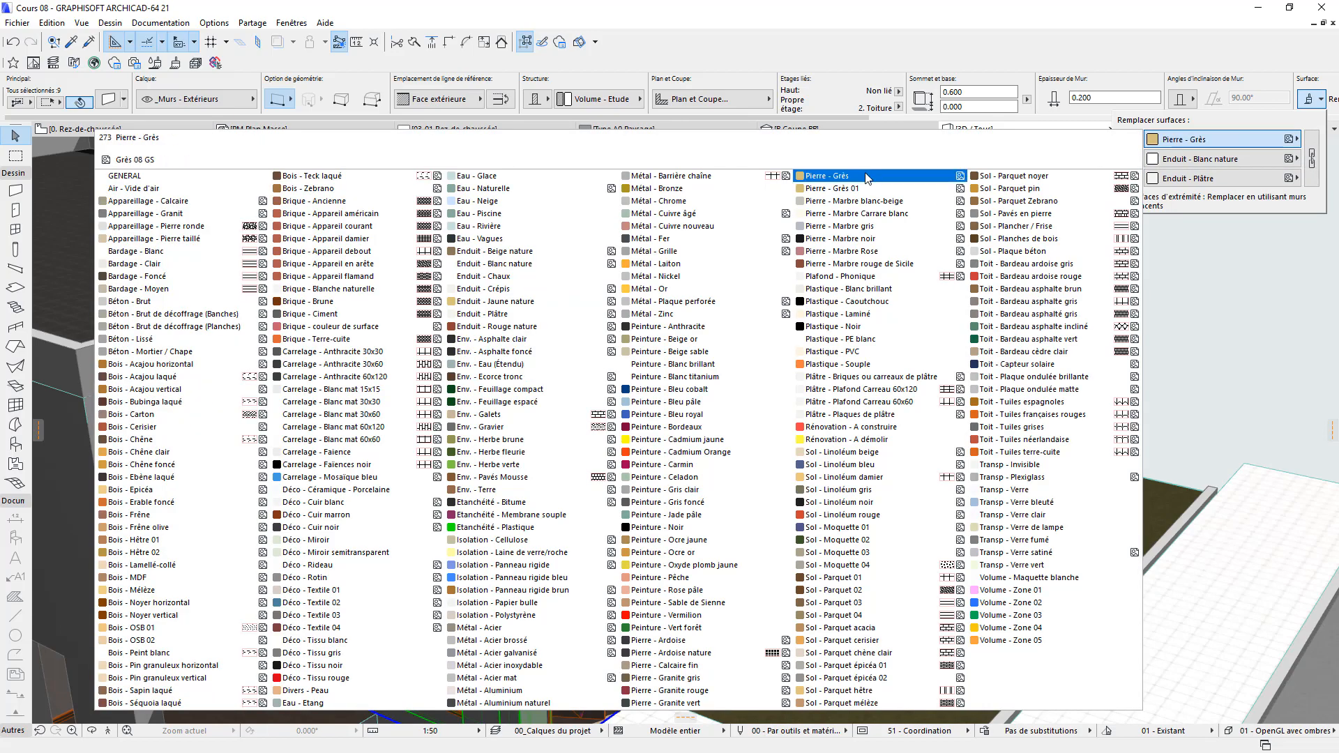
click(862, 191)
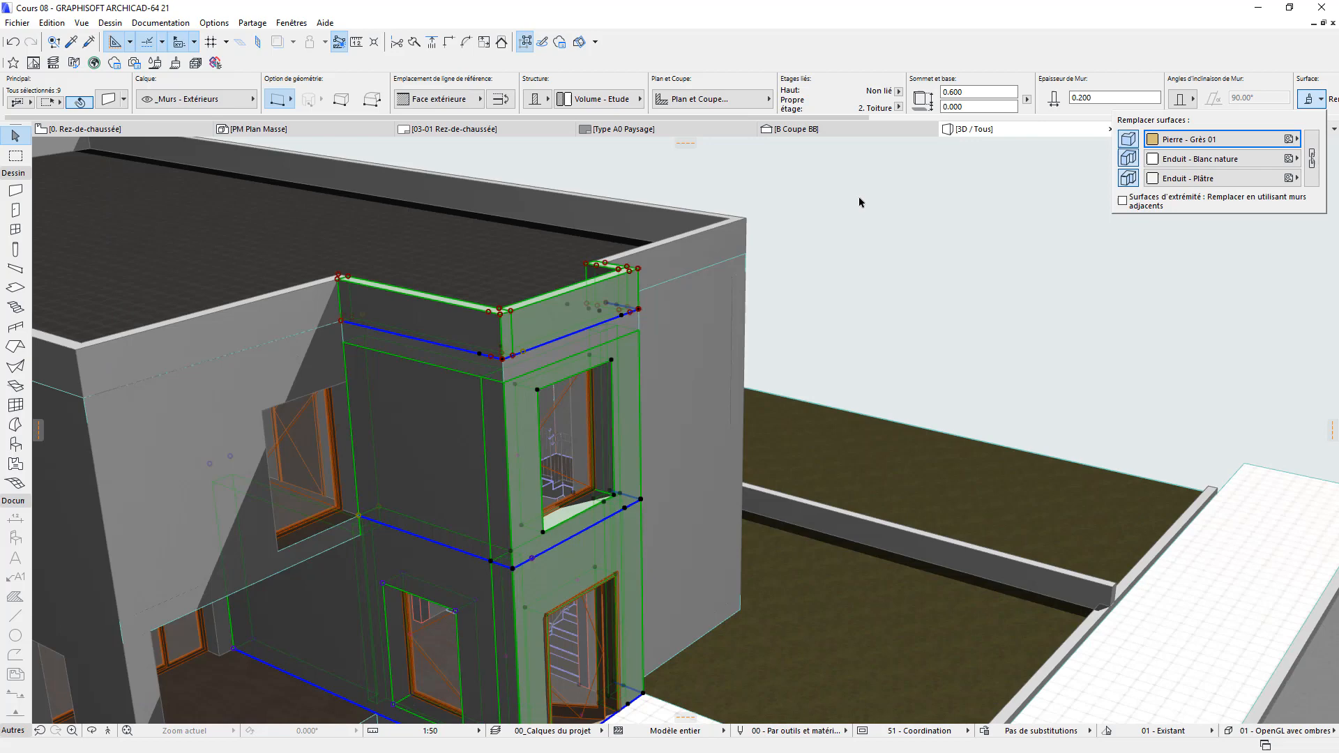
click(963, 244)
click(963, 245)
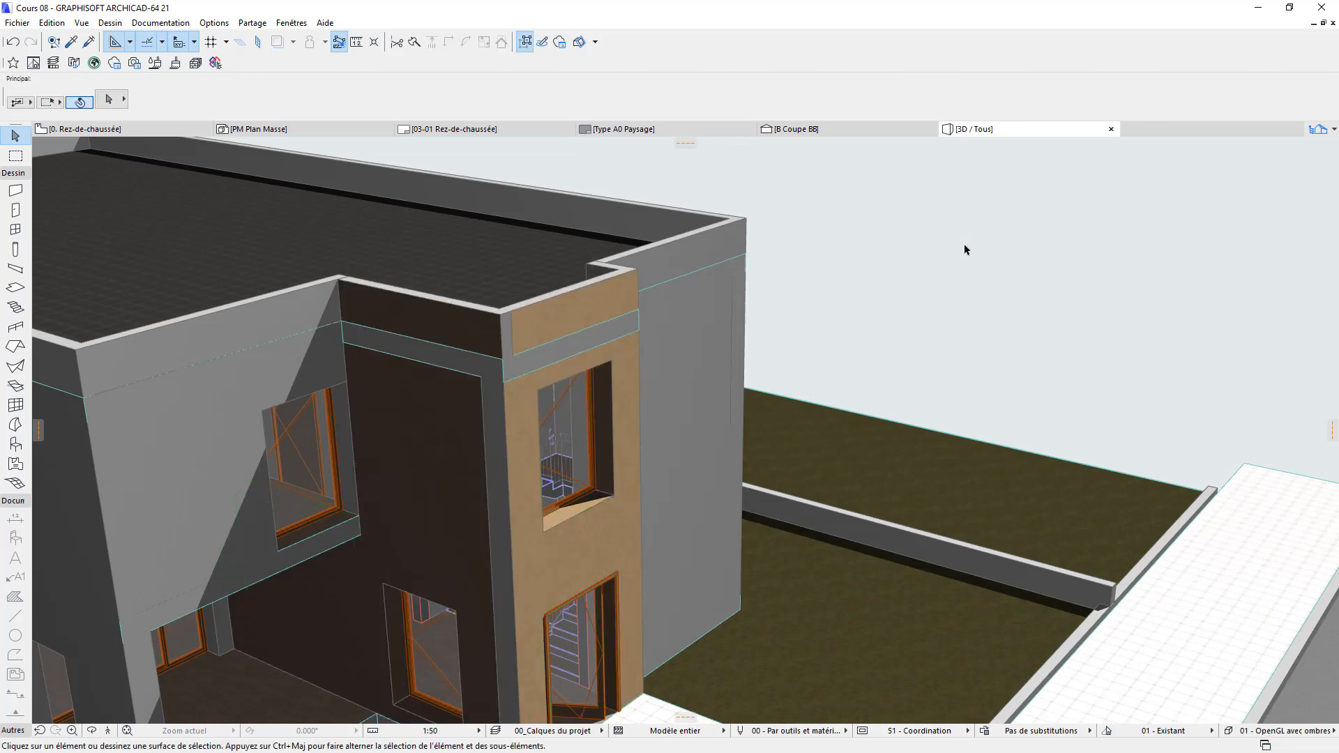
Step: Inspect the entrance volume's side edges, and undo and redo the surface change to restore the wall selection
drag(909, 284, 612, 391)
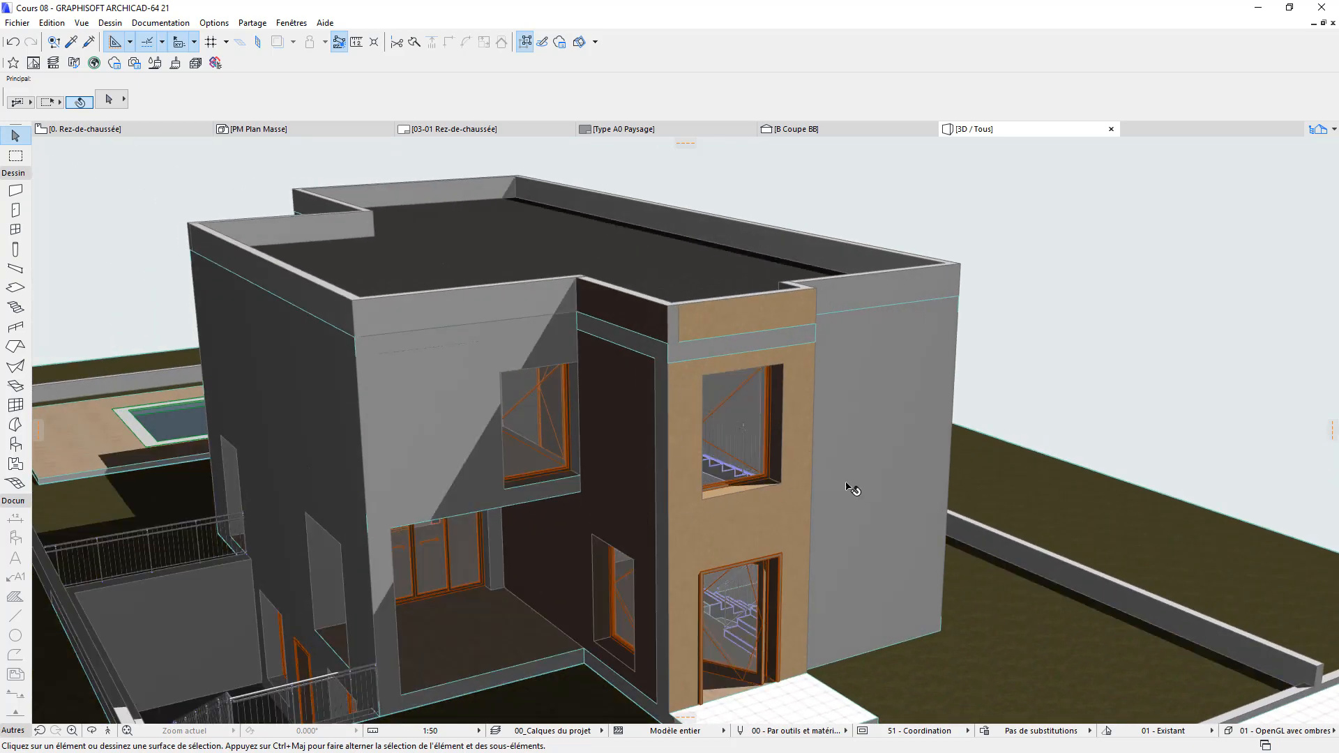
drag(852, 487, 350, 491)
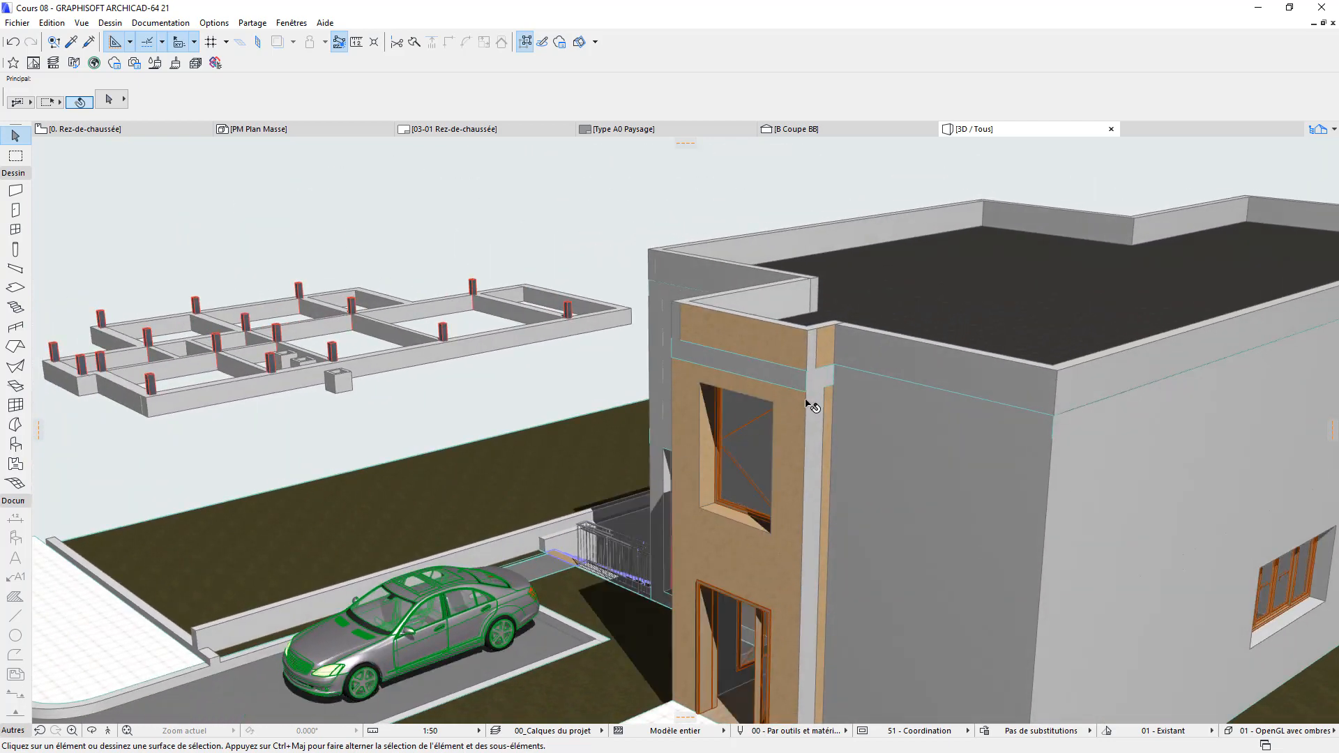
drag(845, 493, 771, 390)
scroll(766, 391, up, 2)
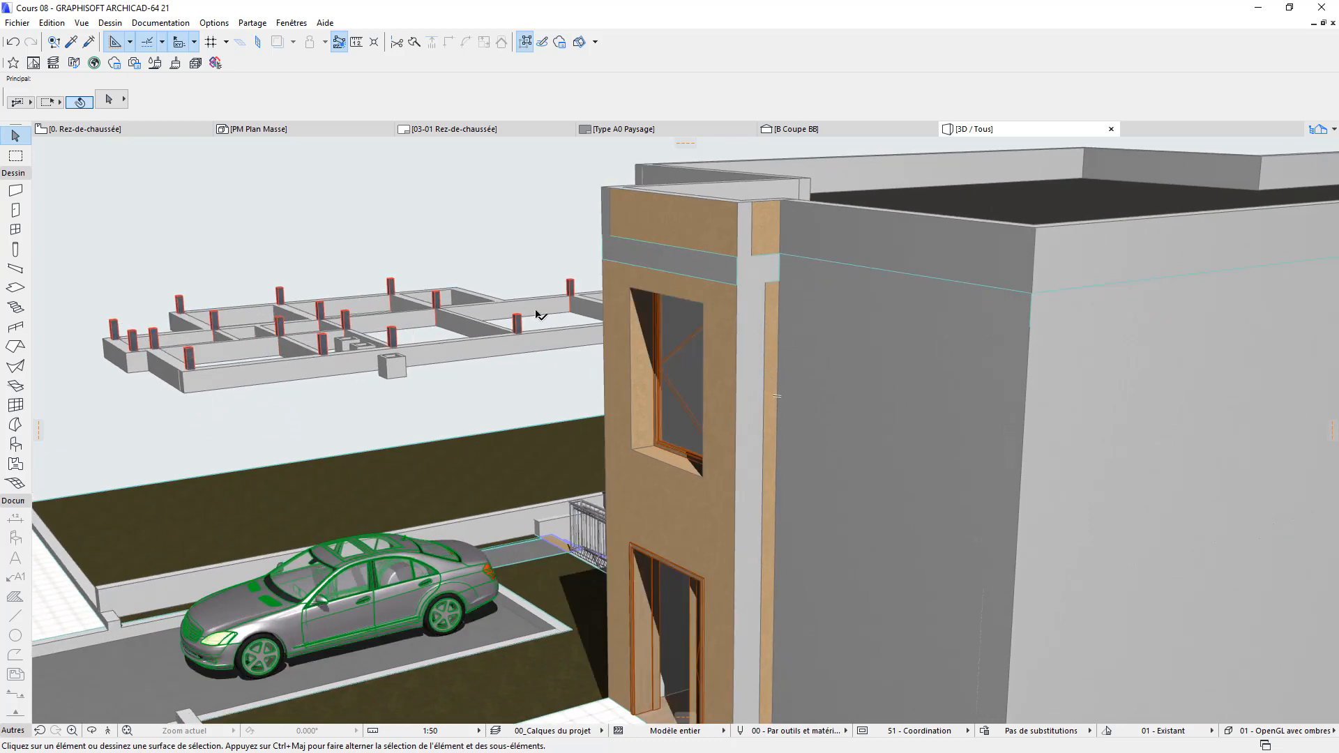
click(12, 43)
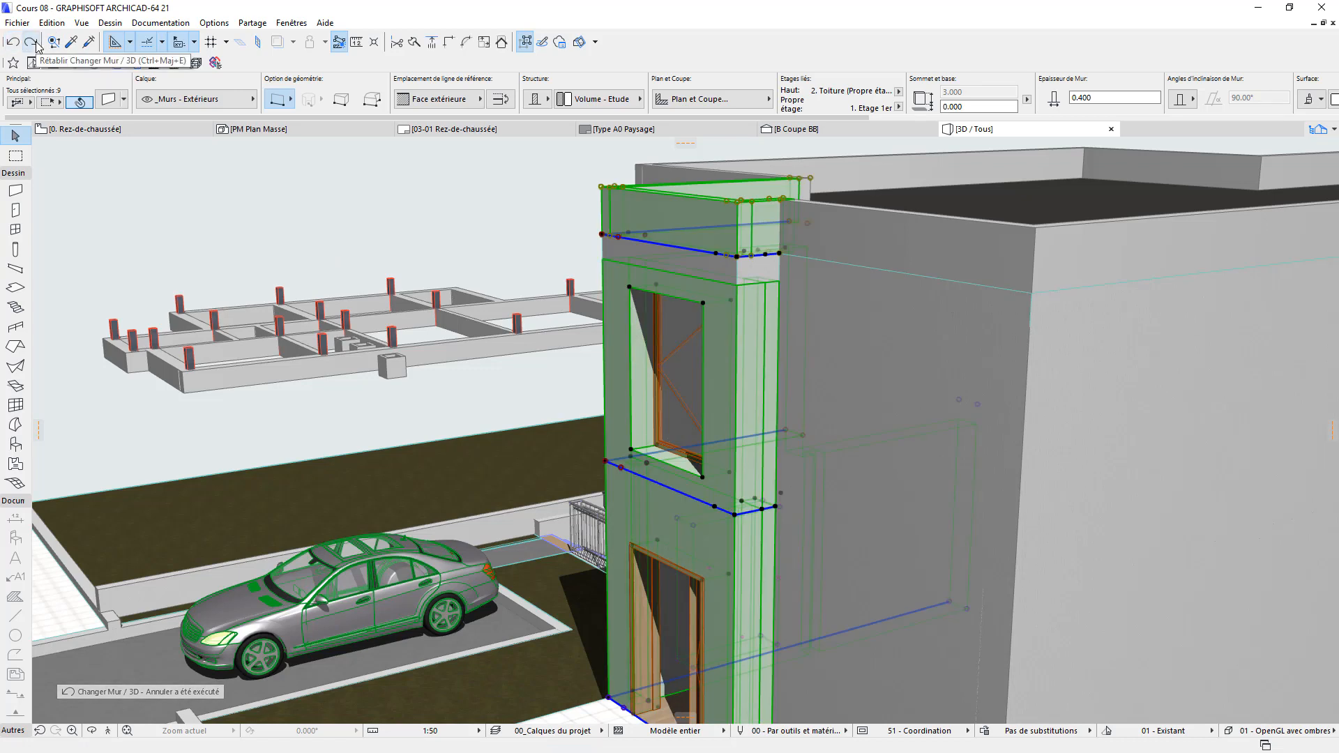
click(36, 42)
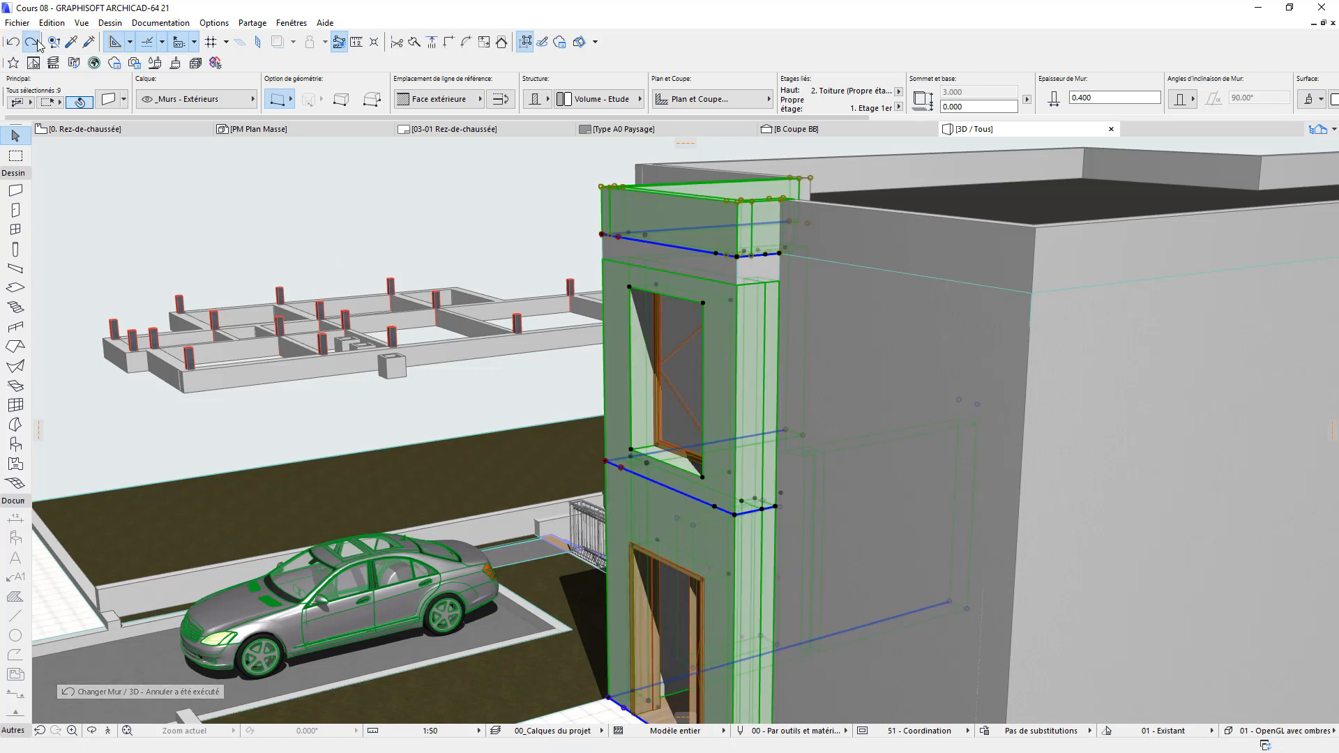
Step: Set the walls' edge surface to Pierre - Grès 01 and link all three surfaces to that material
click(1314, 98)
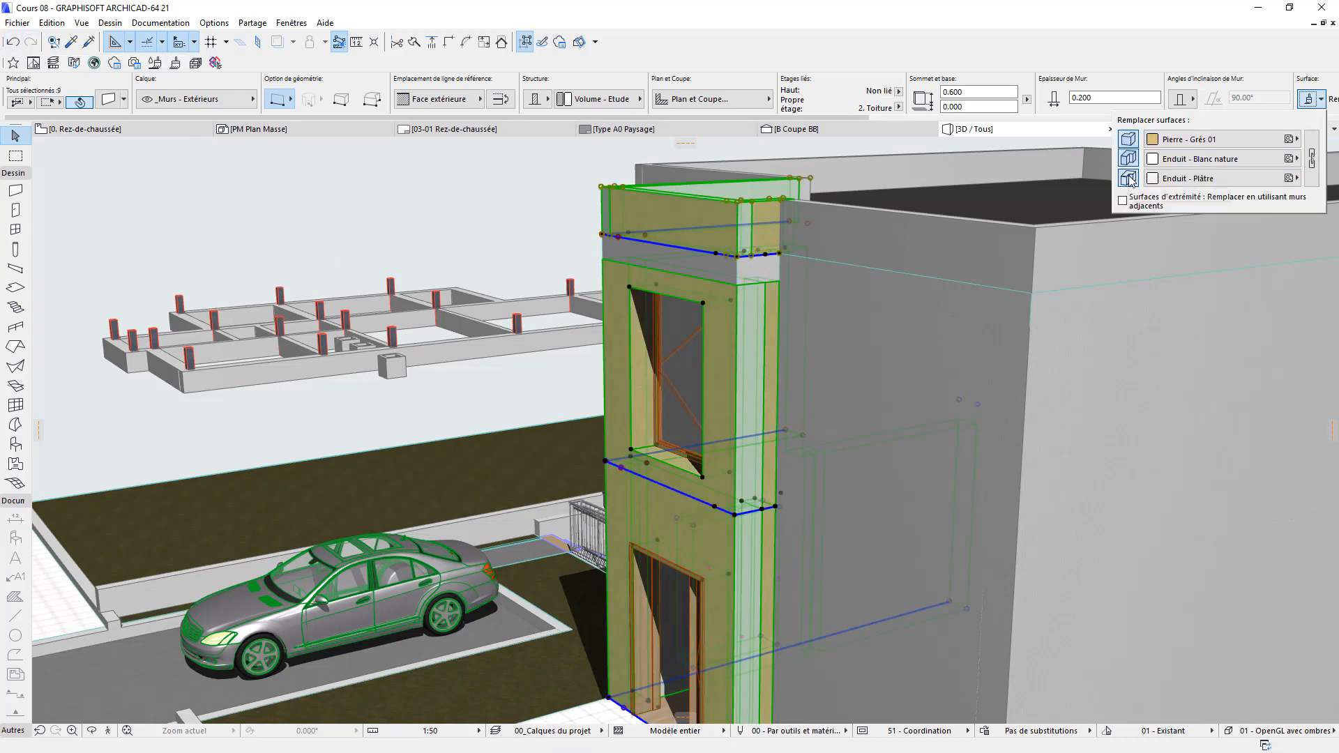
click(1290, 178)
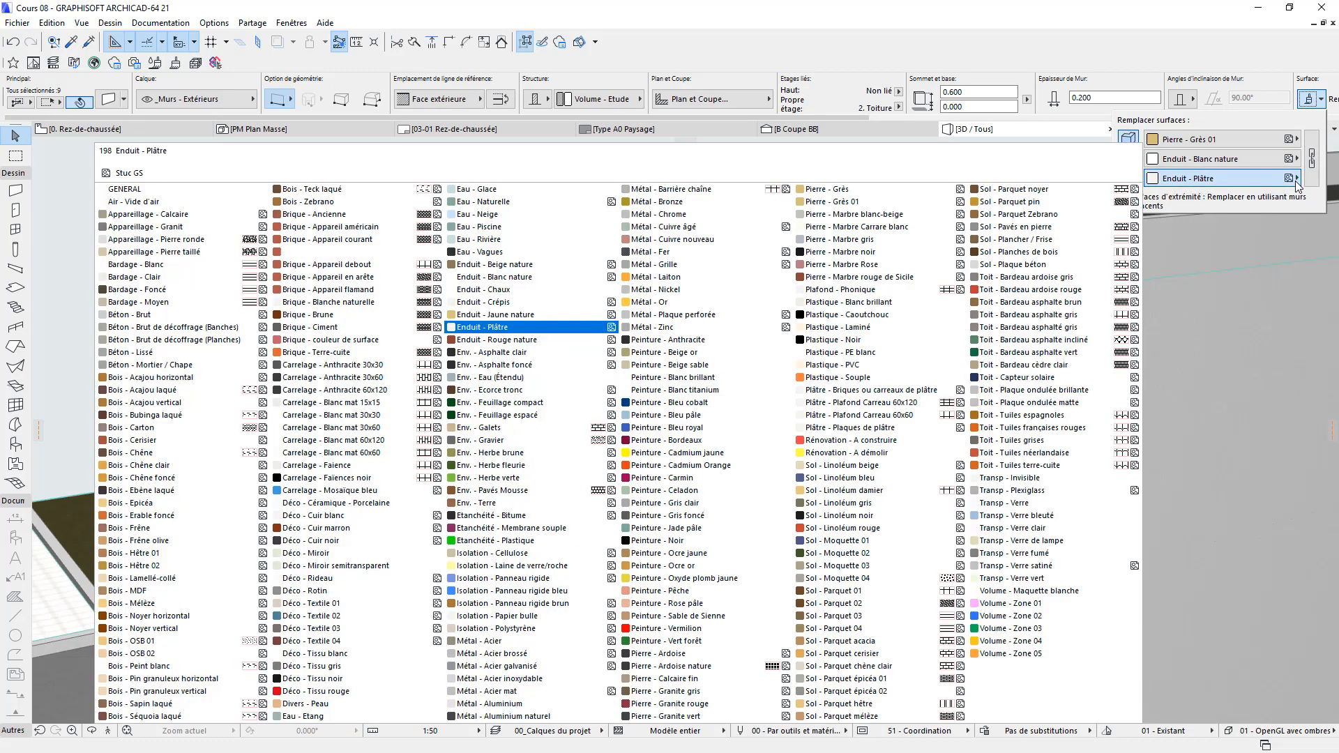
click(875, 202)
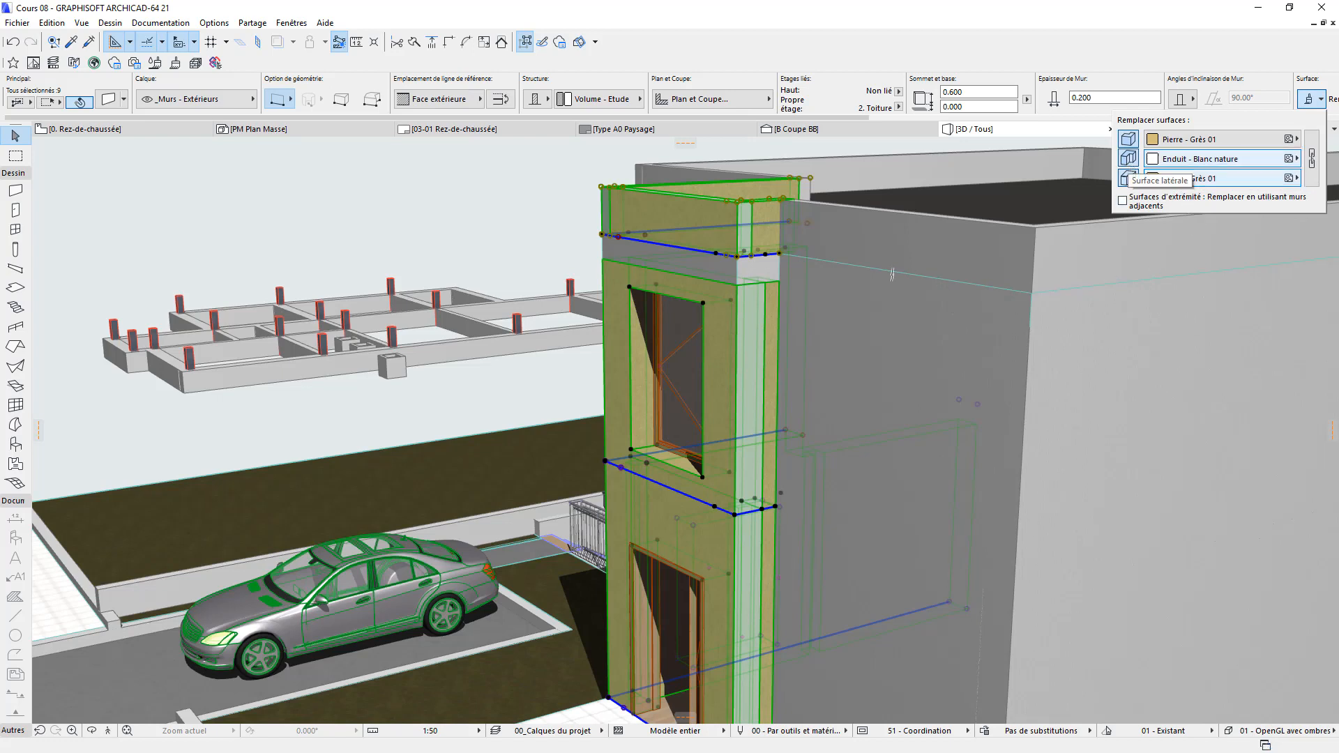
click(1311, 158)
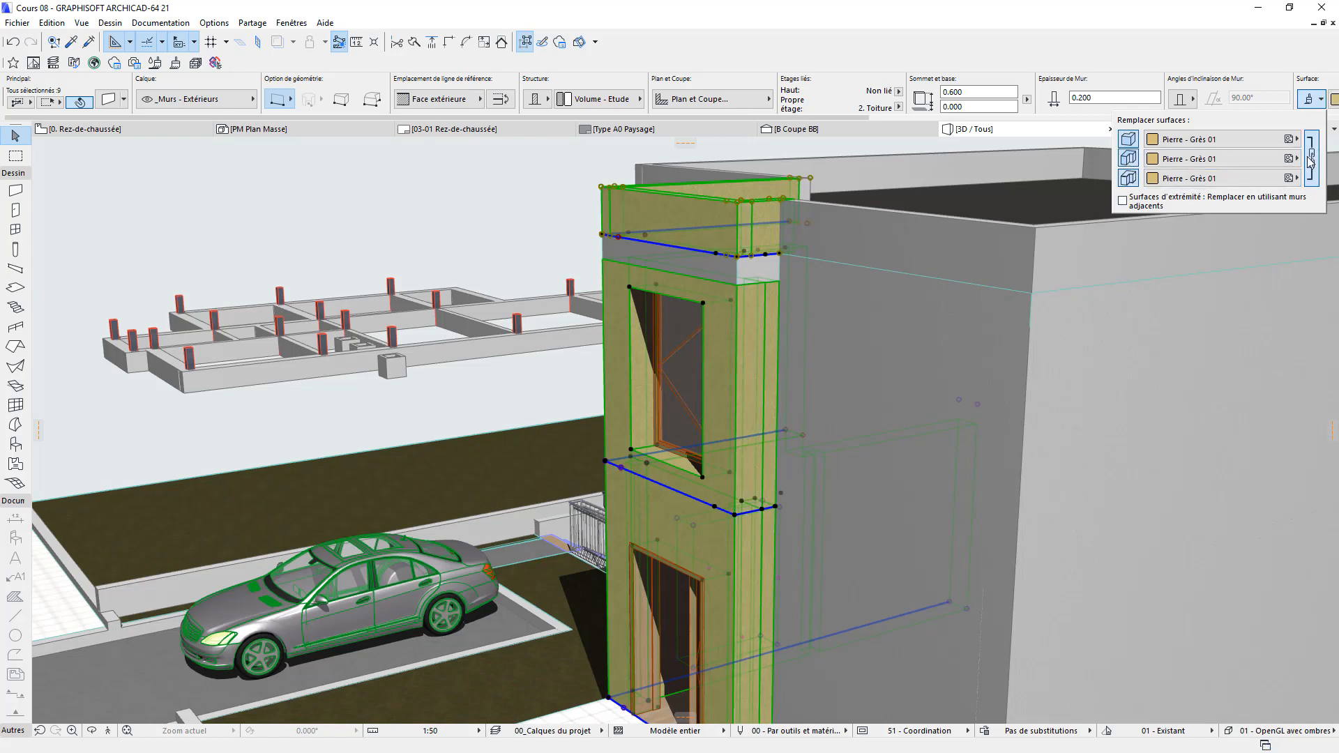
click(834, 152)
Step: Examine the roof slab edge between the first-floor walls and the parapet around the entrance volume
scroll(715, 425, down, 2)
shift+middle_drag(622, 453, 590, 380)
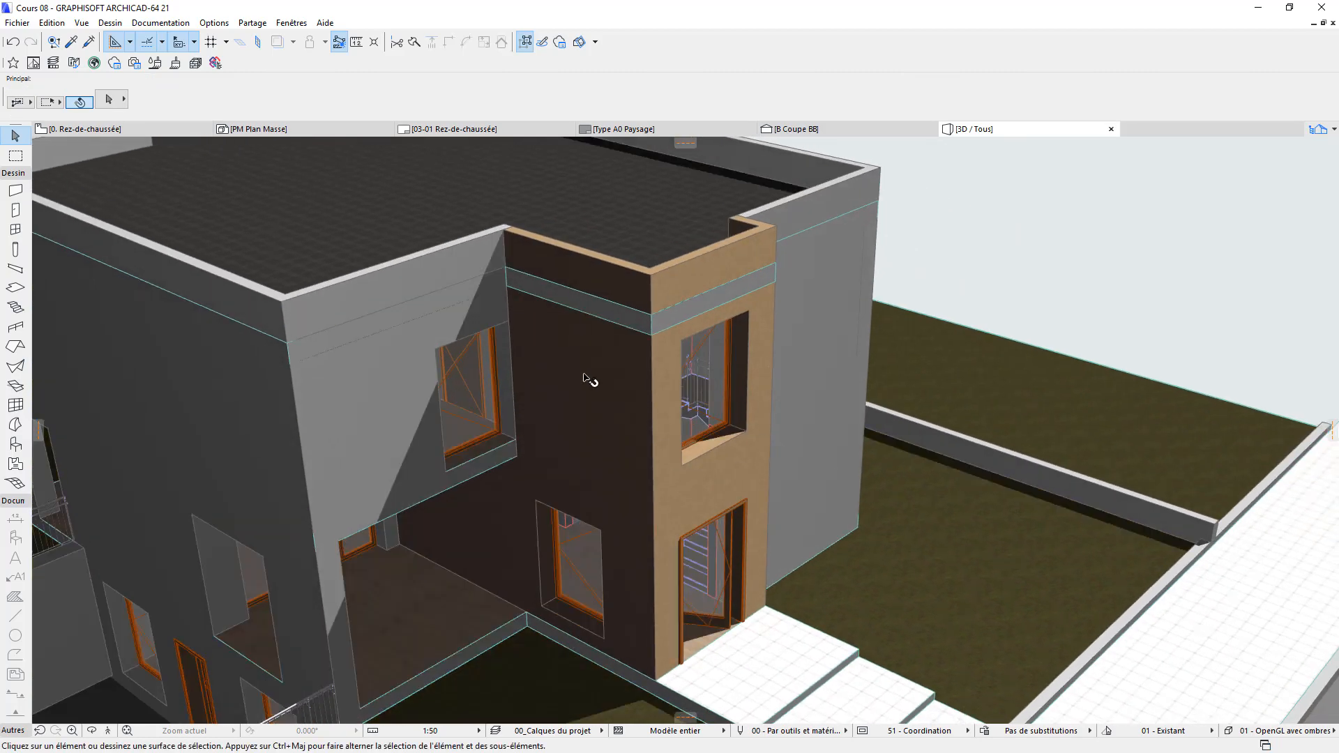
scroll(617, 346, up, 1)
shift+middle_drag(703, 379, 657, 320)
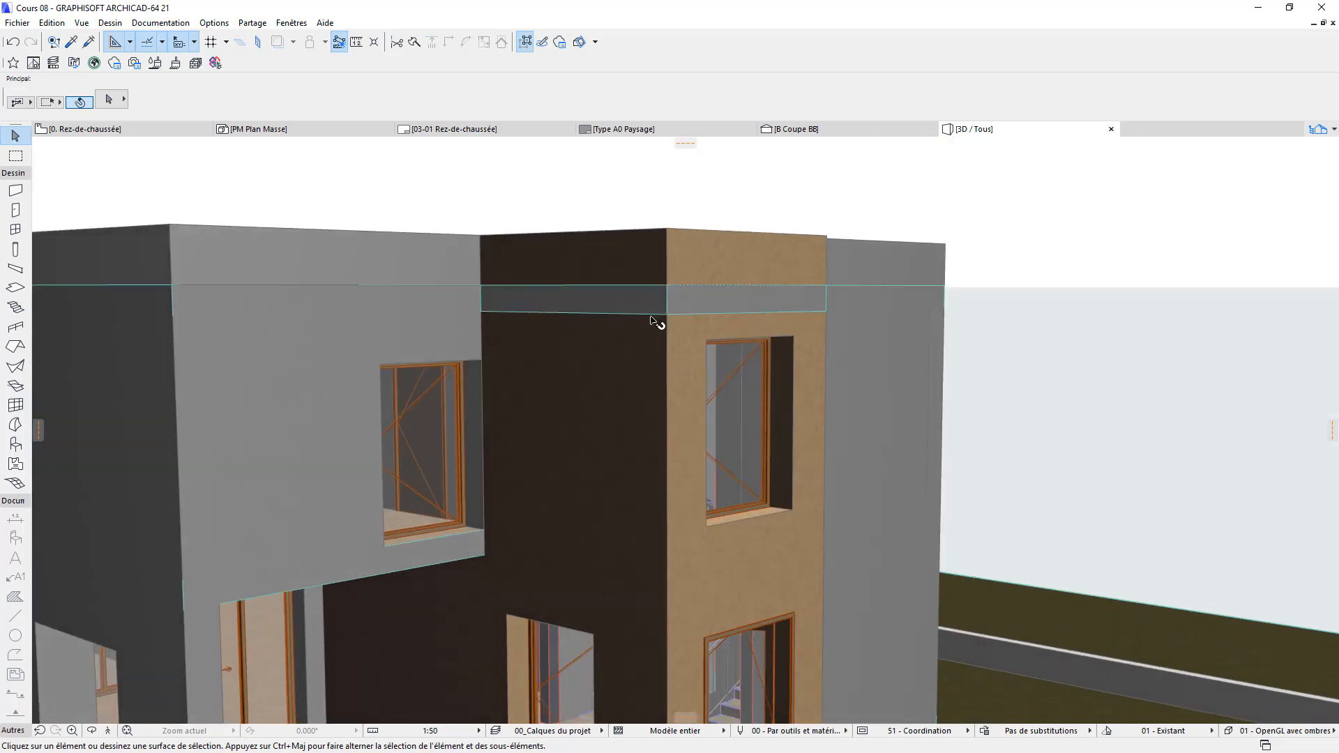
click(586, 304)
shift+middle_drag(989, 355, 840, 372)
click(1096, 254)
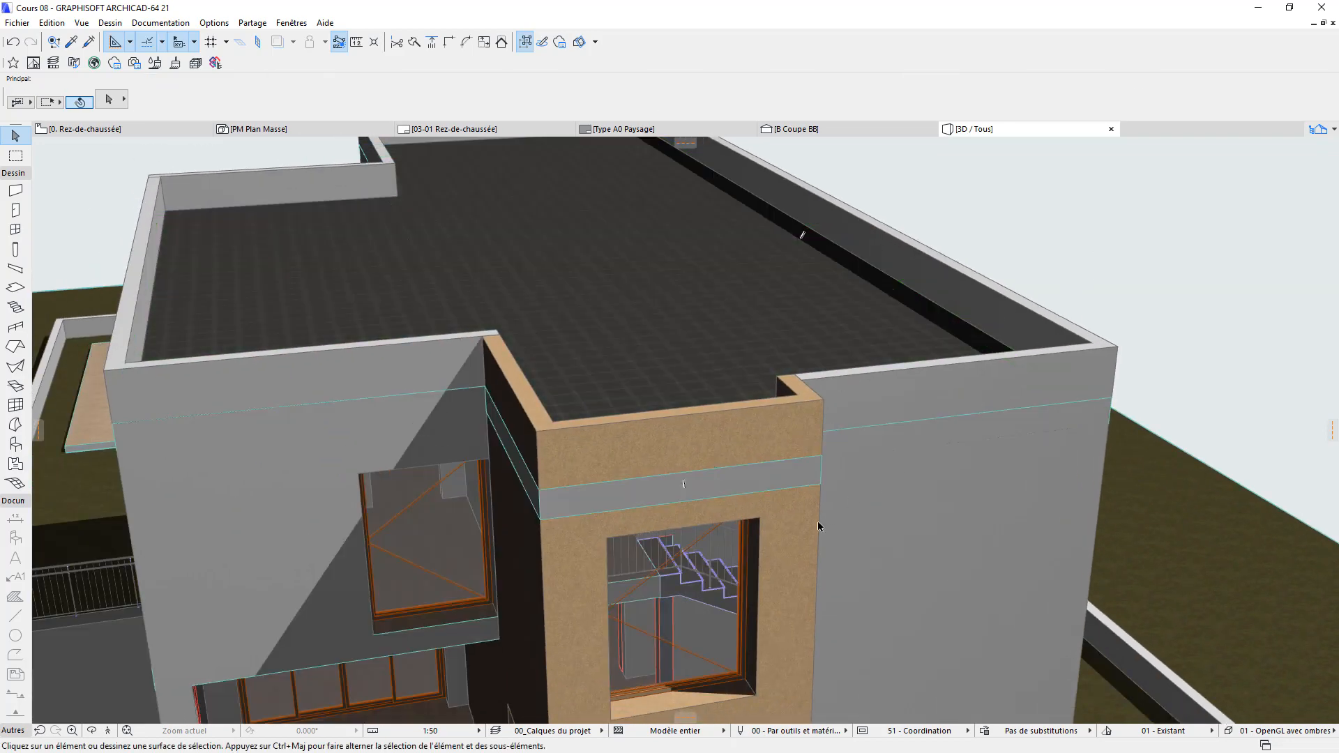
shift+middle_drag(818, 523, 772, 448)
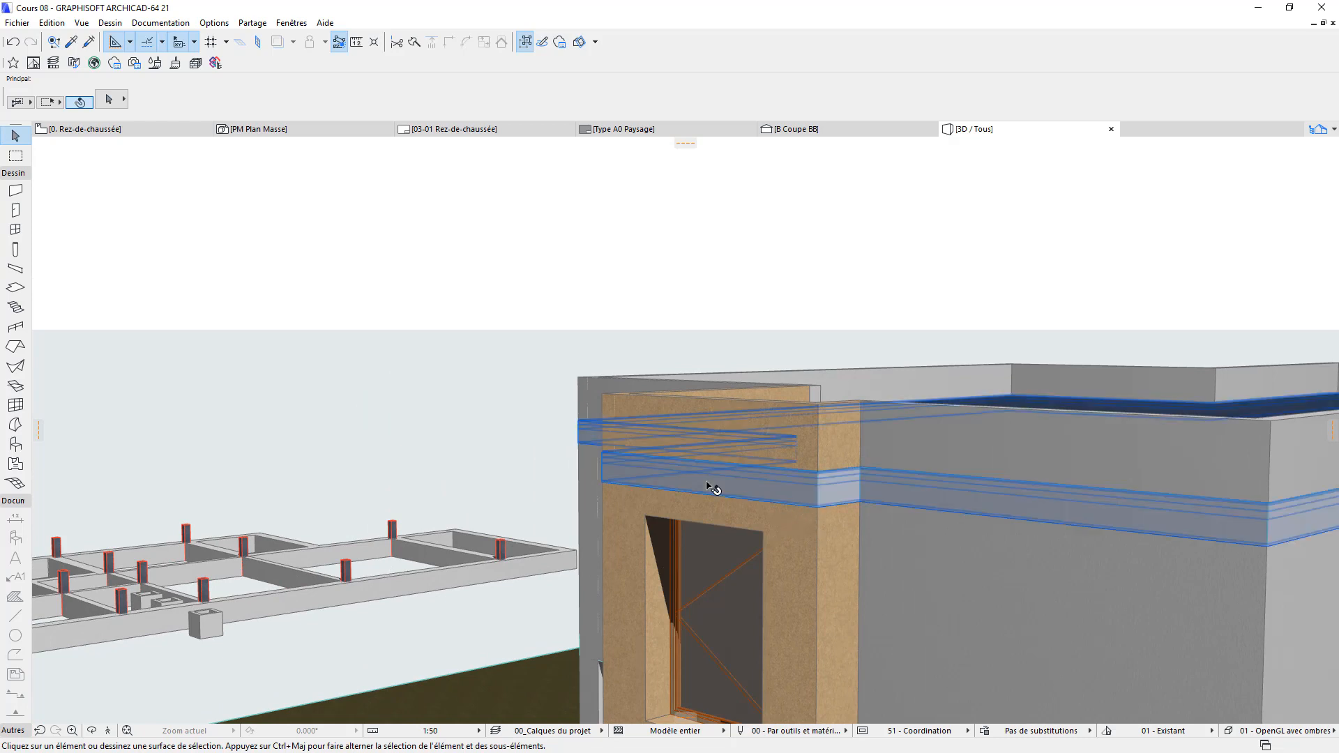
shift+middle_drag(707, 486, 532, 553)
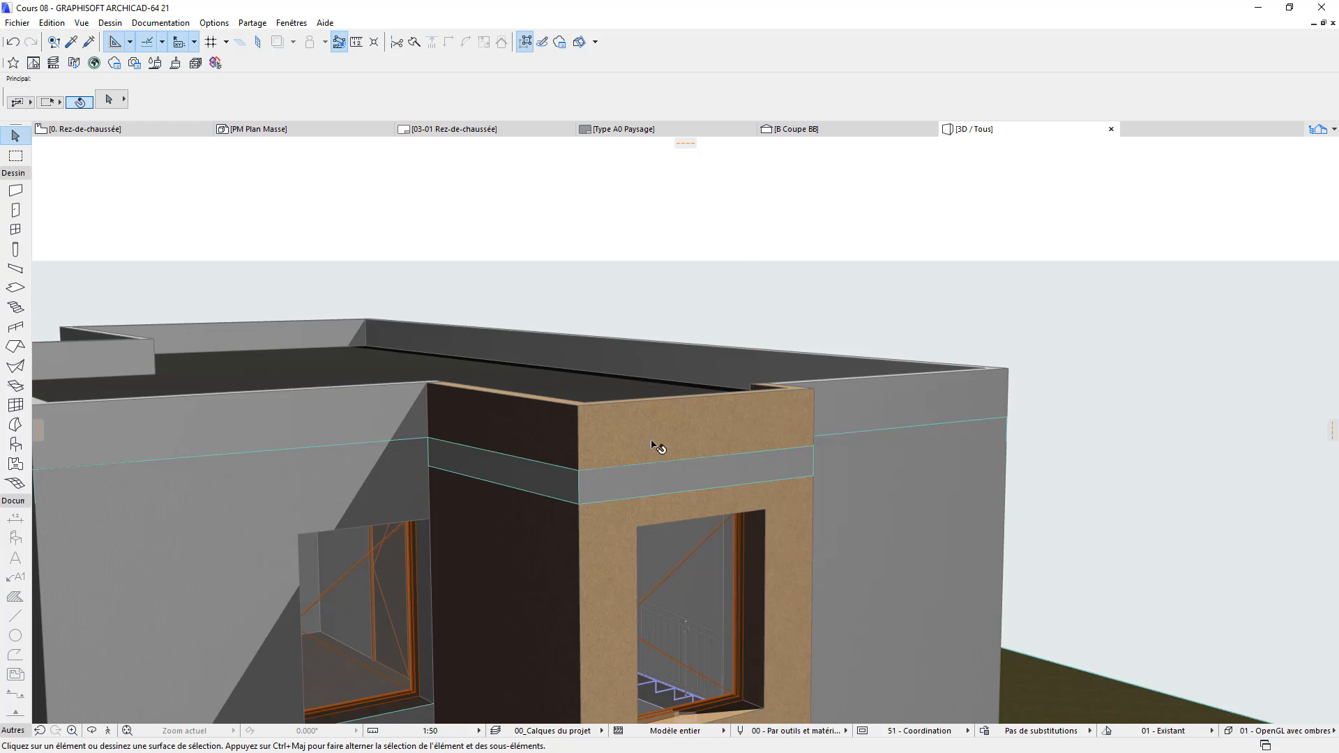
click(609, 558)
click(821, 235)
scroll(748, 400, down, 5)
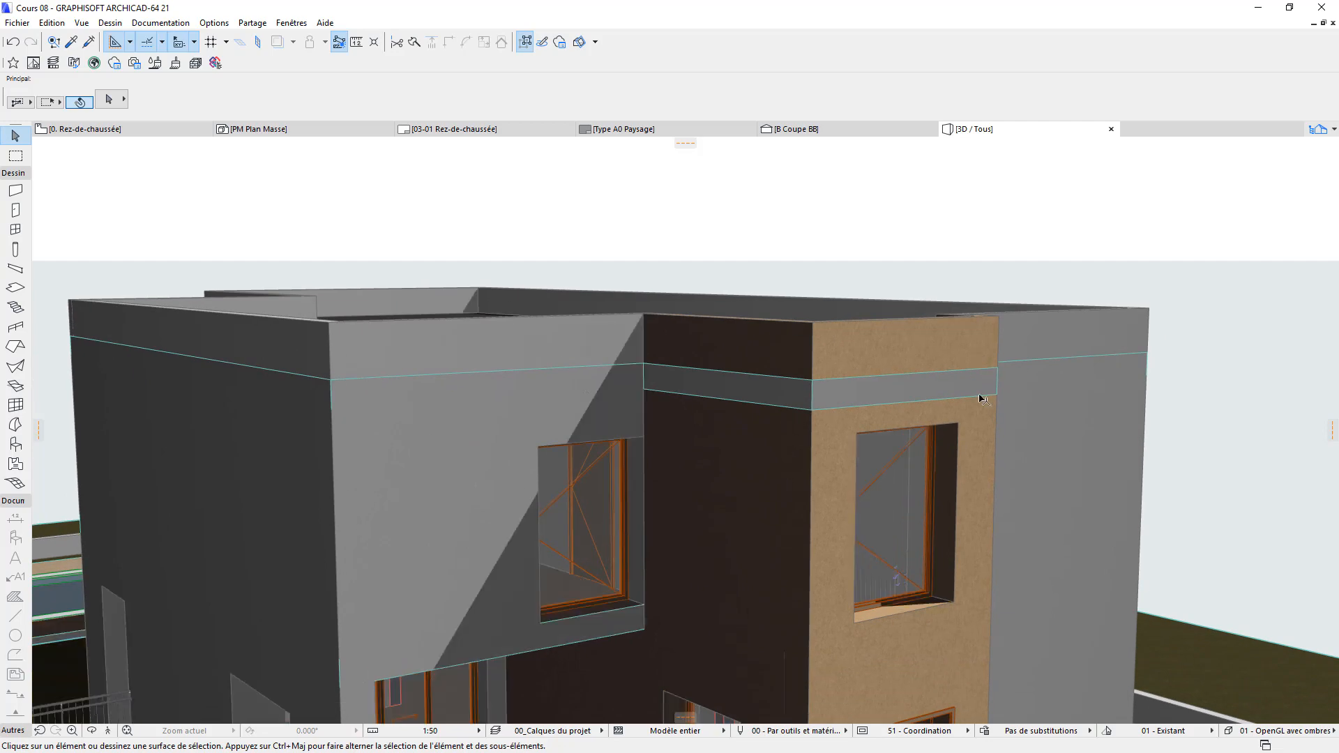
shift+middle_drag(966, 483, 751, 507)
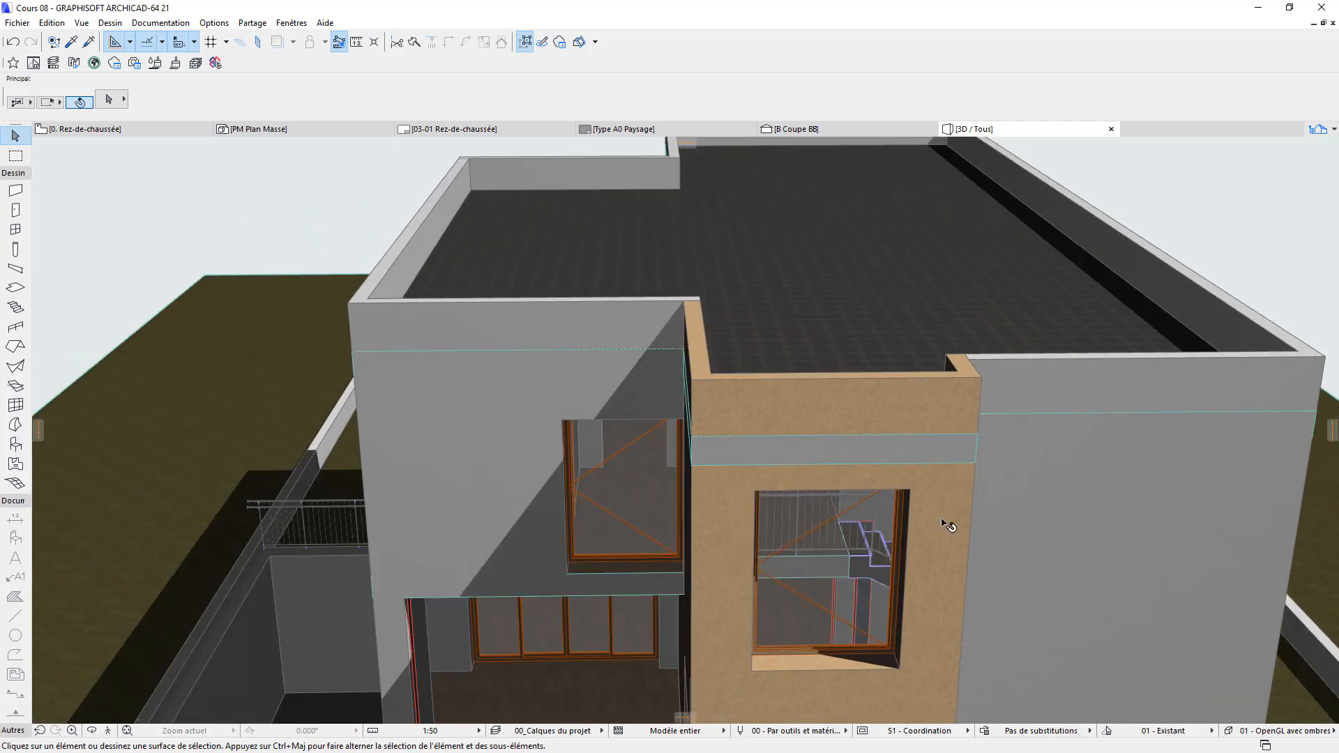
Step: Examine the roof slab band on the front and side faces of the sandstone entrance volume
click(947, 524)
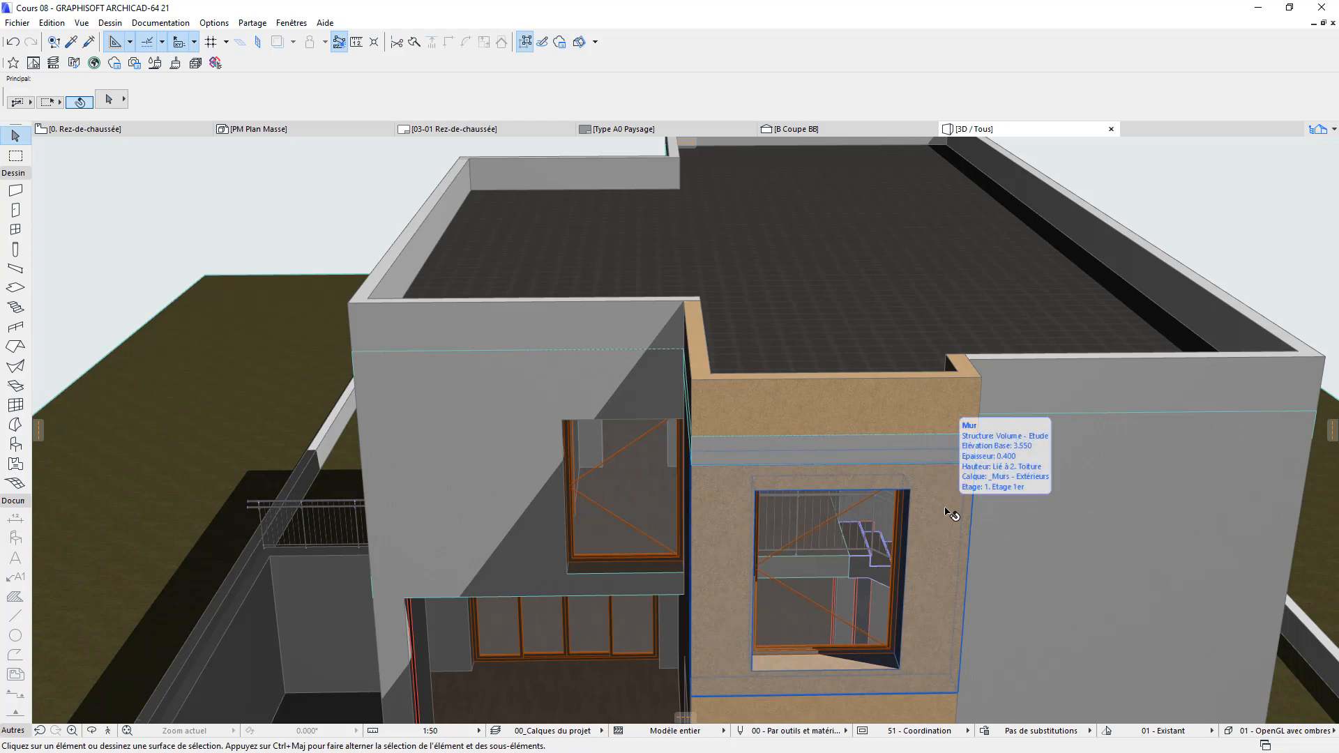
middle_drag(952, 519, 925, 526)
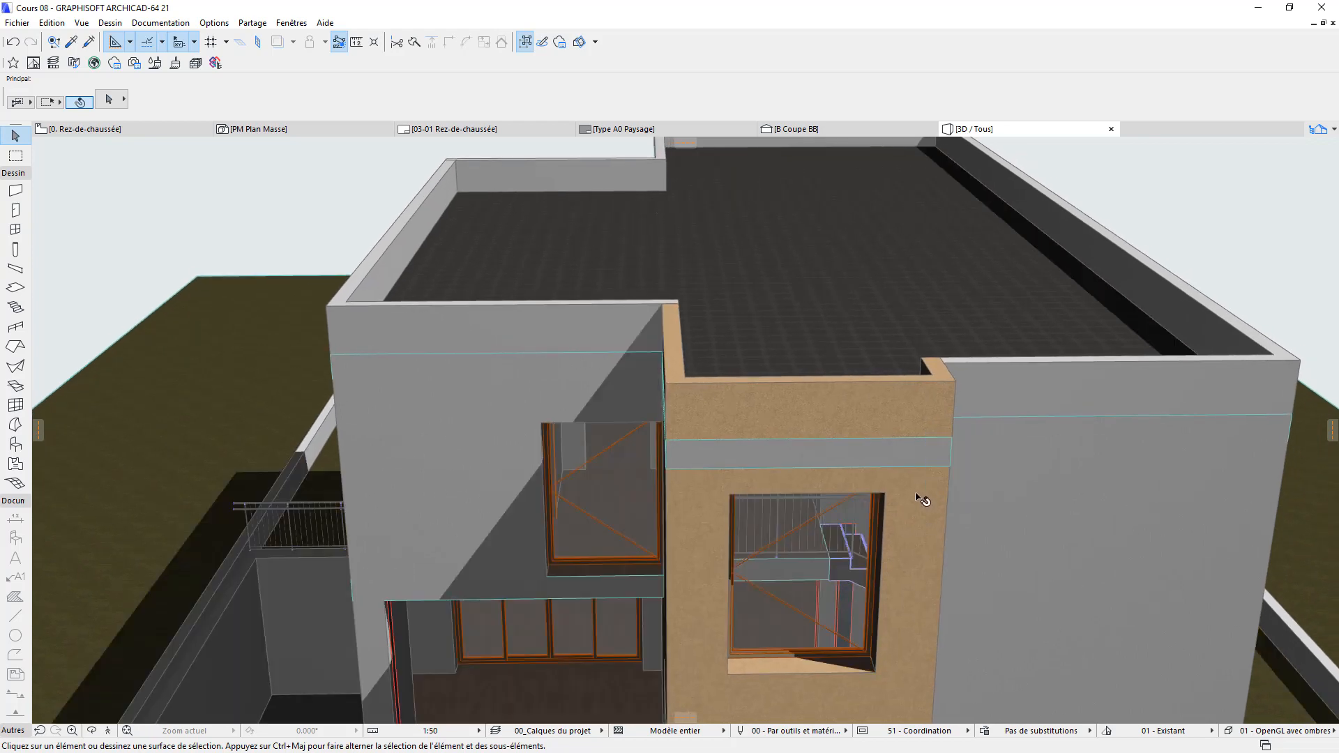
click(919, 496)
shift+middle_drag(965, 517, 620, 494)
scroll(899, 457, up, 5)
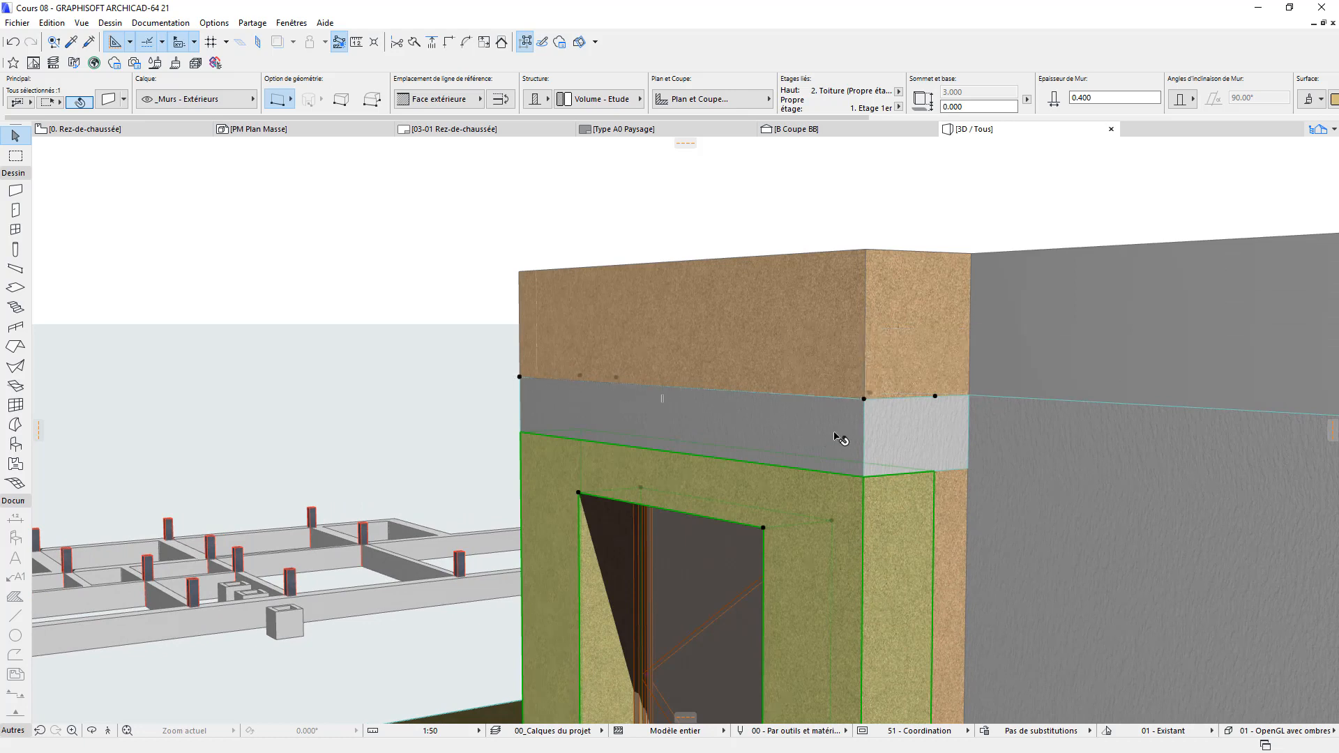
mouse_move(850, 446)
scroll(702, 430, down, 3)
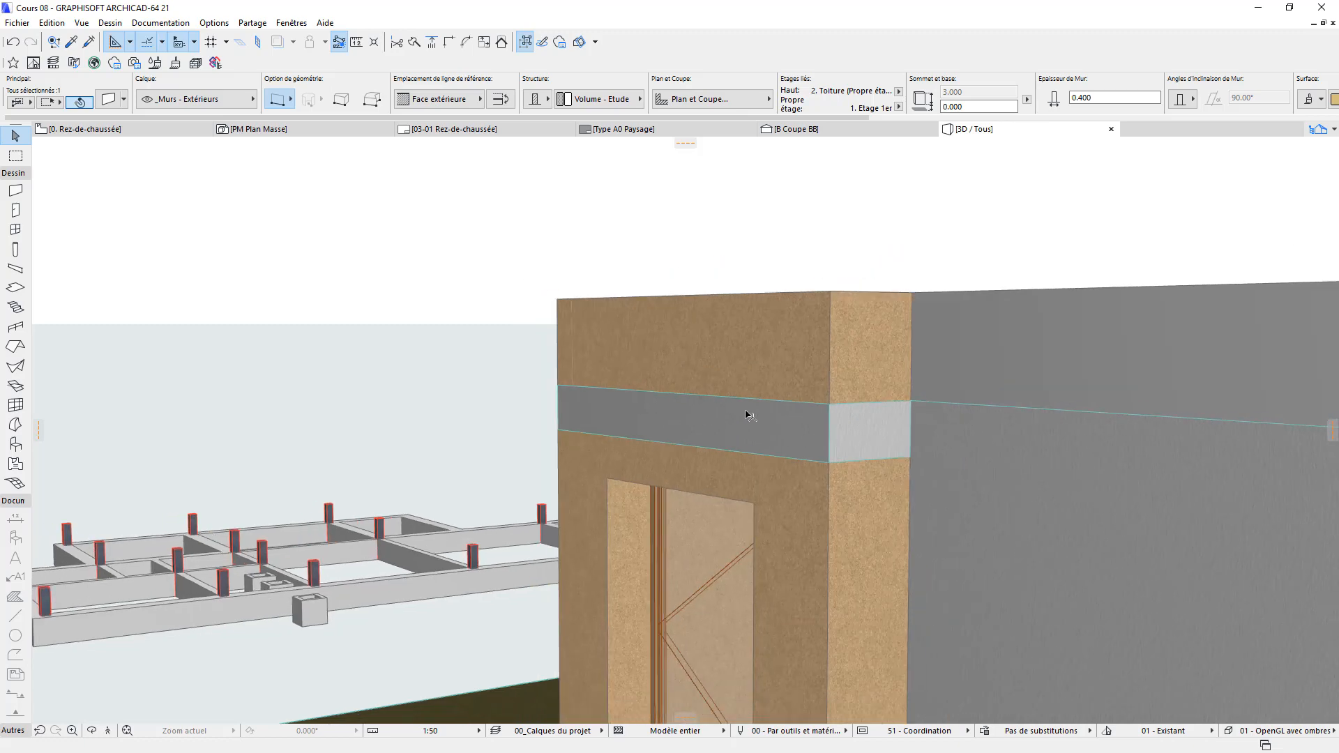
shift+middle_drag(747, 413, 869, 480)
scroll(637, 431, up, 2)
shift+middle_drag(636, 431, 899, 421)
scroll(731, 450, up, 2)
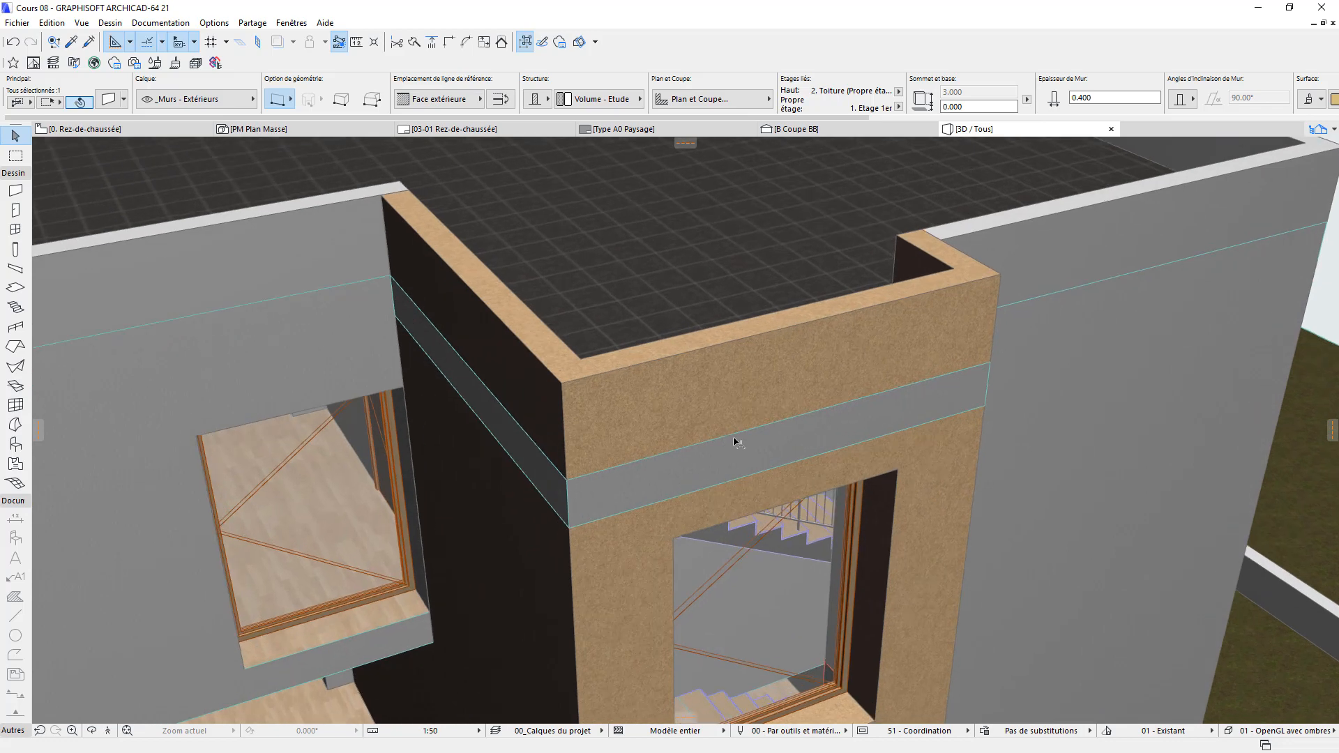
Step: Select the roof slab and offset its edge along the entrance volume's front face inward by 0.01 m
click(740, 436)
click(743, 438)
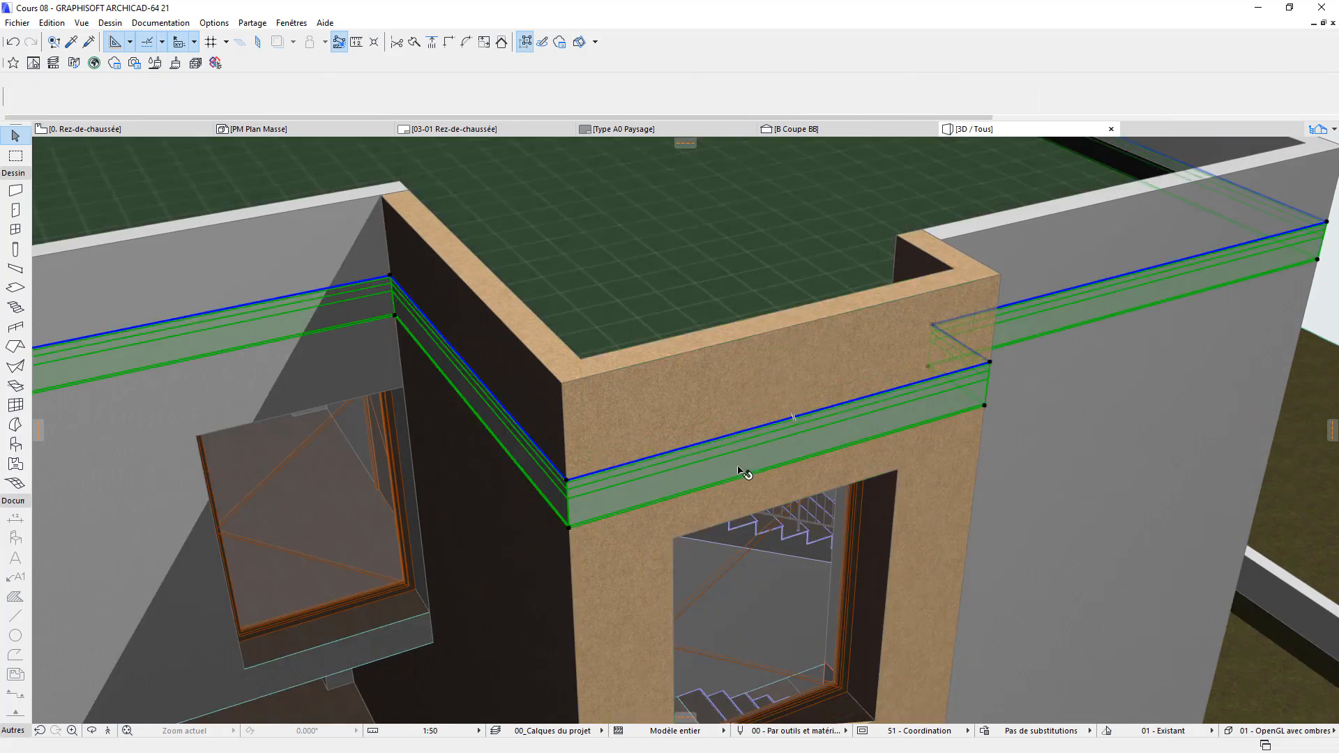
click(762, 430)
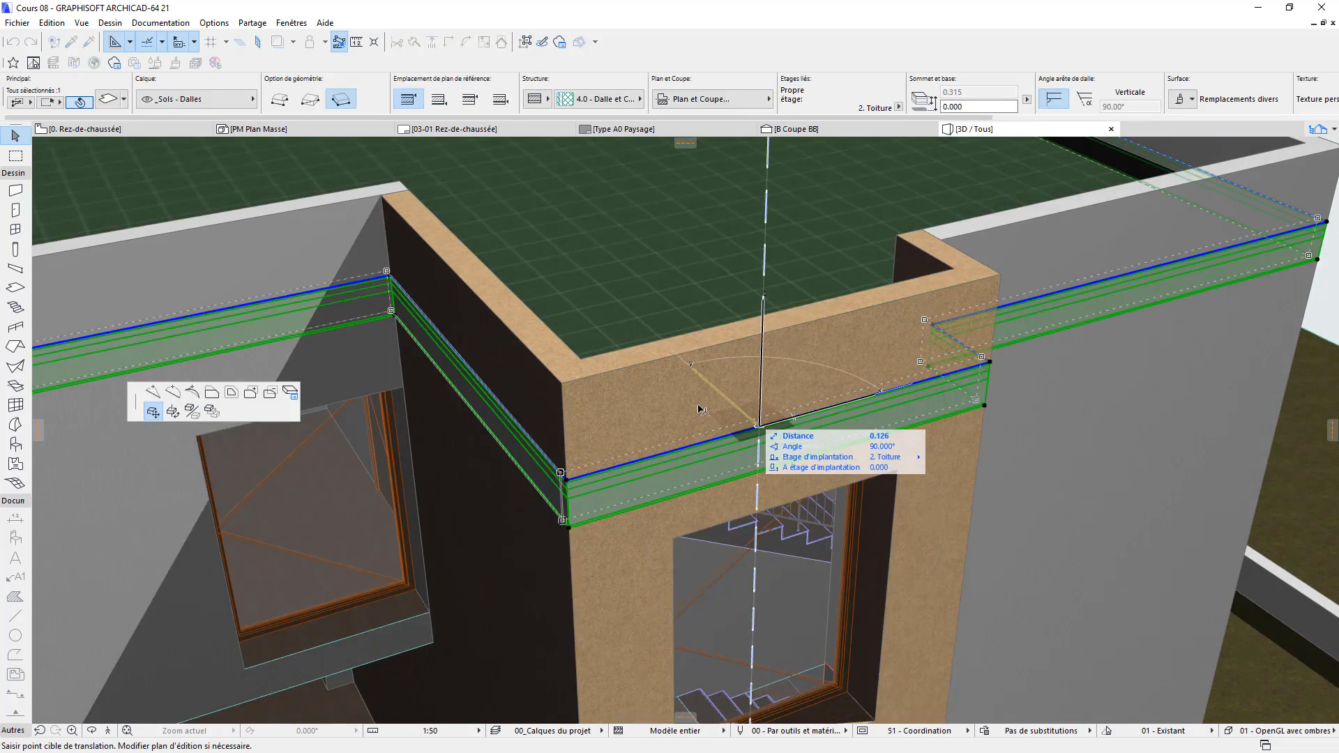
click(212, 393)
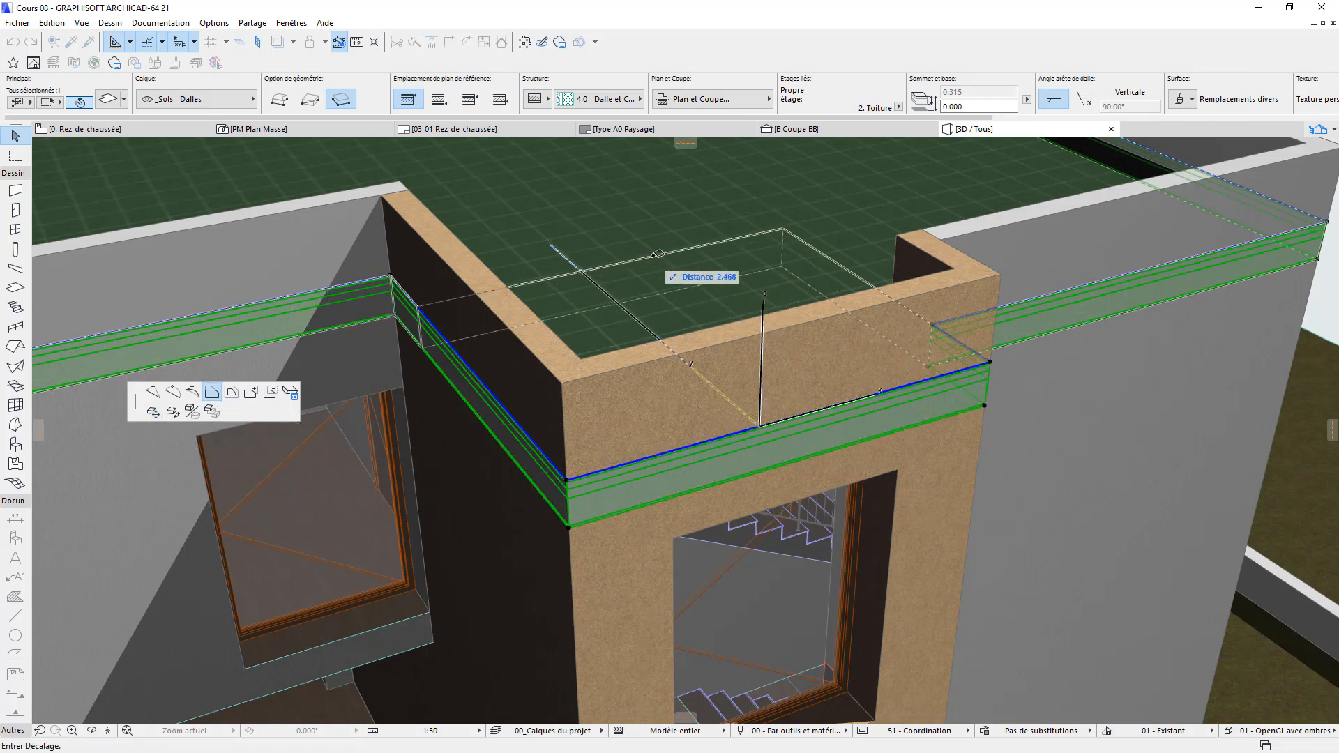
key(Tab)
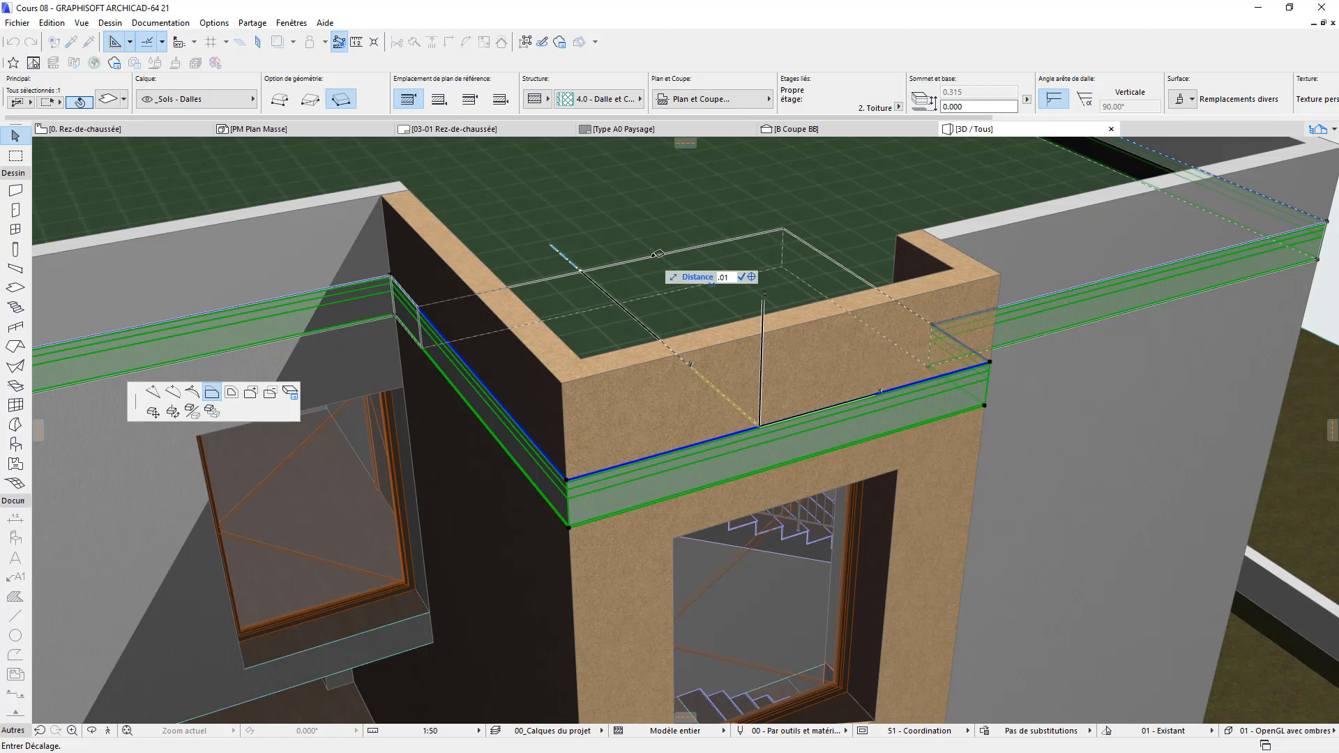
key(Return)
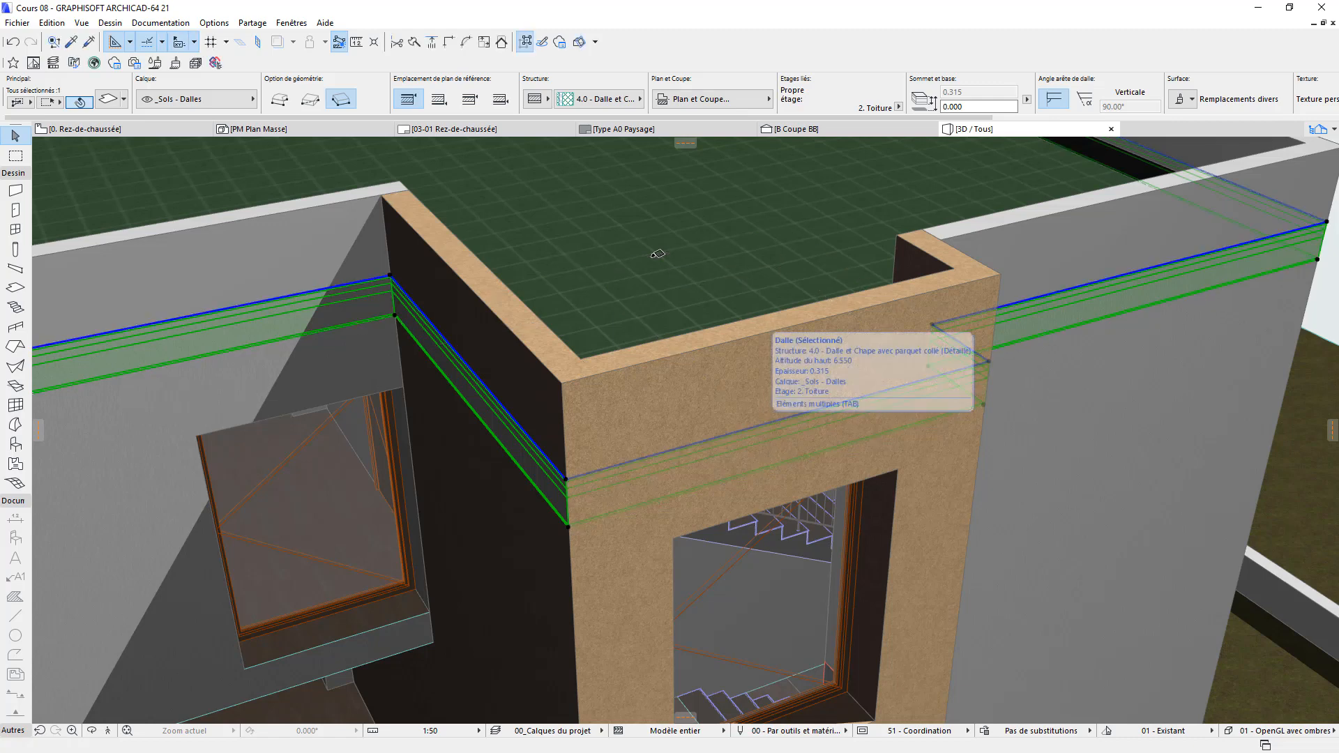
Step: Offset the slab edge along the entrance volume's long, shaded side face inward by 0.01 m
click(517, 421)
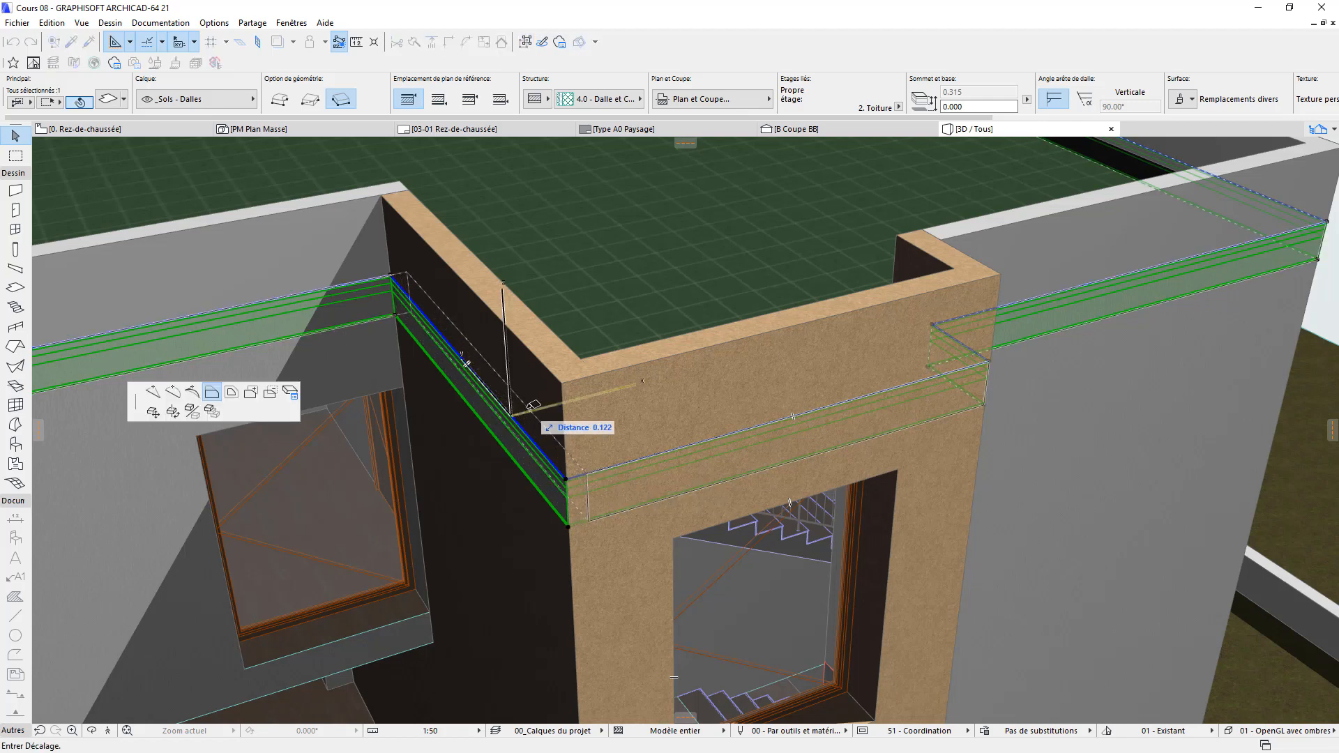
text(.01)
key(Return)
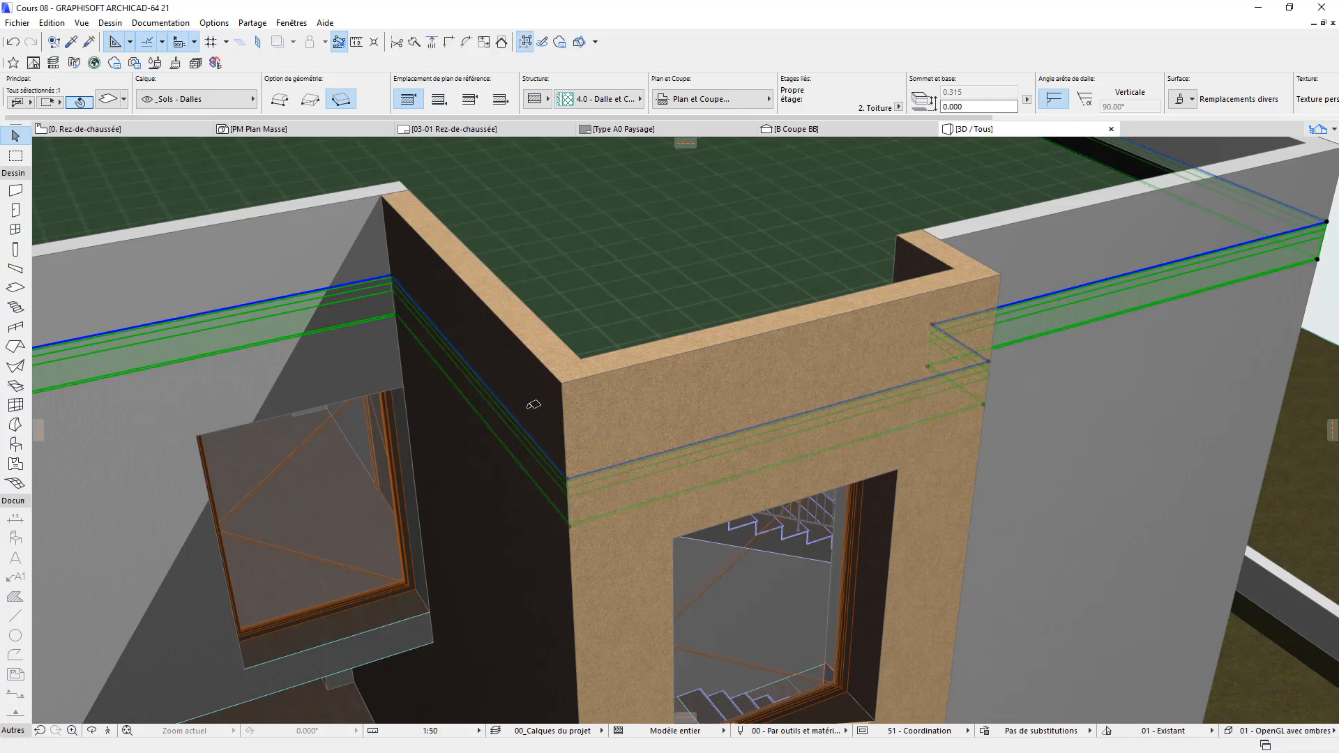
key(Escape)
Step: Offset the slab edge on the entrance volume's short return face inward by 0.01 m and deselect the slab
drag(544, 547, 788, 533)
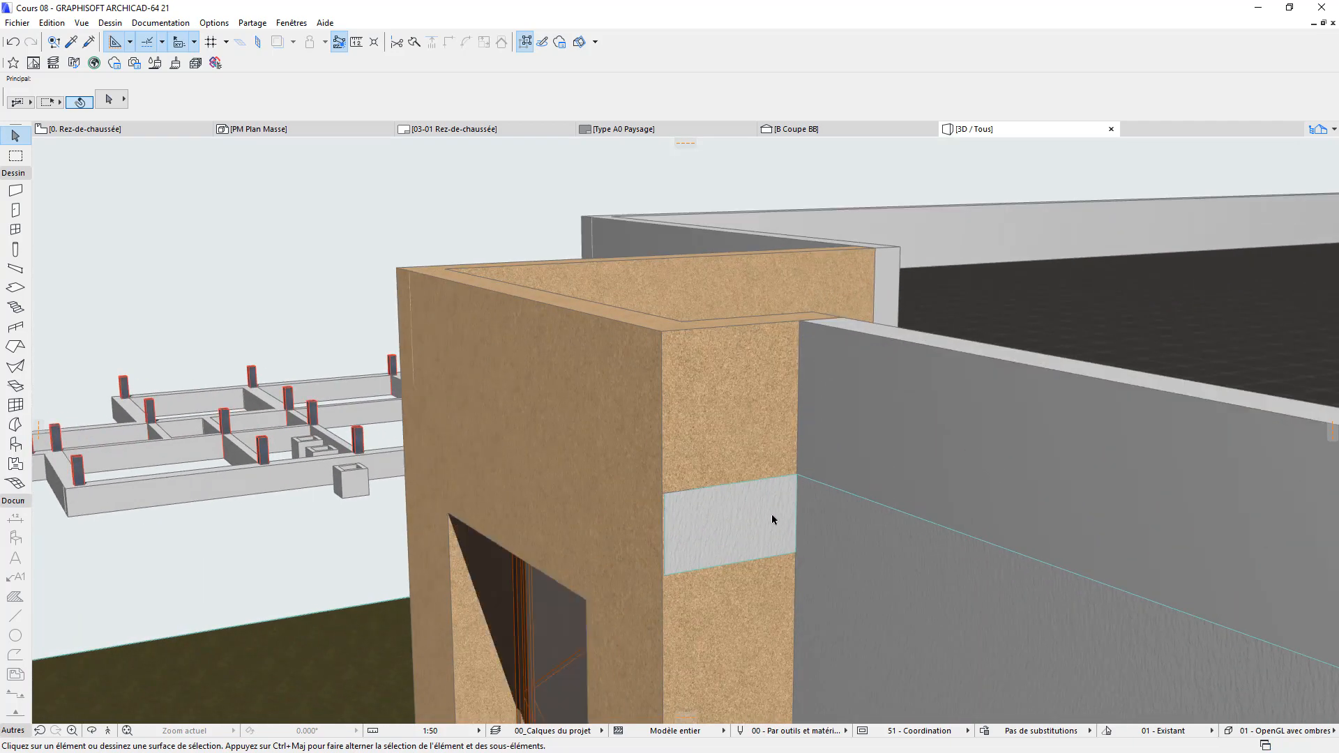
click(771, 513)
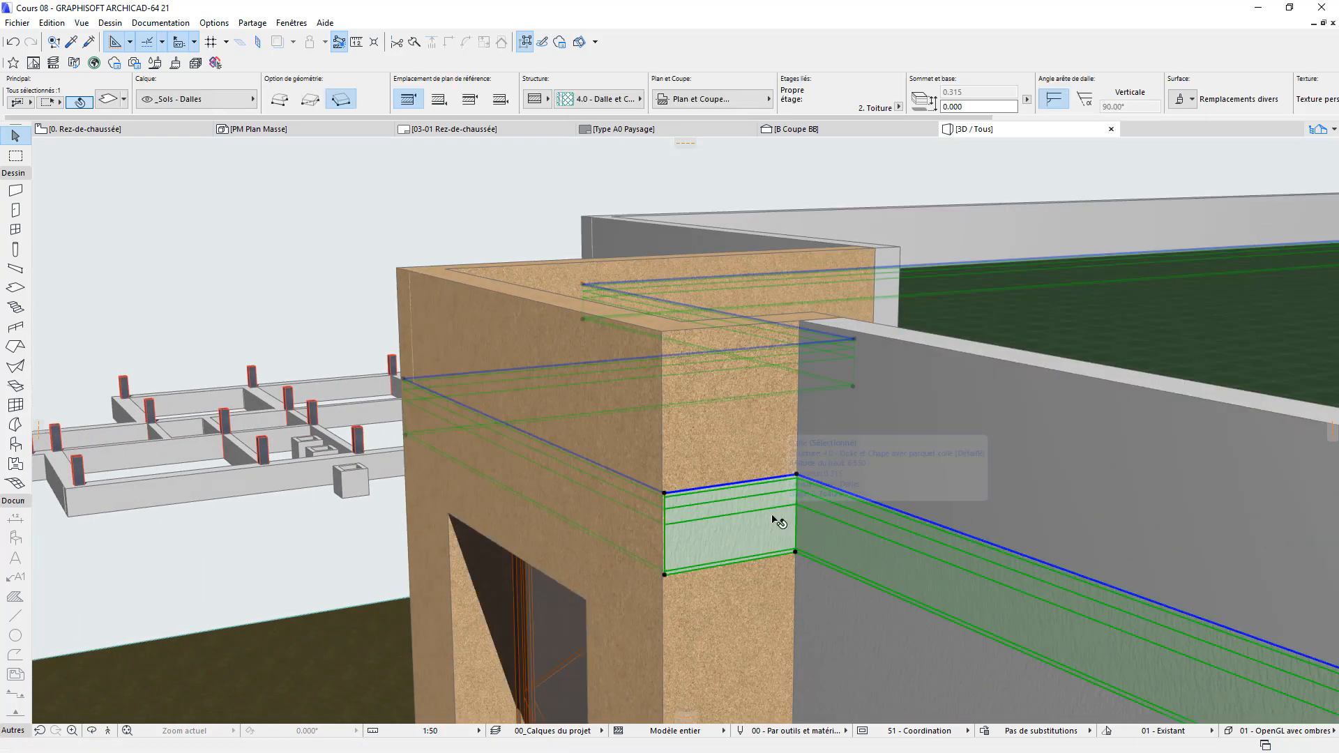
click(767, 481)
key(Tab)
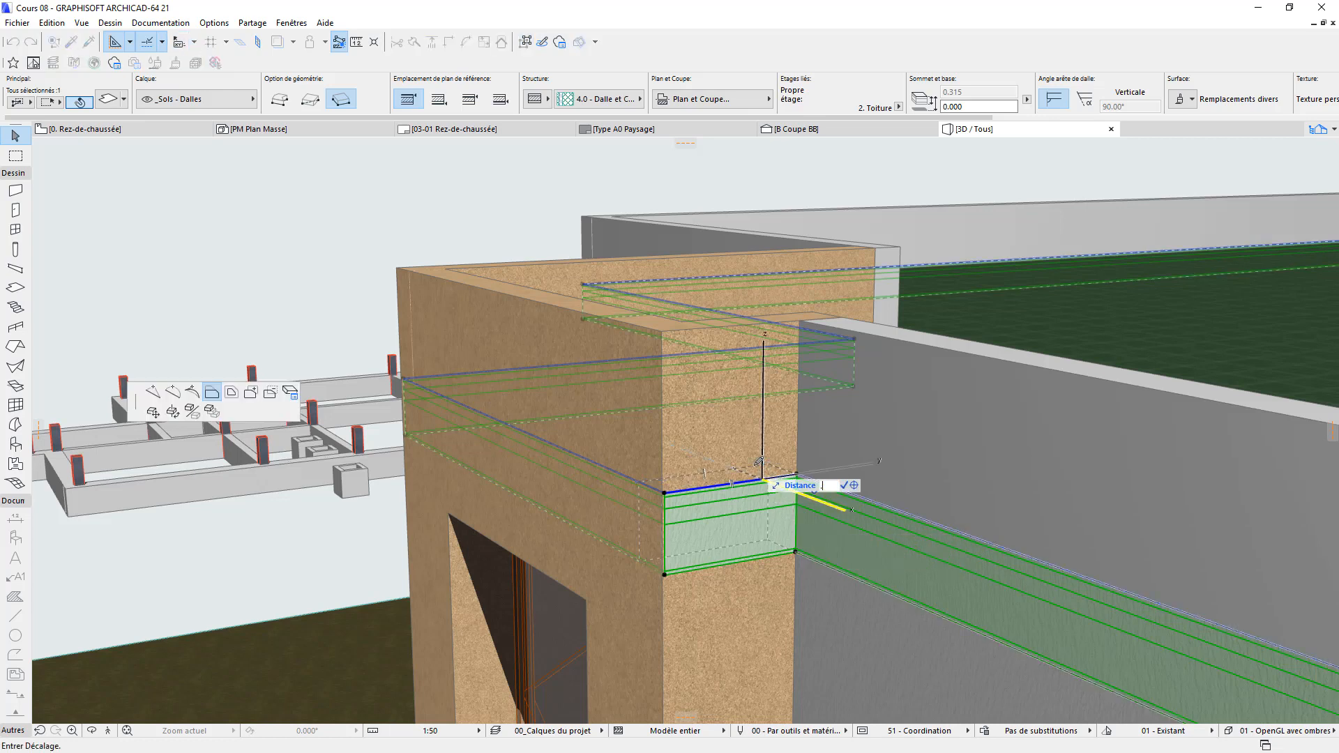
text(.01)
key(Return)
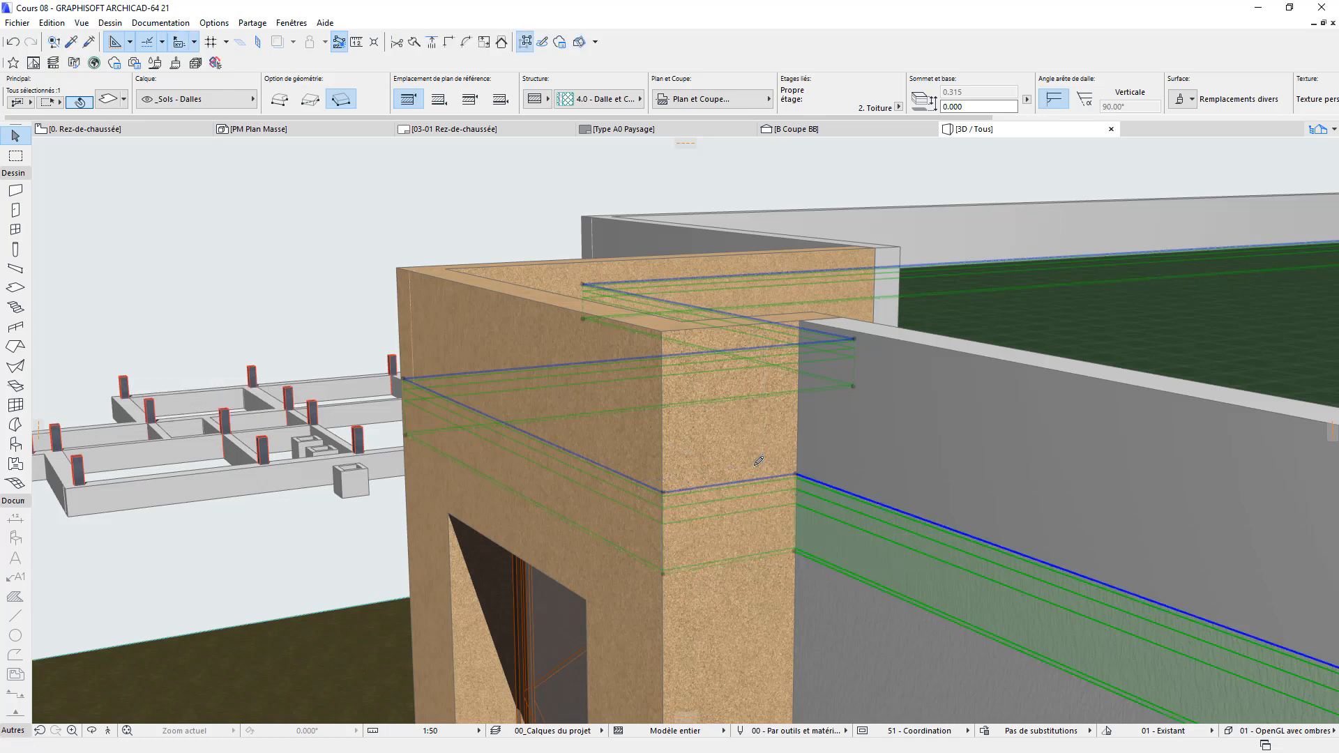
click(487, 219)
Step: Check the sandstone entrance volume and the adjoining facades from several sides of the house
scroll(516, 290, down, 4)
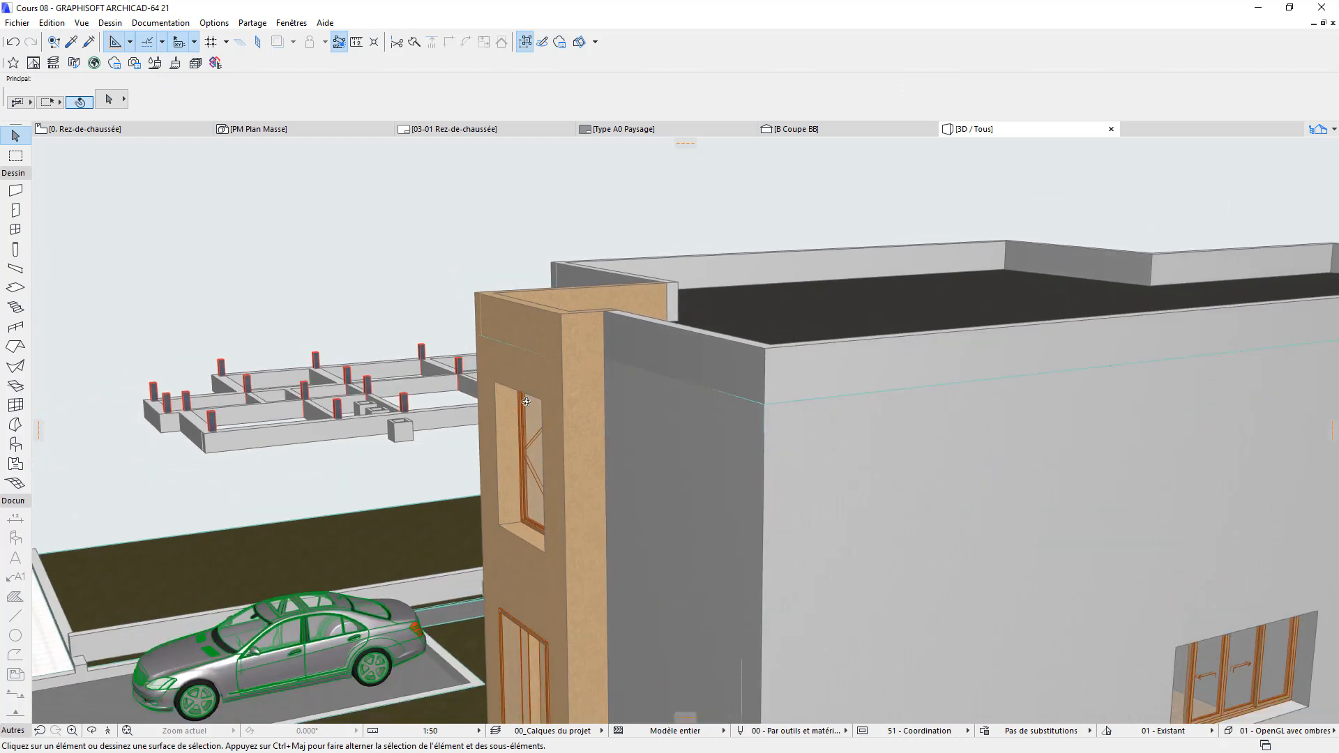
shift+middle_drag(526, 402, 846, 358)
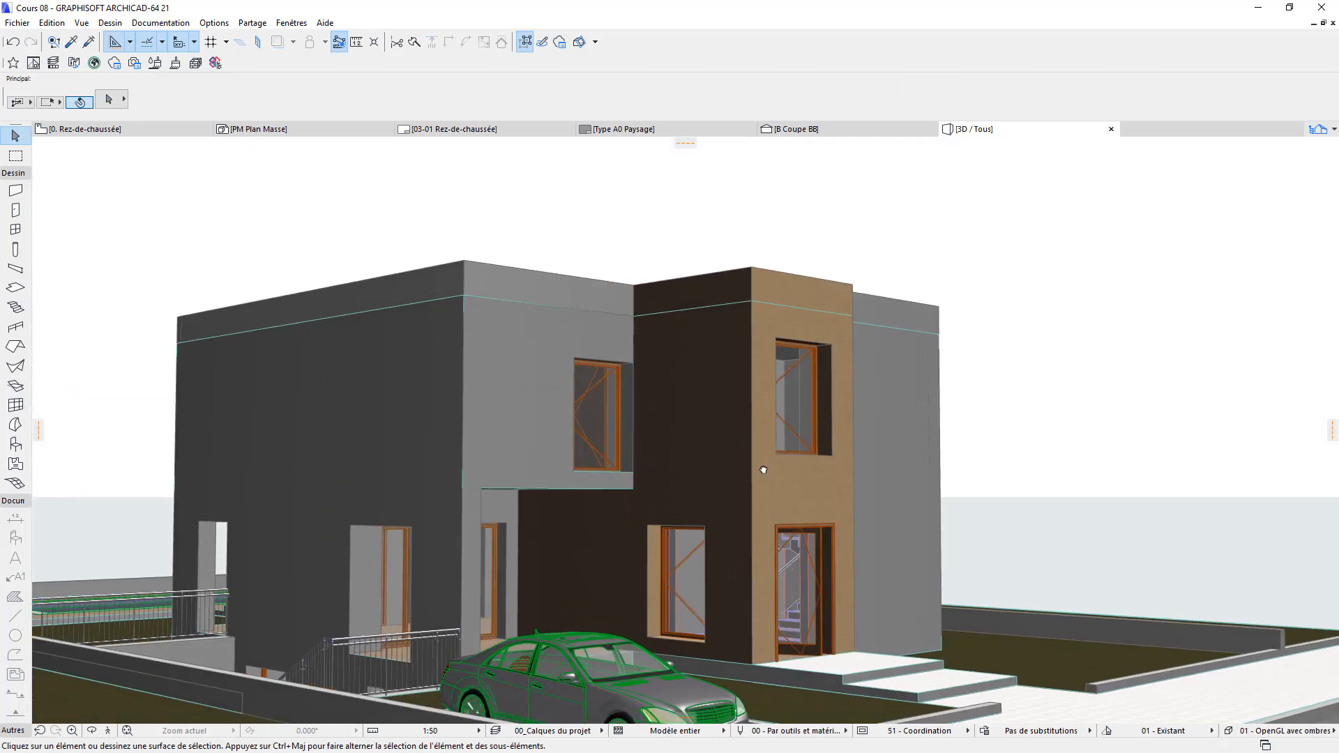
shift+middle_drag(763, 470, 813, 514)
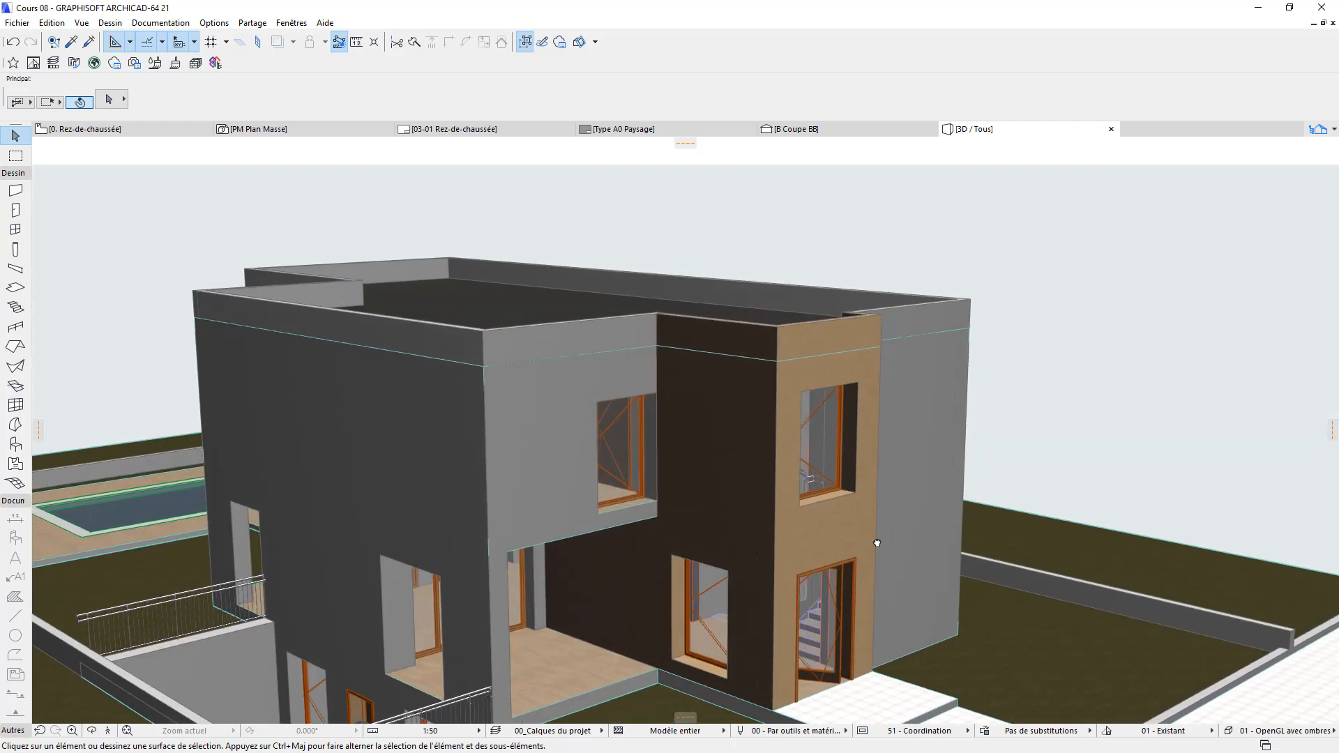
shift+middle_drag(877, 542, 747, 467)
shift+middle_drag(956, 488, 1037, 448)
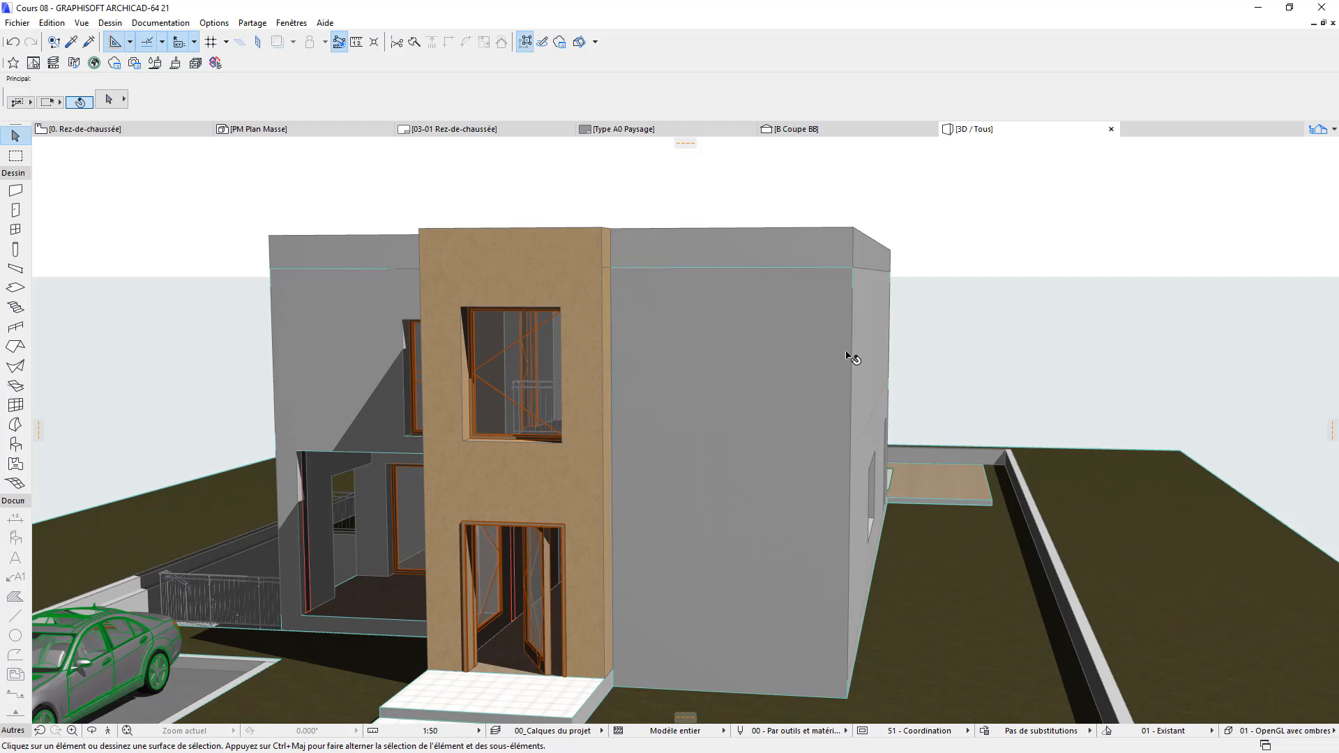
Step: On the ground-floor plan, pick up the settings of the existing 1.500 × 2.100 m Fenêtre 21 window beside the entrance hall for a new window
click(159, 132)
scroll(772, 538, up, 5)
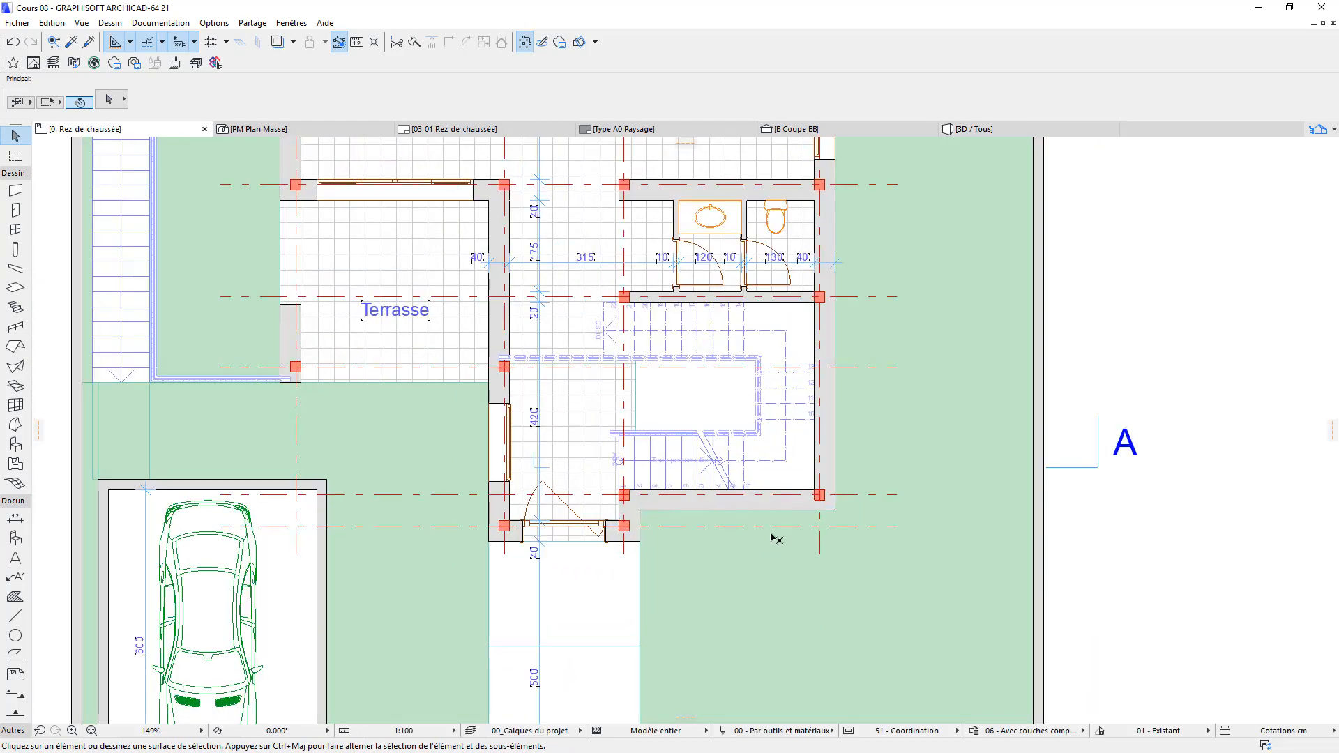
middle_drag(773, 537, 786, 550)
scroll(816, 531, up, 3)
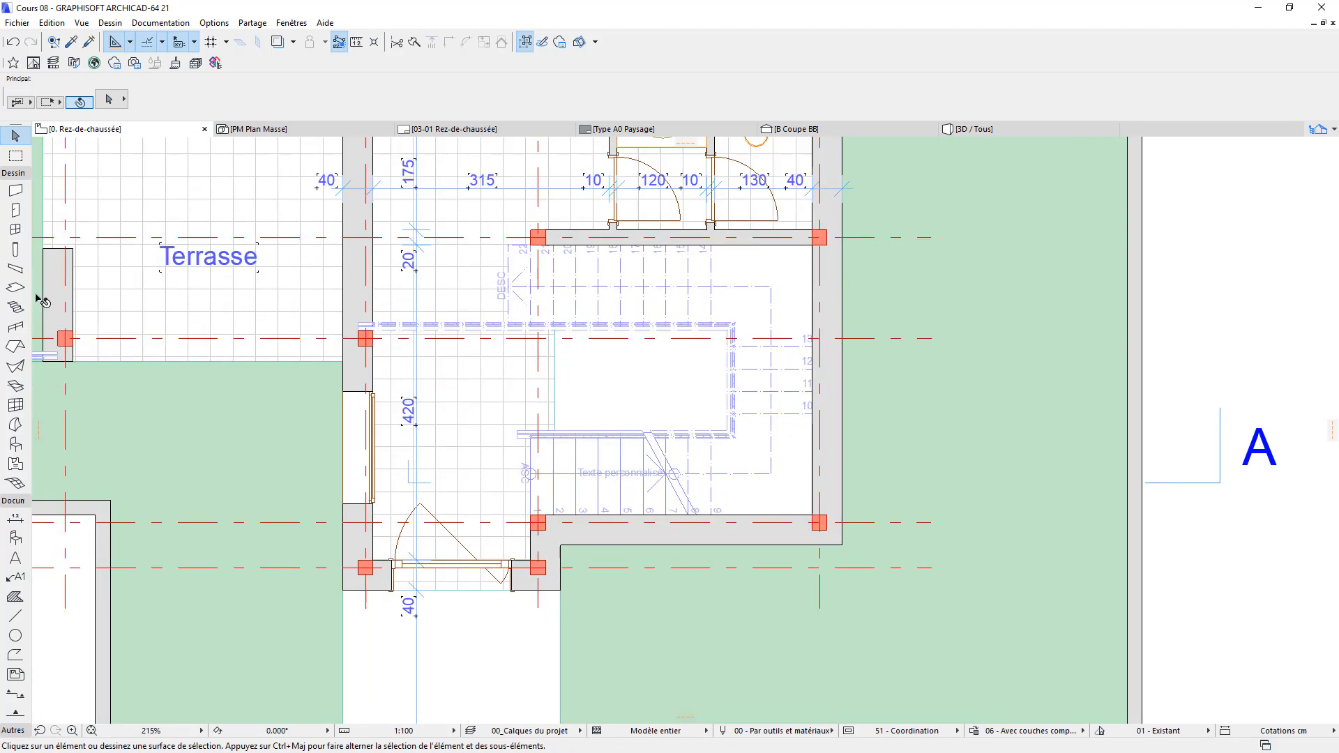
click(15, 231)
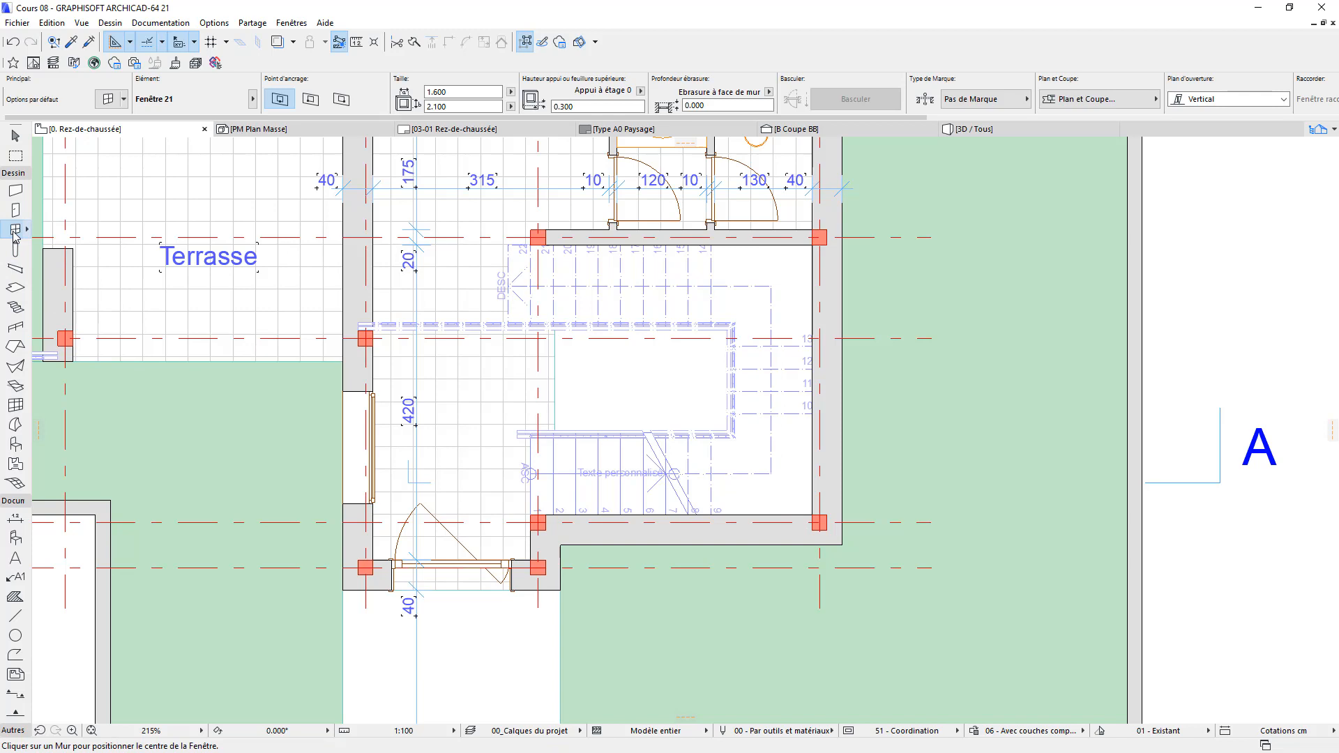
scroll(496, 433, down, 1)
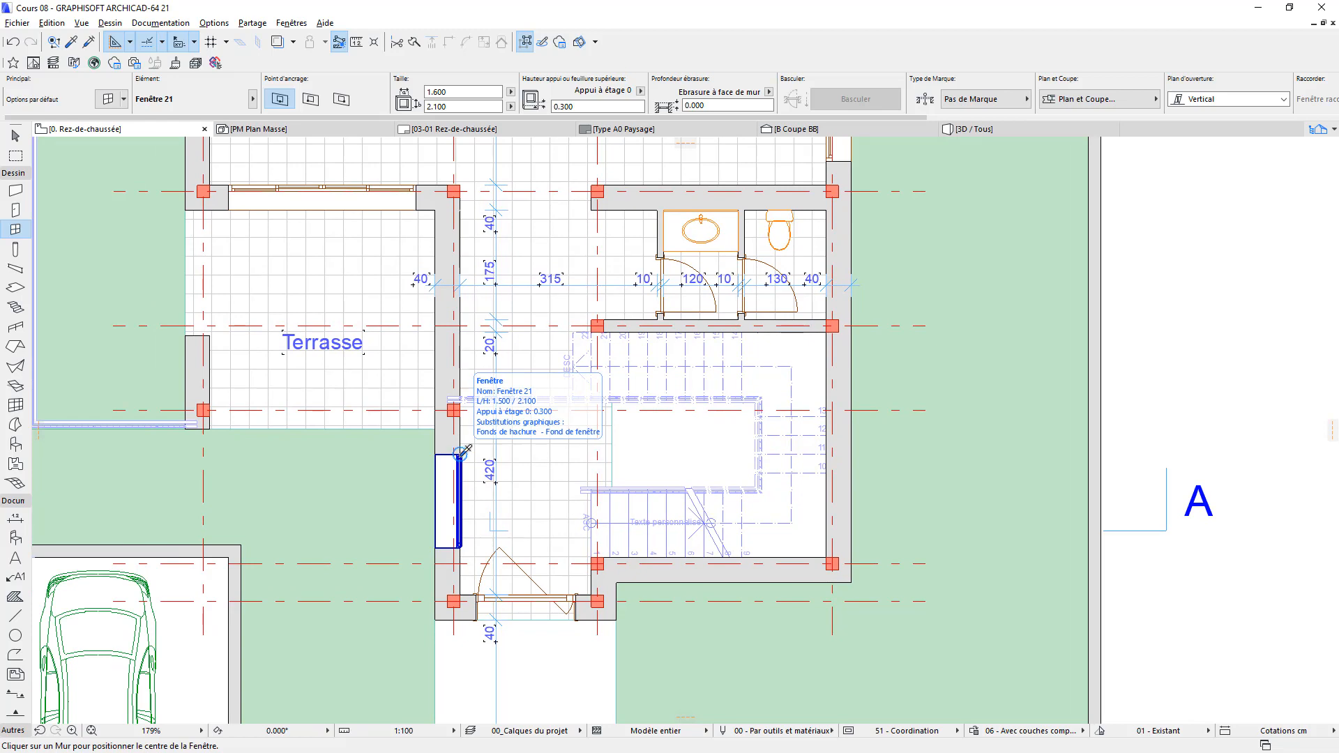
key(alt)
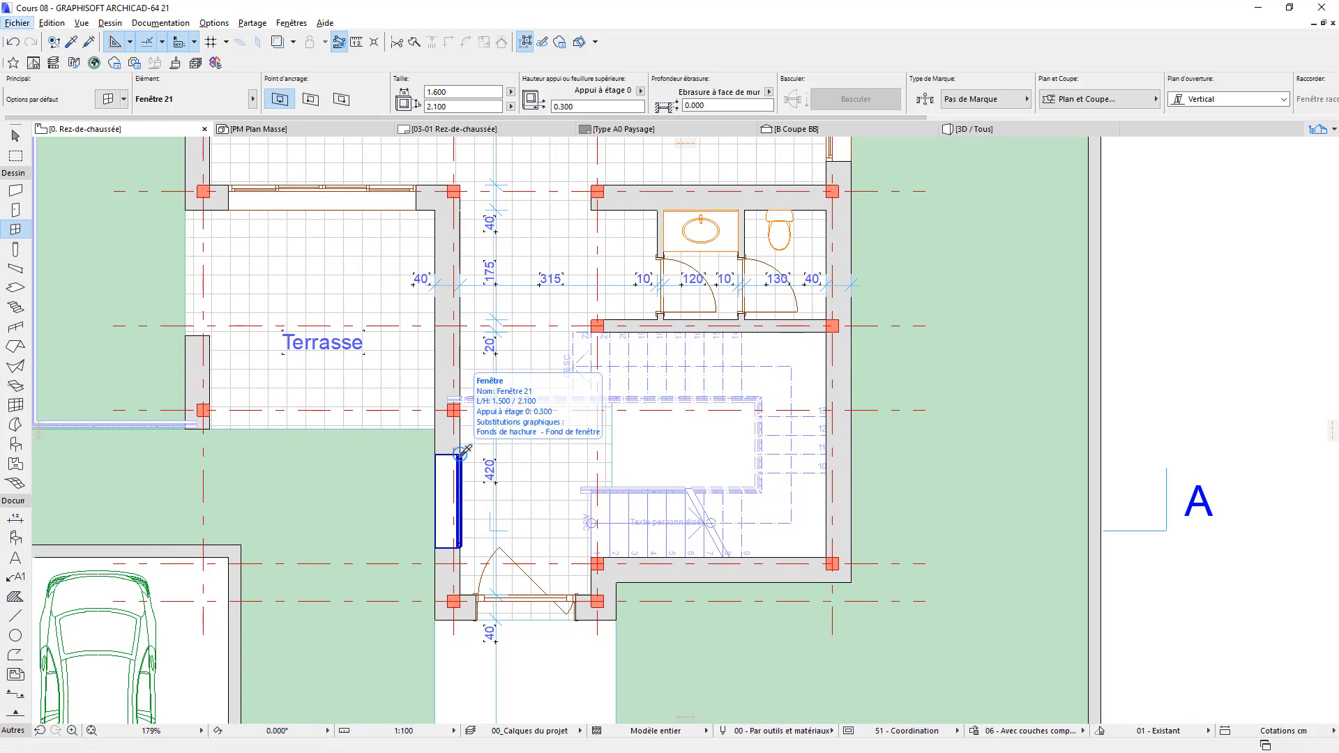
alt+click(465, 455)
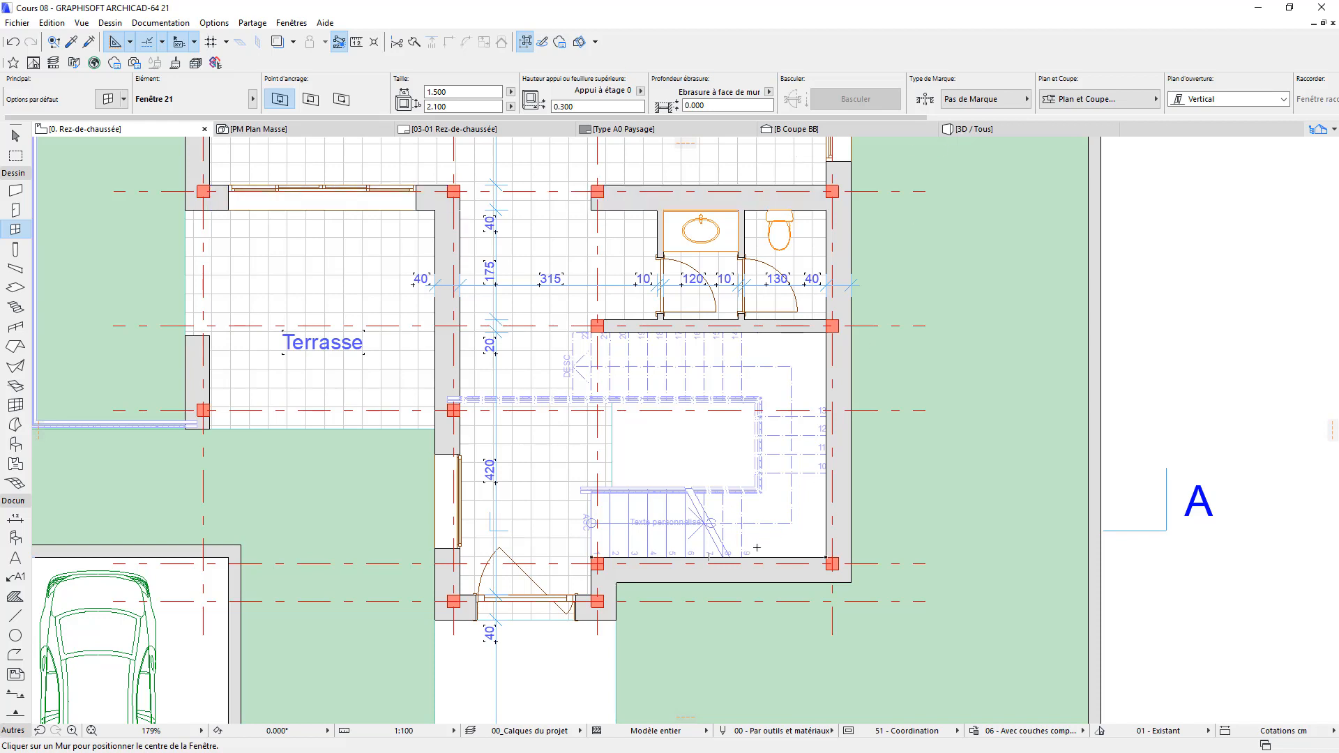
Step: Place the window in the stairwell's front wall beside the entrance, with its frame on the interior side
click(709, 558)
click(740, 532)
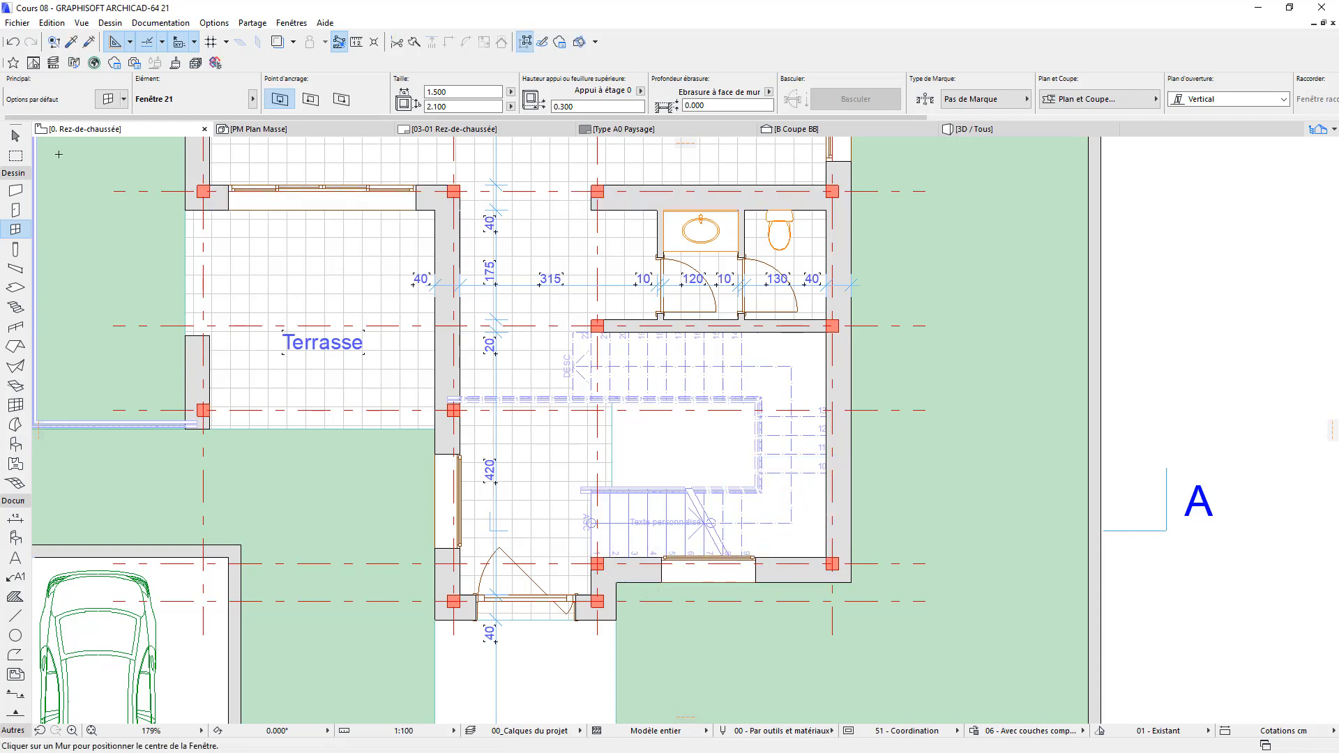
key(Escape)
Step: Stretch both ends of the stairwell window to the wall corners, making it about 3.35 m wide
scroll(774, 585, up, 5)
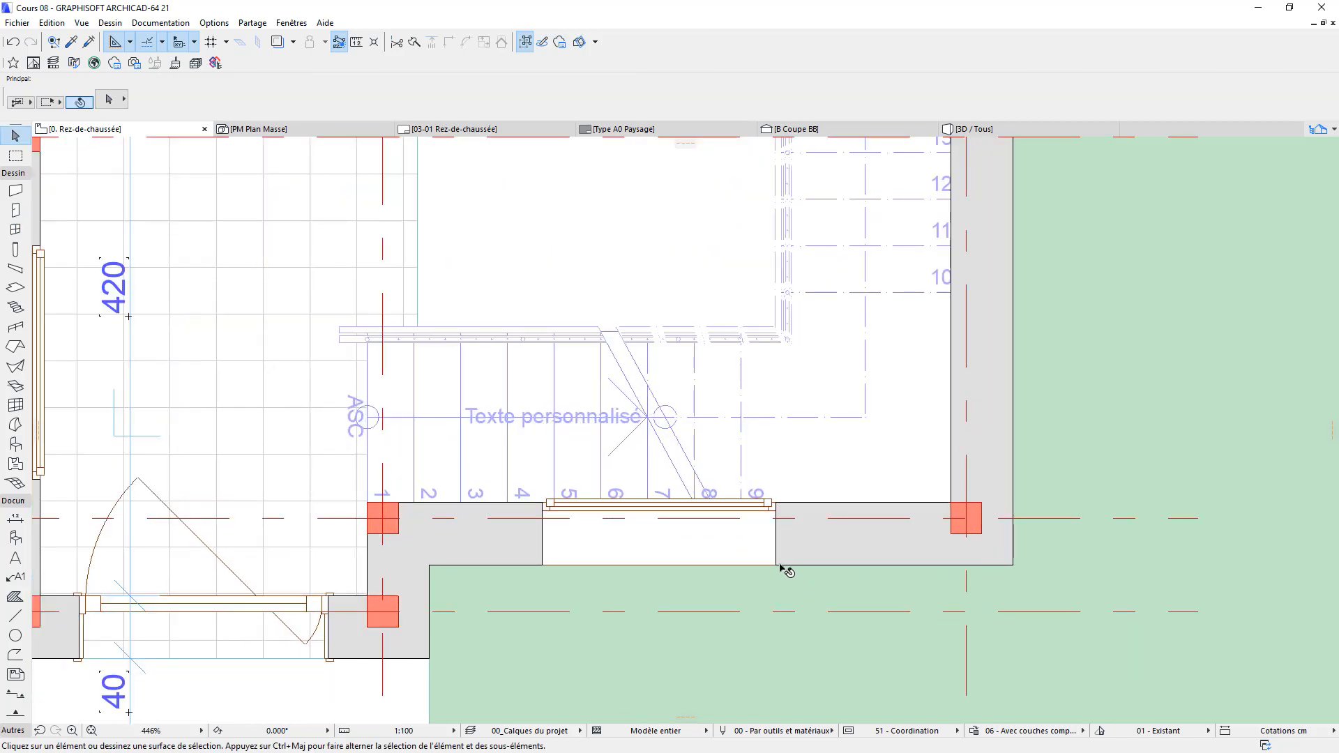
click(777, 564)
click(777, 565)
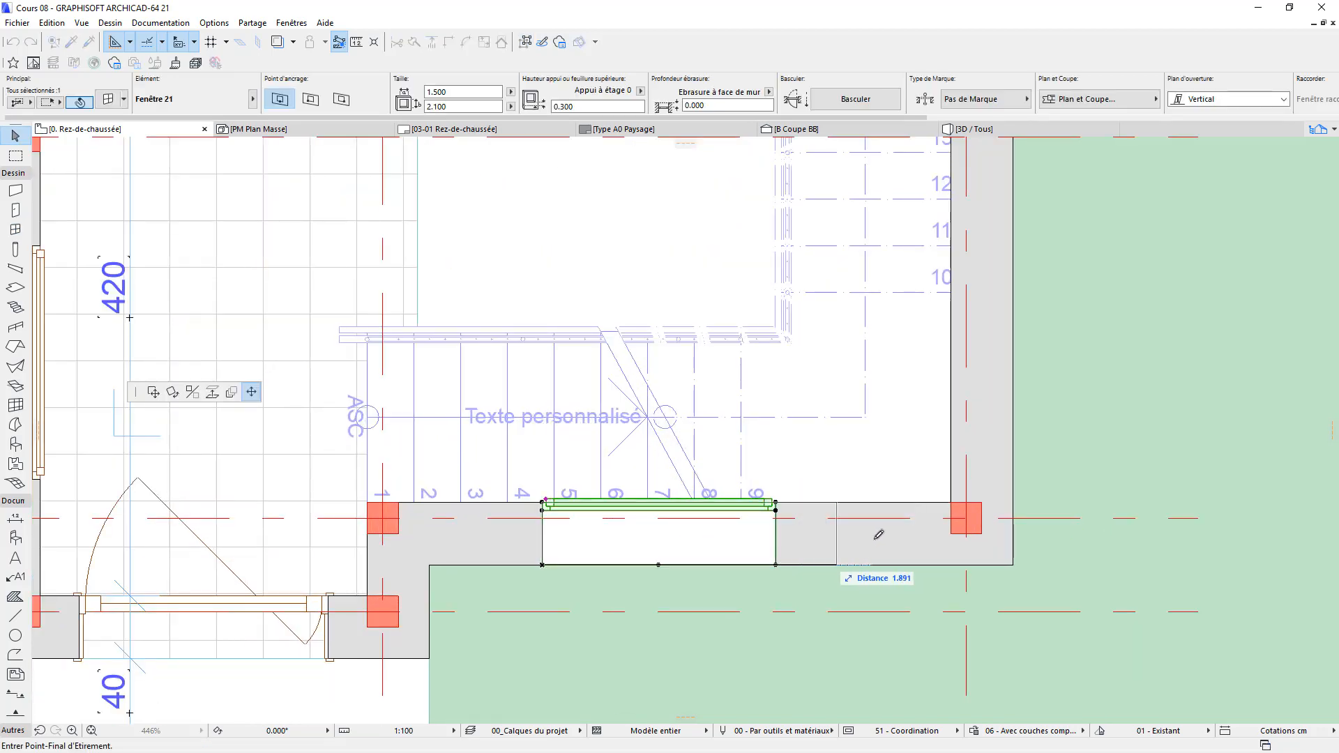
click(951, 502)
click(542, 510)
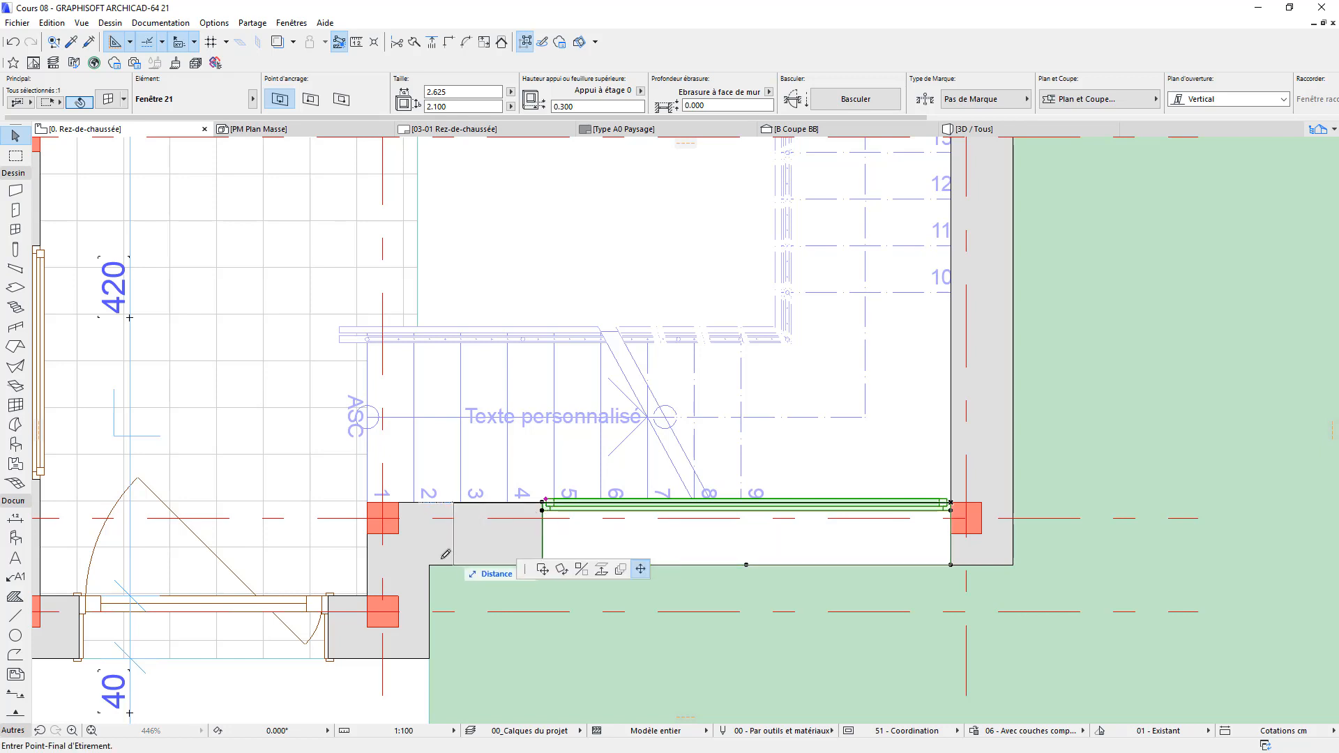
click(430, 556)
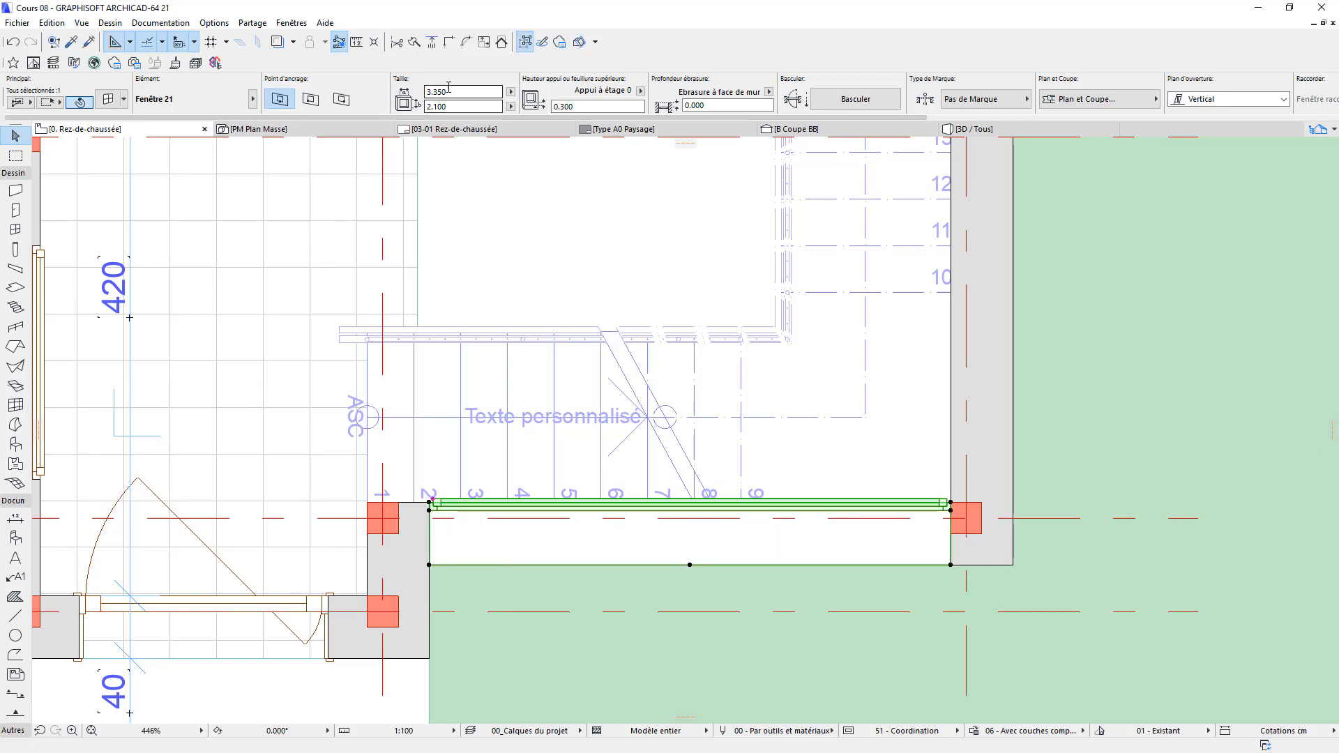
Step: Set the stairwell window's width to 3.000 m and deselect it
click(473, 92)
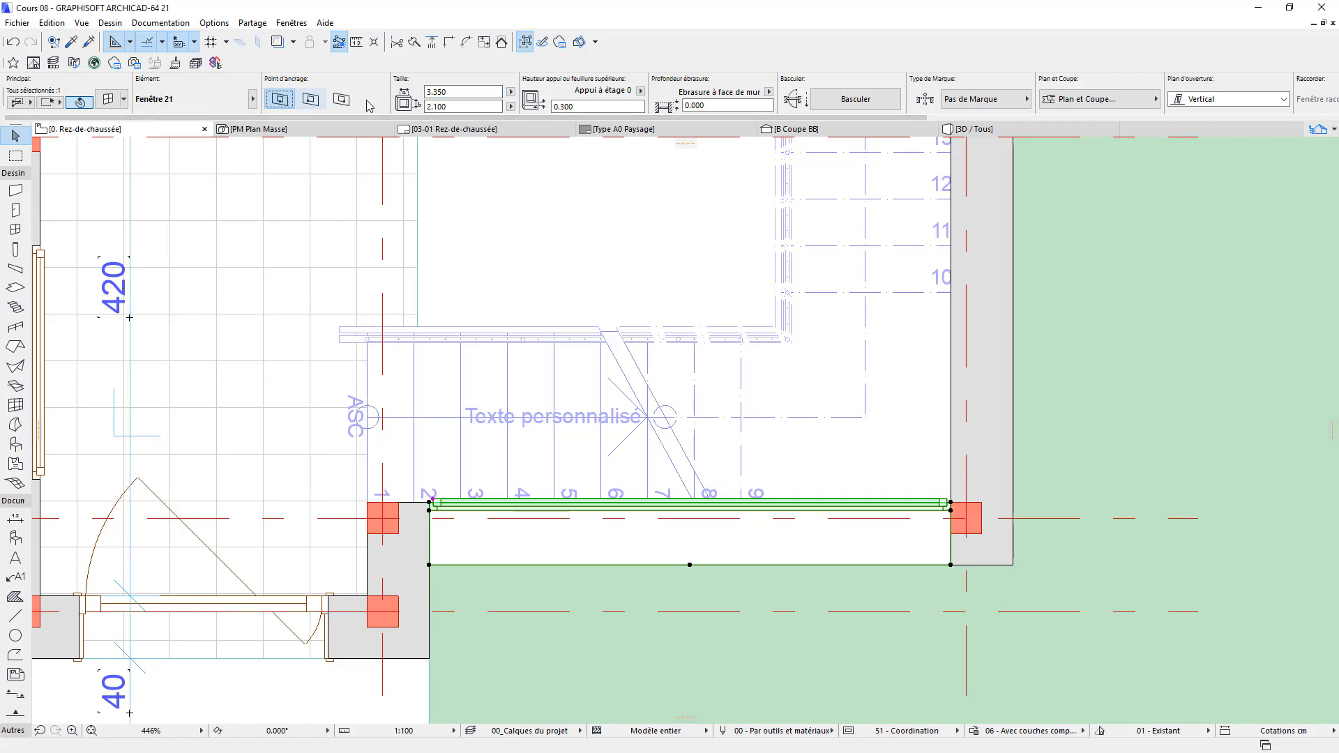
click(475, 93)
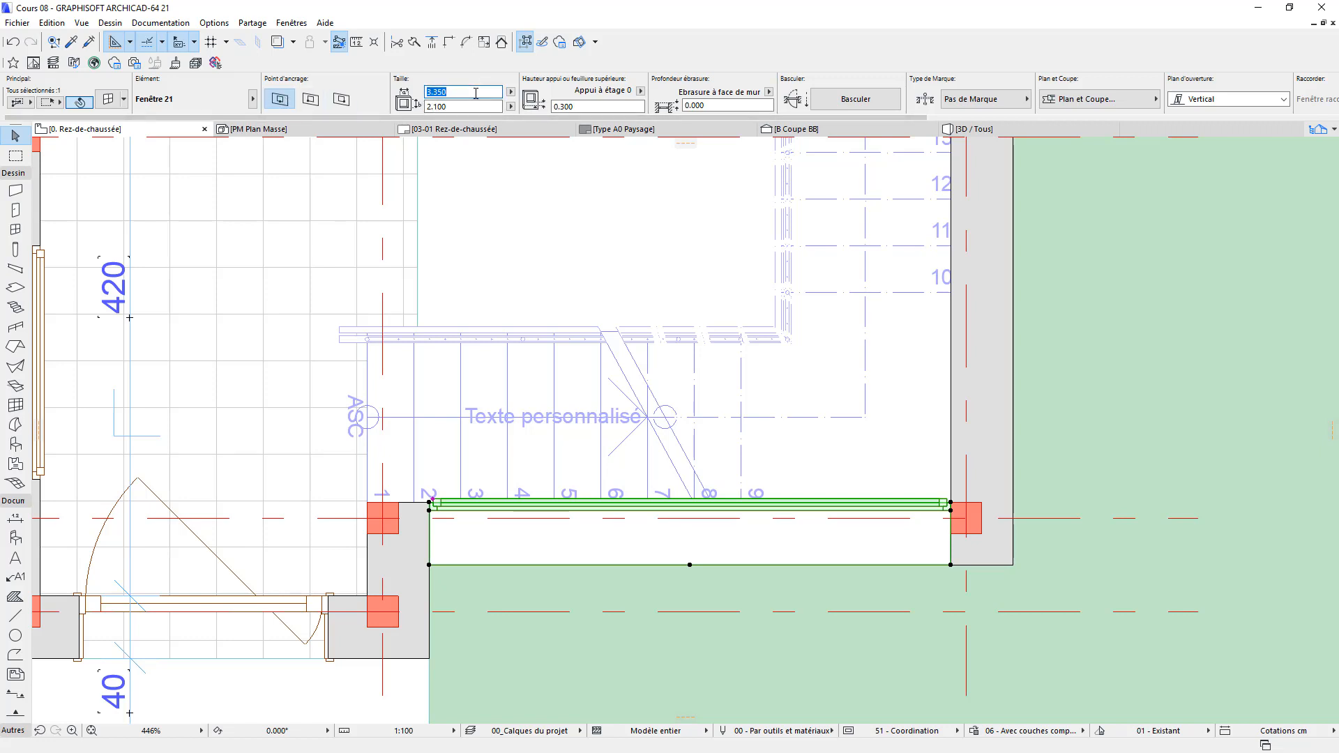
key(Return)
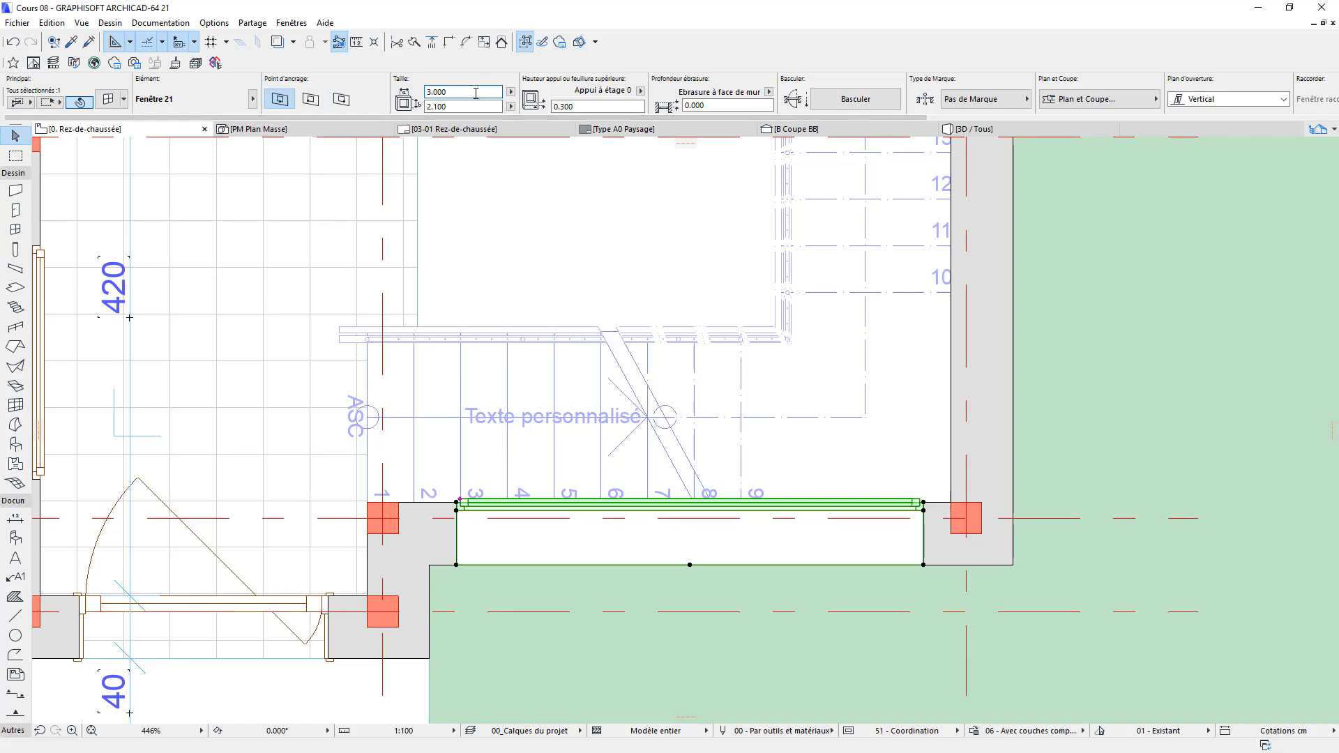
key(Escape)
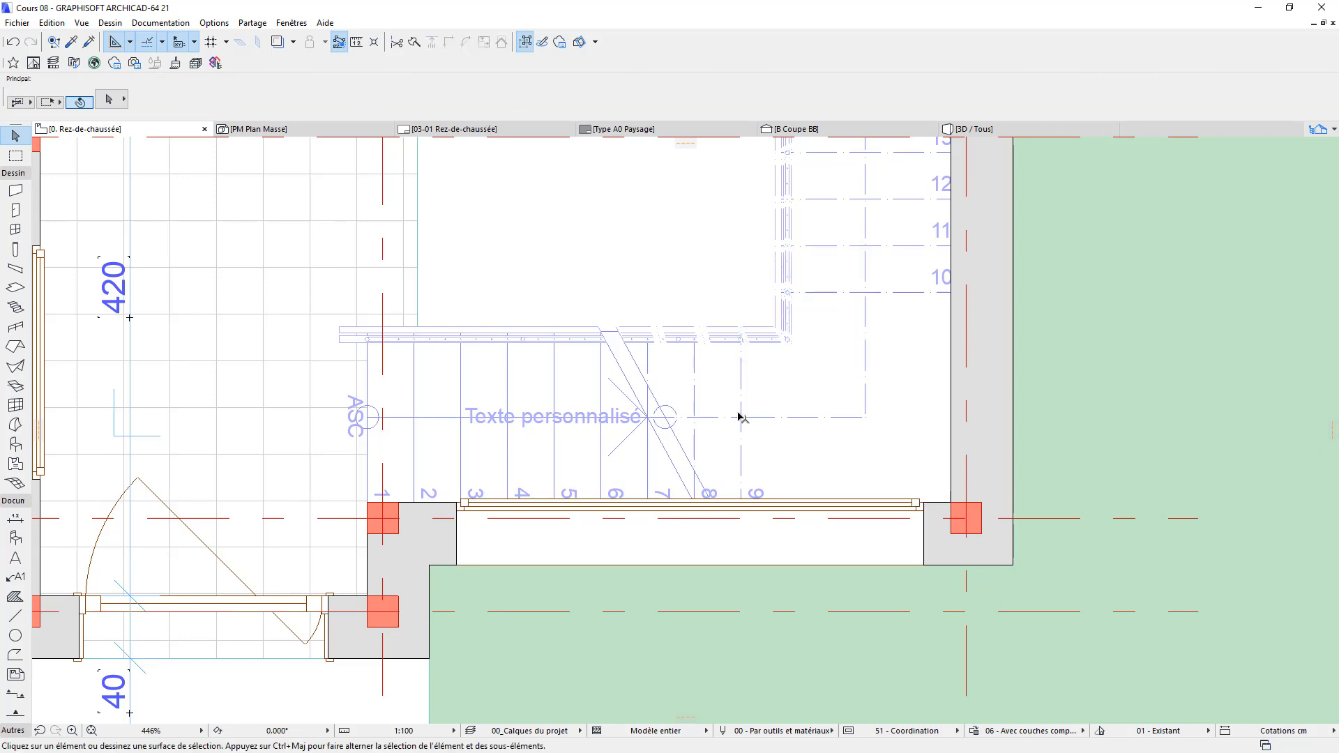
Step: In the 3D view, set the height of the stairwell window beside the entrance to 3.100 m
key(F3)
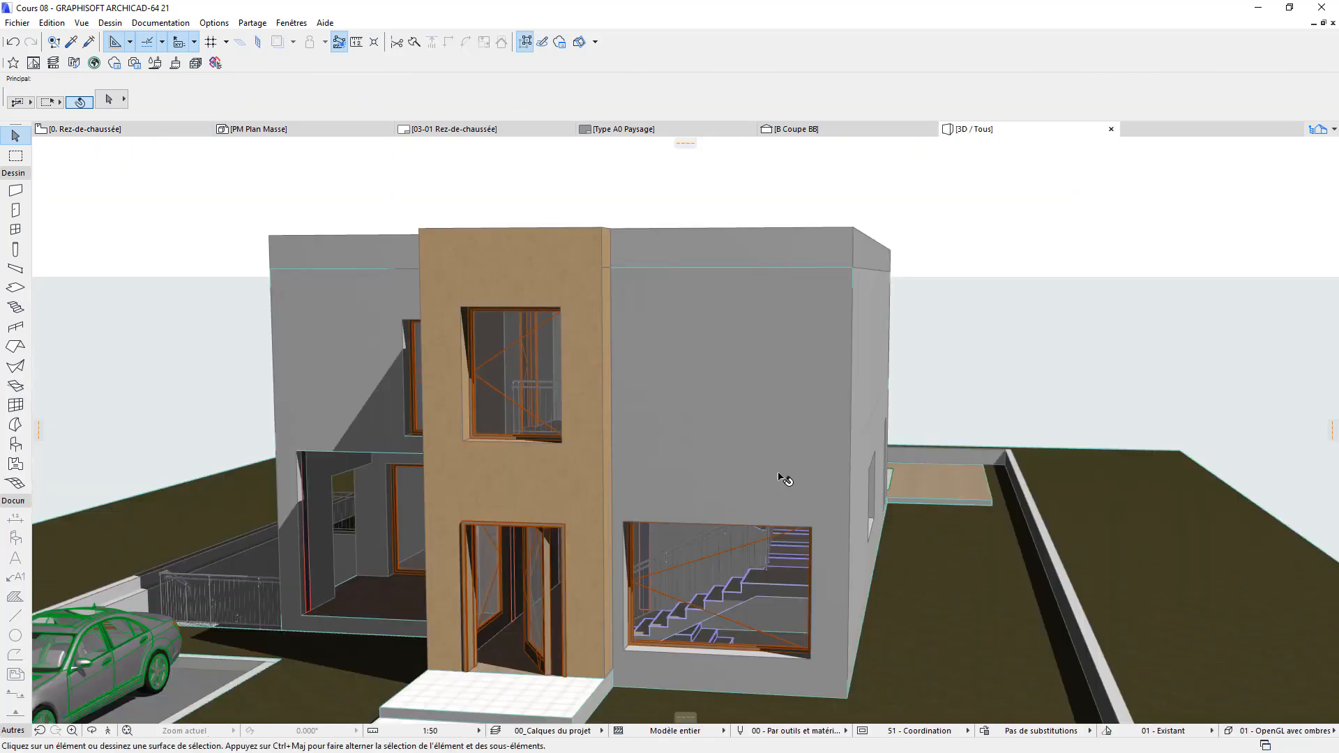
scroll(781, 632, up, 2)
shift+middle_drag(781, 630, 807, 588)
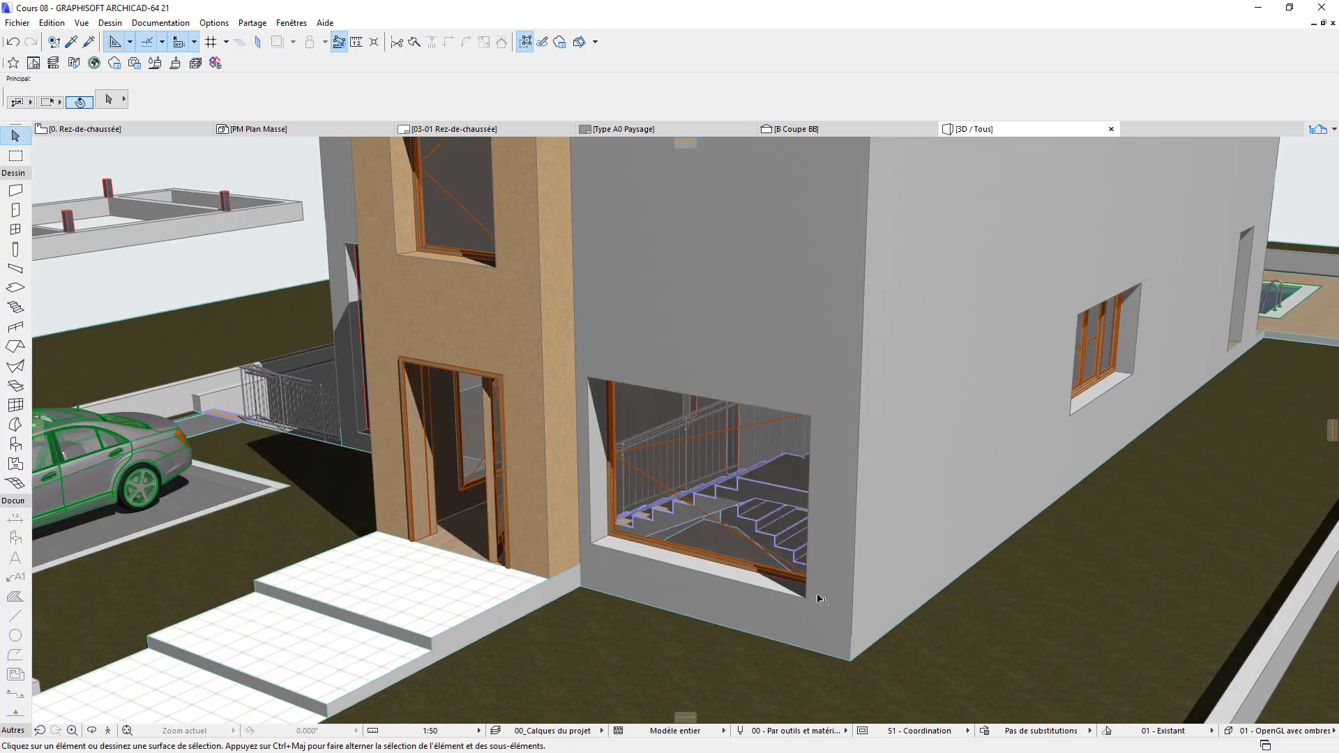
click(806, 610)
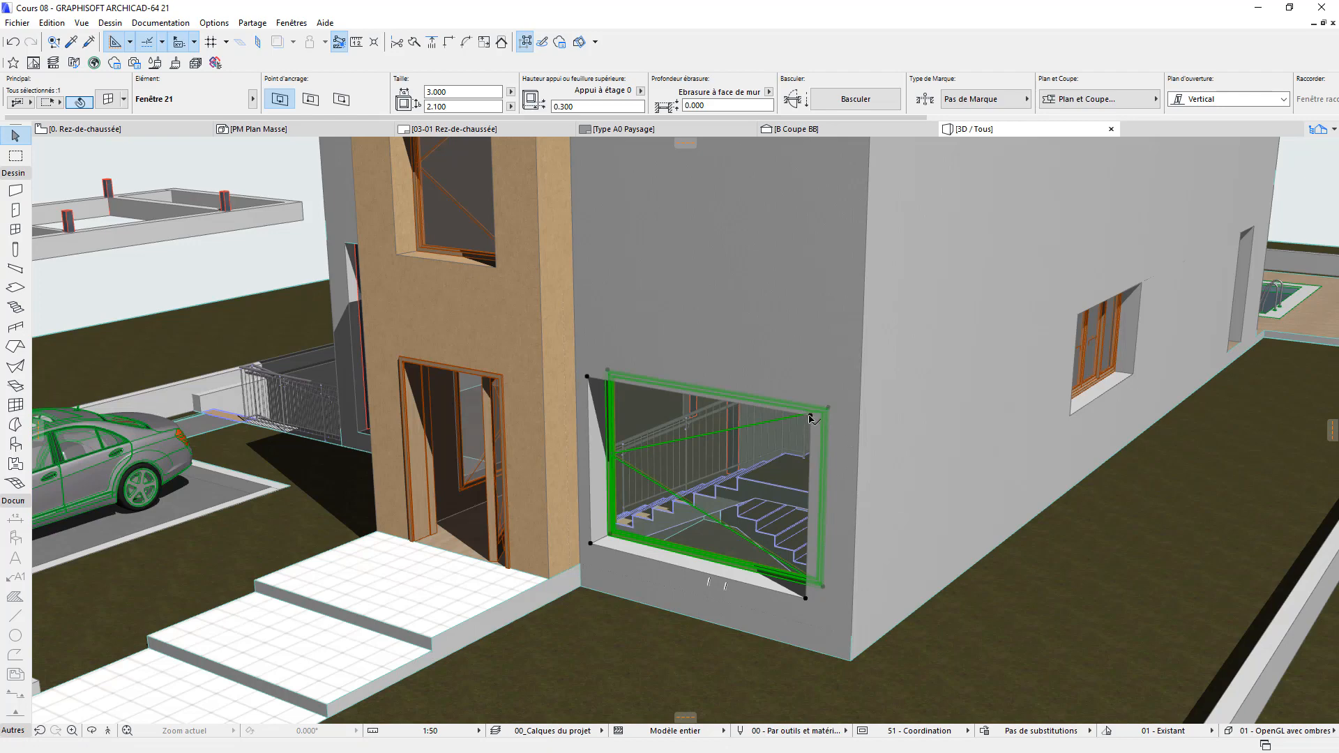
click(811, 418)
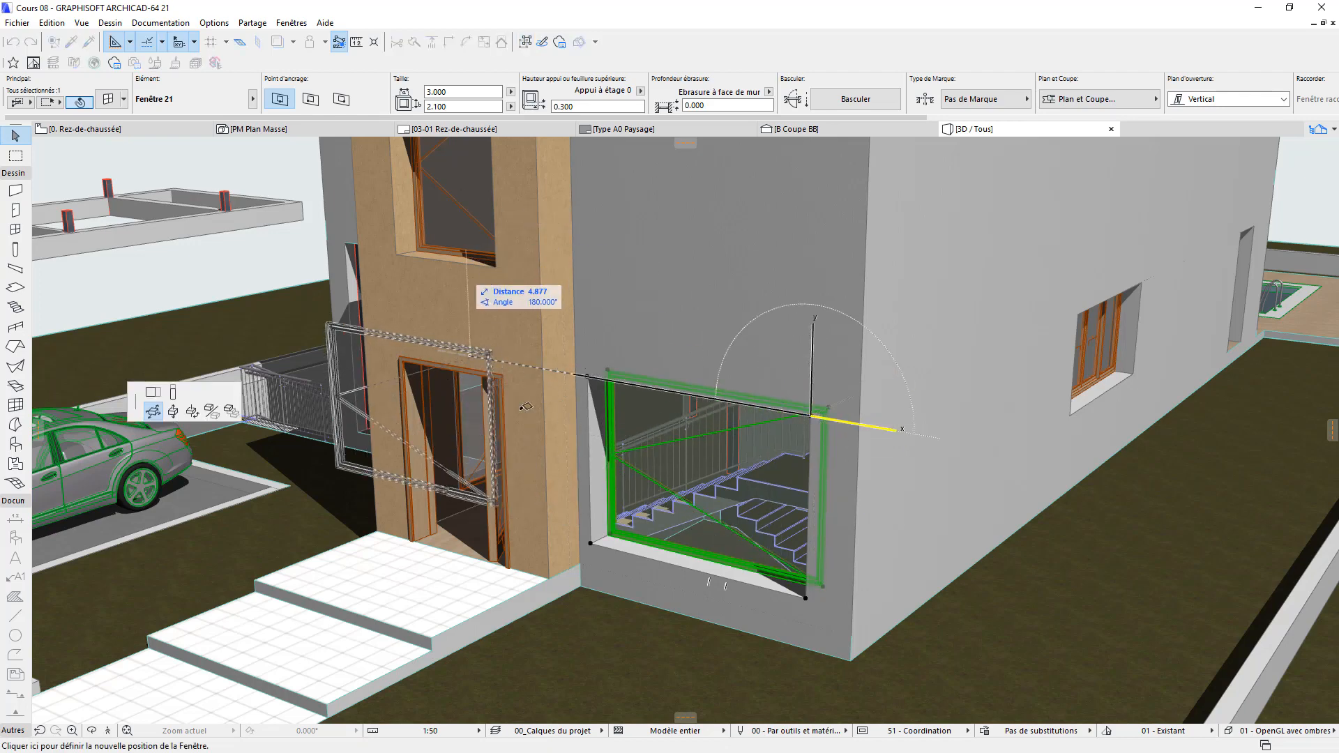
click(173, 396)
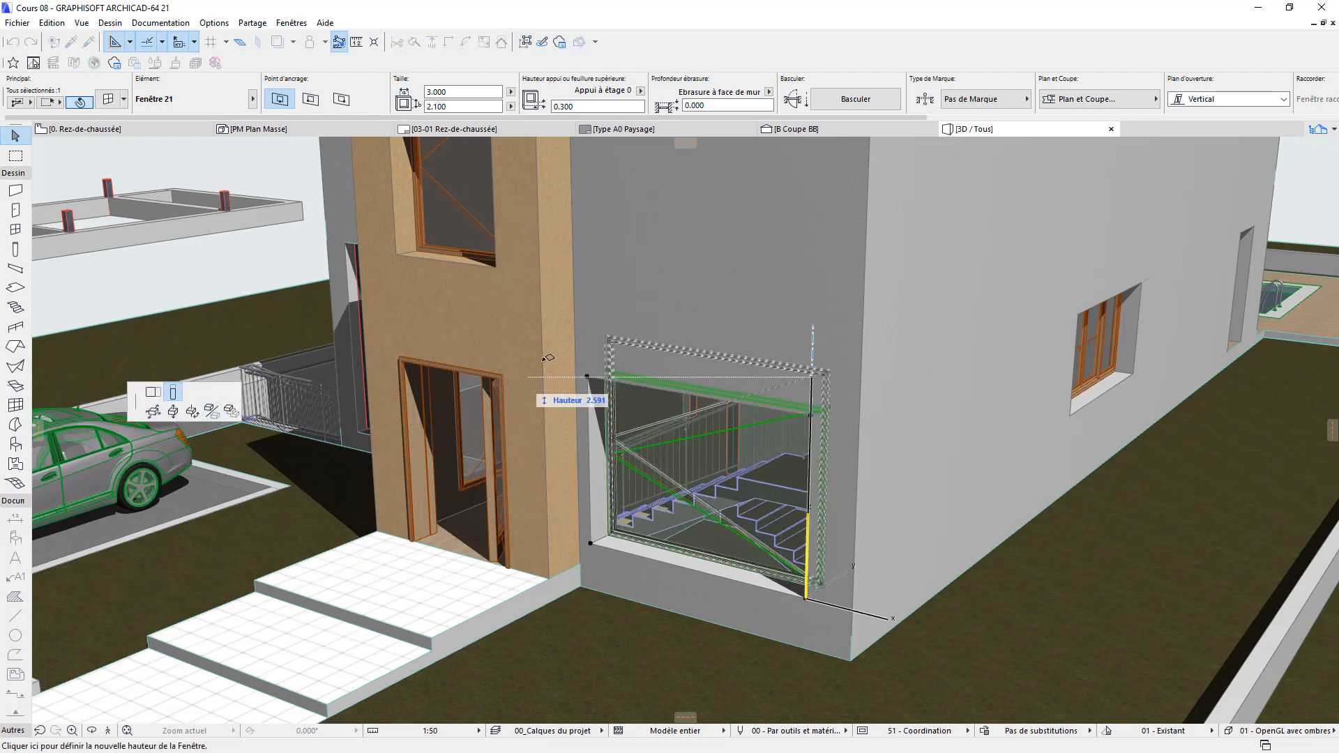
text(3.1)
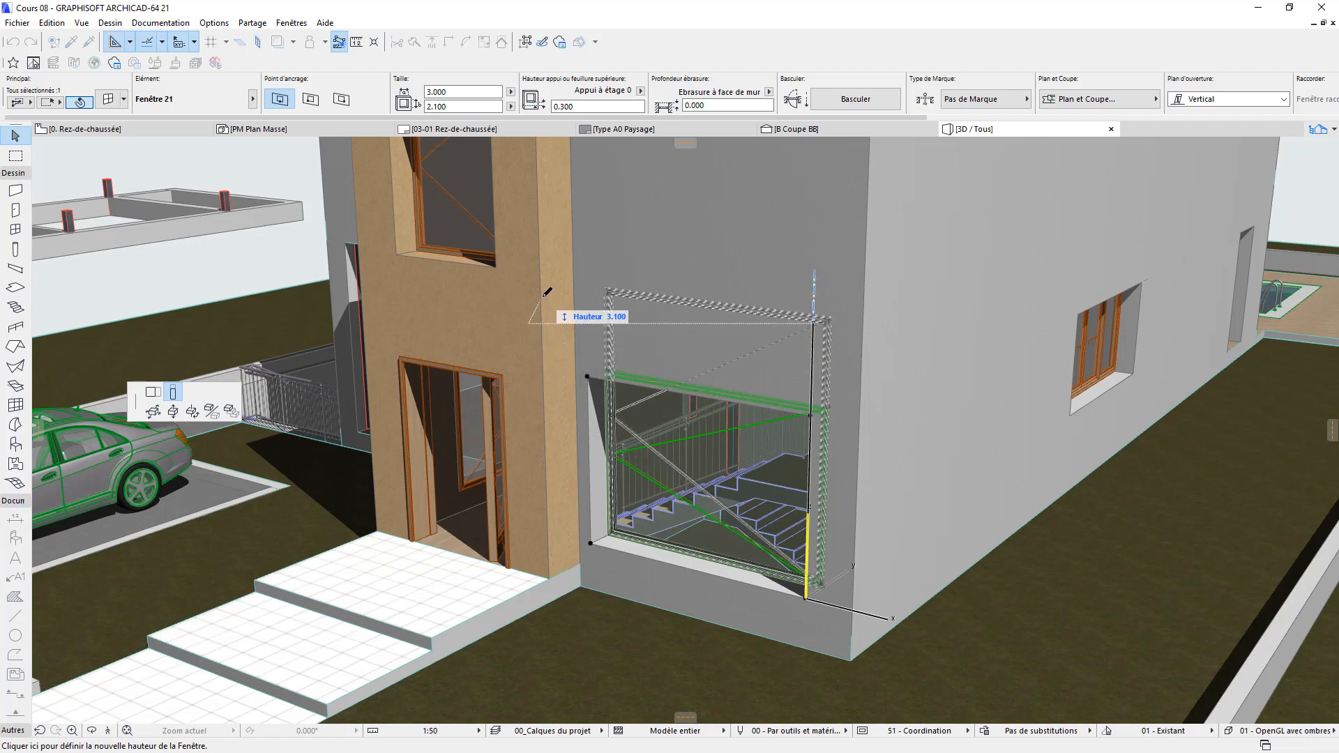
key(Return)
Step: Delete the first-floor exterior wall directly above the stairwell window
shift+middle_drag(668, 410, 741, 422)
click(753, 272)
scroll(748, 269, down, 2)
middle_drag(716, 477, 717, 509)
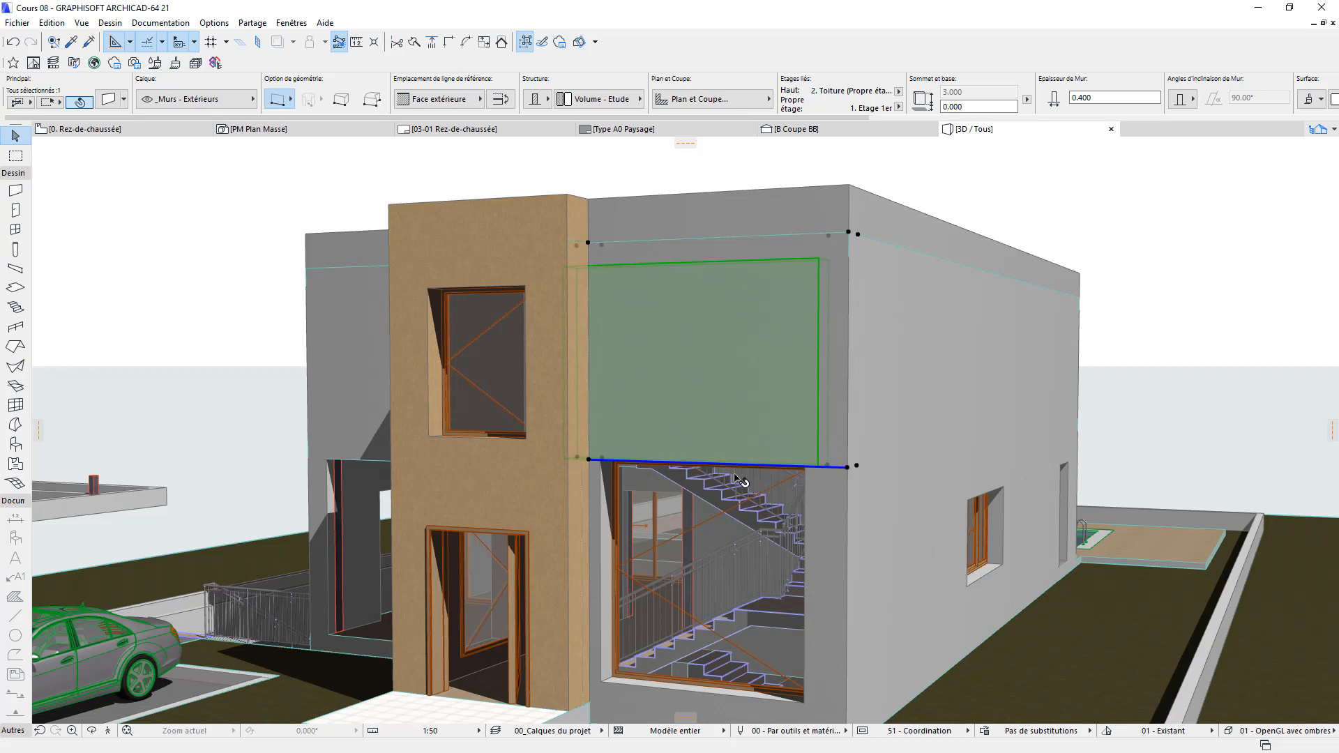
key(Escape)
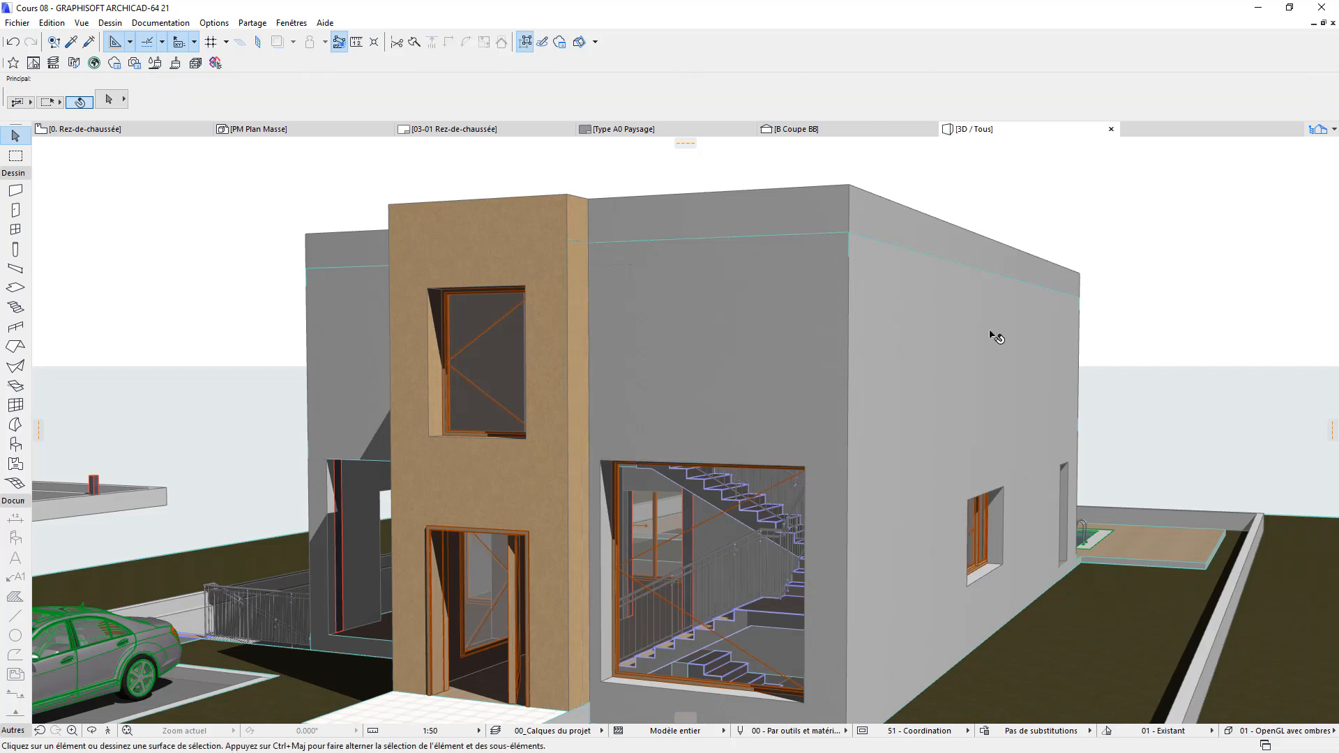
shift+middle_drag(793, 471, 757, 382)
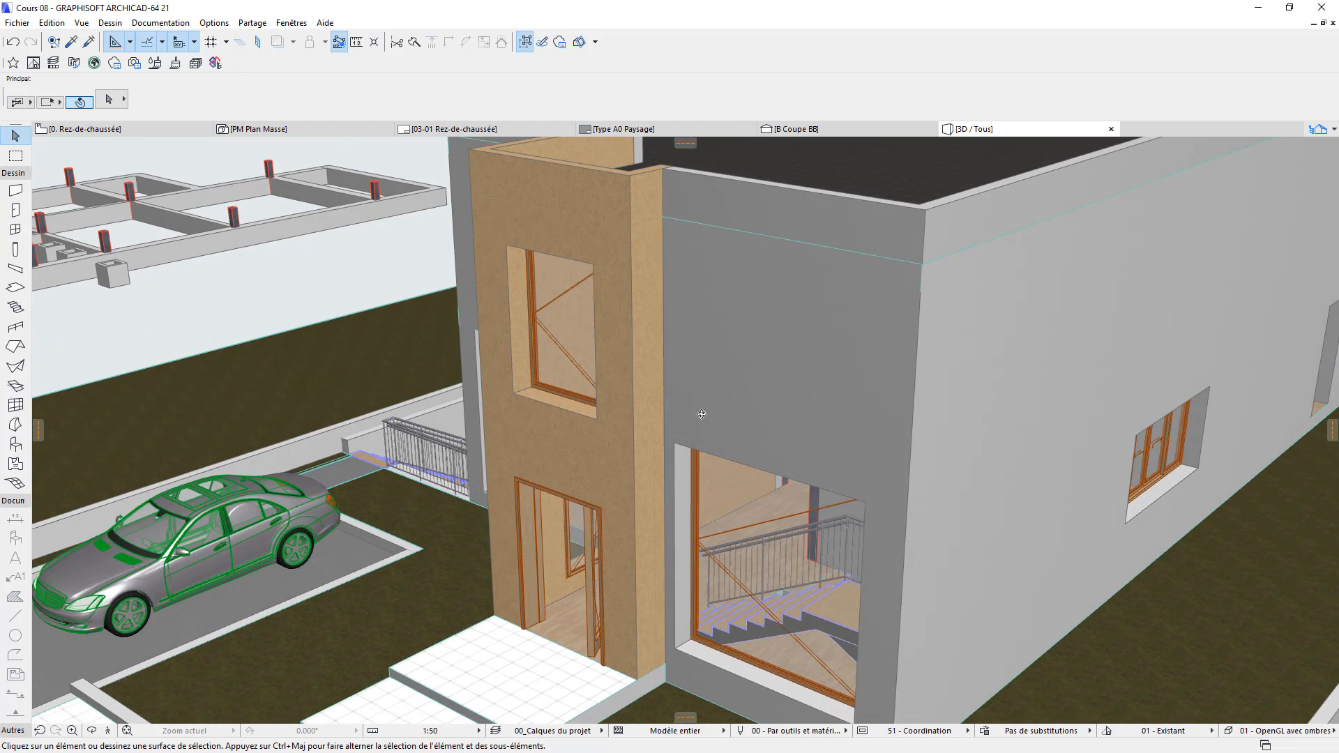
click(771, 370)
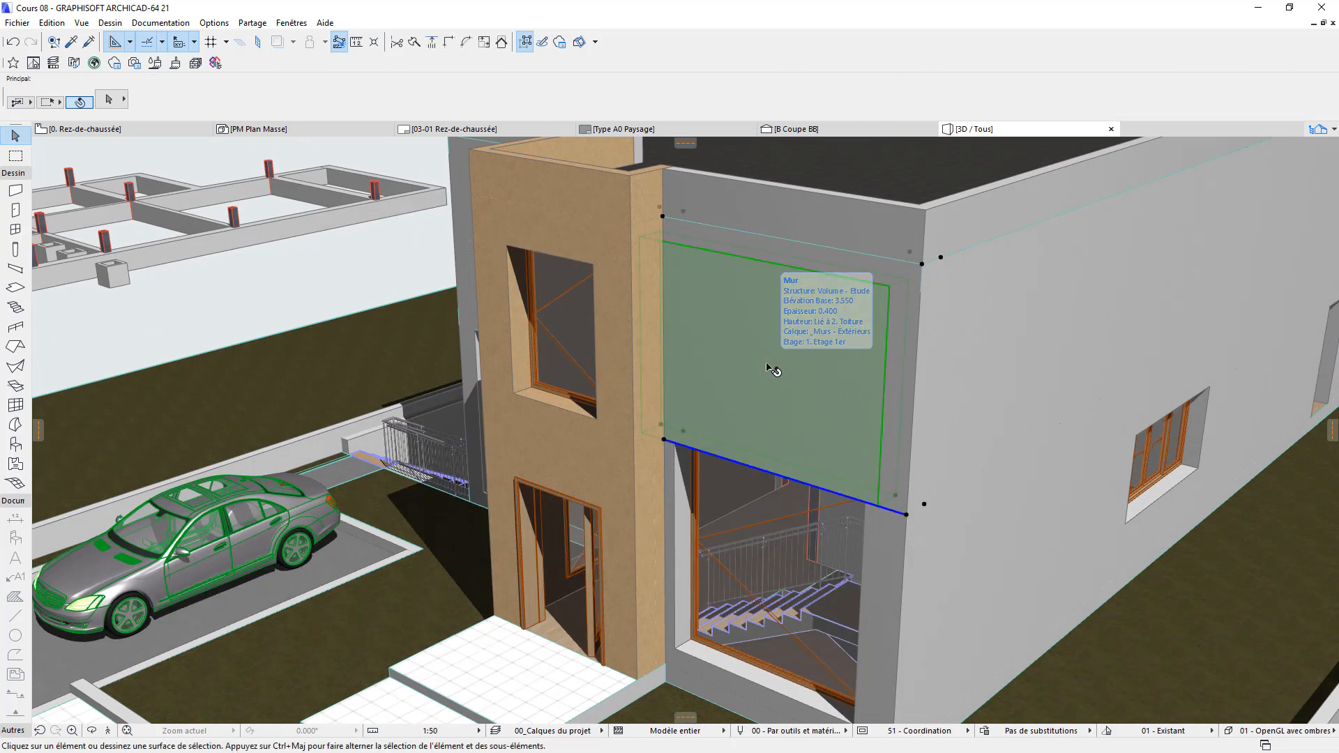
key(Delete)
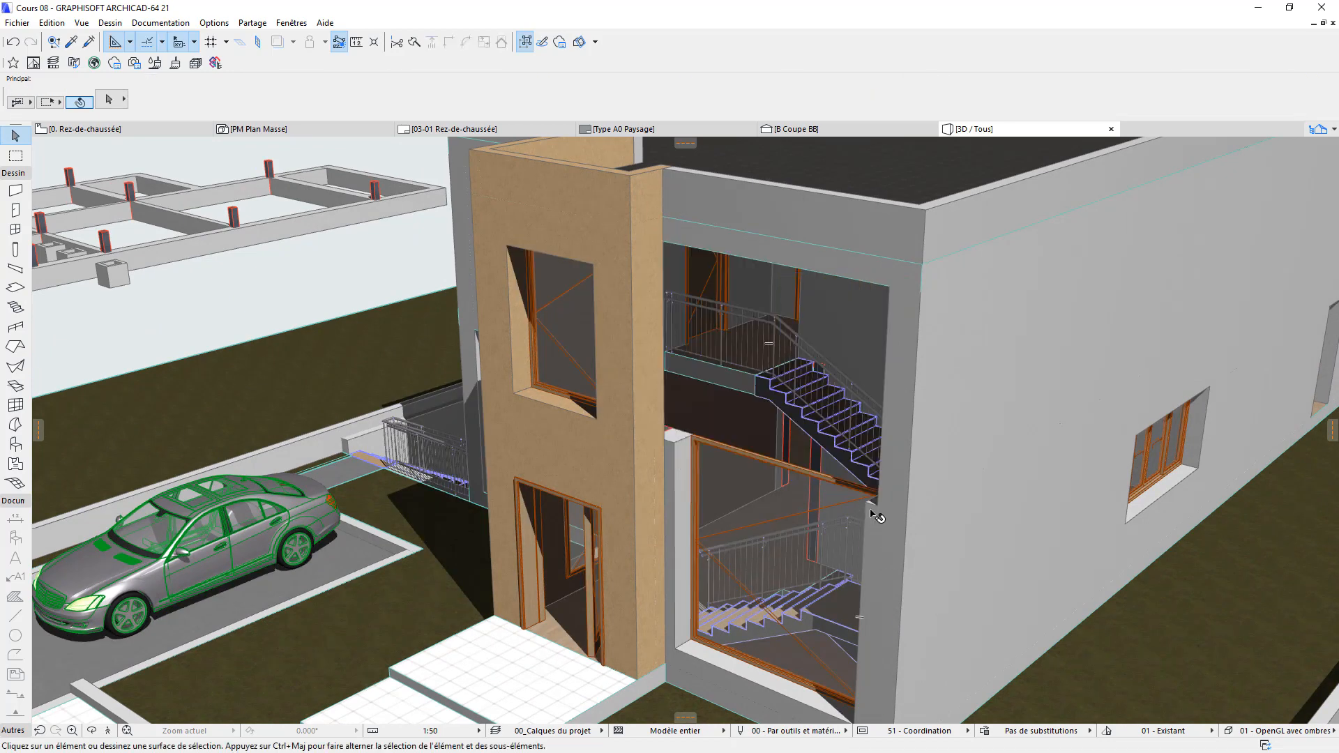
Step: Stretch the stairwell's ground-floor front wall up to the top of the first floor, making it 6.400 m high, and deselect it
click(900, 525)
click(904, 514)
click(992, 580)
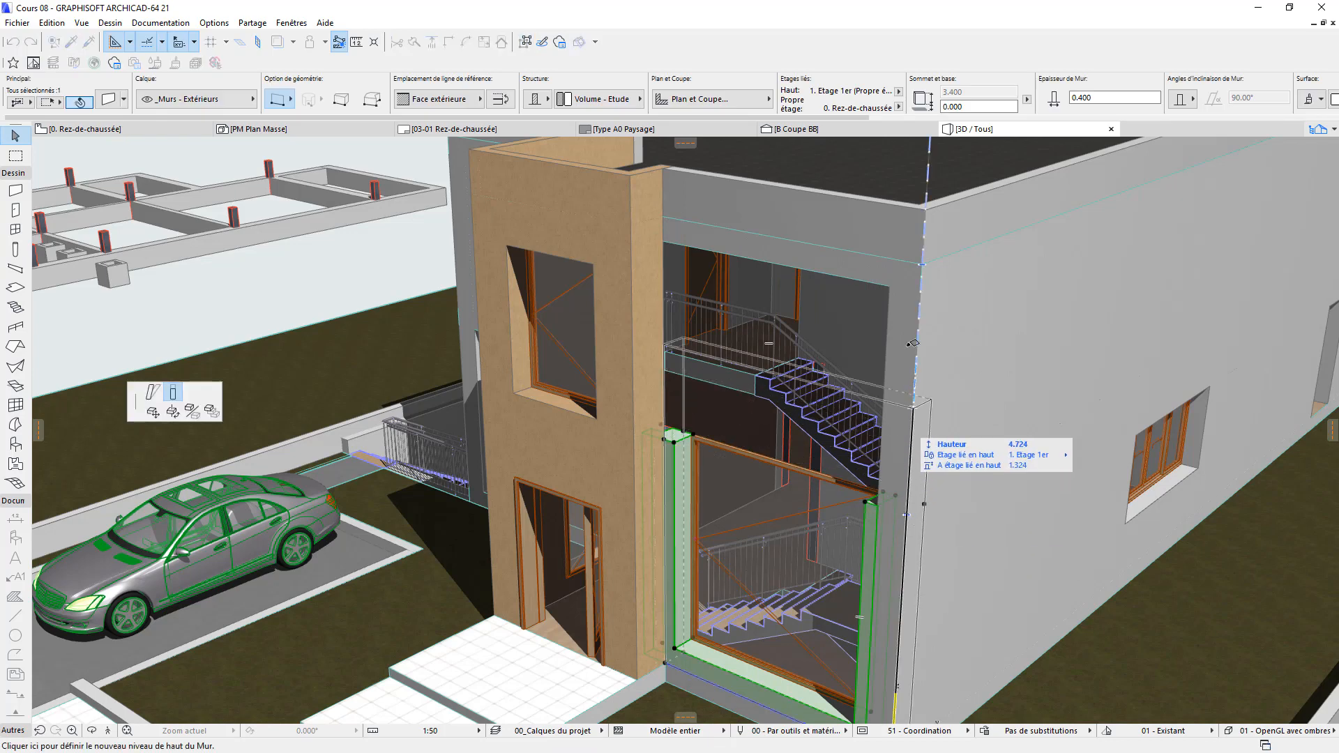
click(925, 260)
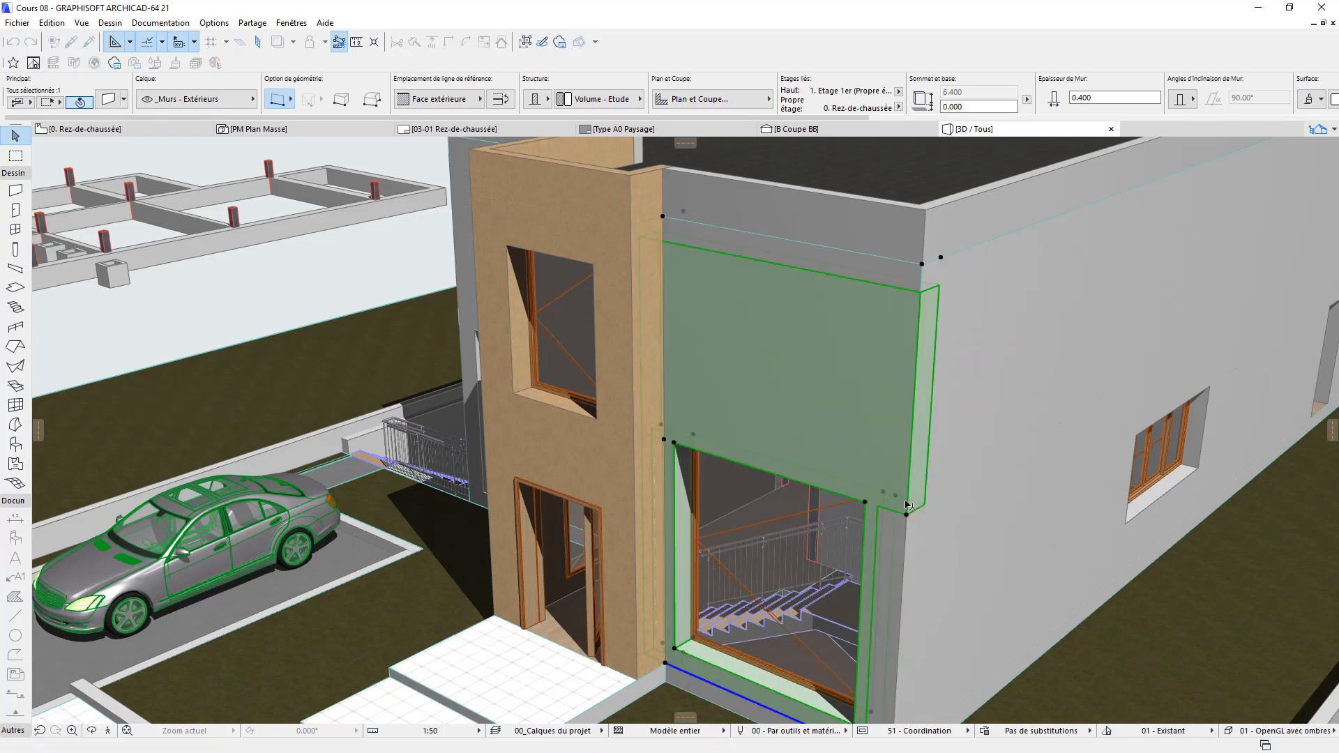
click(865, 504)
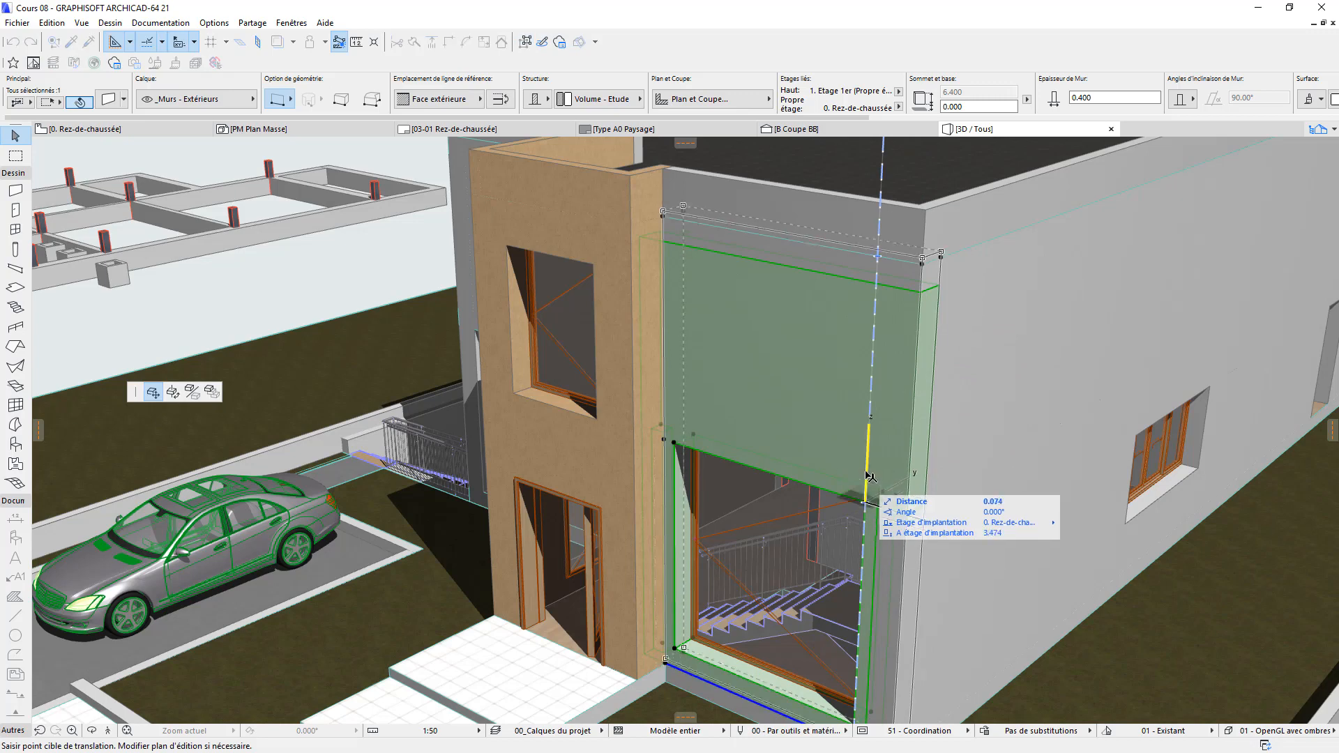
key(Escape)
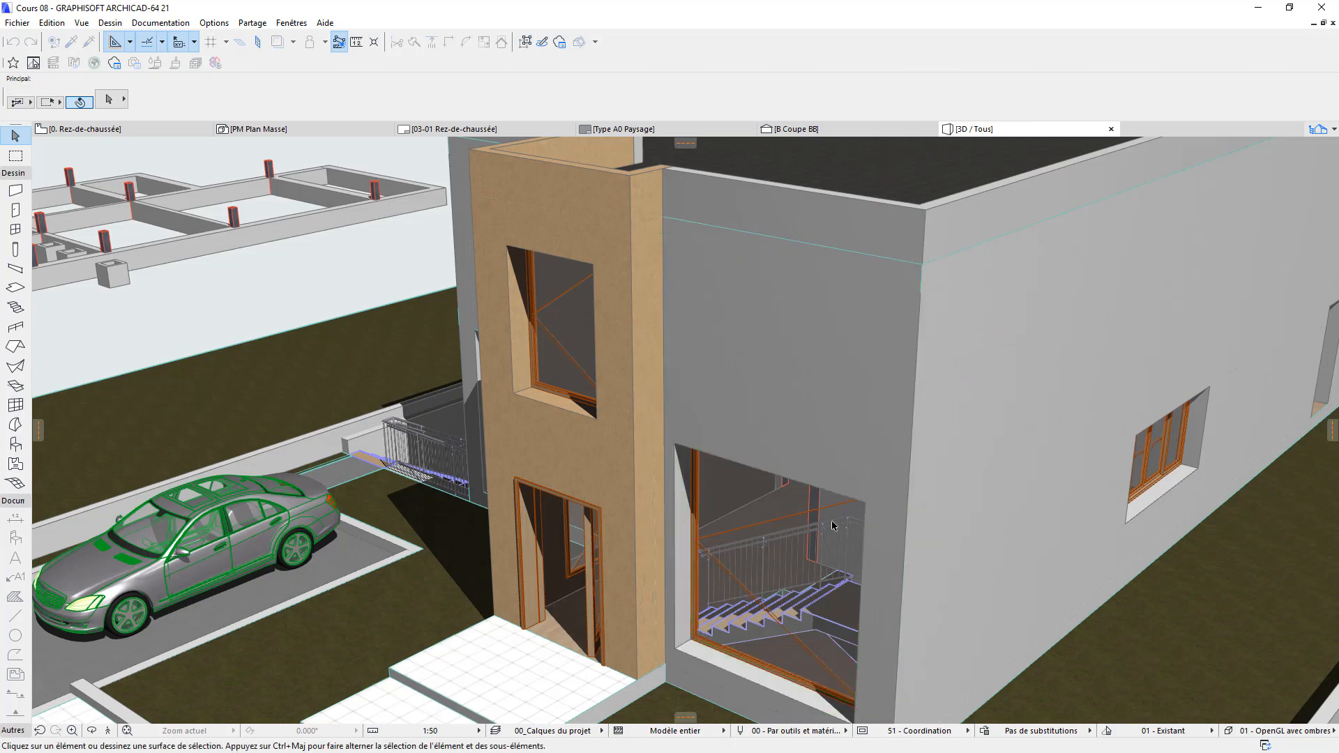
Step: Stretch the stairwell window's height to 5.500 m, level with the head of the first-floor window in the sandstone volume
click(864, 504)
click(865, 503)
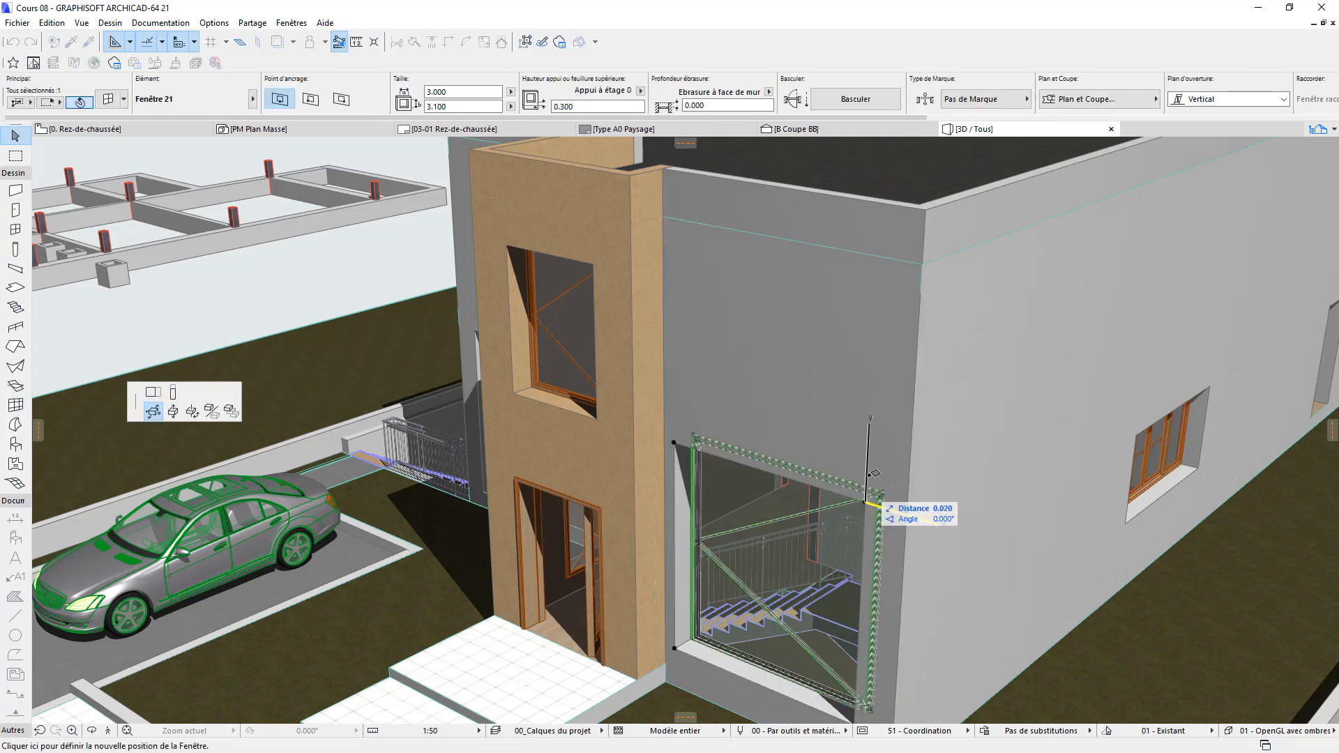
click(173, 396)
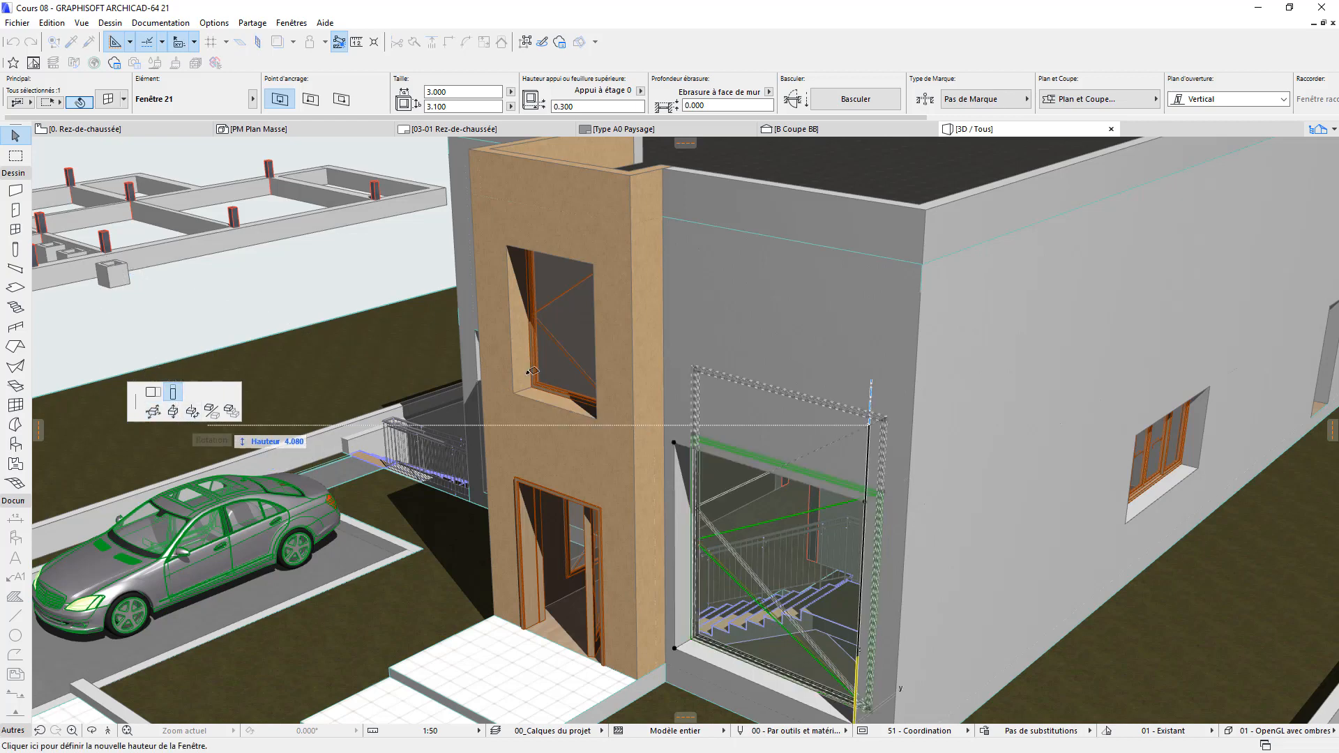
click(597, 262)
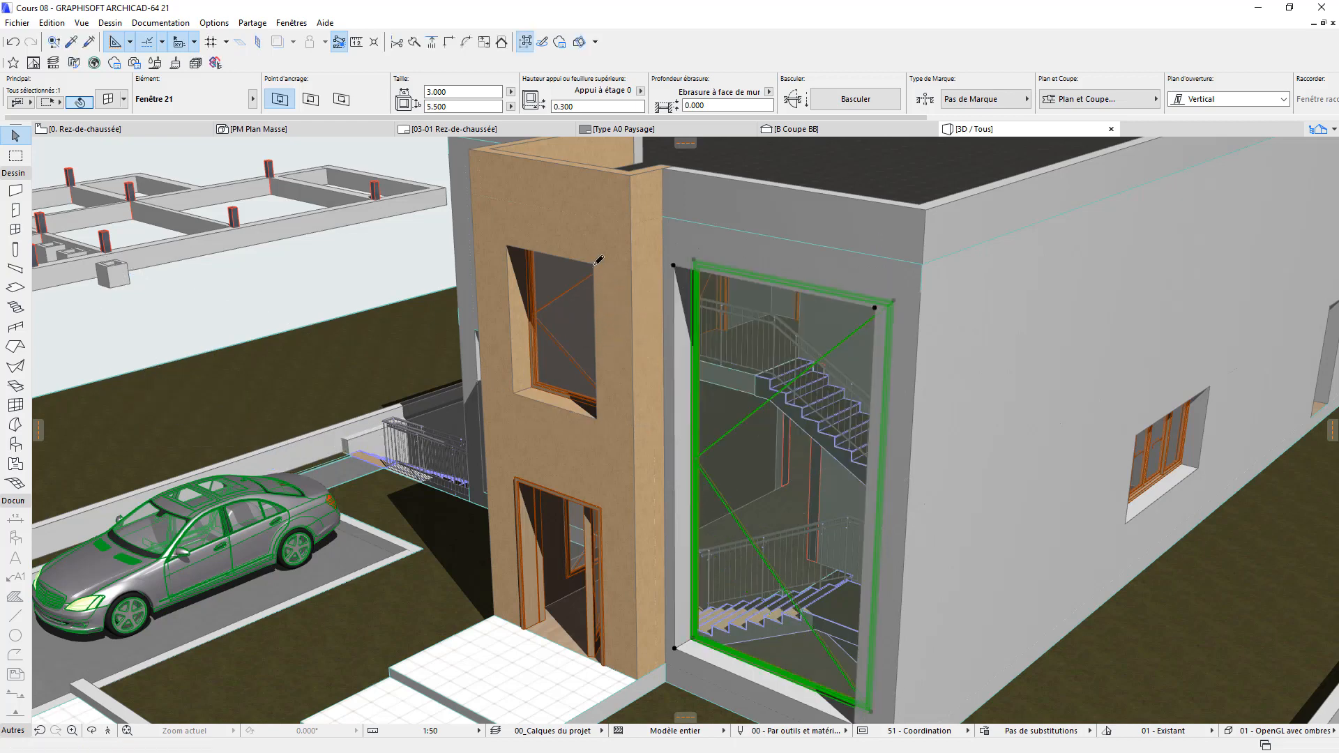
key(Escape)
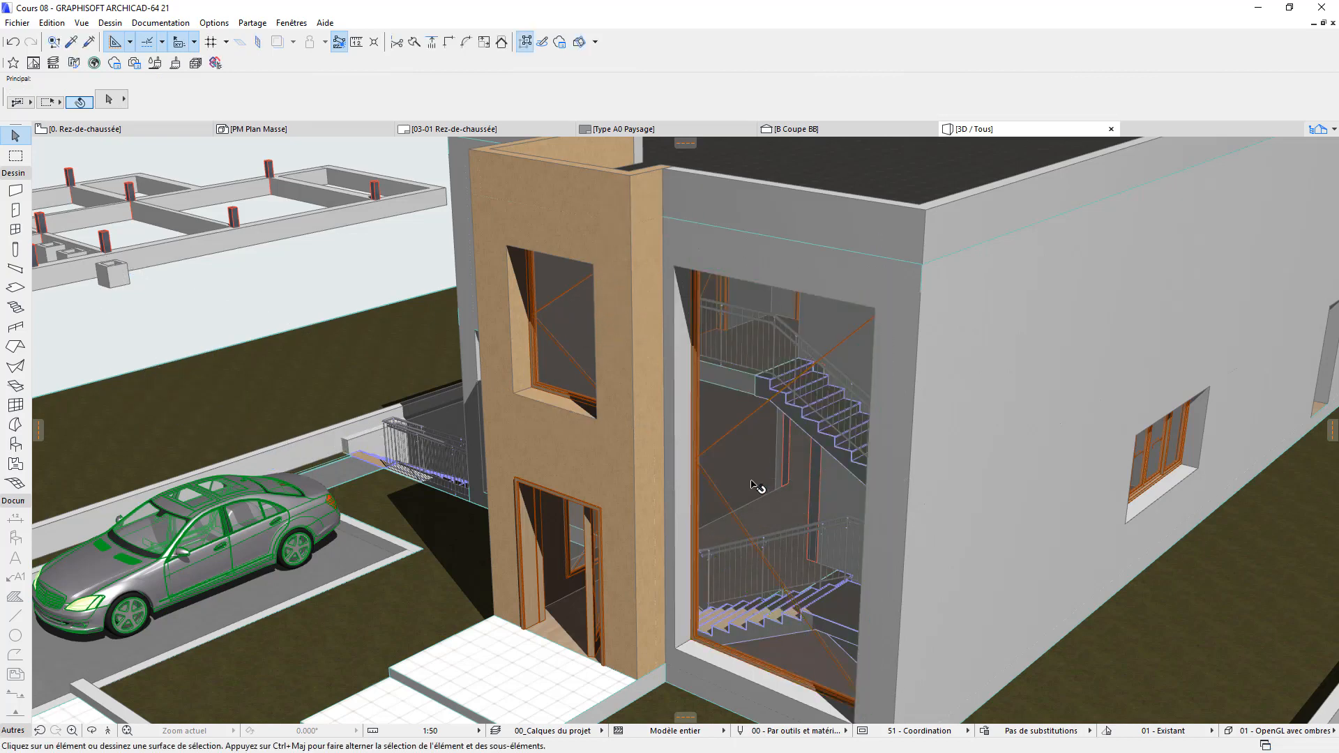
Step: Set the tall stairwell window's reveal depth to 0.100 m and deselect it
shift+middle_drag(759, 487, 767, 376)
scroll(804, 346, up, 2)
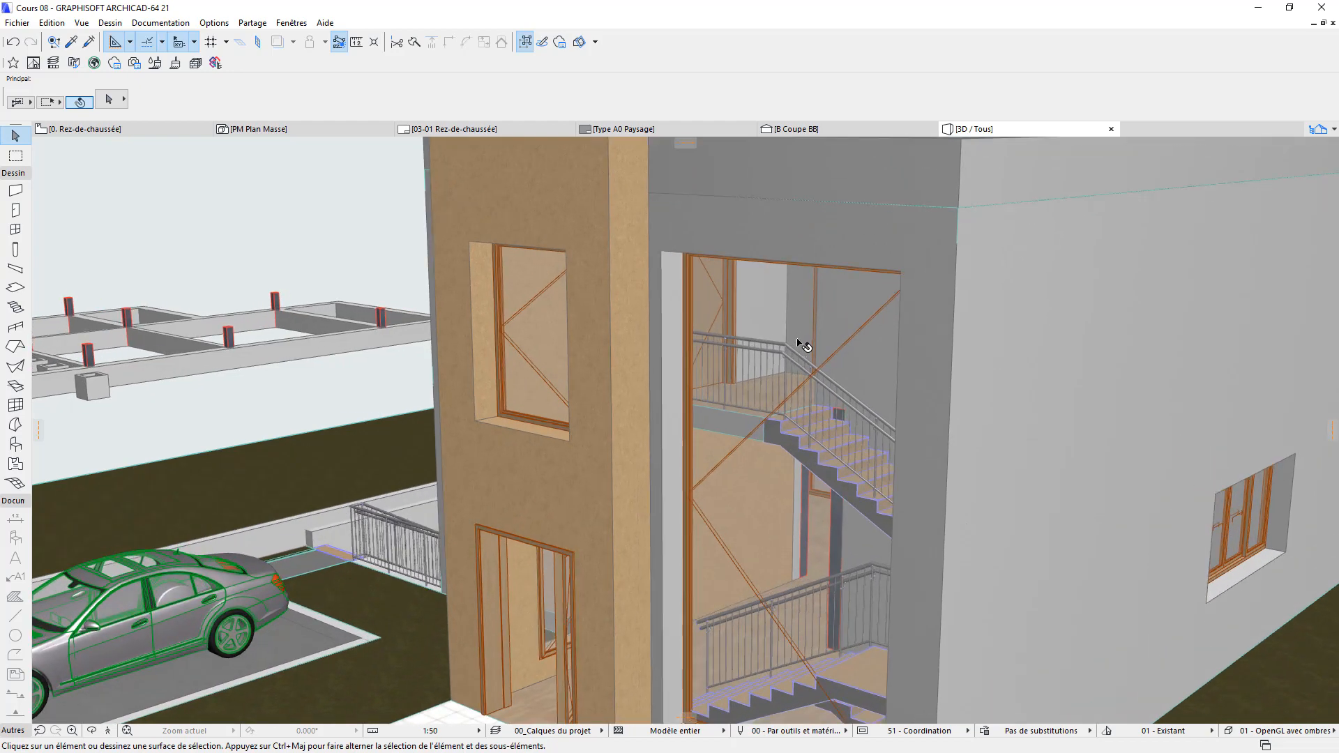
scroll(800, 321, up, 2)
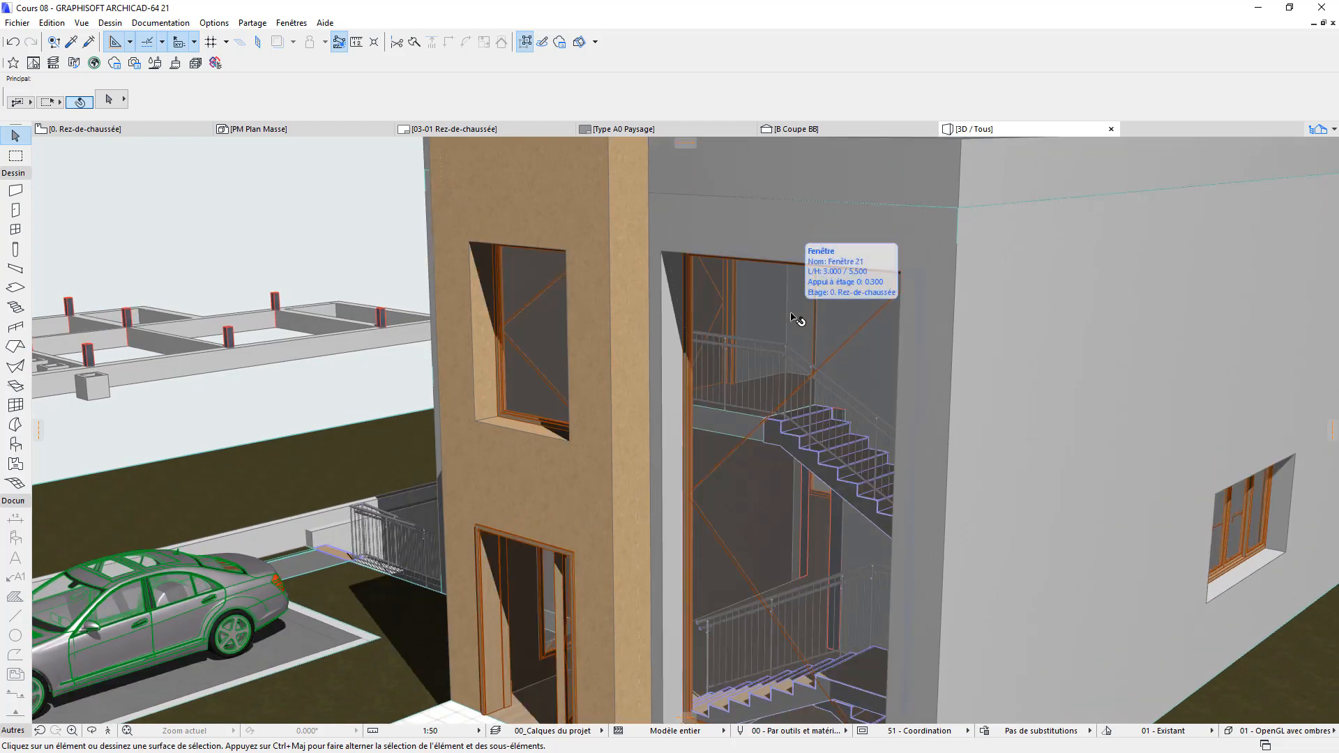
click(797, 321)
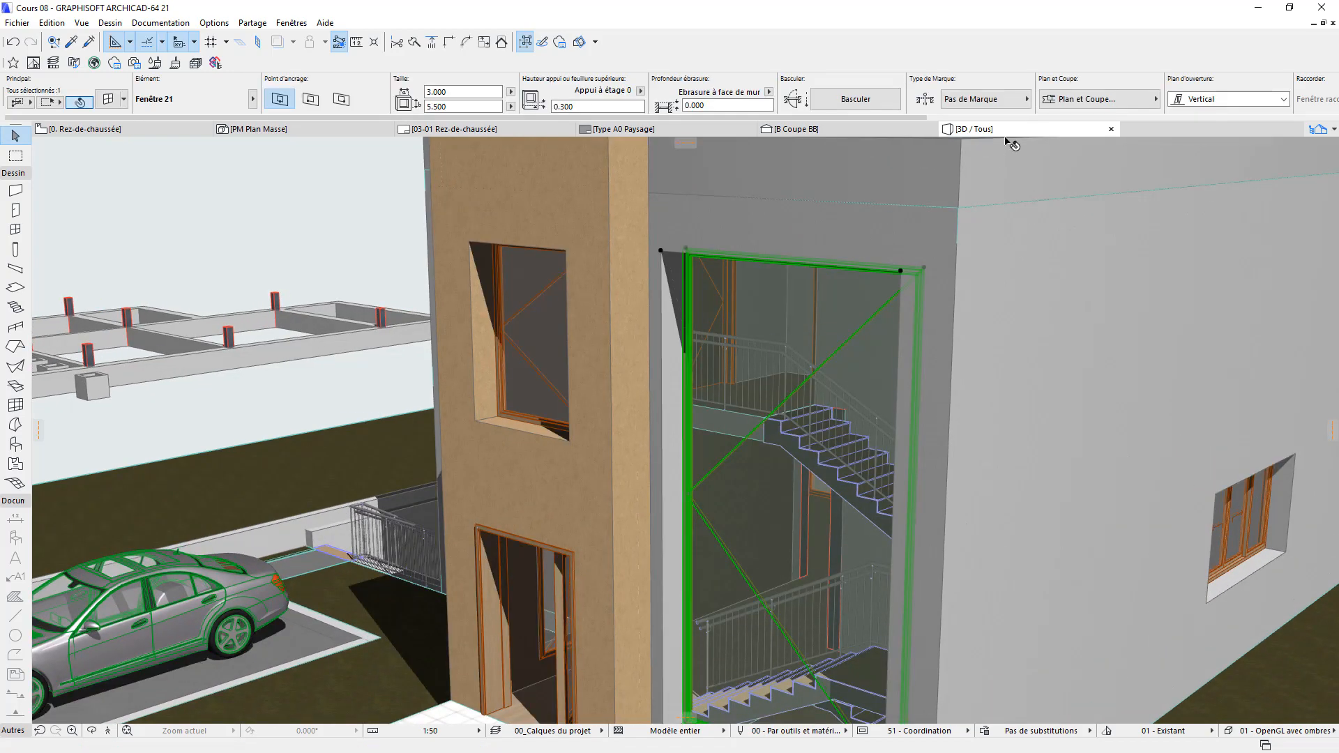
click(740, 105)
text(0.100)
key(Return)
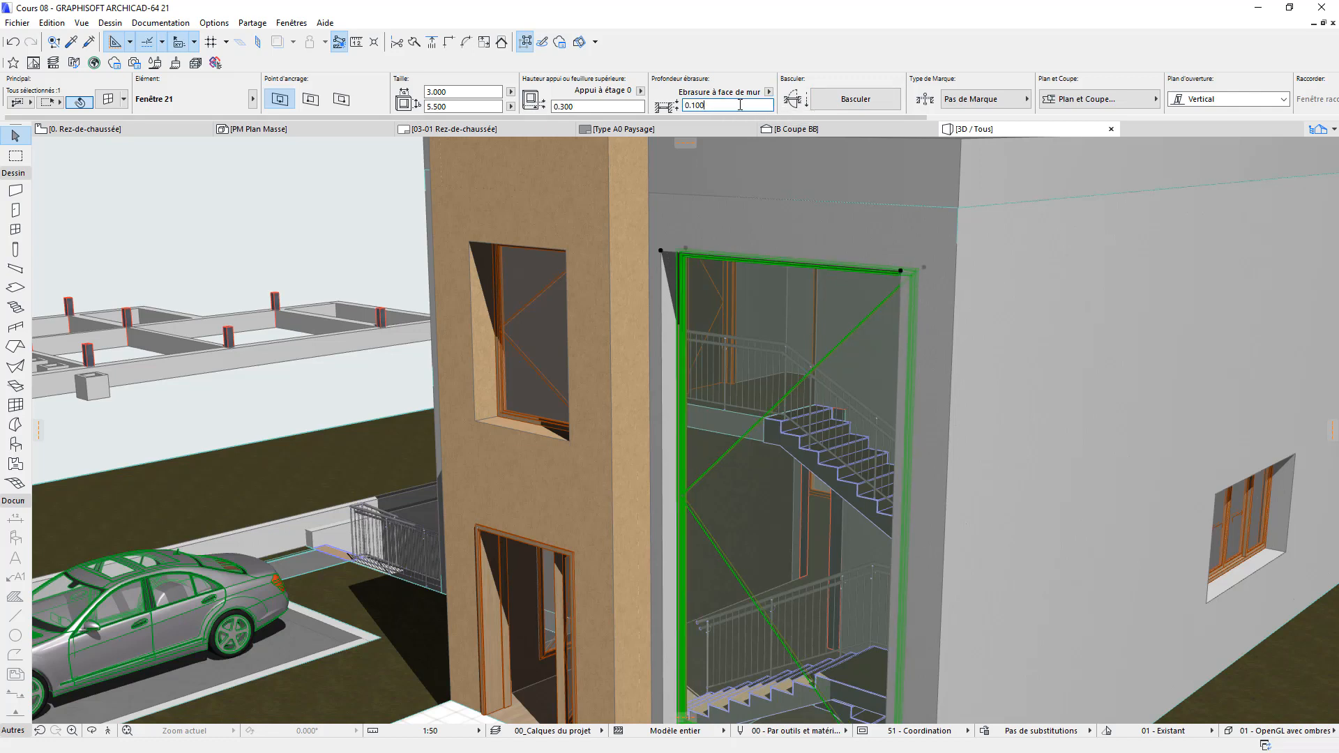
key(Escape)
Step: Examine the tall stairwell window in 3D and how the stairwell's front wall appears on the ground-floor and first-floor plans
scroll(858, 299, down, 5)
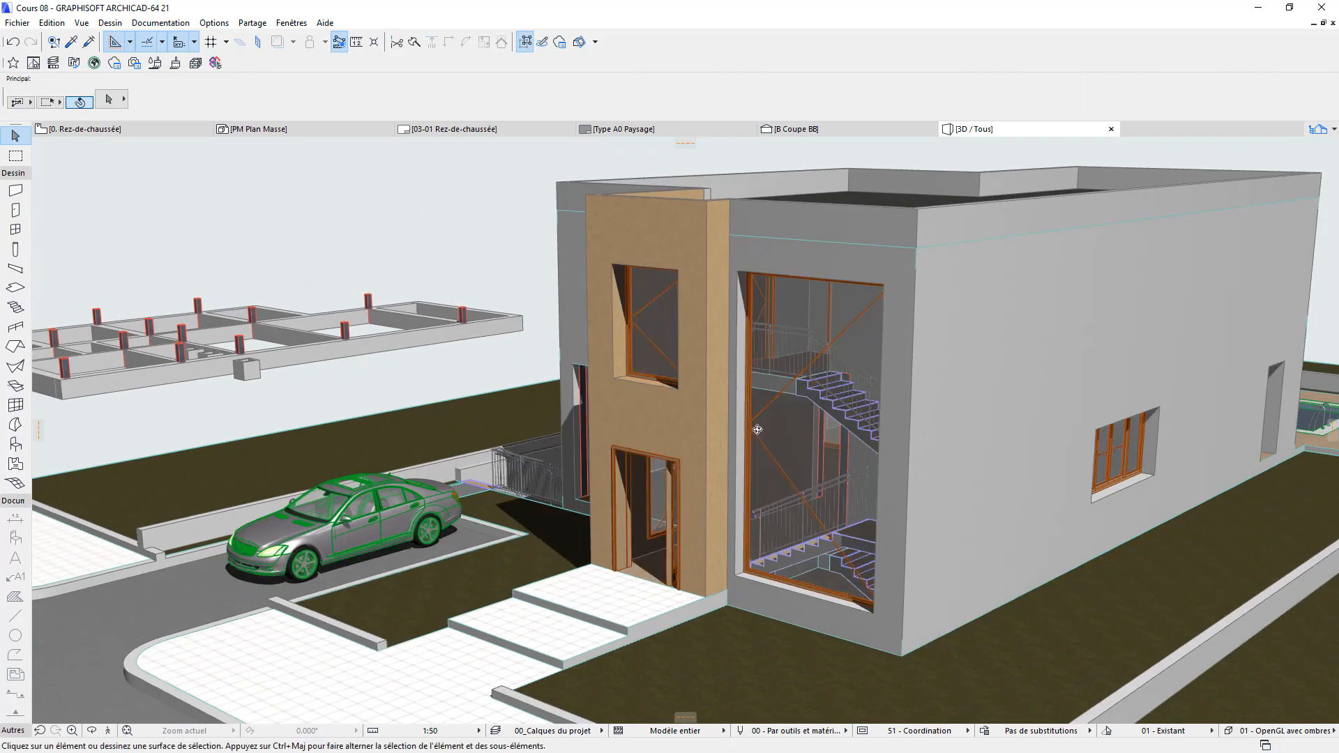
shift+middle_drag(758, 430, 614, 417)
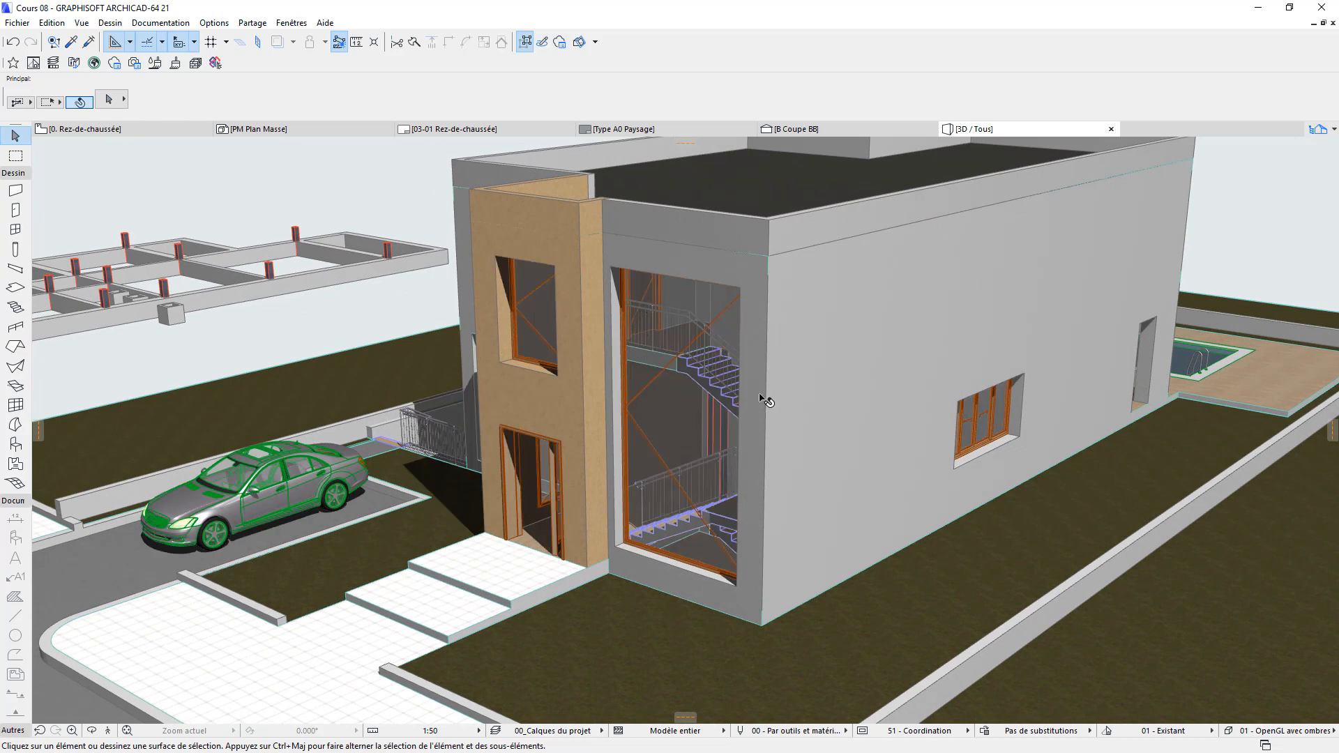
click(135, 130)
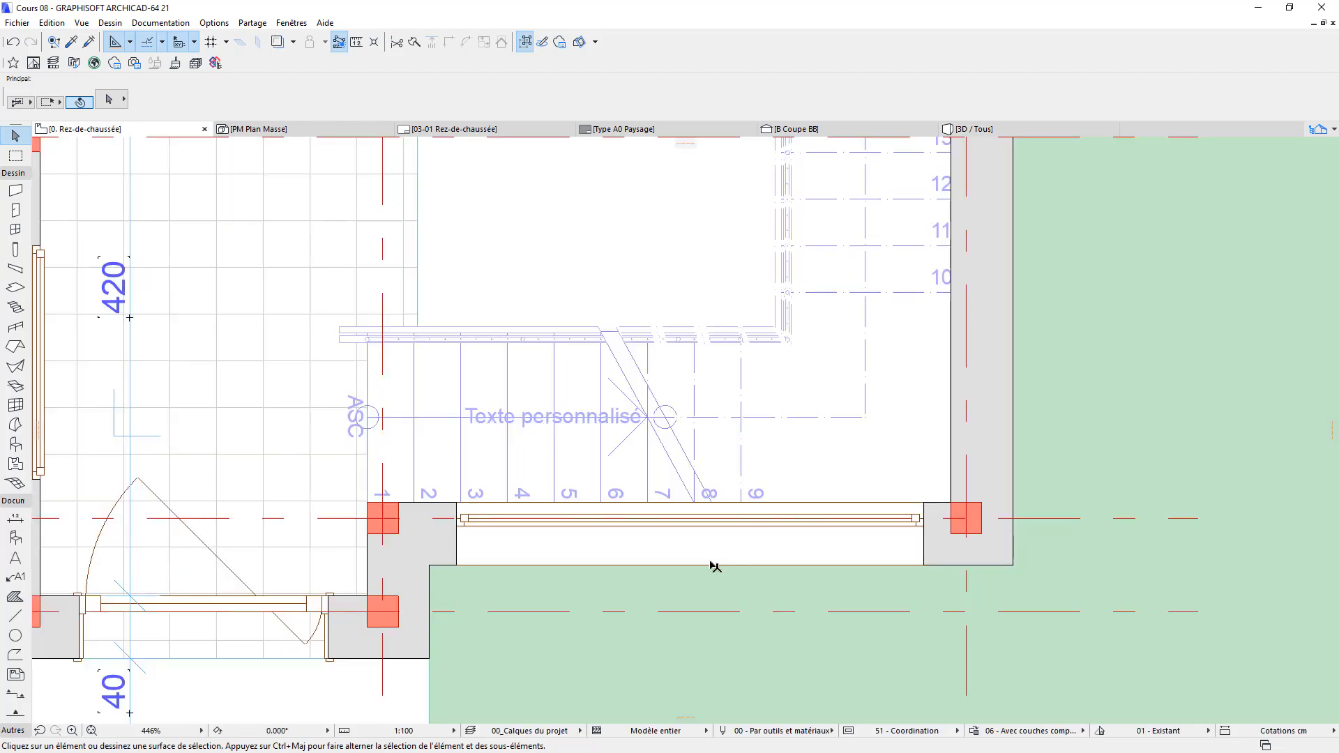
middle_drag(712, 562, 738, 484)
scroll(739, 487, down, 2)
scroll(739, 487, down, 2)
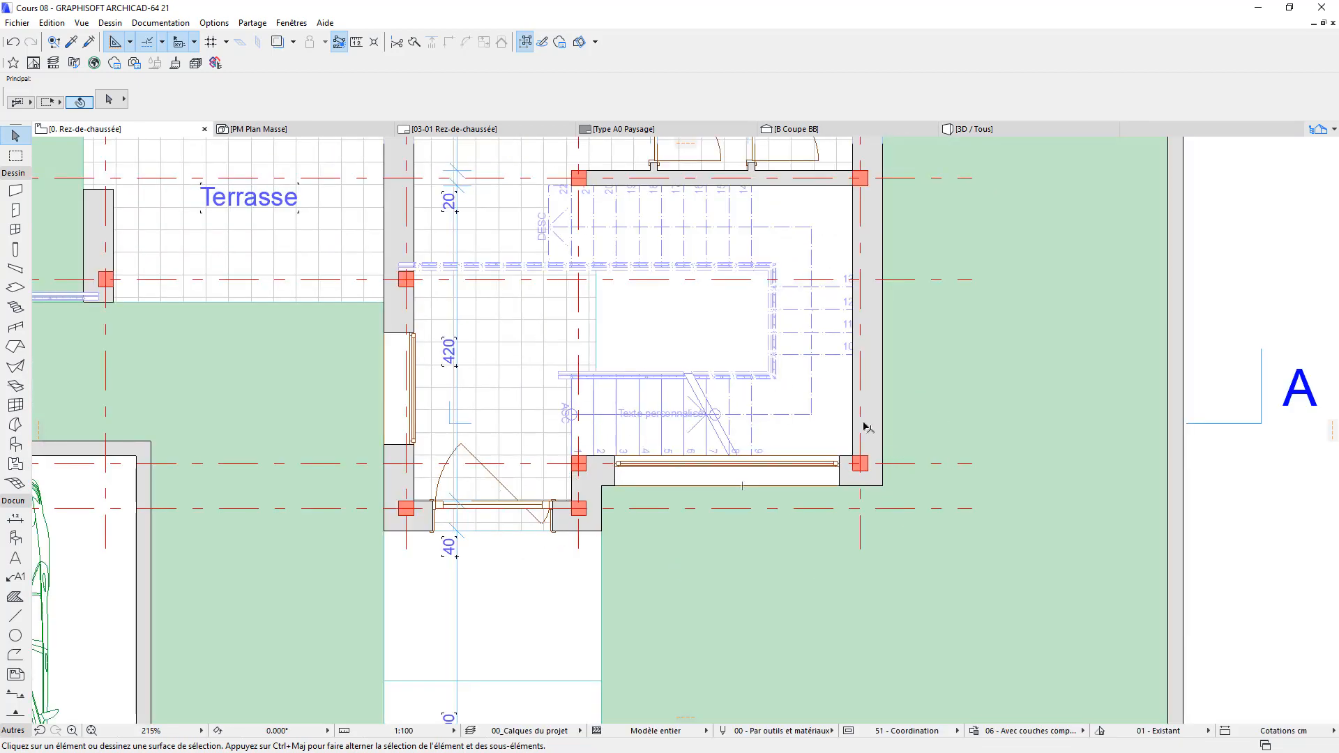
click(1333, 129)
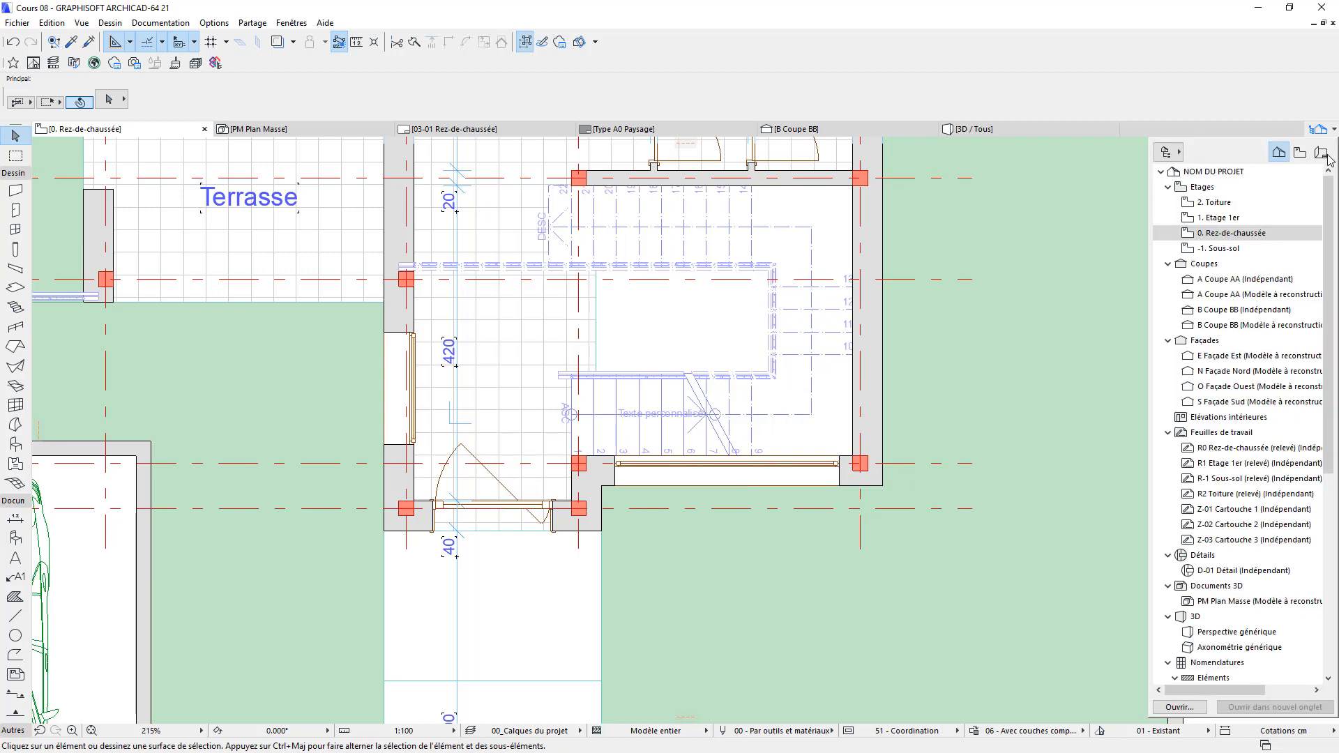
double_click(1256, 225)
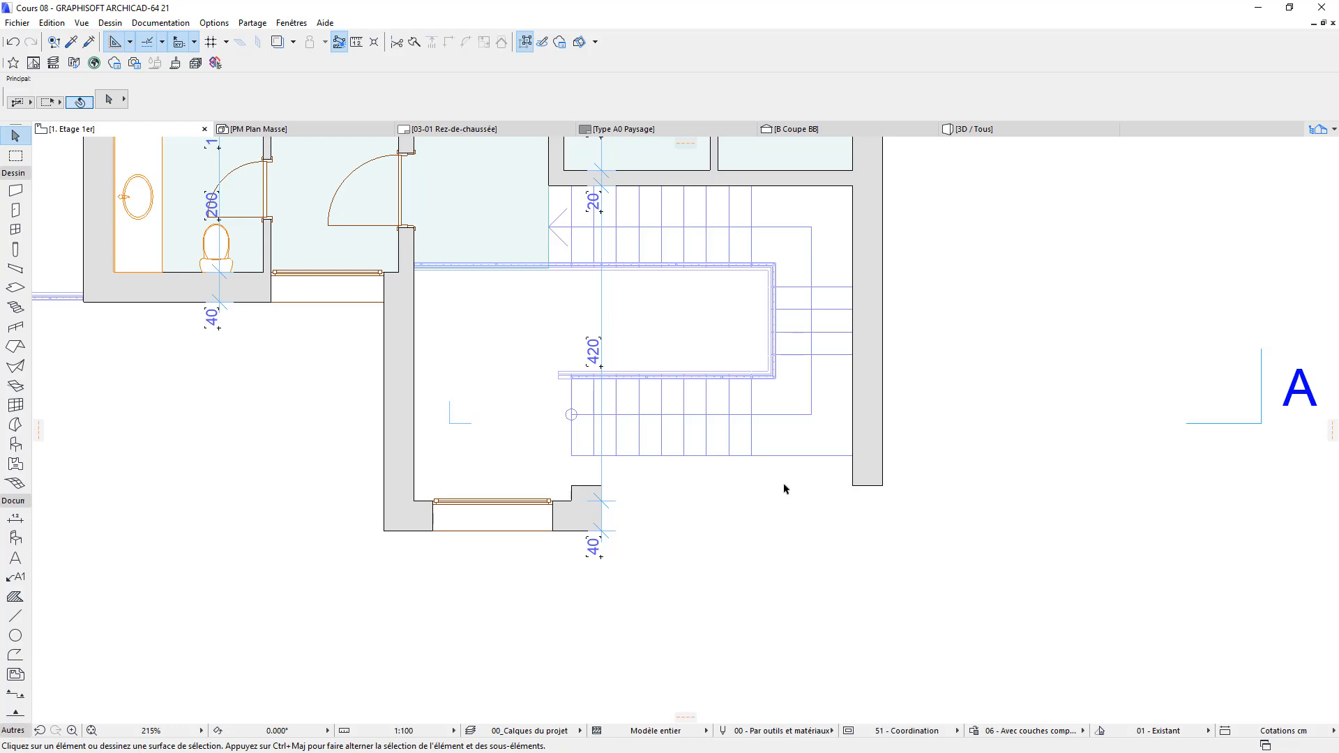
middle_drag(785, 515, 794, 588)
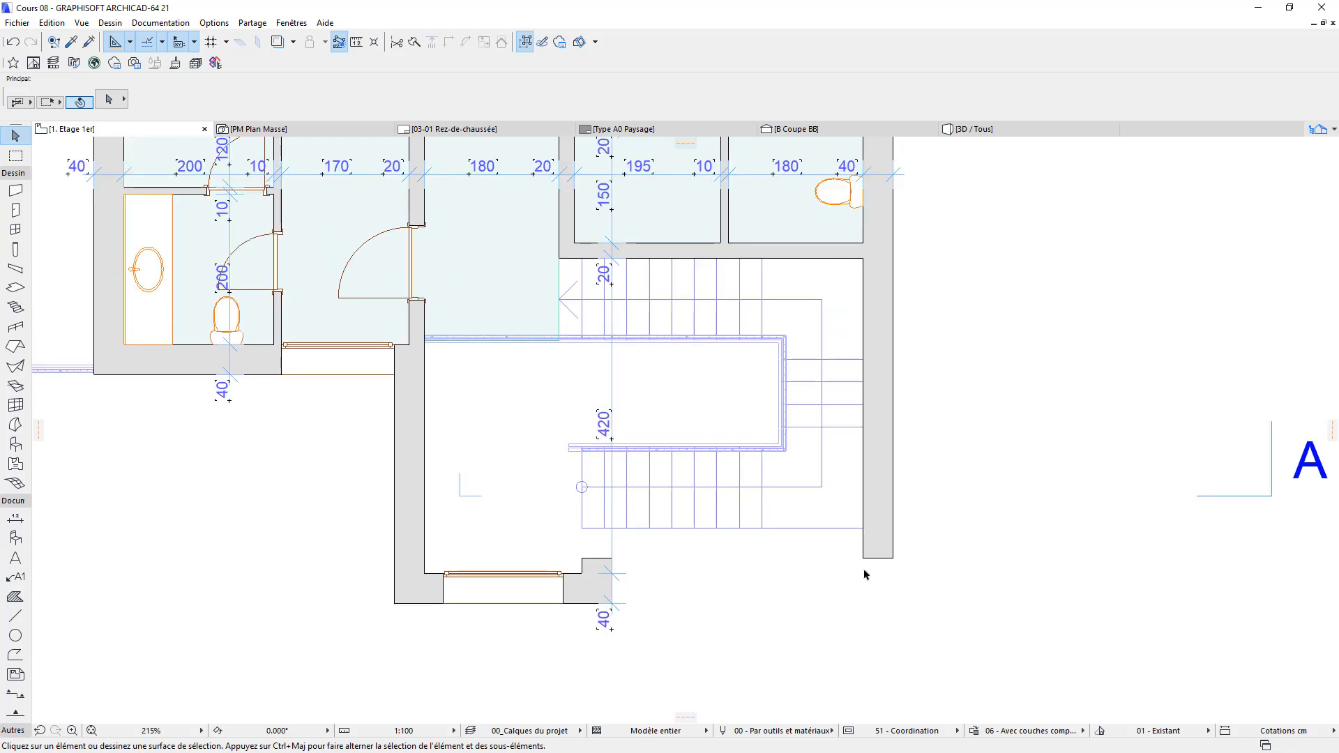
scroll(940, 565, down, 3)
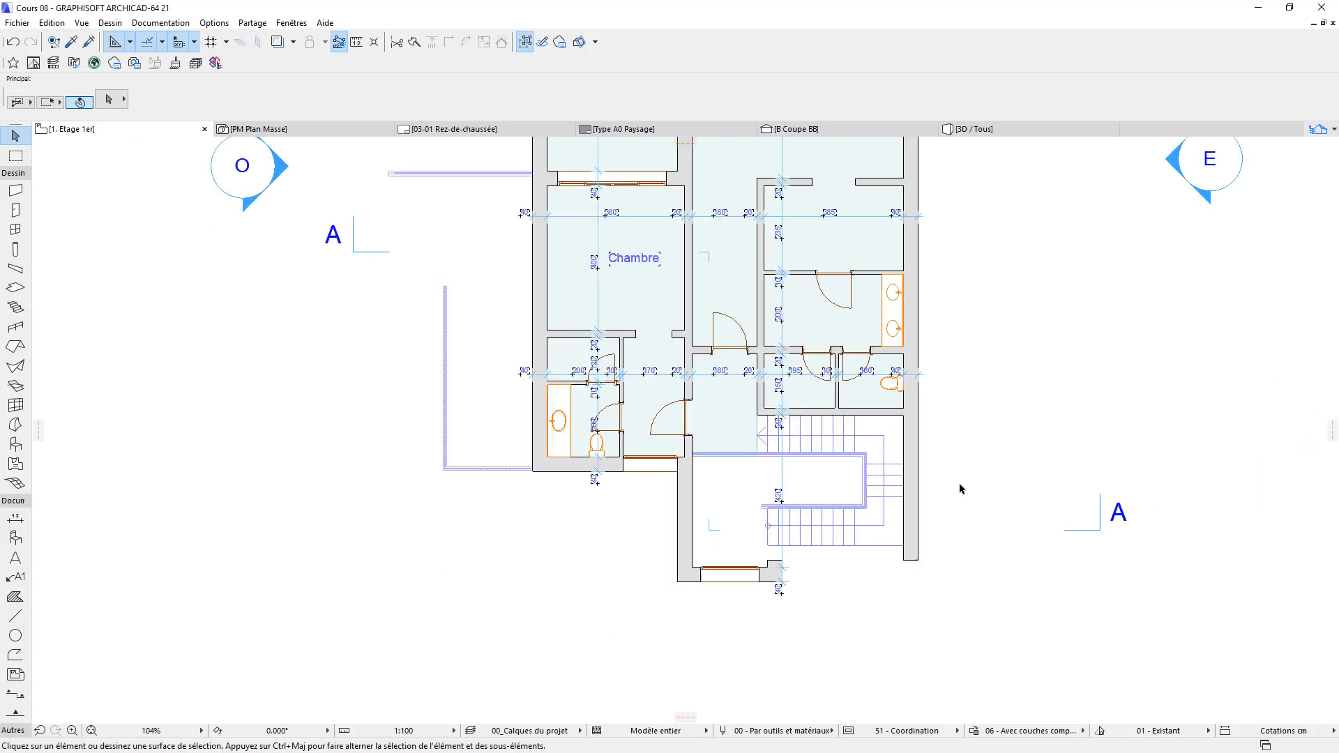
middle_drag(960, 489, 926, 570)
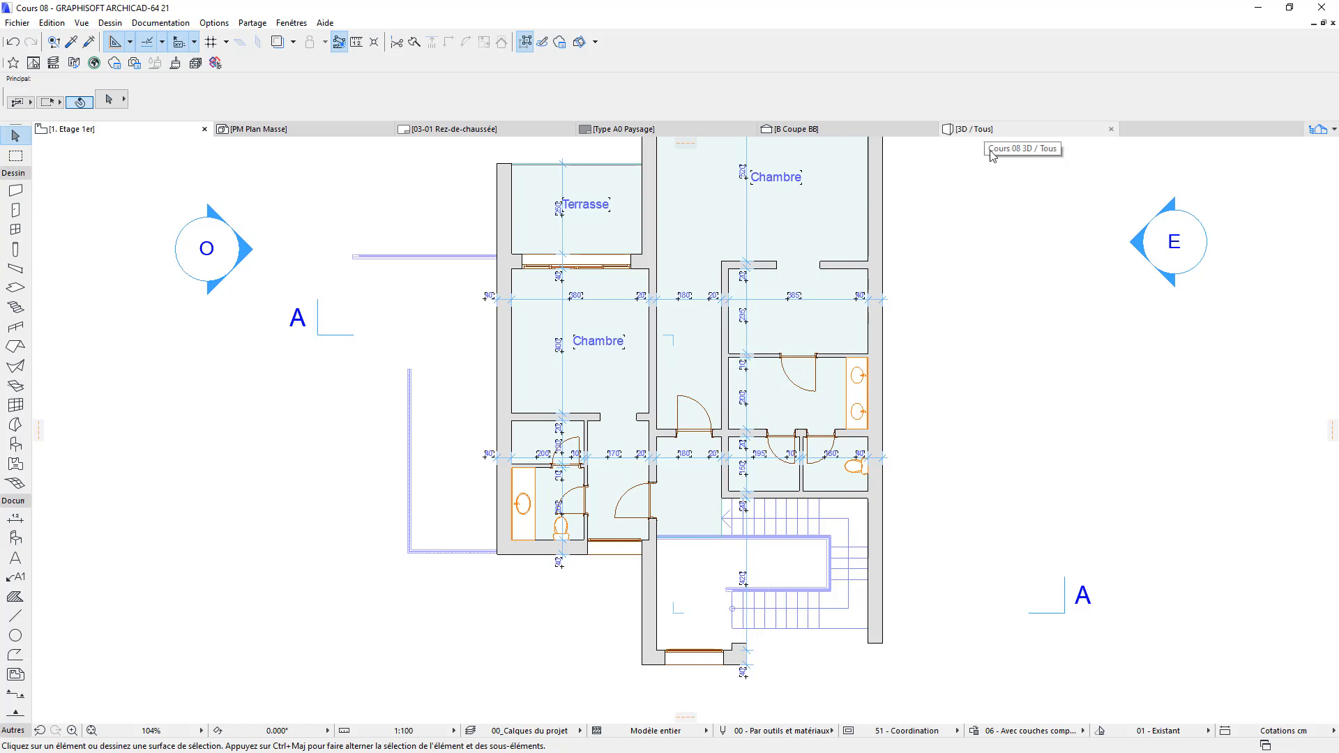
Step: Open the south elevation (Façade Sud) from its marker on the first-floor plan, with its current view settings
scroll(747, 463, down, 5)
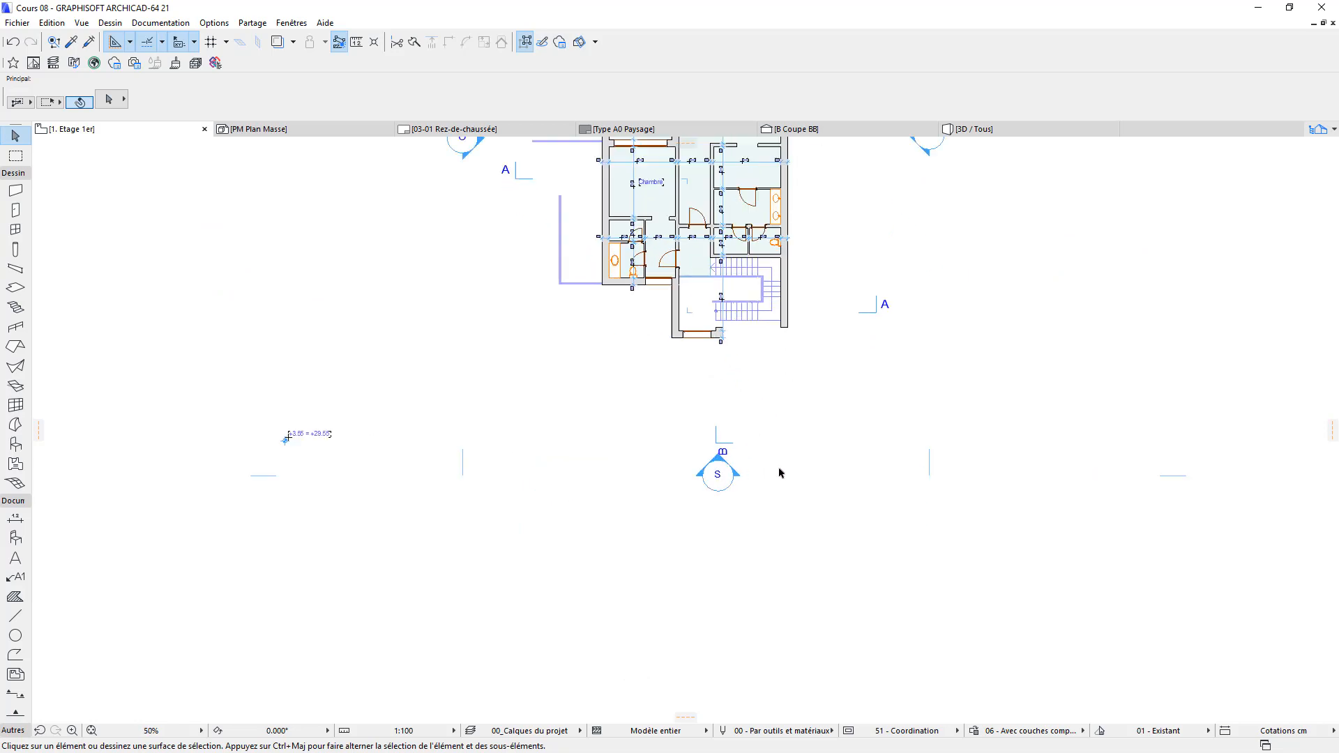
scroll(784, 478, up, 1)
click(793, 484)
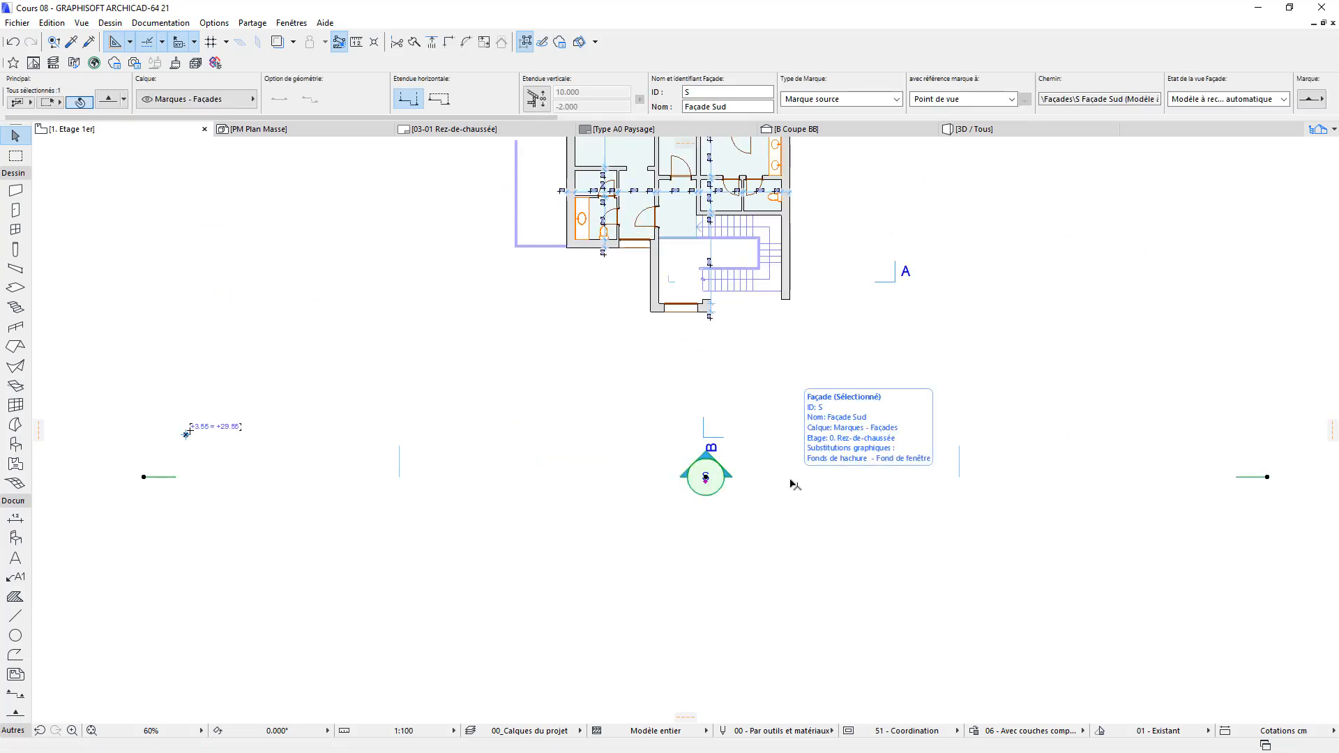
right_click(795, 484)
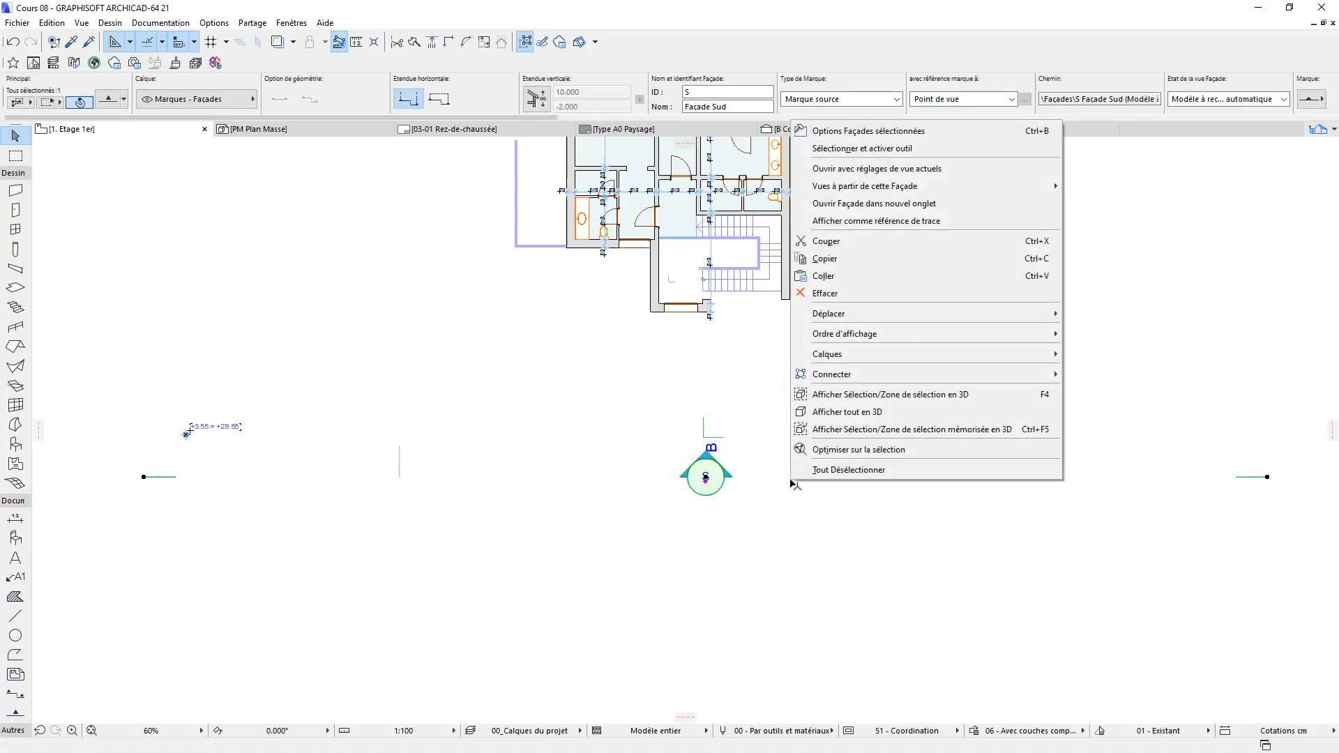
click(890, 175)
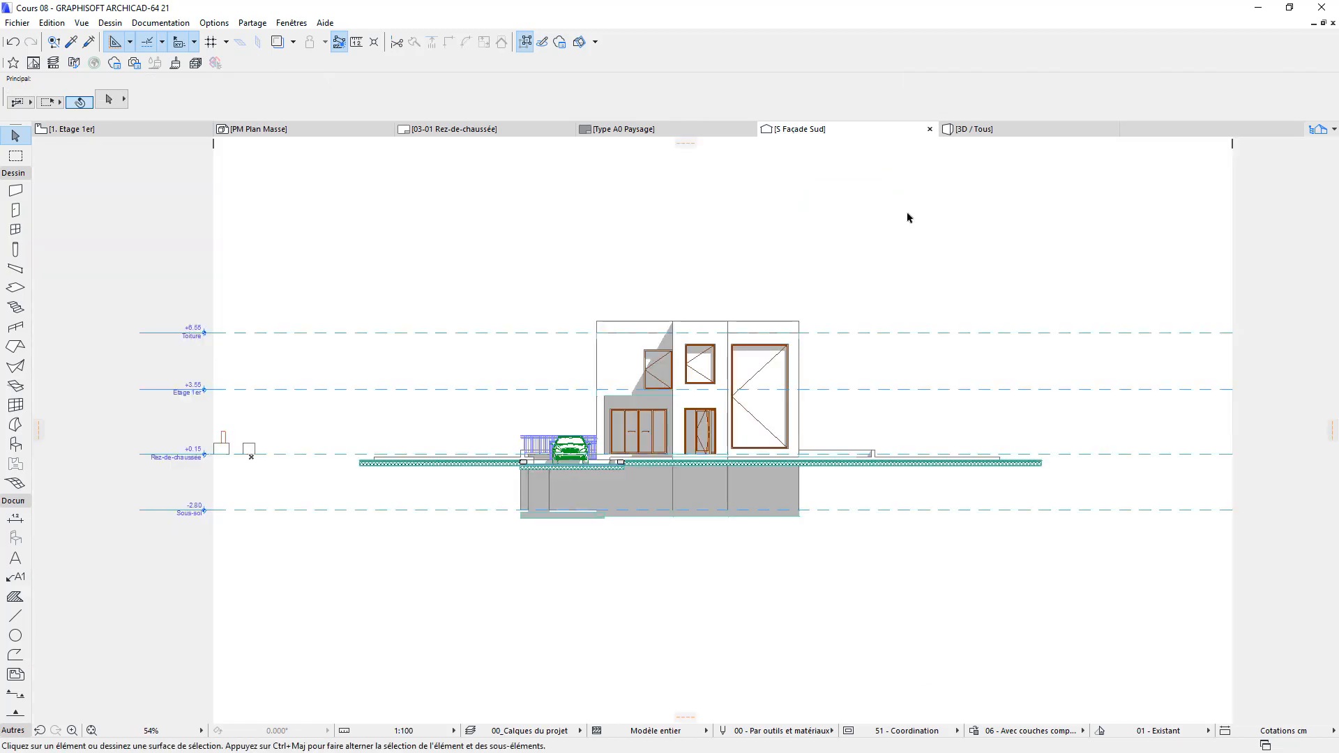
scroll(786, 389, up, 5)
middle_drag(783, 376, 753, 412)
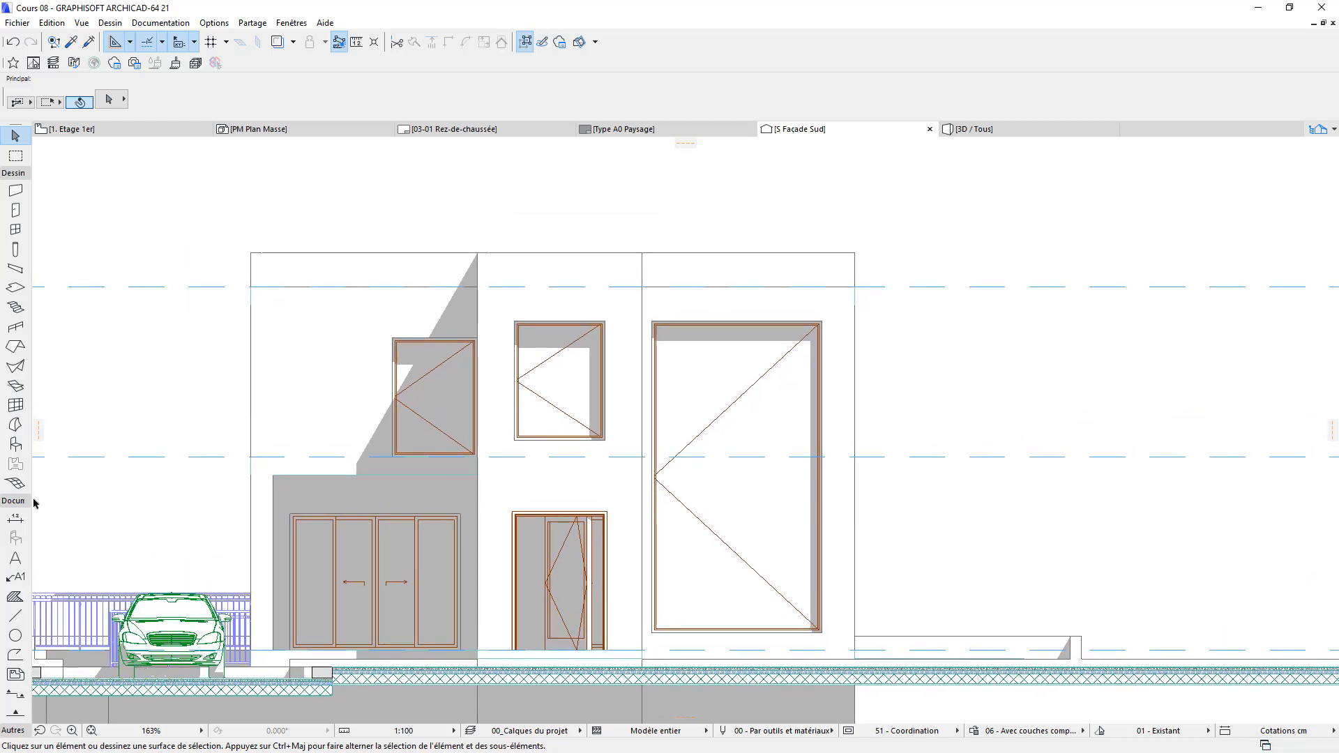
Step: Draw a rectangular morph covering the stairwell's front wall on the south elevation, from its upper corner beside the entrance volume to its opposite base corner
click(16, 424)
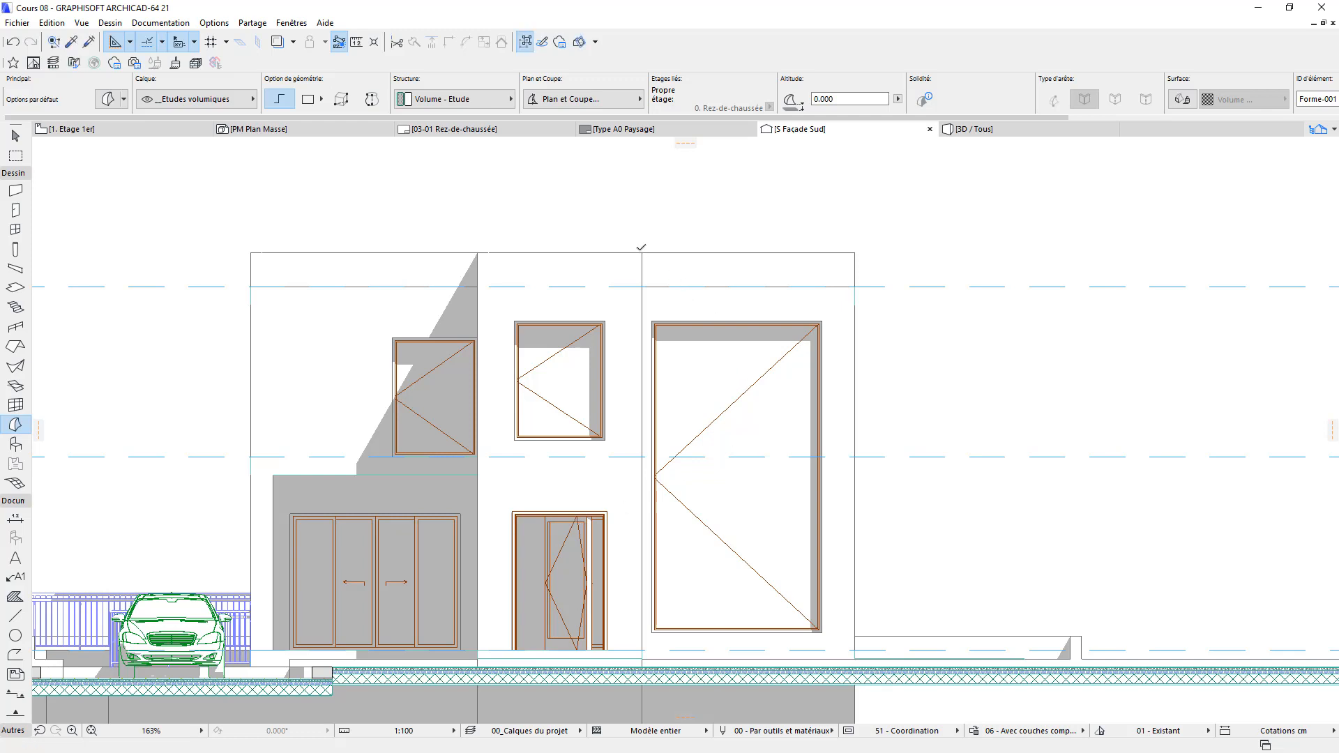
click(641, 252)
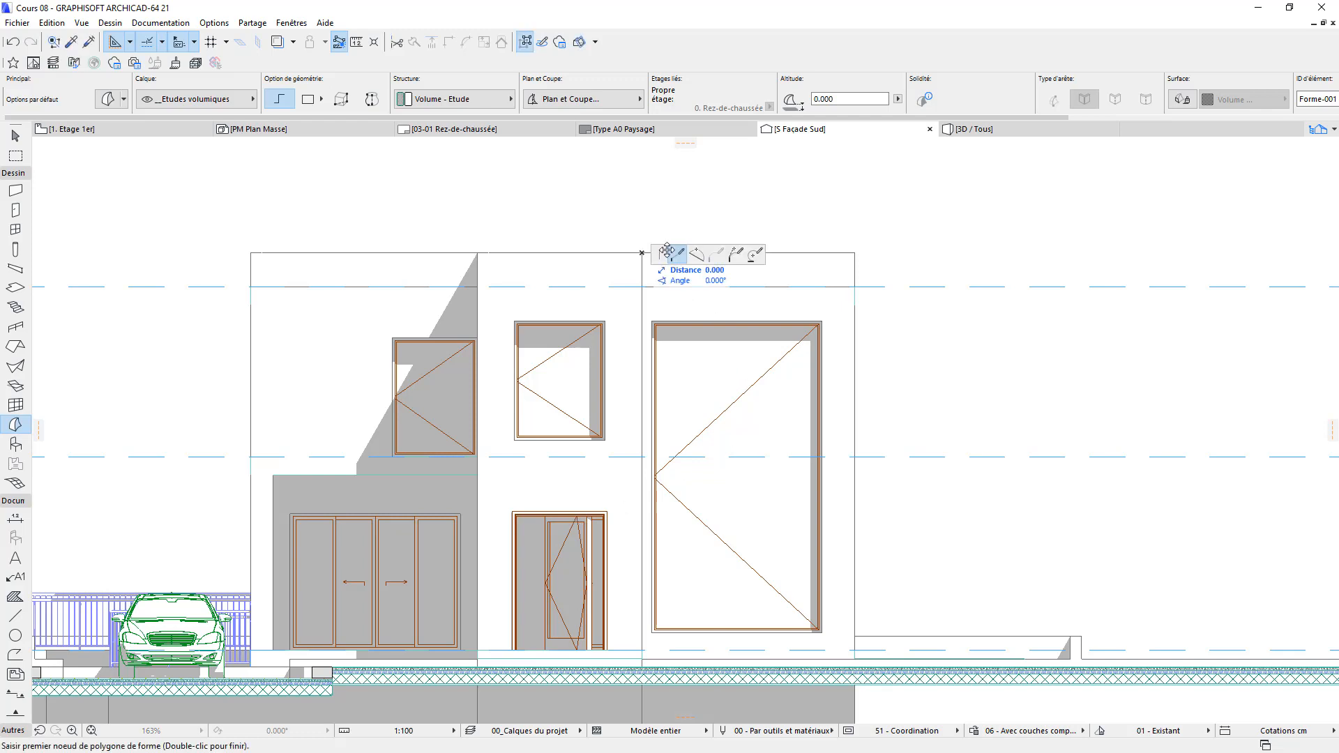
click(308, 99)
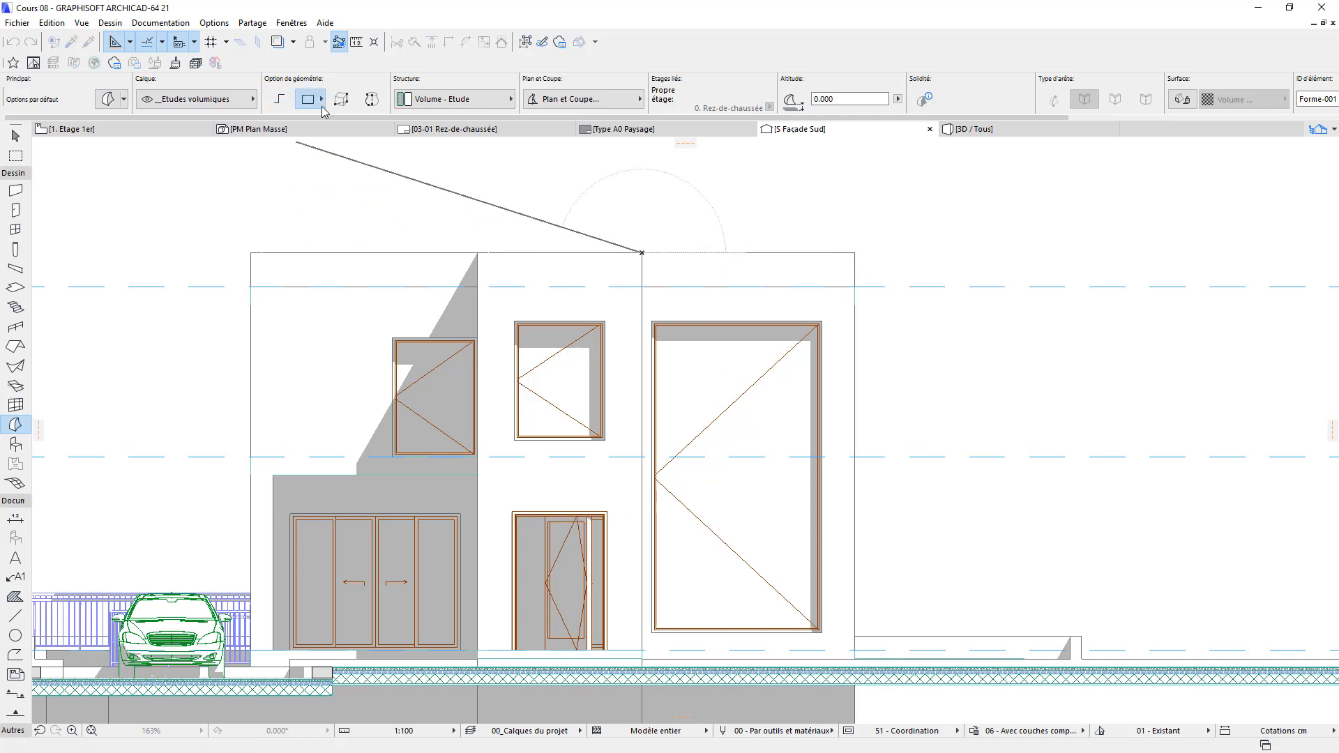
click(859, 653)
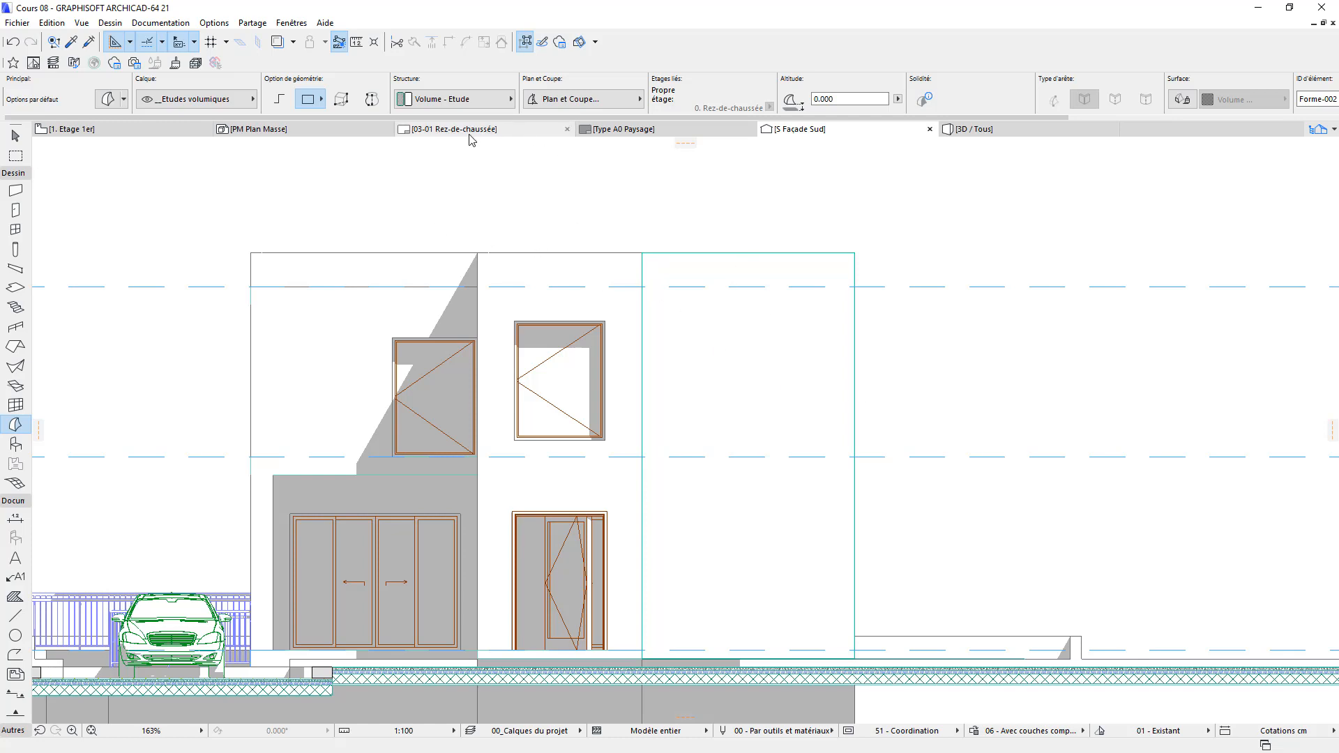
Step: Override the rectangular morph's surface with Peinture - Bleu cobalt in 3D and deselect it
click(995, 131)
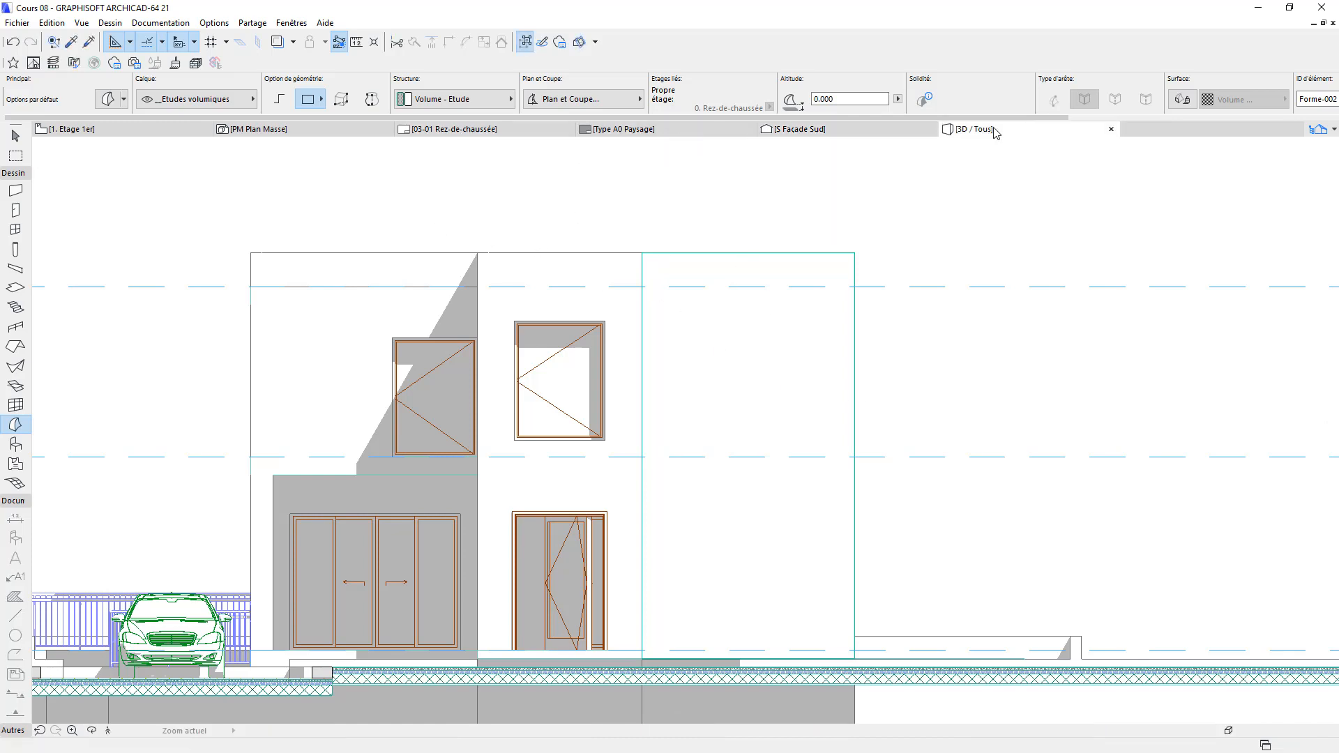
scroll(517, 497, up, 5)
shift+middle_drag(516, 496, 1212, 422)
scroll(1046, 432, up, 4)
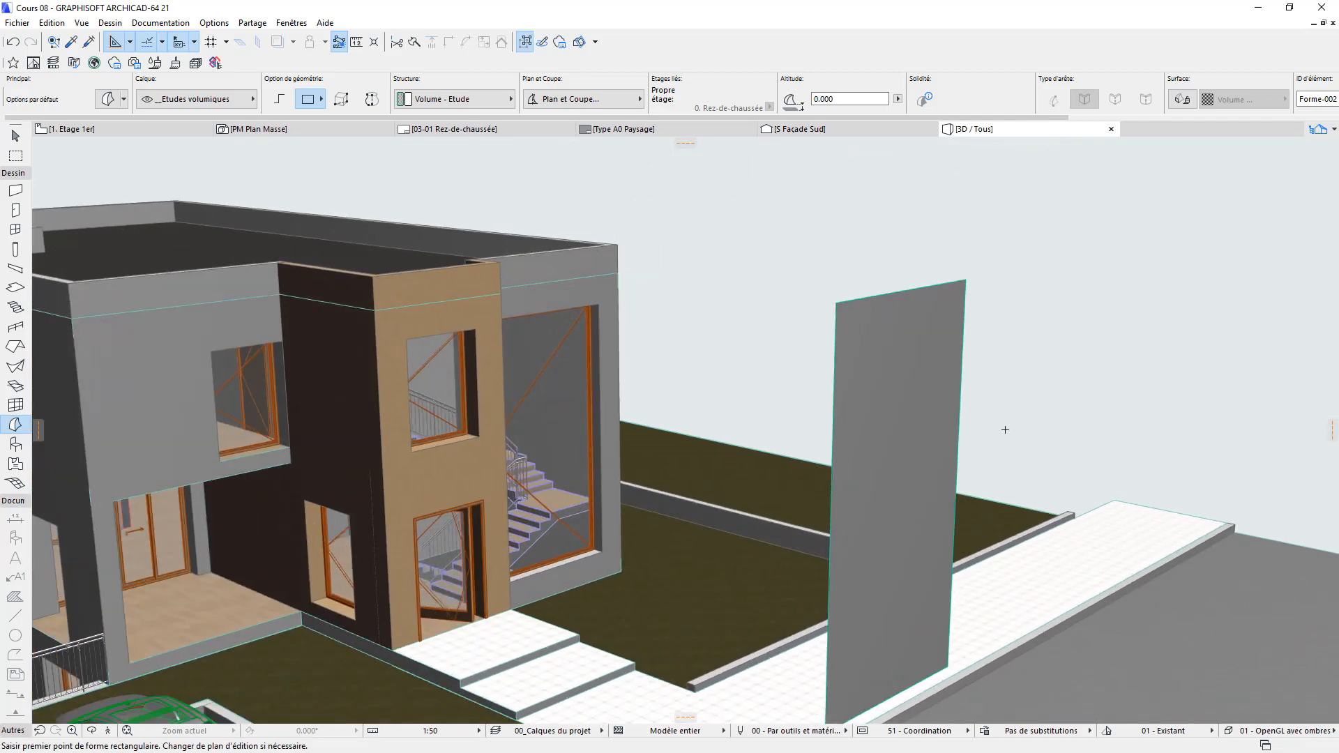
click(16, 138)
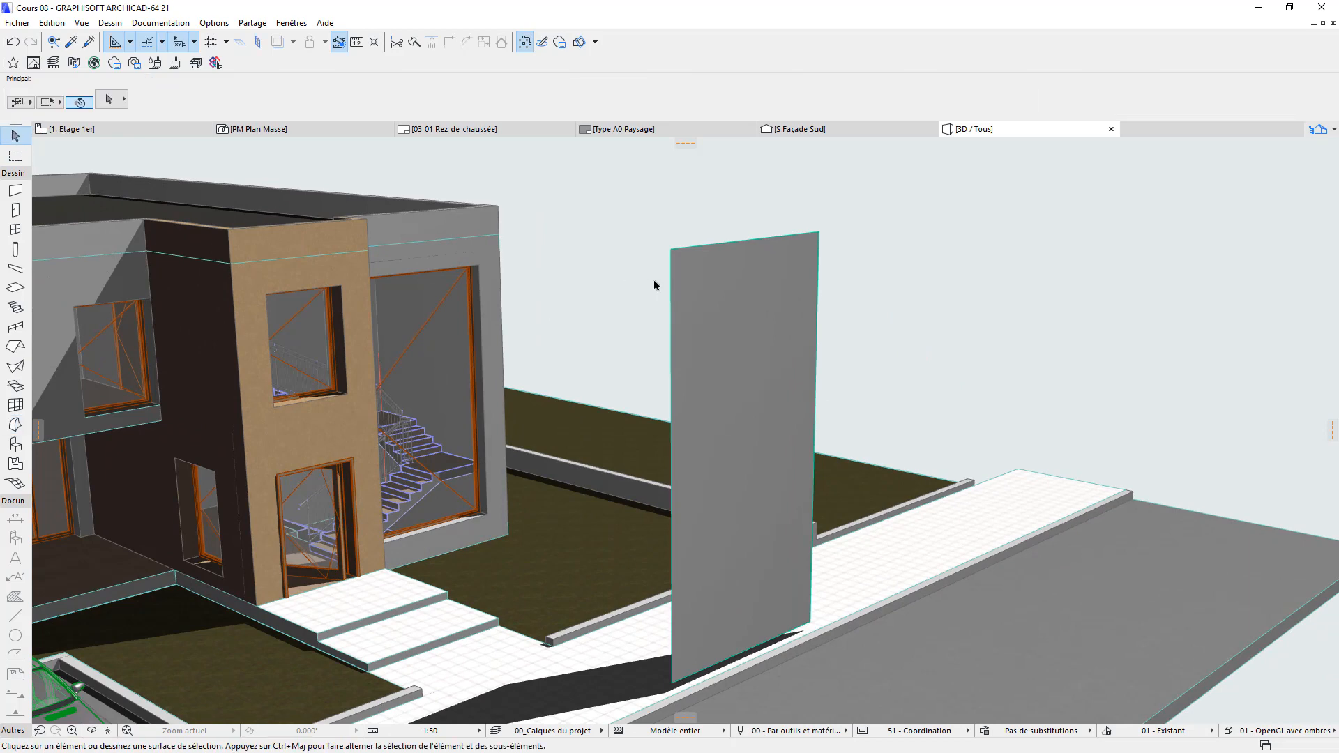
click(732, 307)
click(1183, 100)
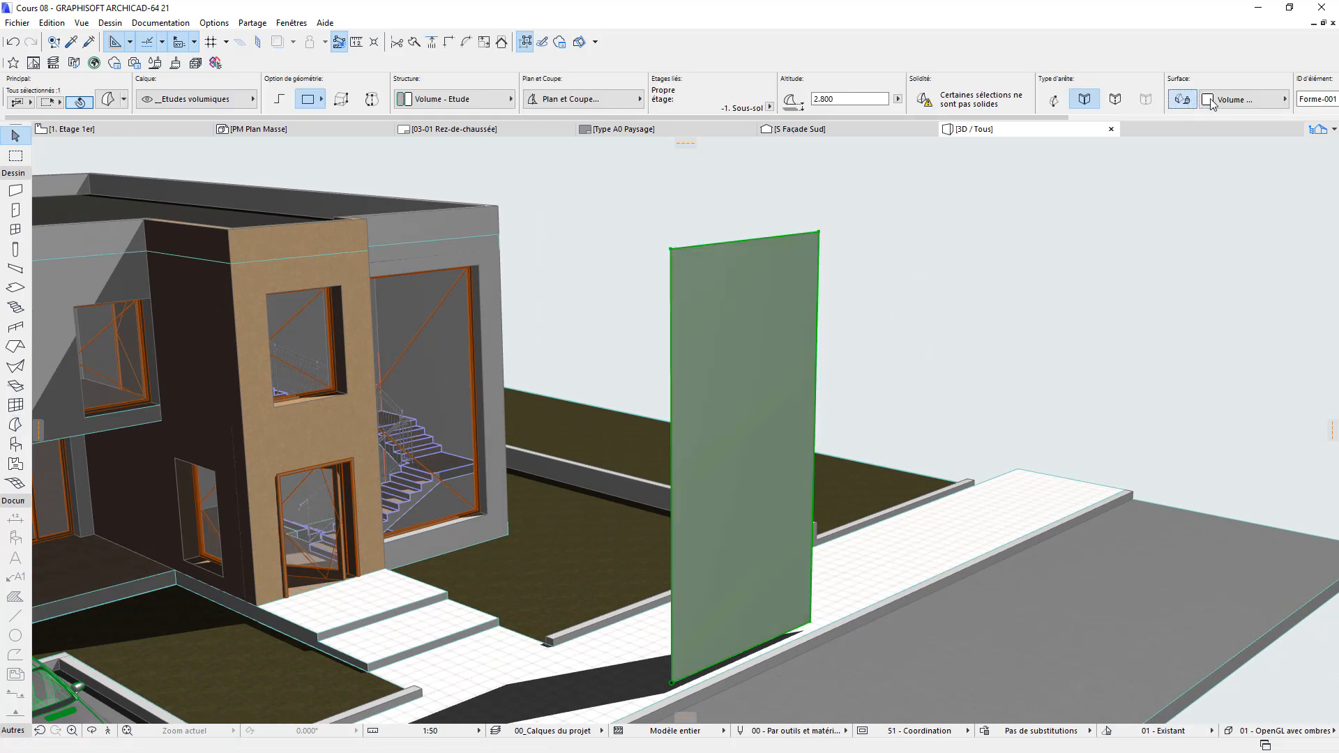
click(1238, 101)
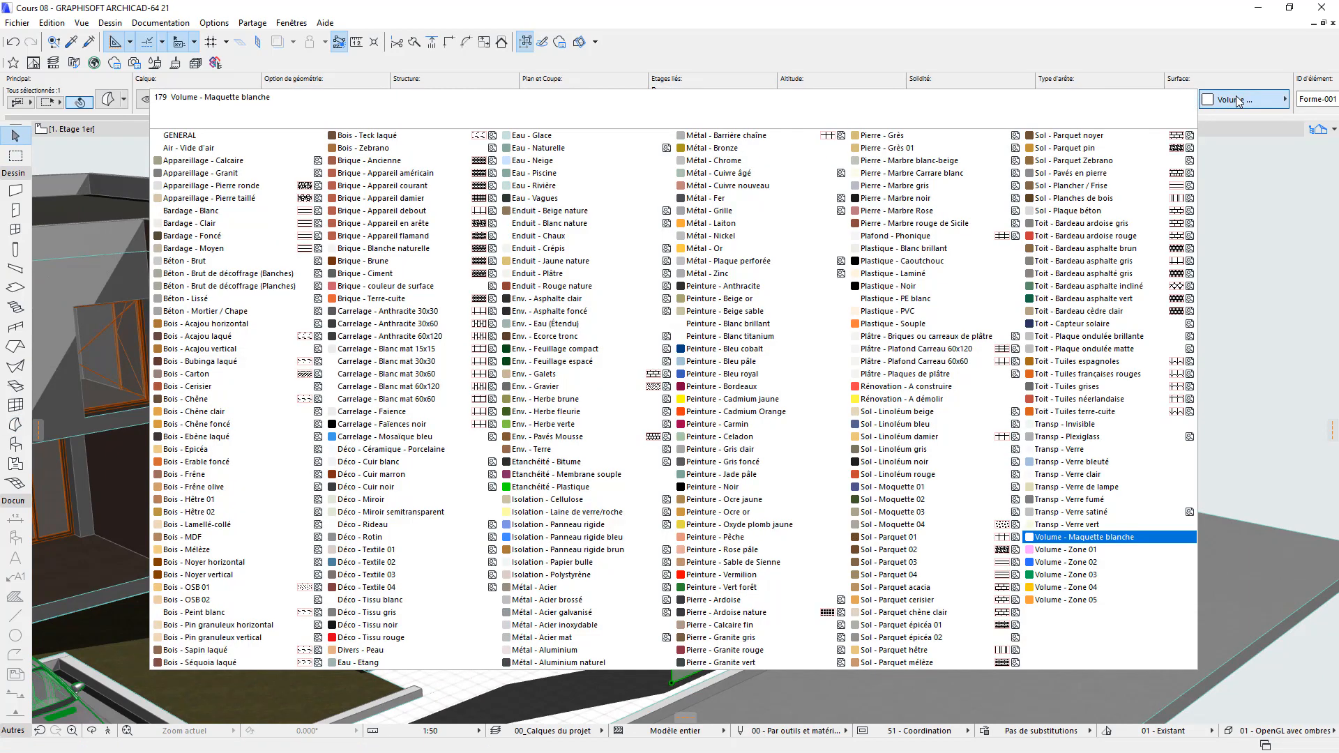
click(753, 350)
click(965, 267)
scroll(965, 264, down, 2)
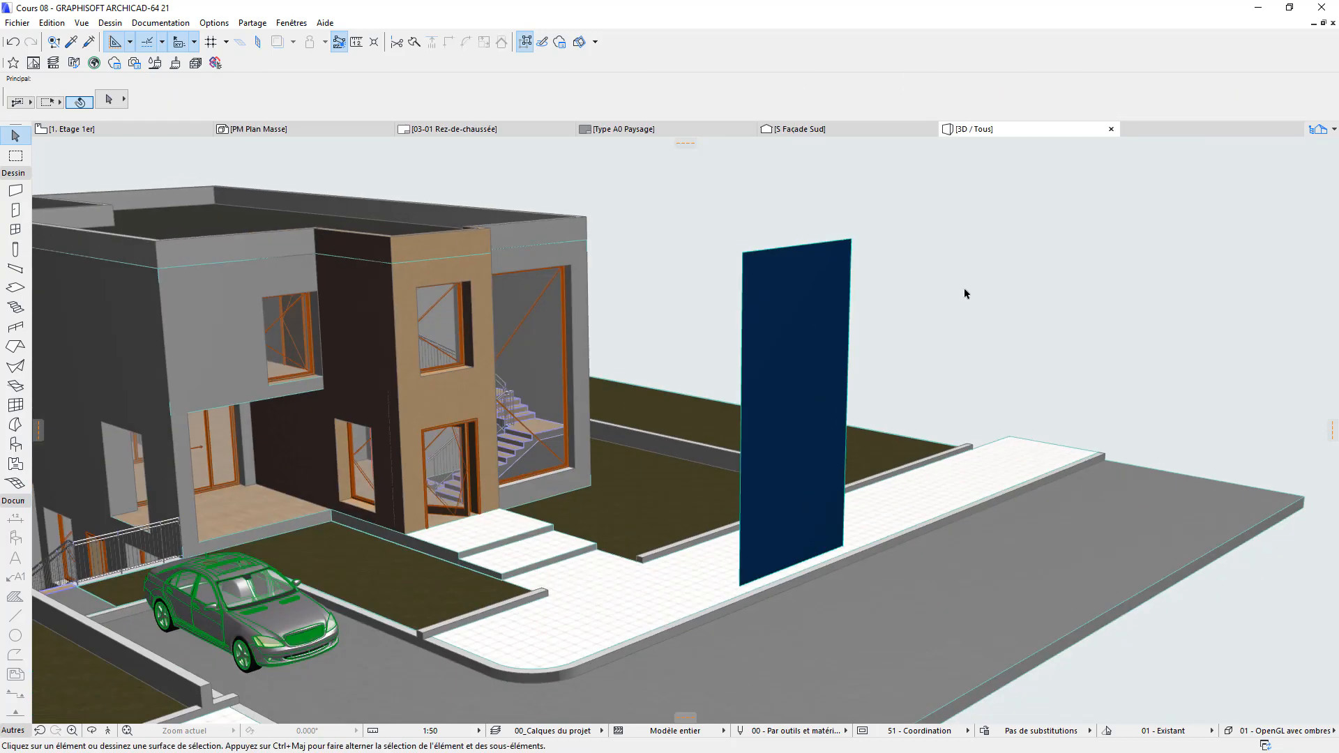
Step: Move the blue morph by its upper outer corner onto the matching top corner of the stairwell's front wall
shift+middle_drag(965, 293, 424, 403)
scroll(425, 403, up, 5)
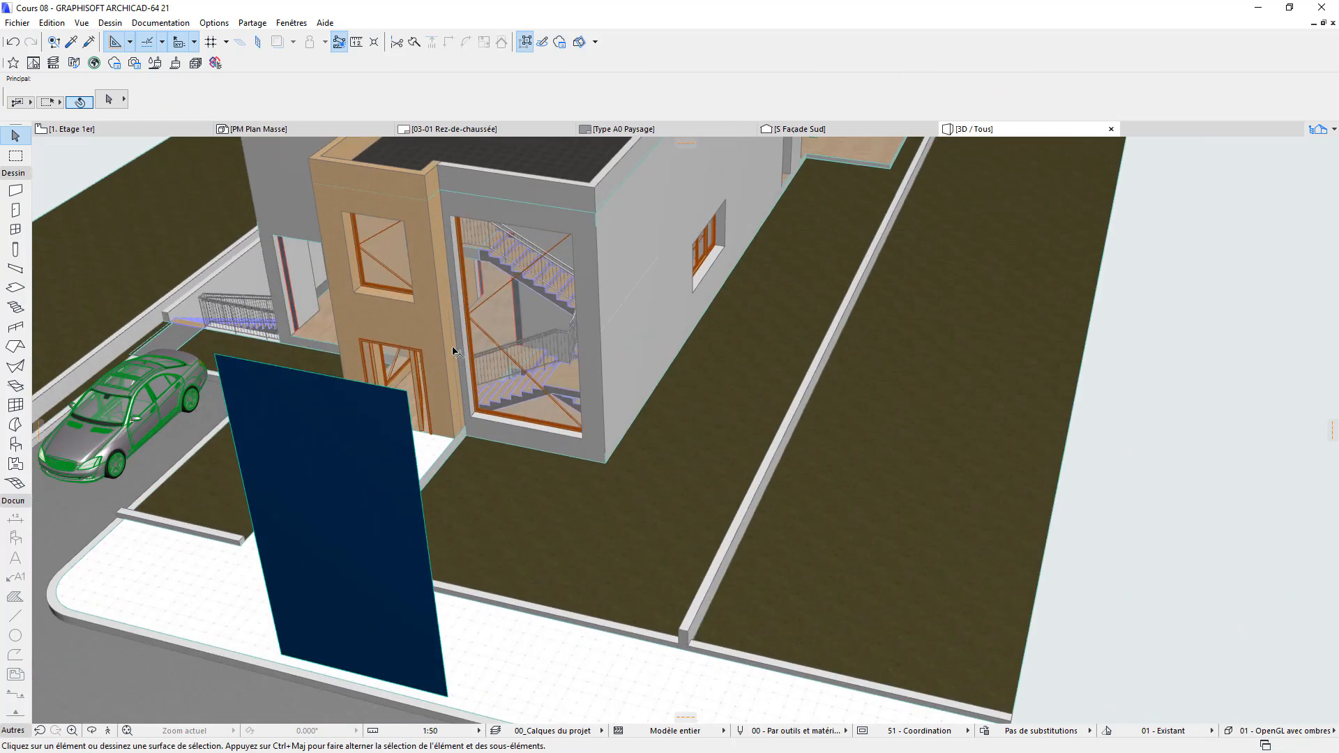
click(401, 398)
click(402, 398)
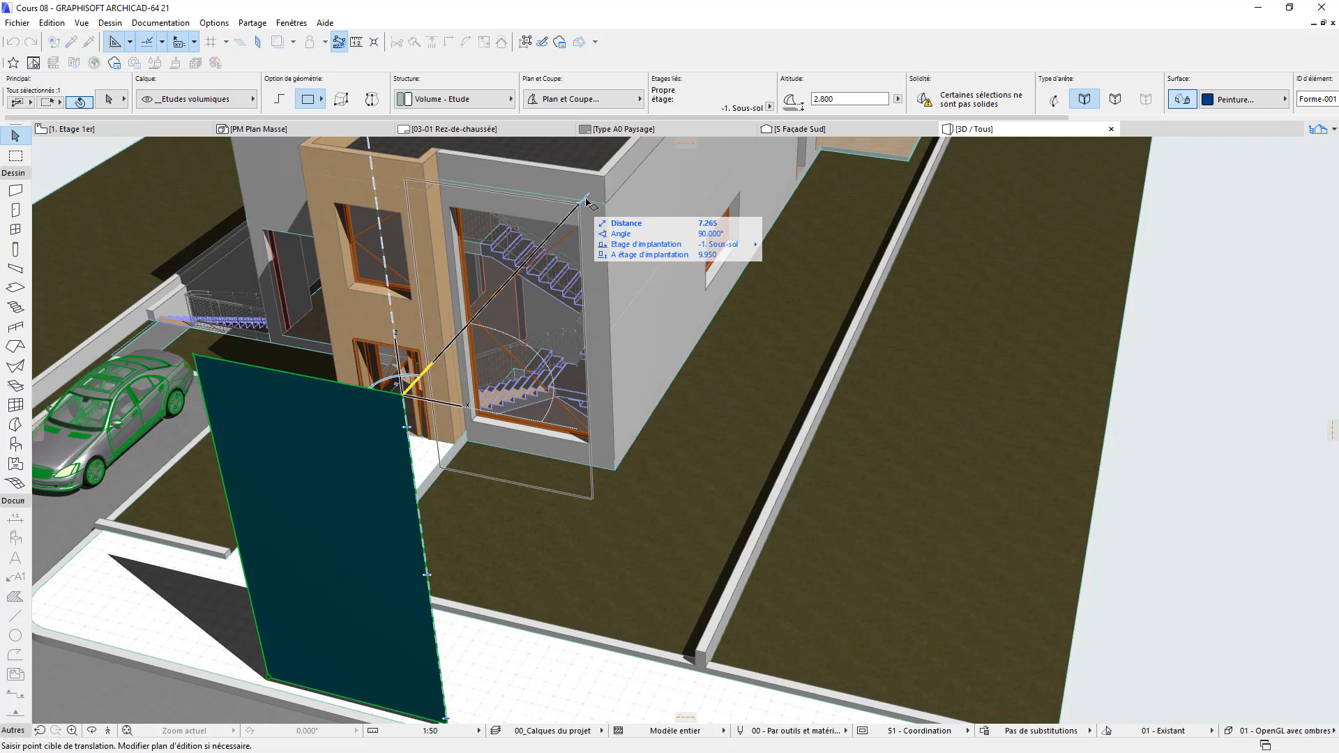
click(607, 180)
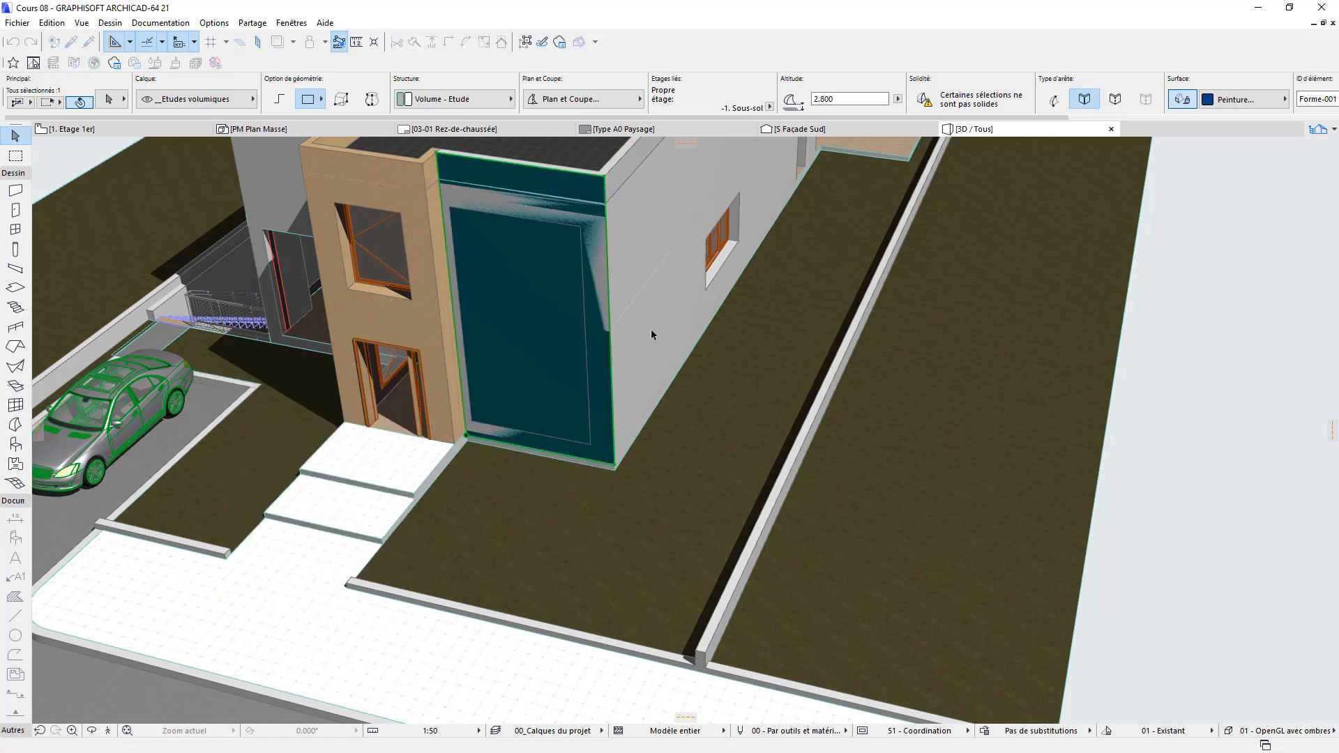
Step: Extrude the blue morph's face perpendicular to the stairwell wall to make a thin solid facade panel
scroll(578, 383, up, 5)
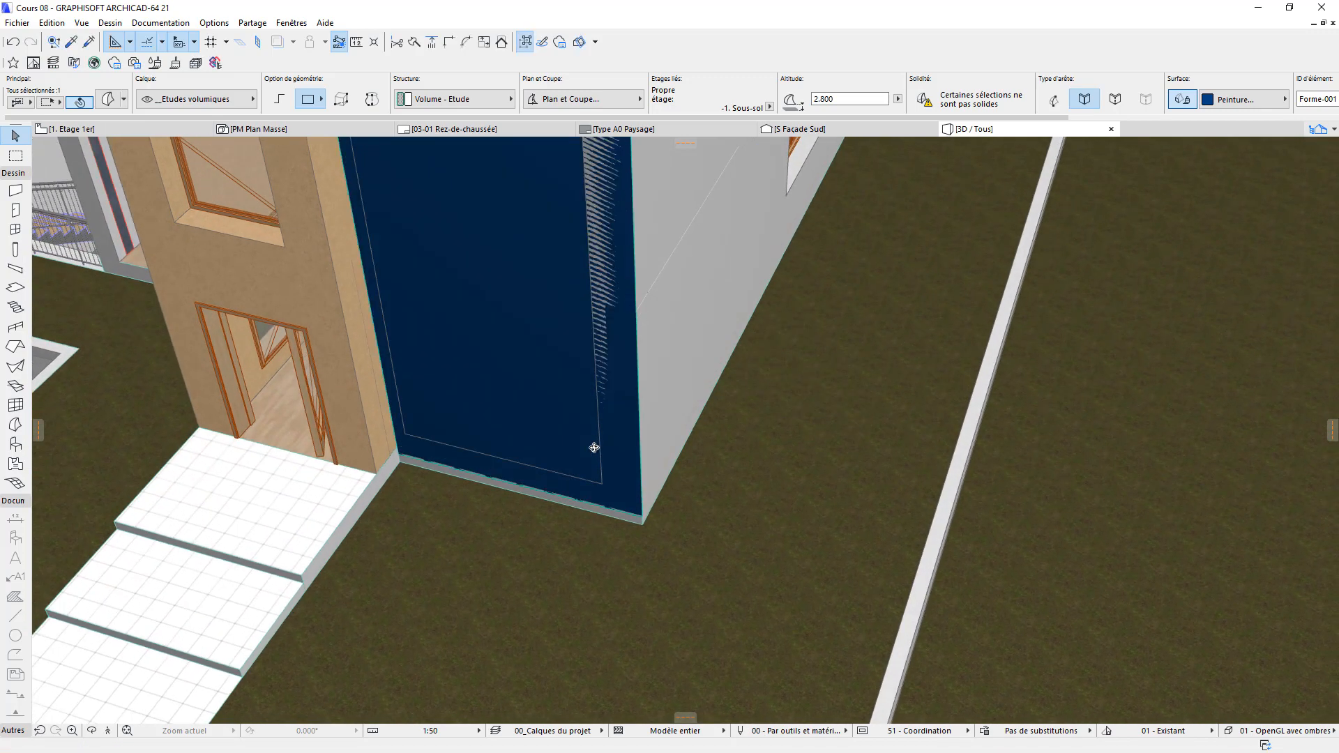
shift+middle_drag(595, 448, 574, 475)
middle_drag(629, 433, 598, 574)
scroll(534, 607, up, 1)
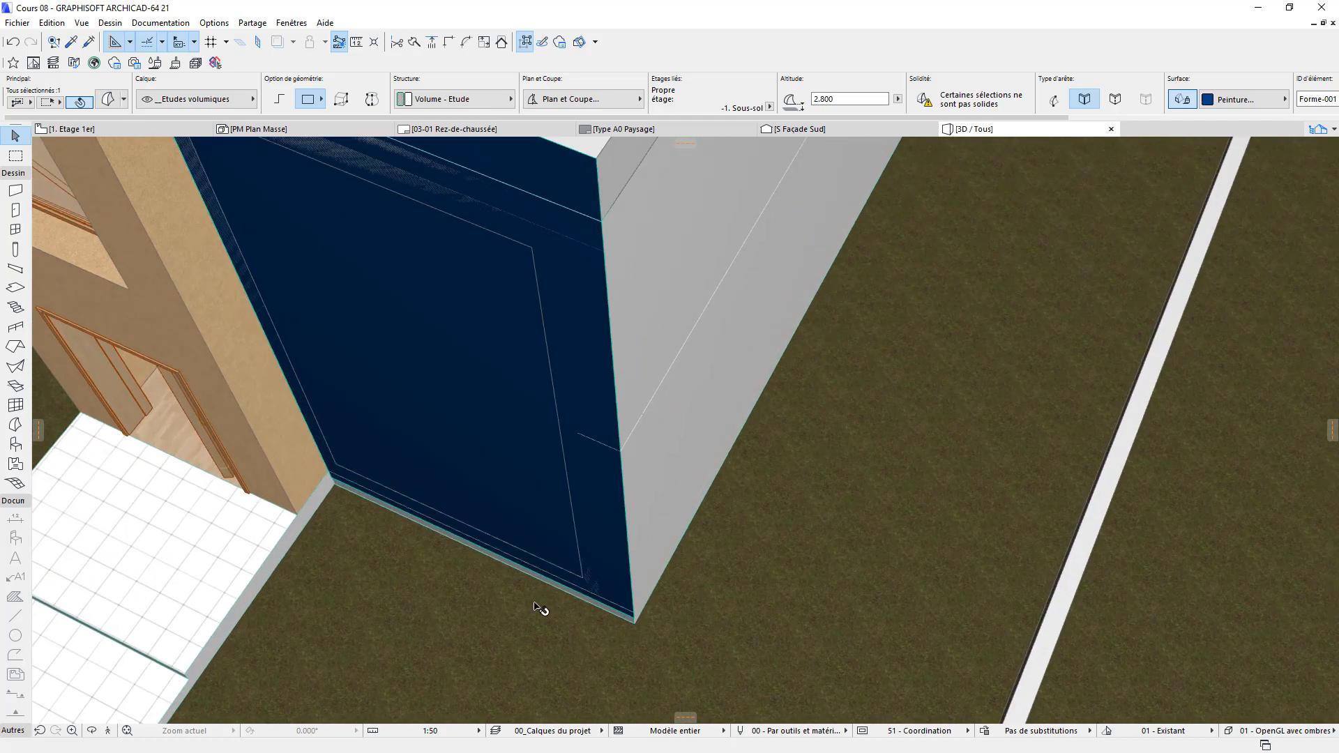
shift+middle_drag(535, 607, 549, 377)
scroll(475, 509, up, 2)
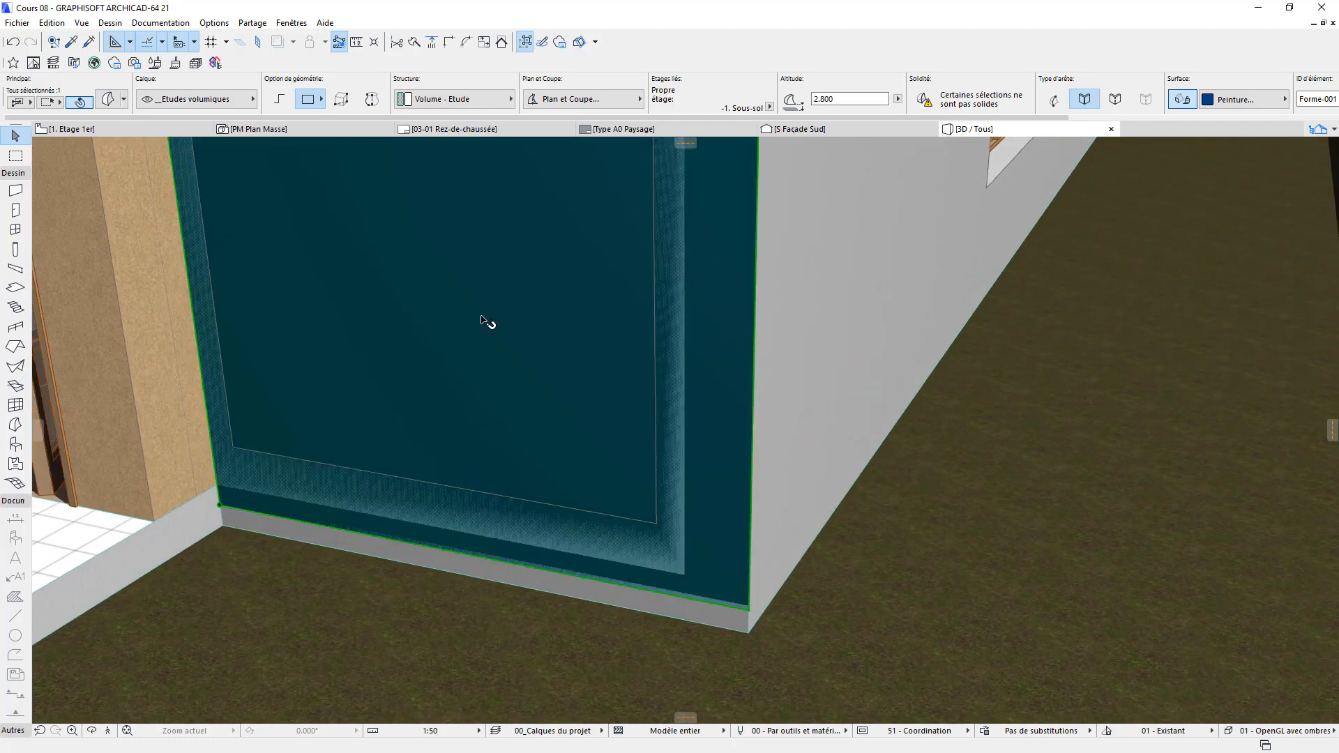
click(486, 322)
click(533, 385)
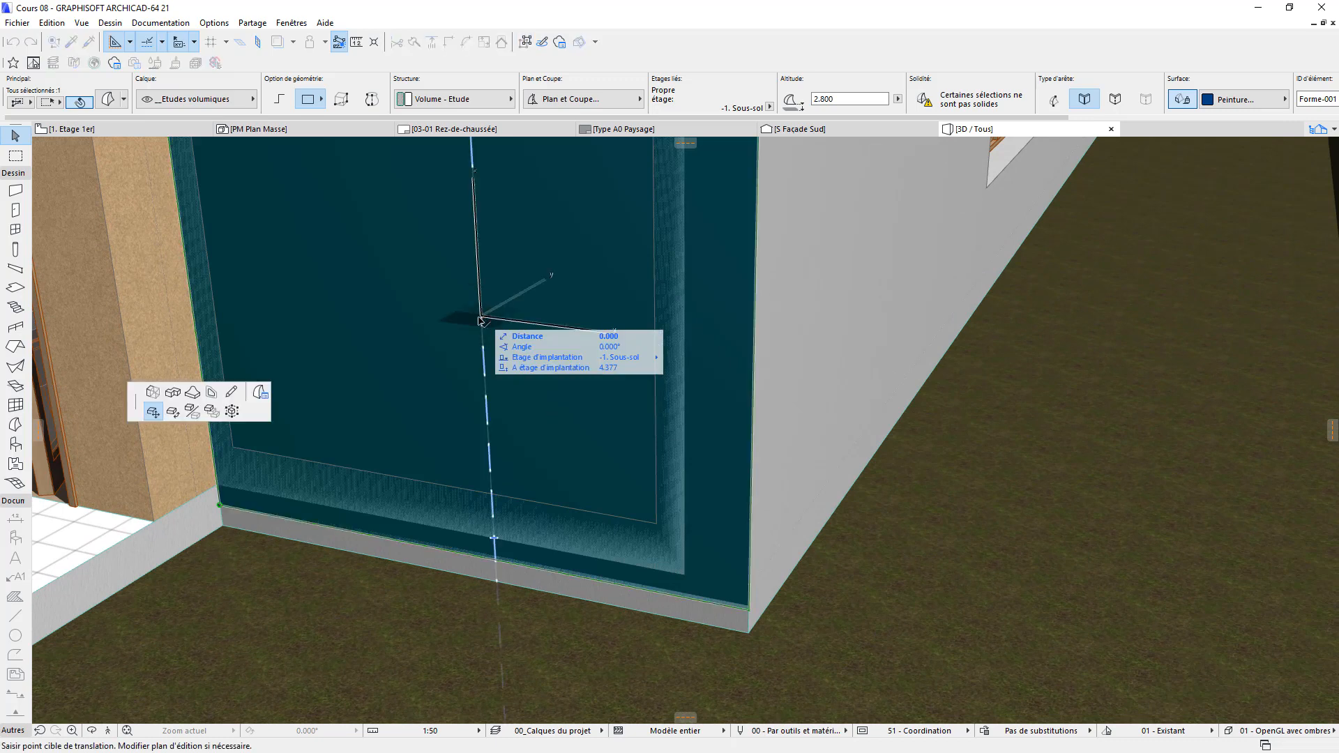
click(153, 392)
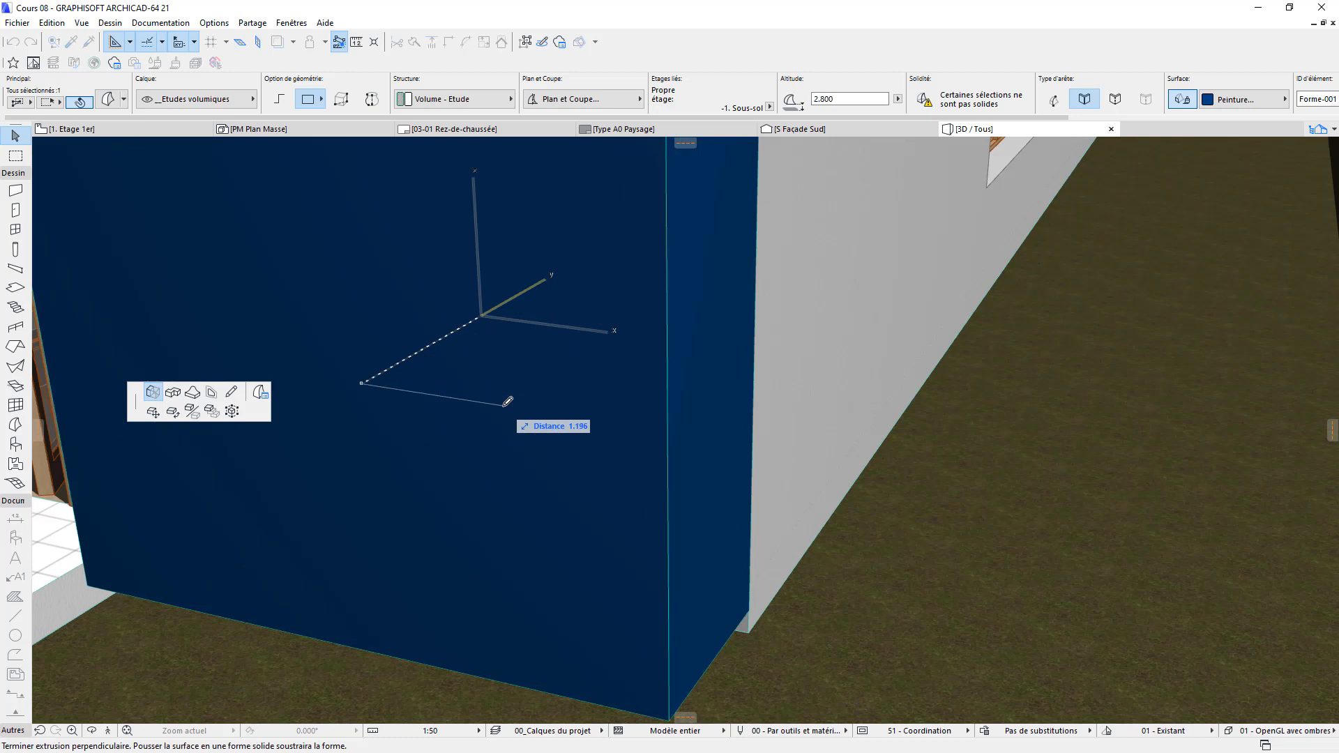
click(507, 401)
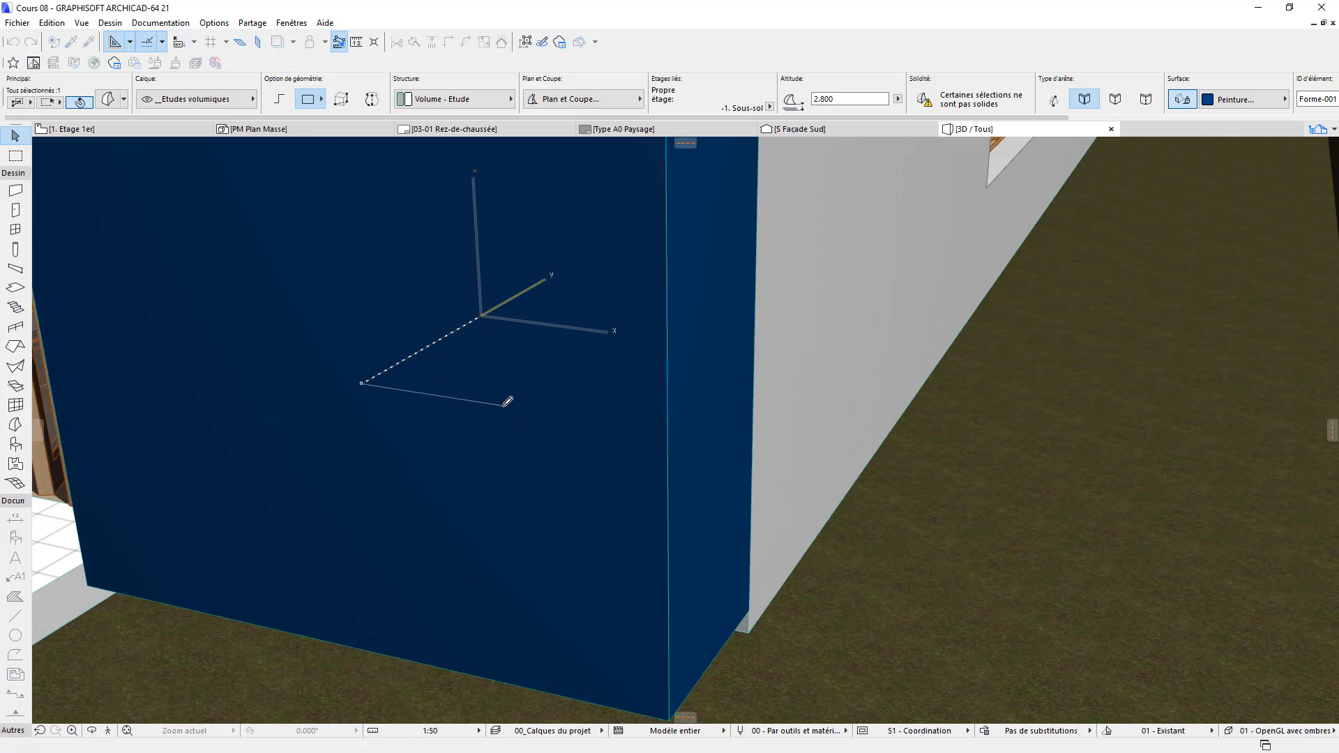
shift+middle_drag(507, 402, 675, 472)
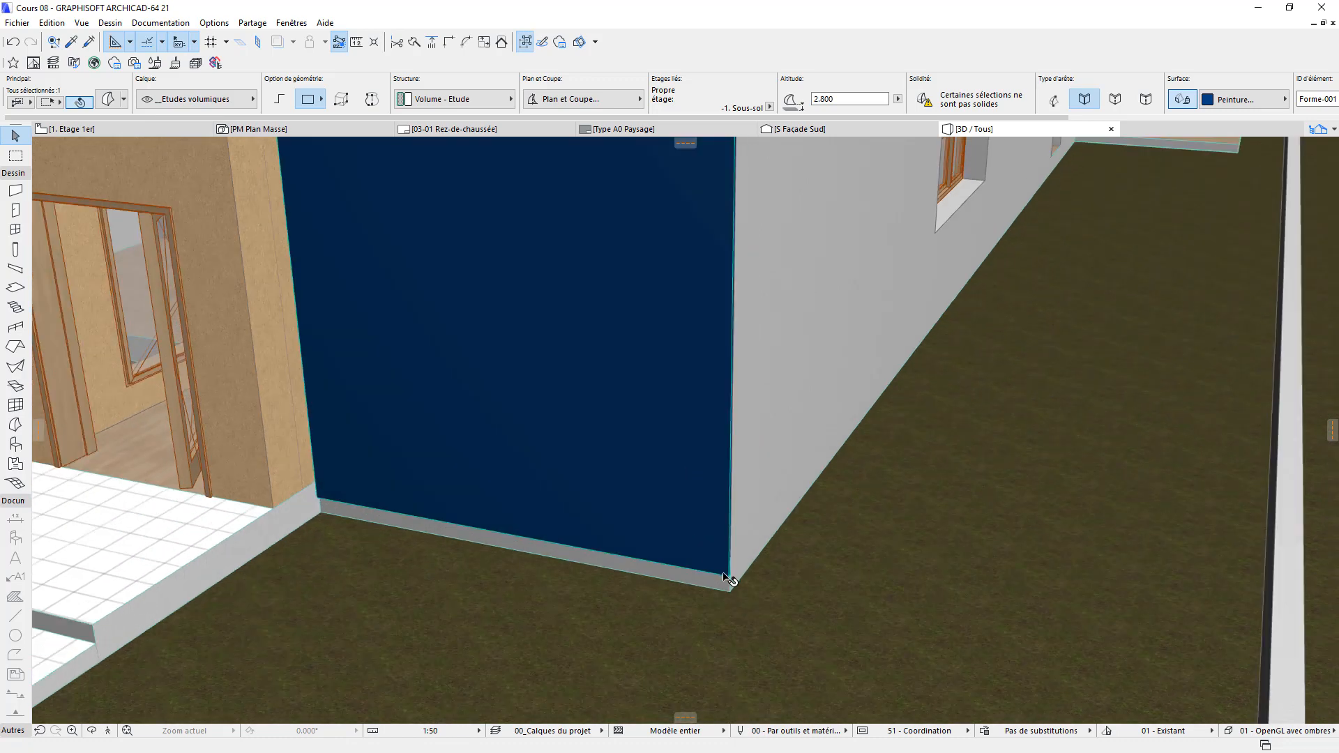
Step: Extrude the underside of the blue panel down to the base of the stairwell wall
shift+middle_drag(740, 614, 567, 550)
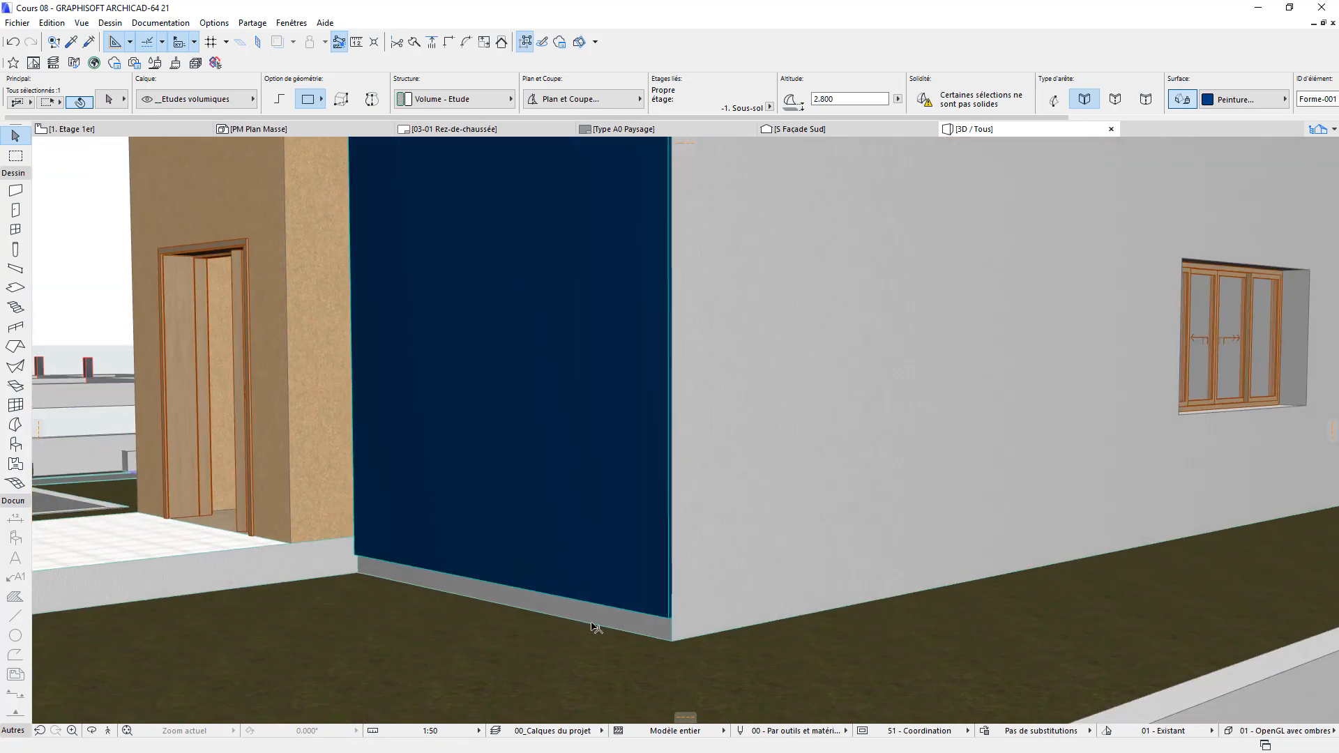
scroll(662, 637, up, 5)
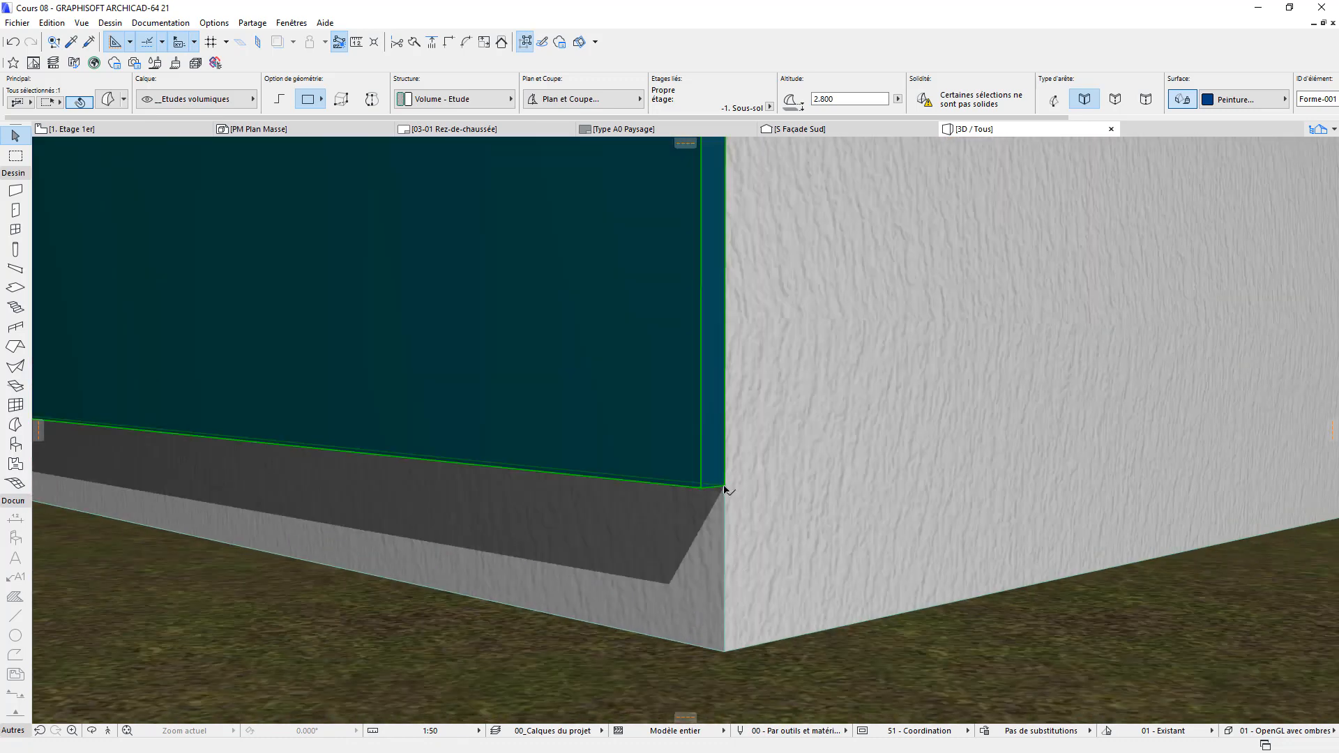
shift+middle_drag(699, 523, 694, 450)
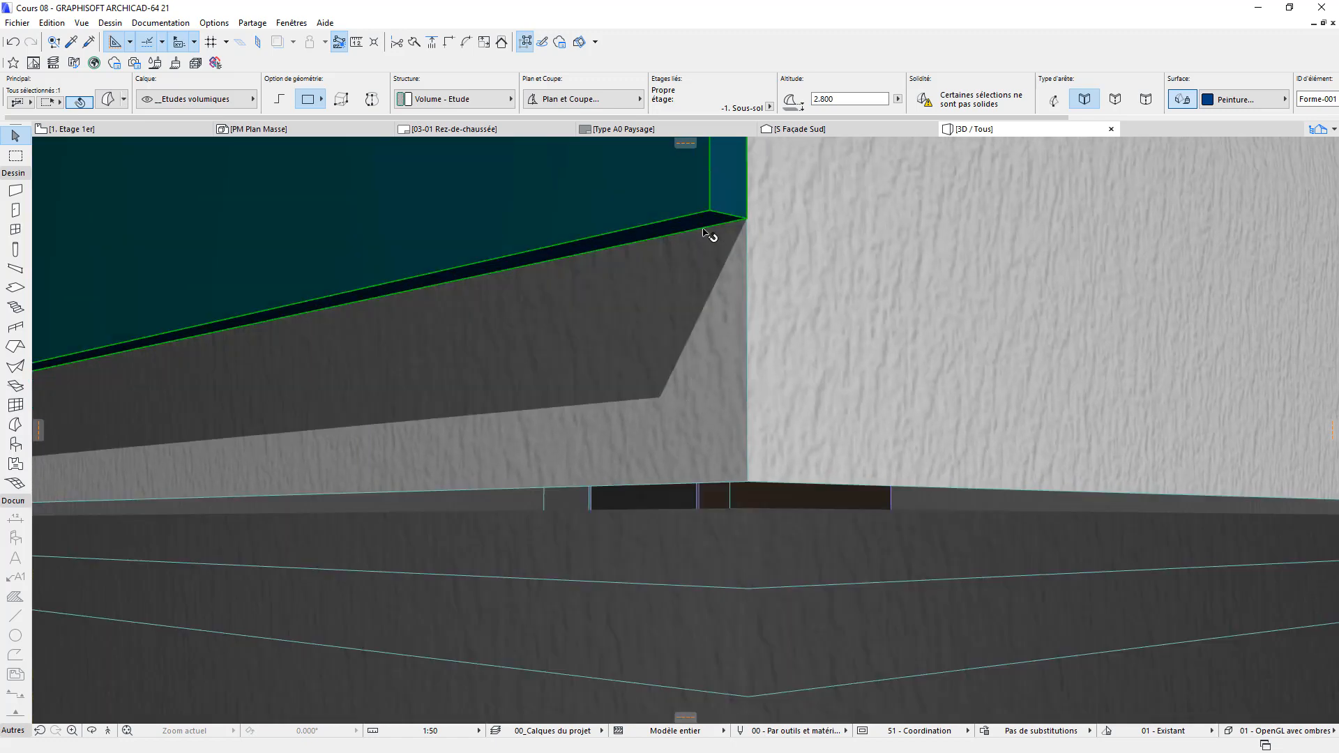
click(700, 225)
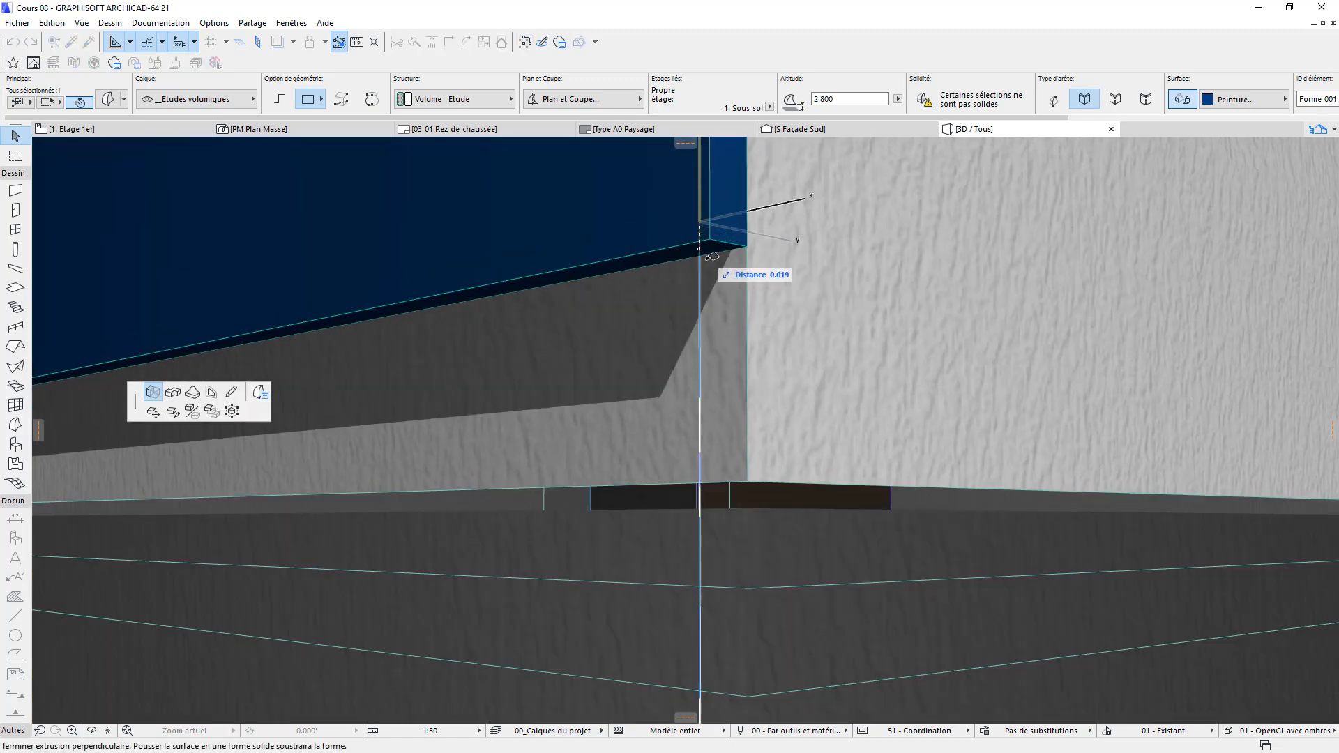
click(752, 477)
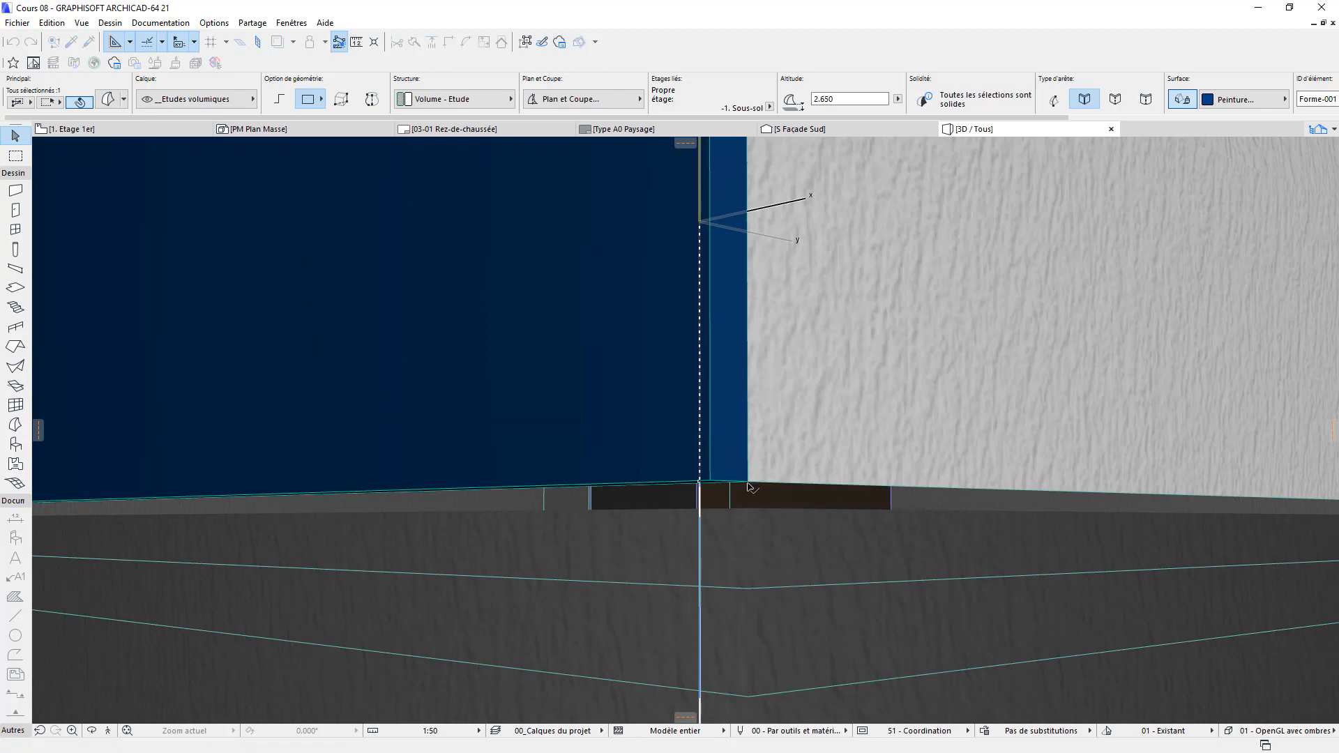
scroll(671, 426, down, 6)
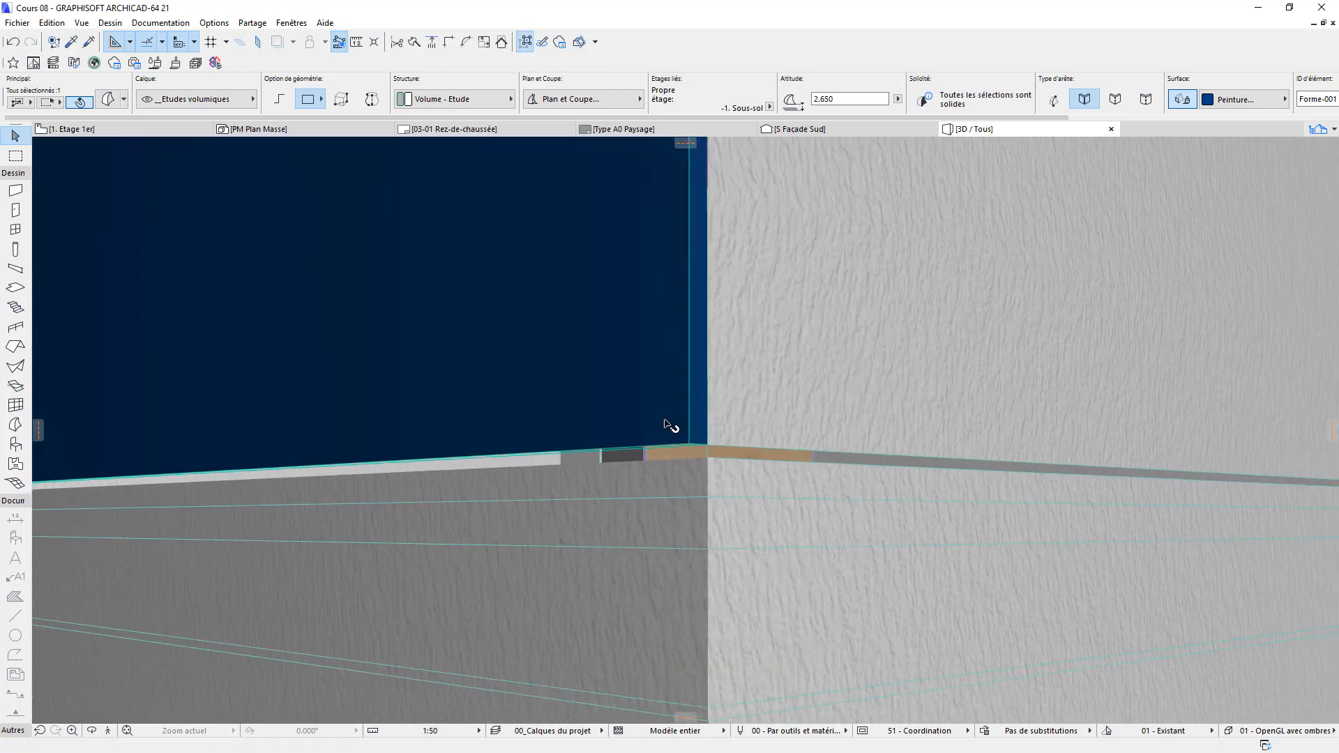
scroll(623, 364, down, 8)
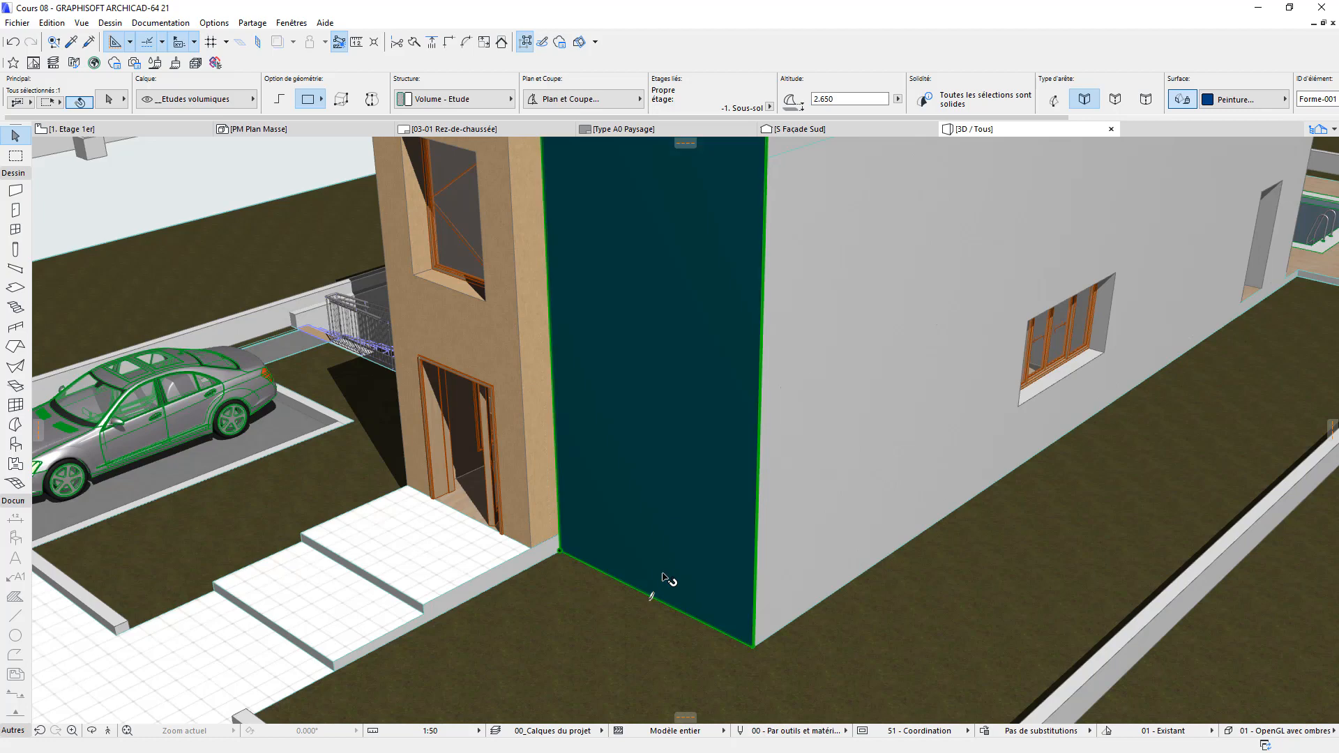
Step: Deselect the blue panel, check how it appears on the first-floor plan, and return to the 3D view
shift+middle_drag(666, 579, 659, 264)
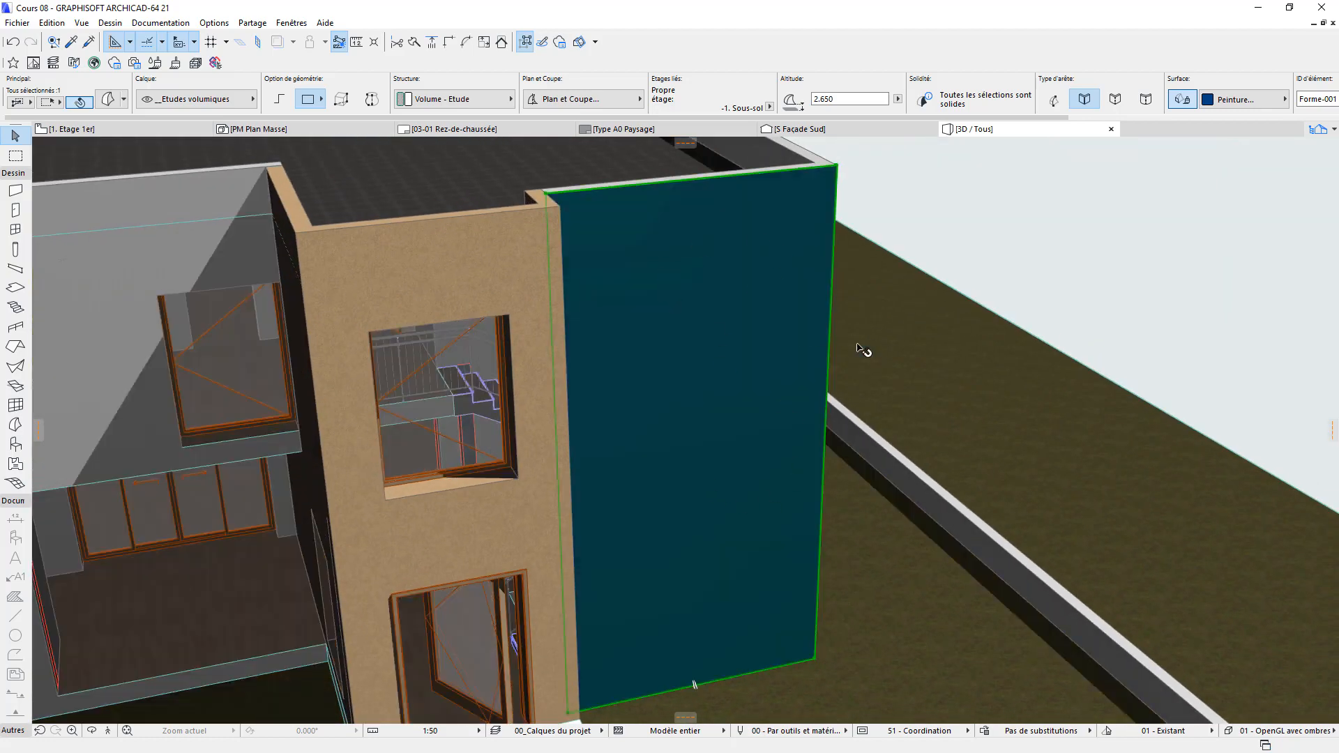
click(1069, 216)
click(120, 132)
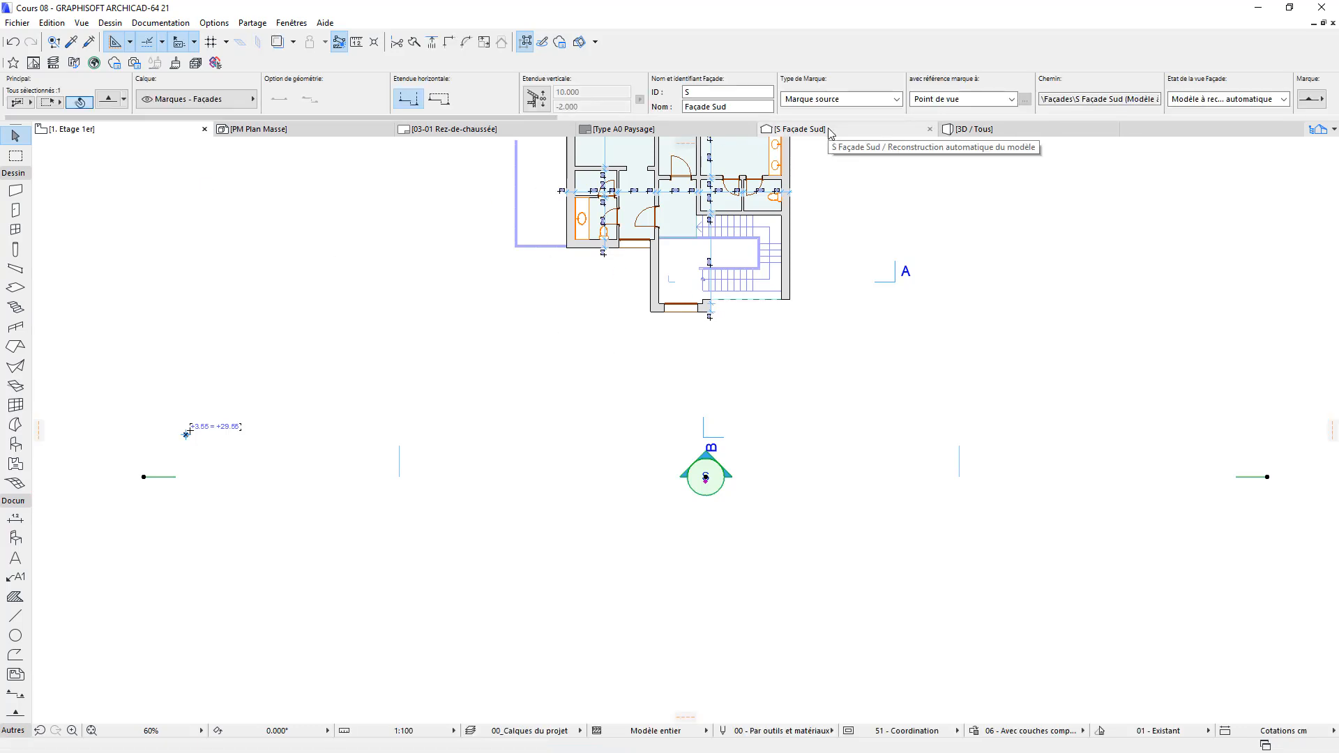
click(986, 132)
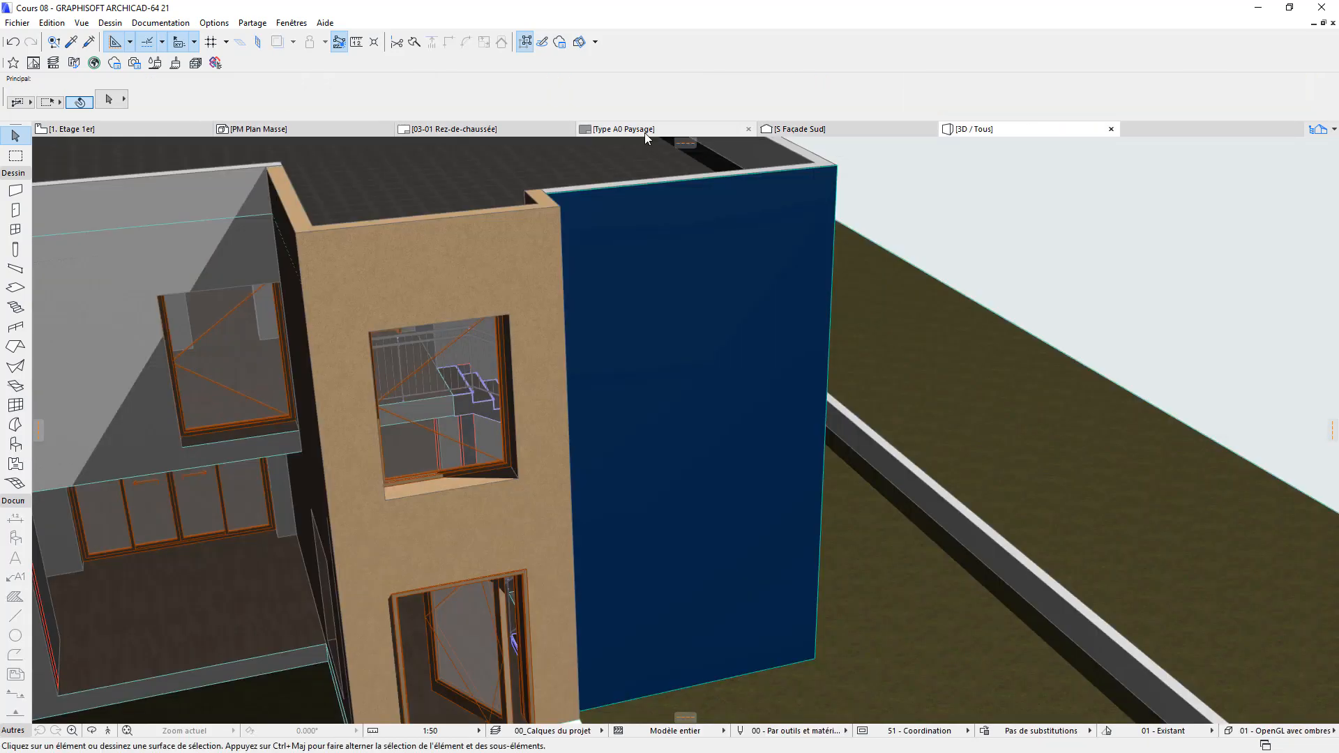
Step: Open the Façade Sud elevation and close the layout views and the site plan, keeping only the first-floor plan, this elevation and the 3D view
click(837, 129)
click(748, 129)
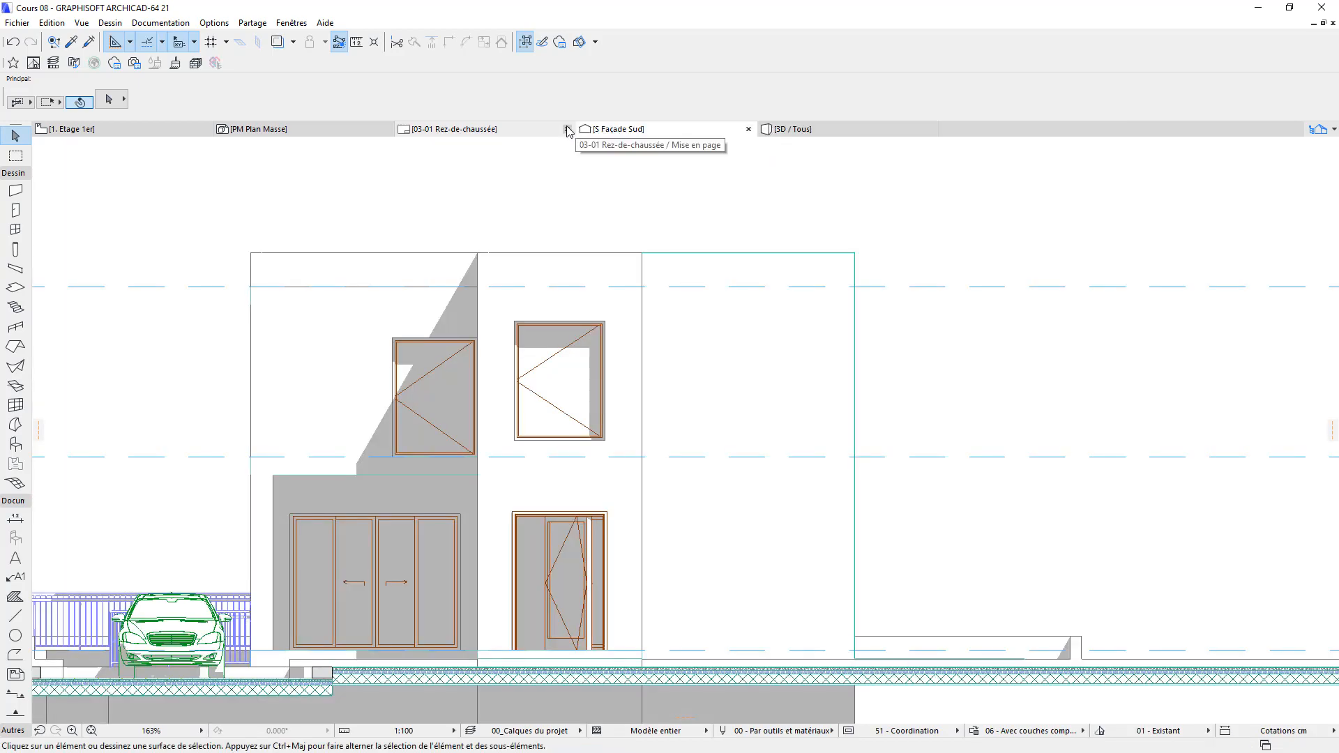
click(567, 129)
click(384, 129)
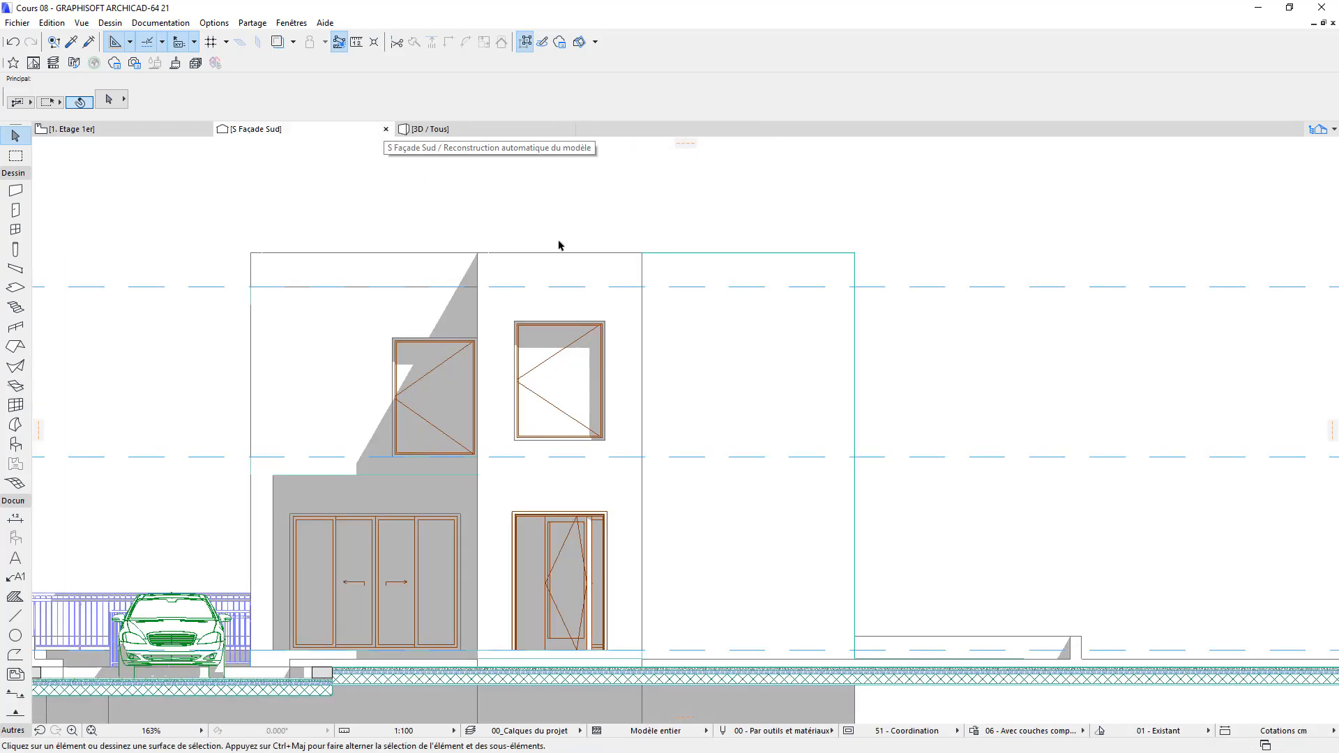
middle_drag(585, 247, 659, 221)
middle_drag(870, 405, 798, 408)
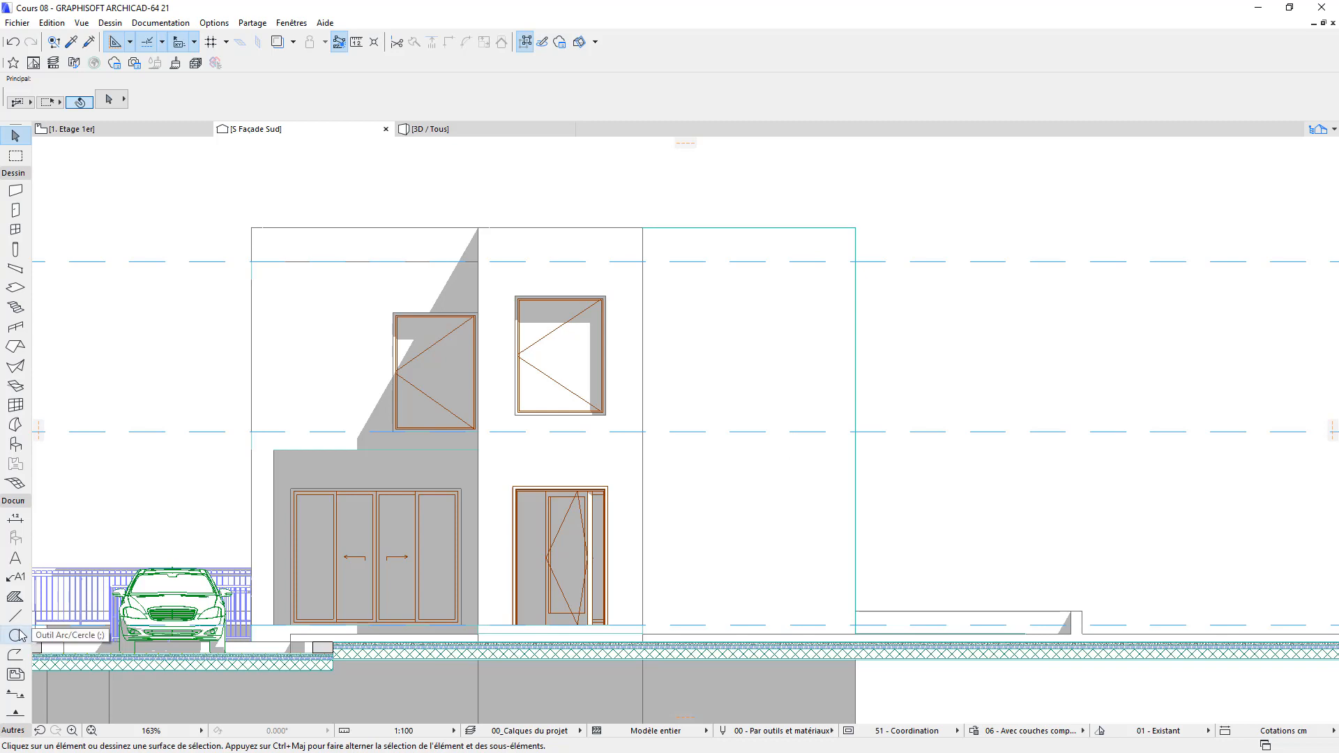
Step: Draw two closed, bent sliver outlines with the Polyline tool on the upper part of the blank stairwell panel, both fanning down from its upper-left corner
click(15, 654)
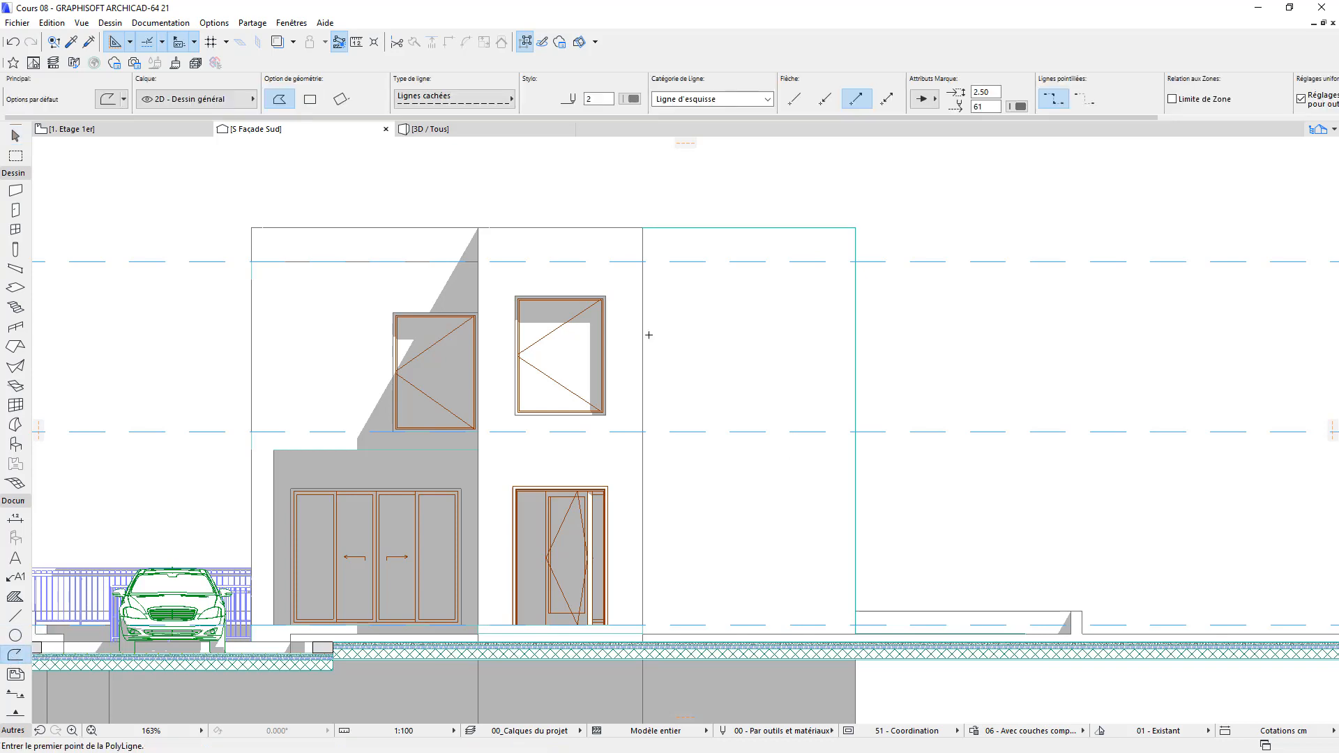
click(689, 272)
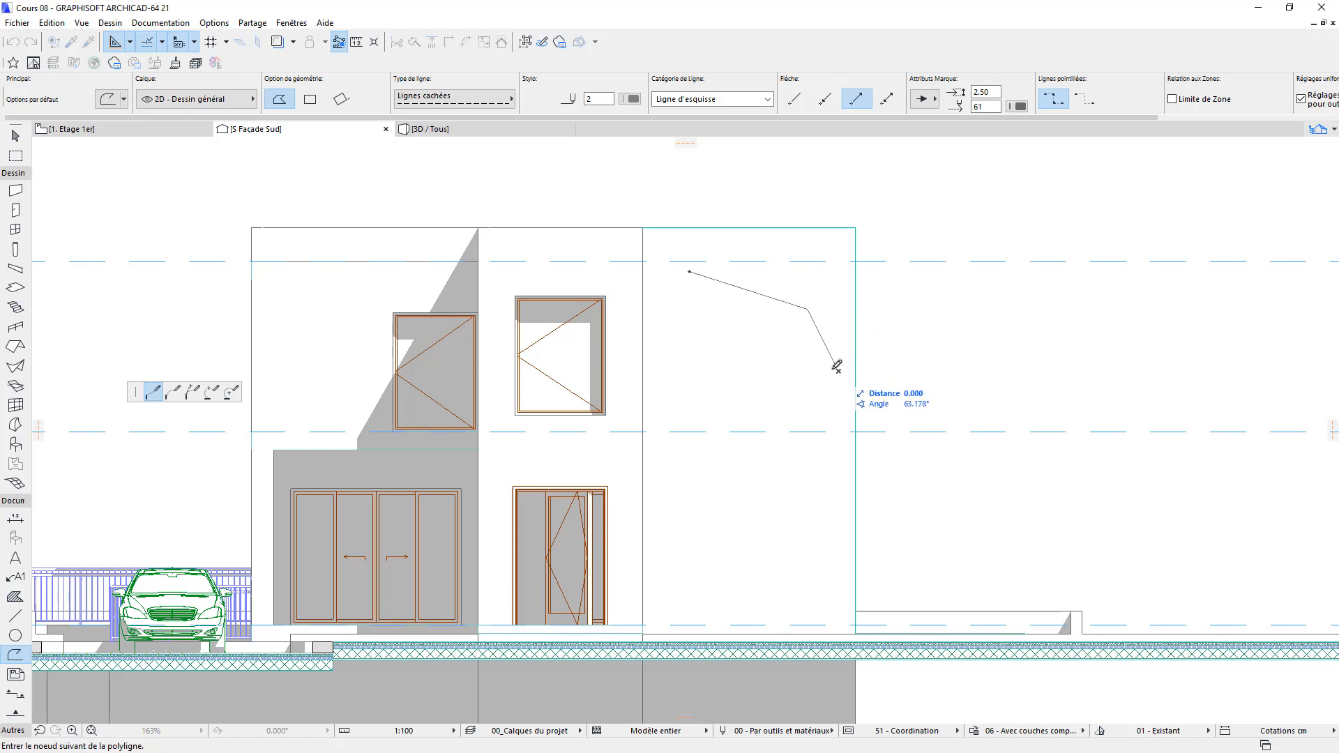
click(688, 273)
click(683, 272)
click(735, 368)
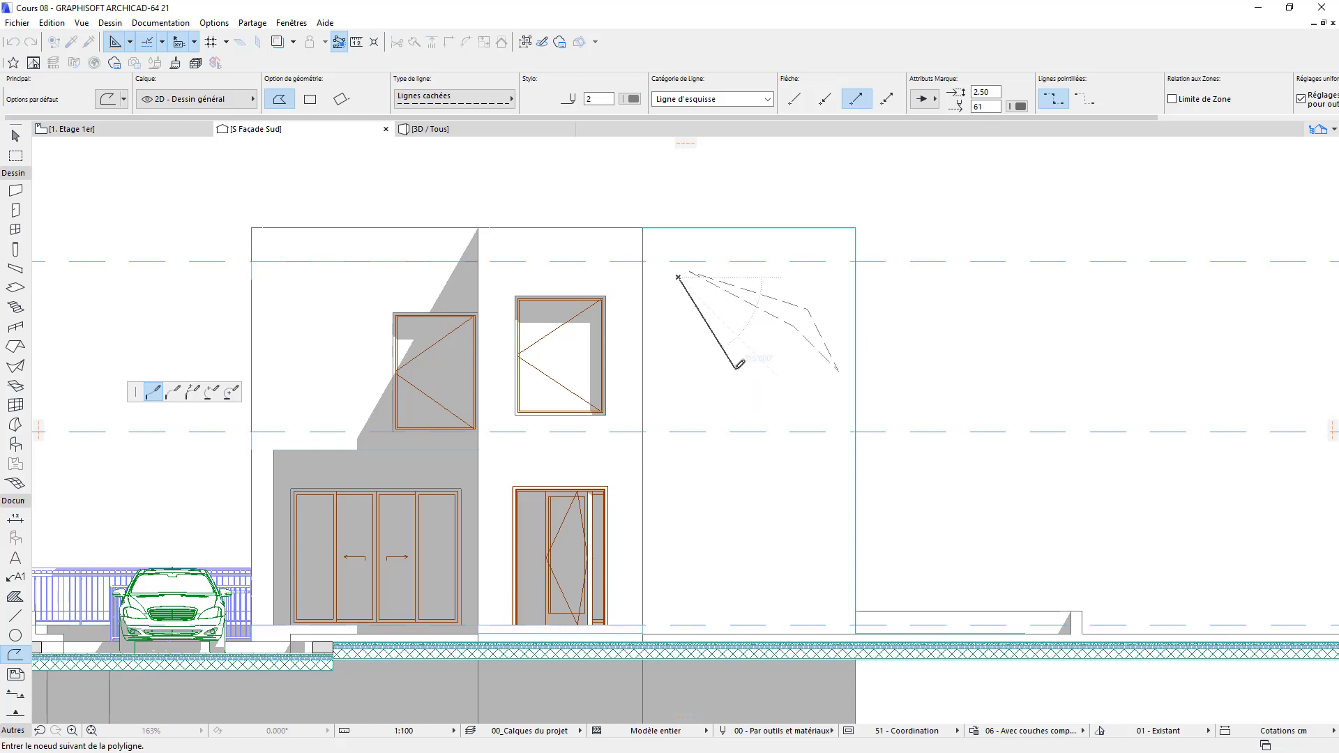
click(835, 404)
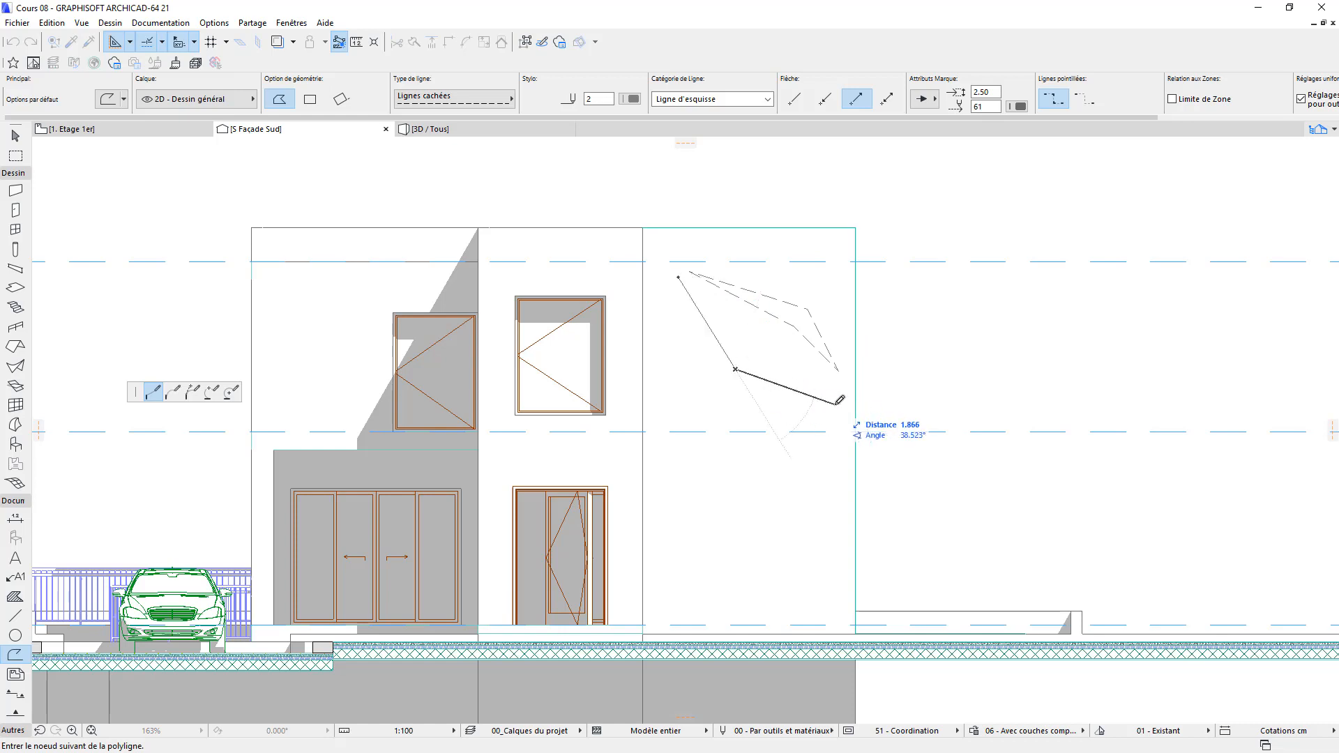
click(751, 359)
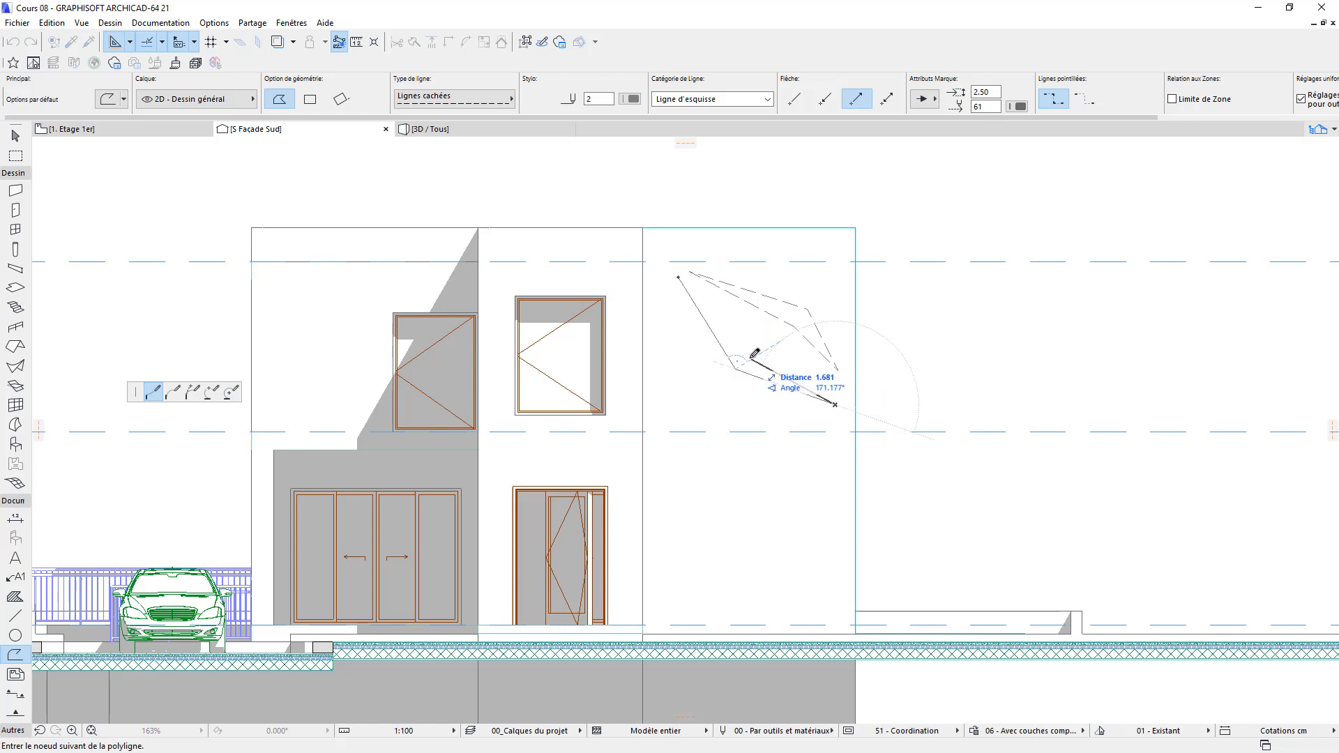
click(678, 277)
Step: Draw two long closed polyline slivers on the stairwell panel: one running diagonally to its lower-right edge, one down its left side and bending along the base
click(687, 345)
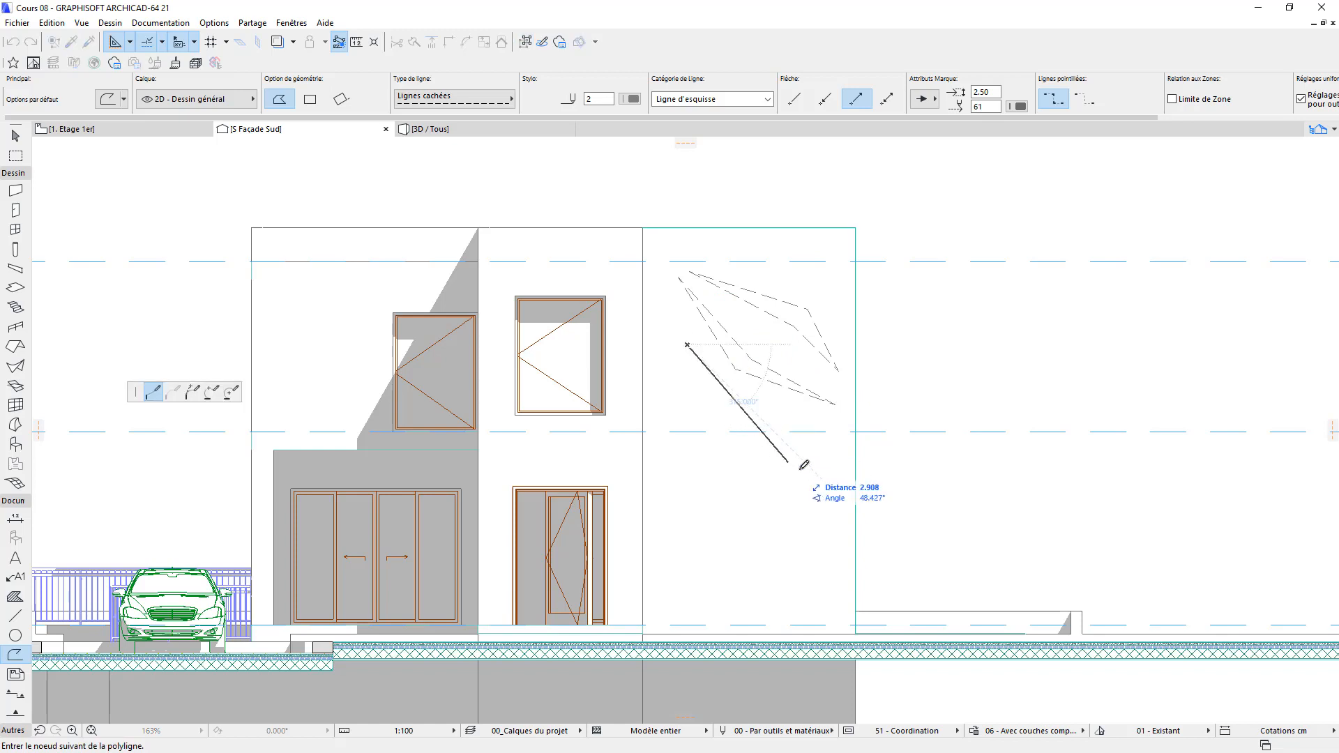
click(843, 501)
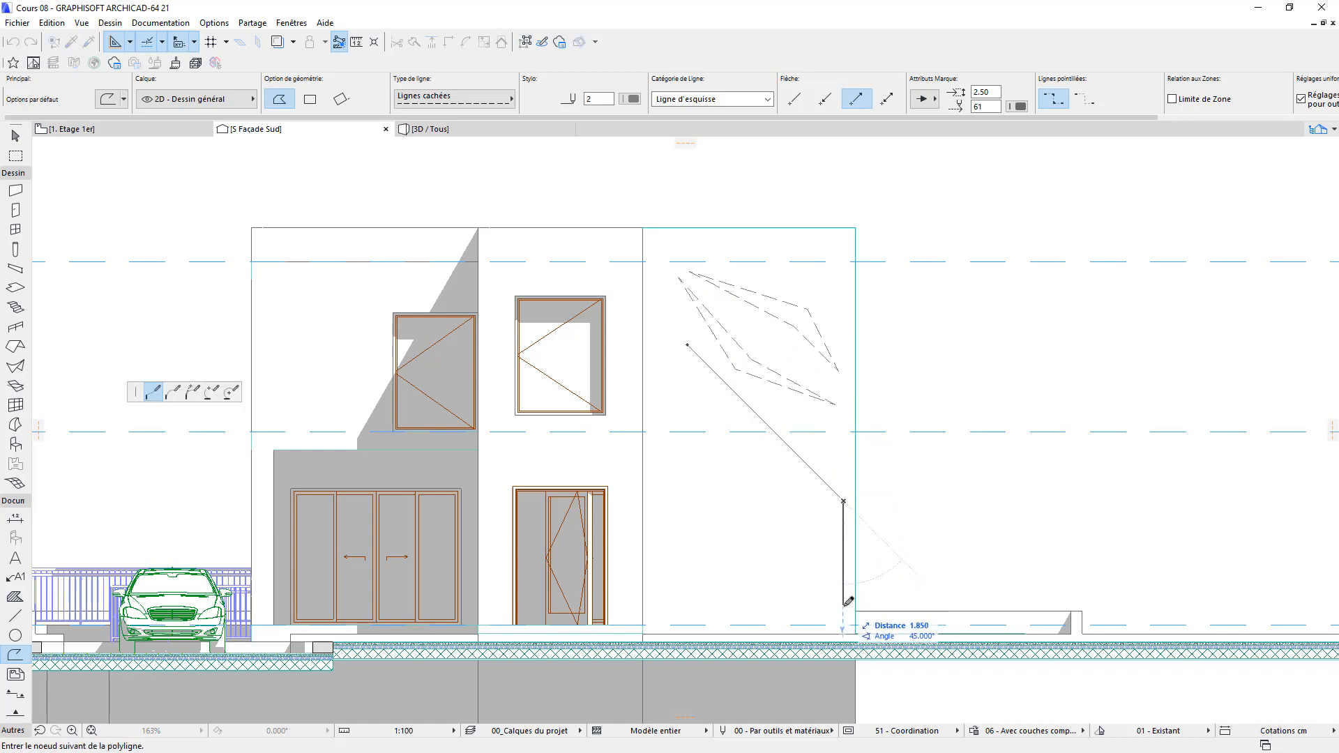
click(843, 604)
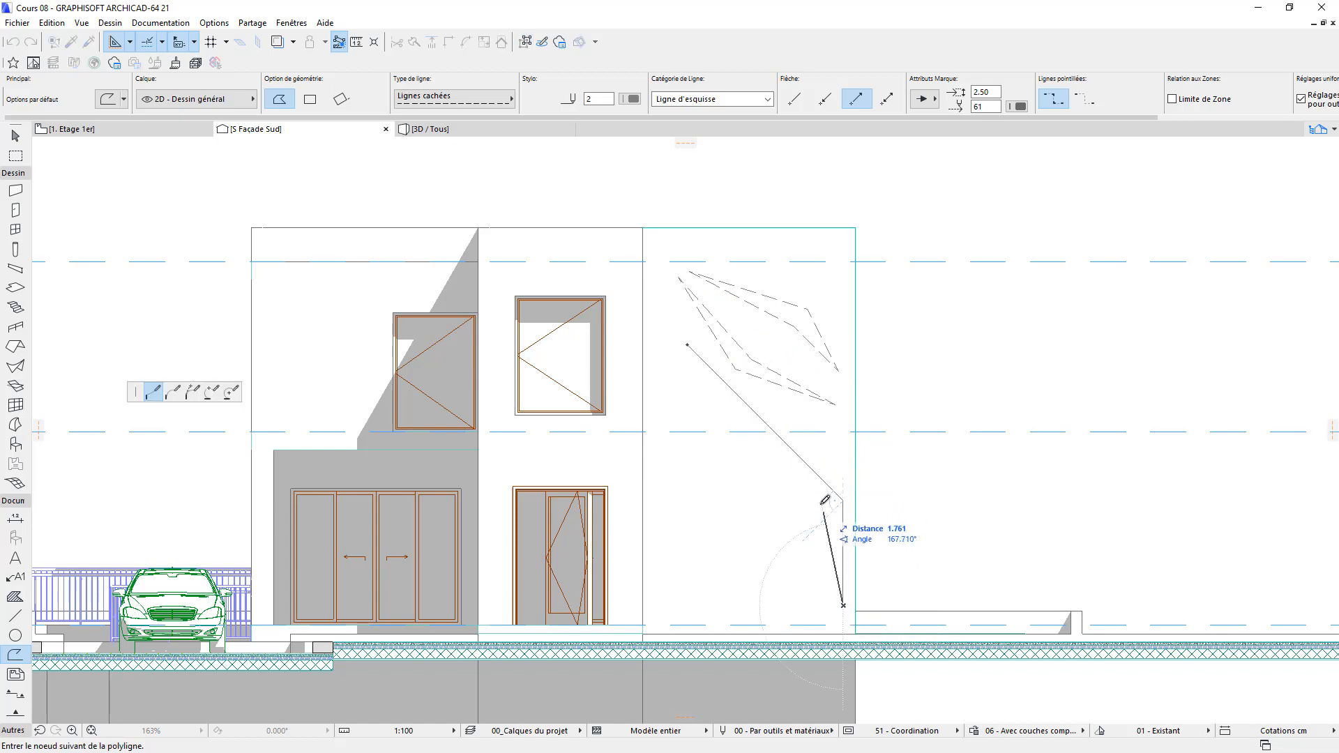
click(687, 344)
click(672, 312)
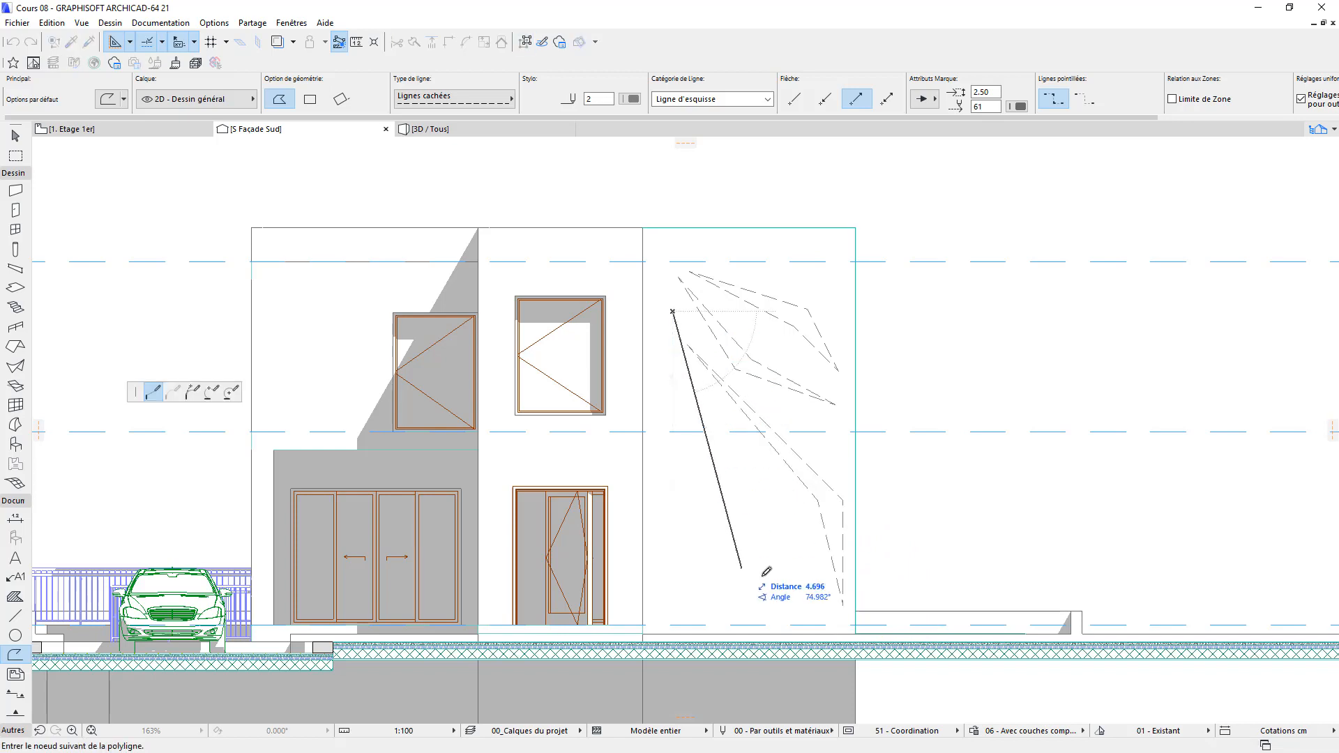
click(693, 594)
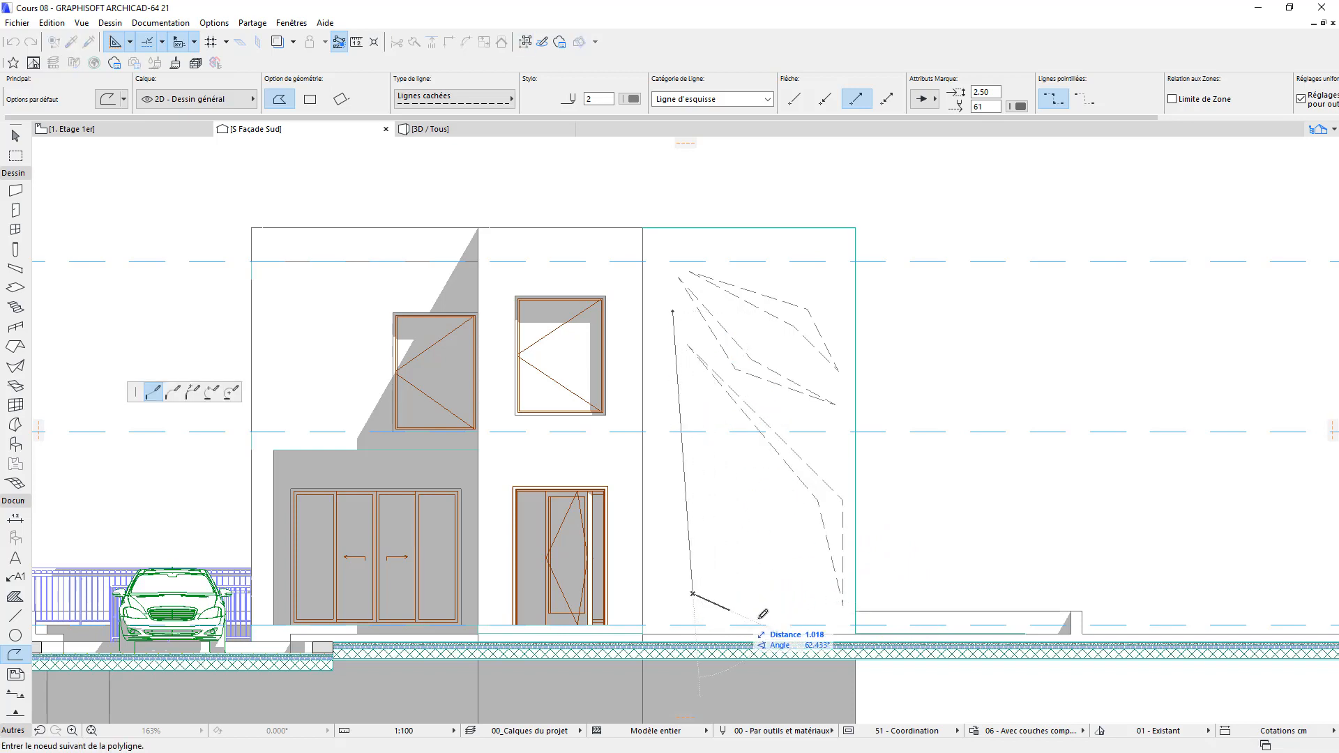
click(808, 618)
click(713, 578)
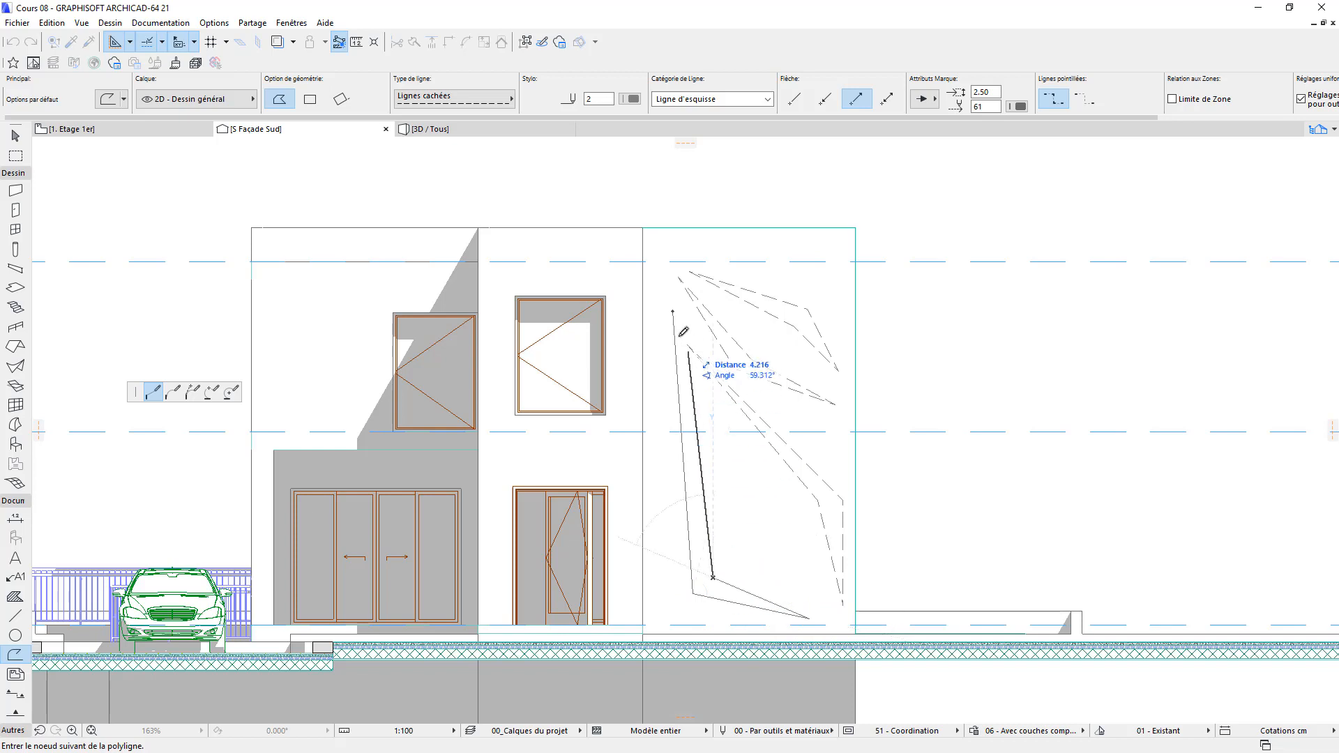
click(674, 311)
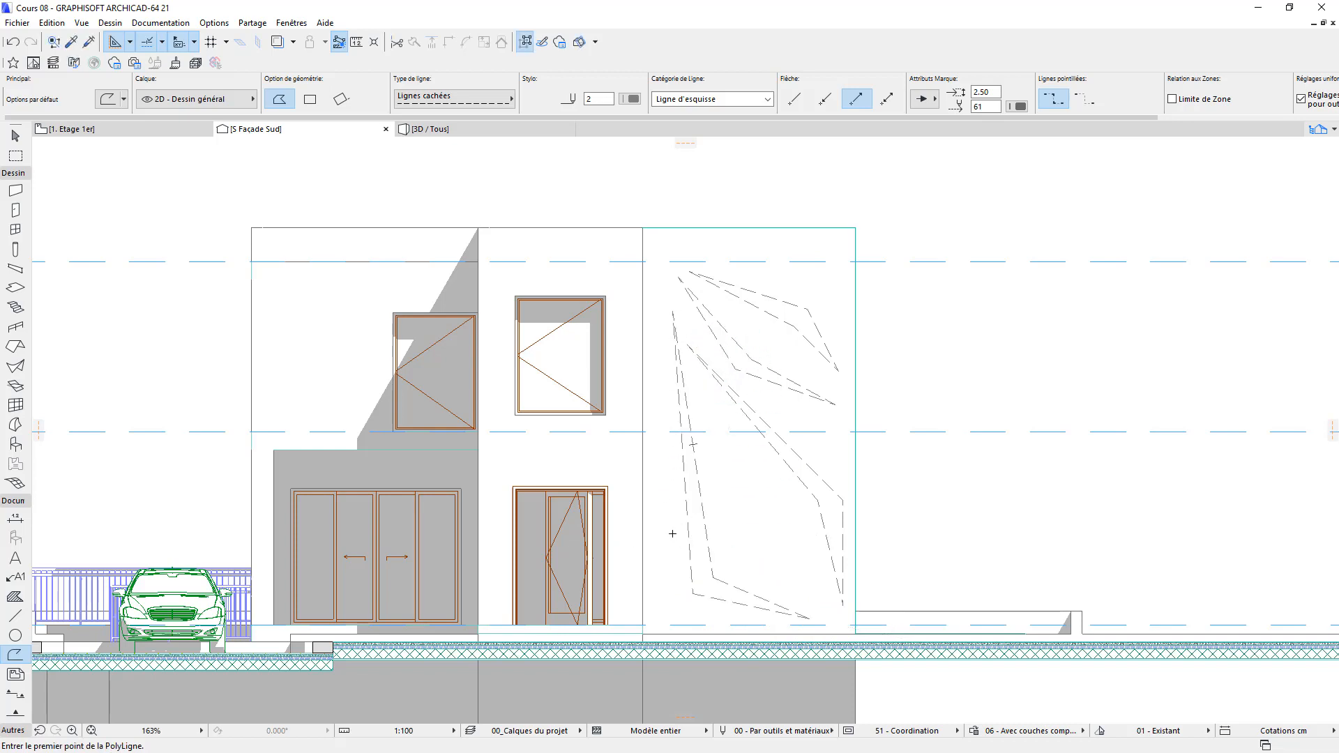
Step: Draw two closed, bent polyline slivers across the lower half of the stairwell panel, each running from its left edge to its right edge
click(660, 542)
click(714, 447)
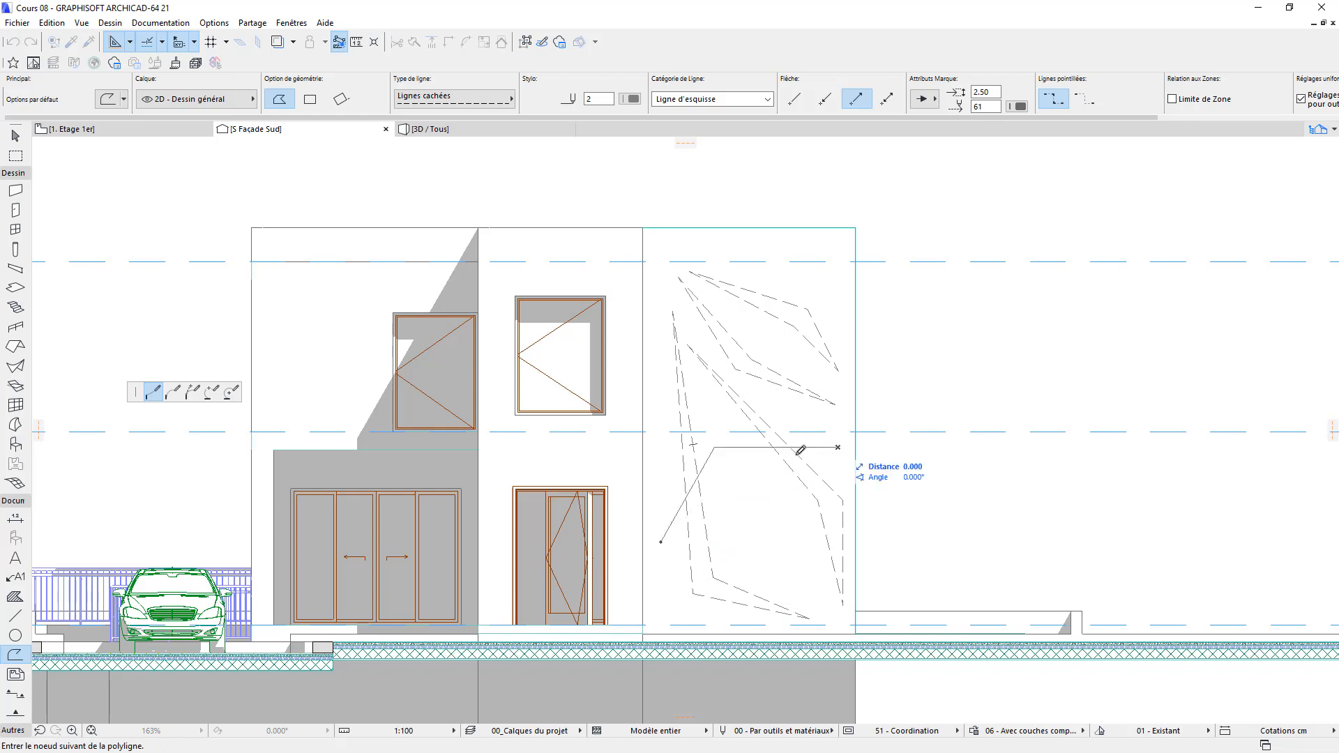
click(727, 465)
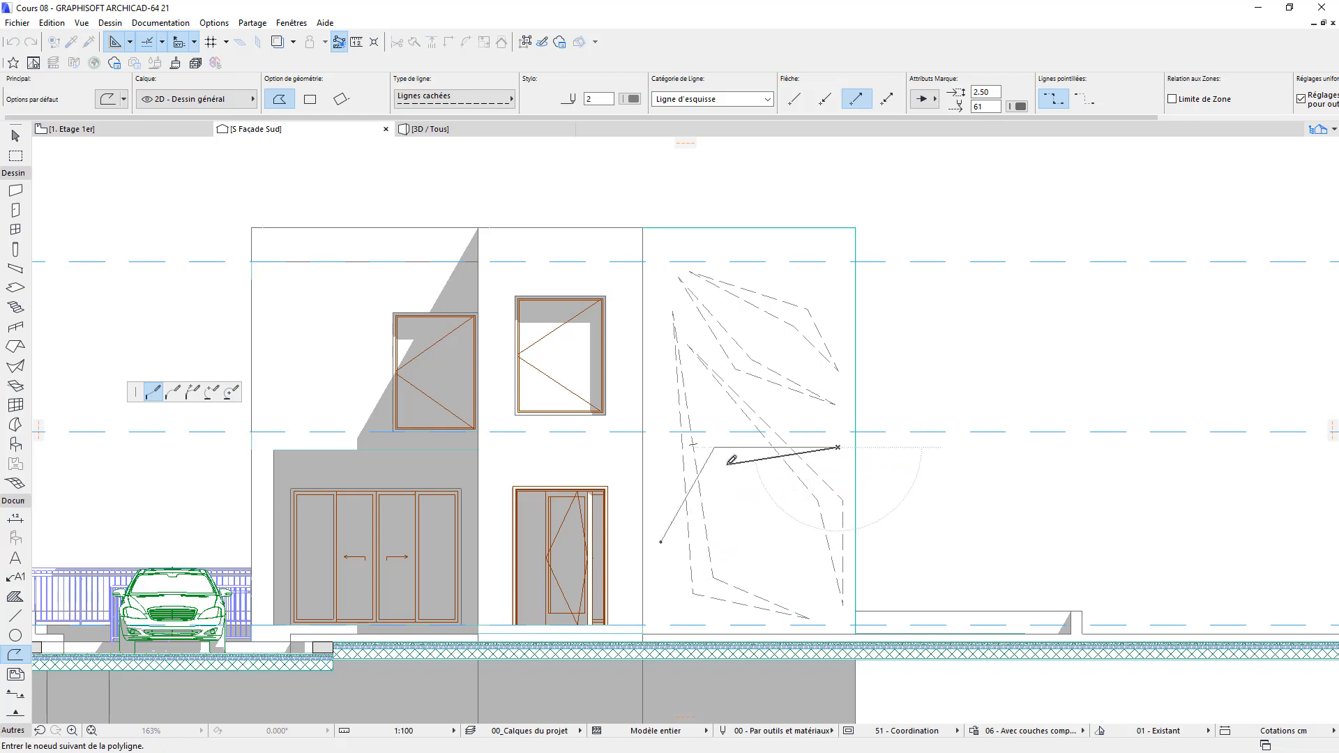
click(662, 541)
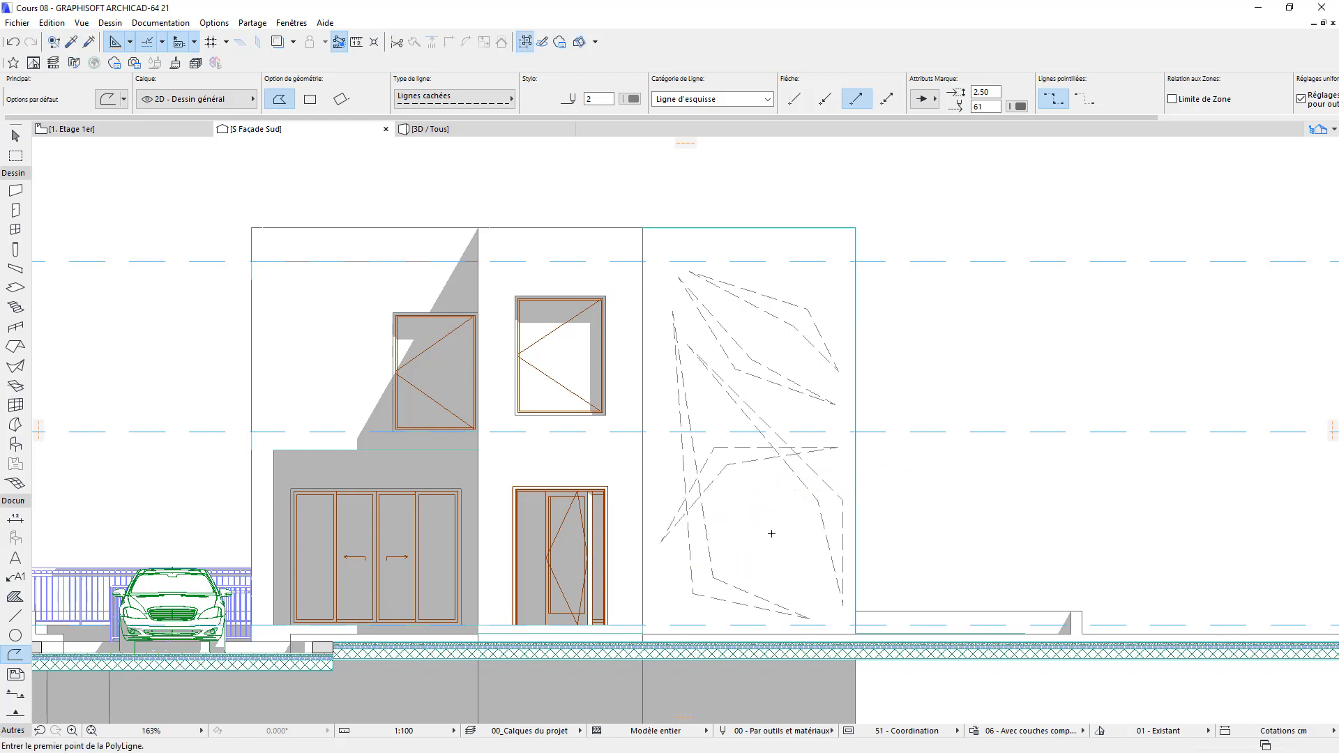
click(665, 579)
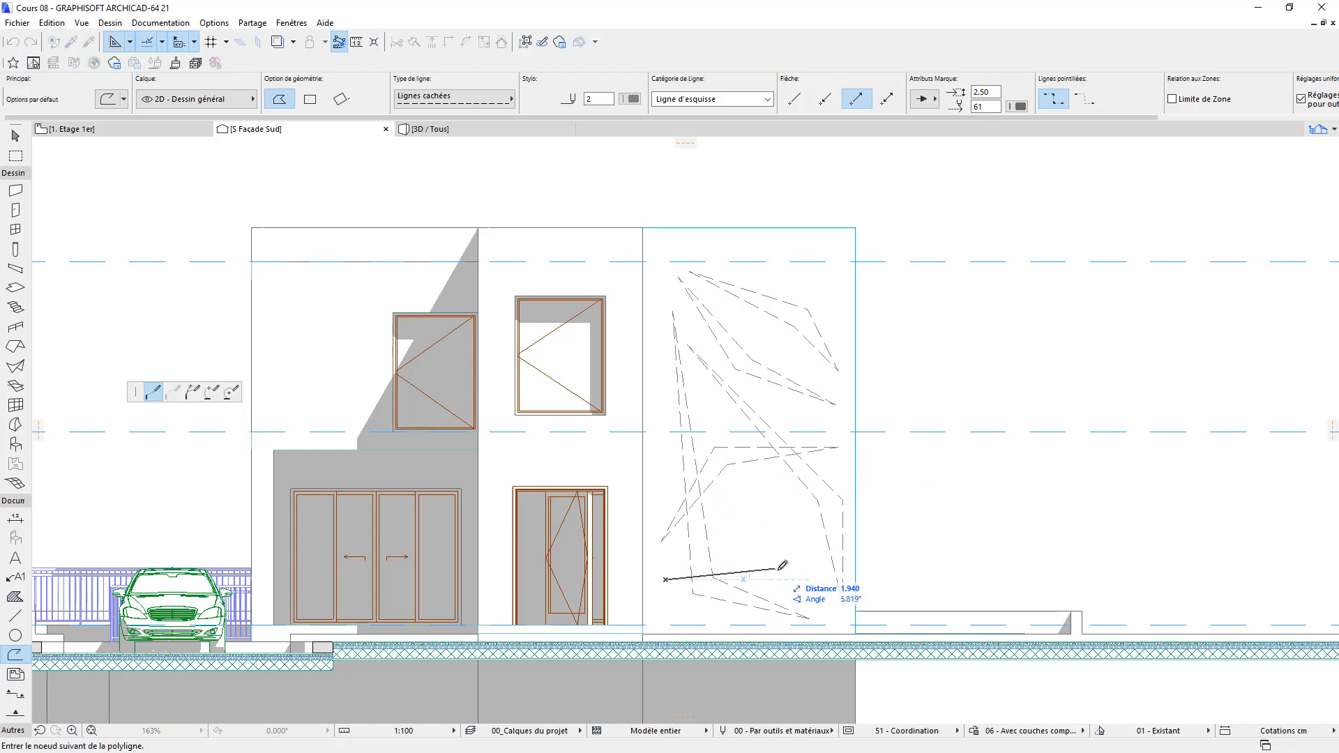
click(784, 580)
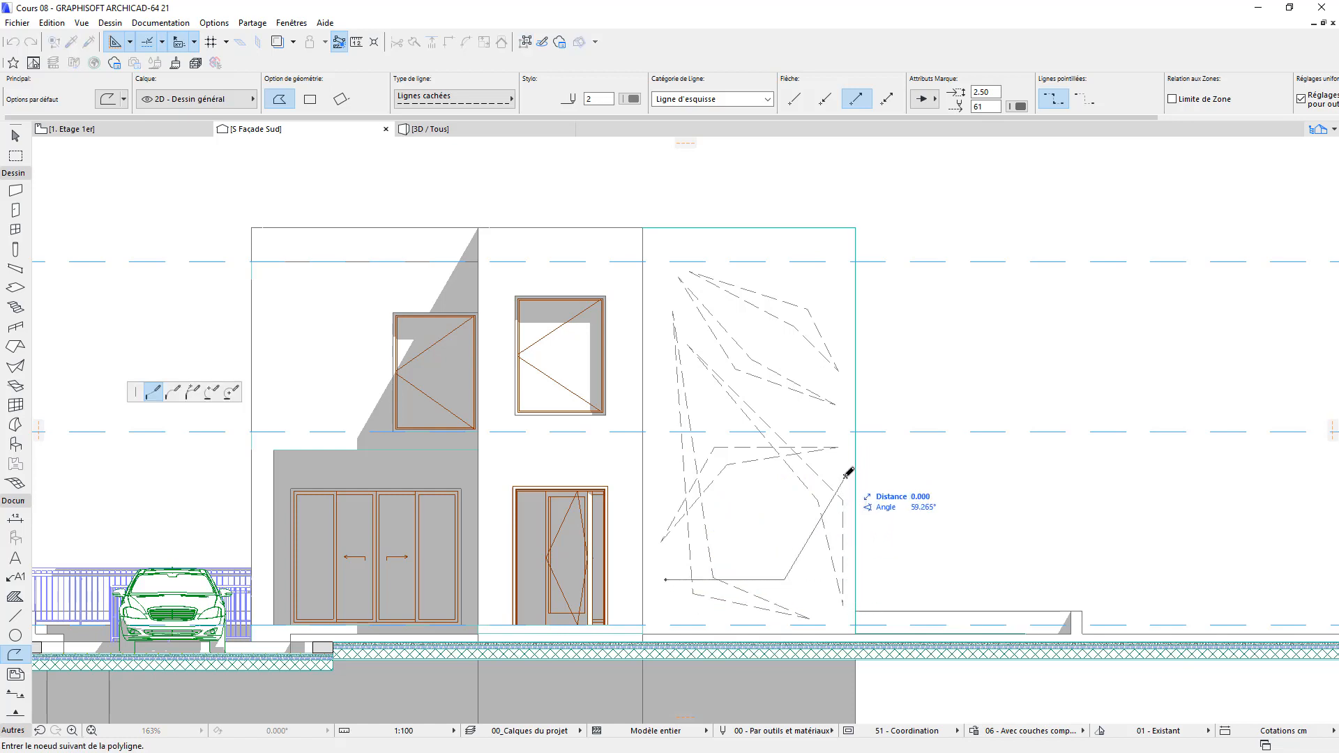
double_click(671, 575)
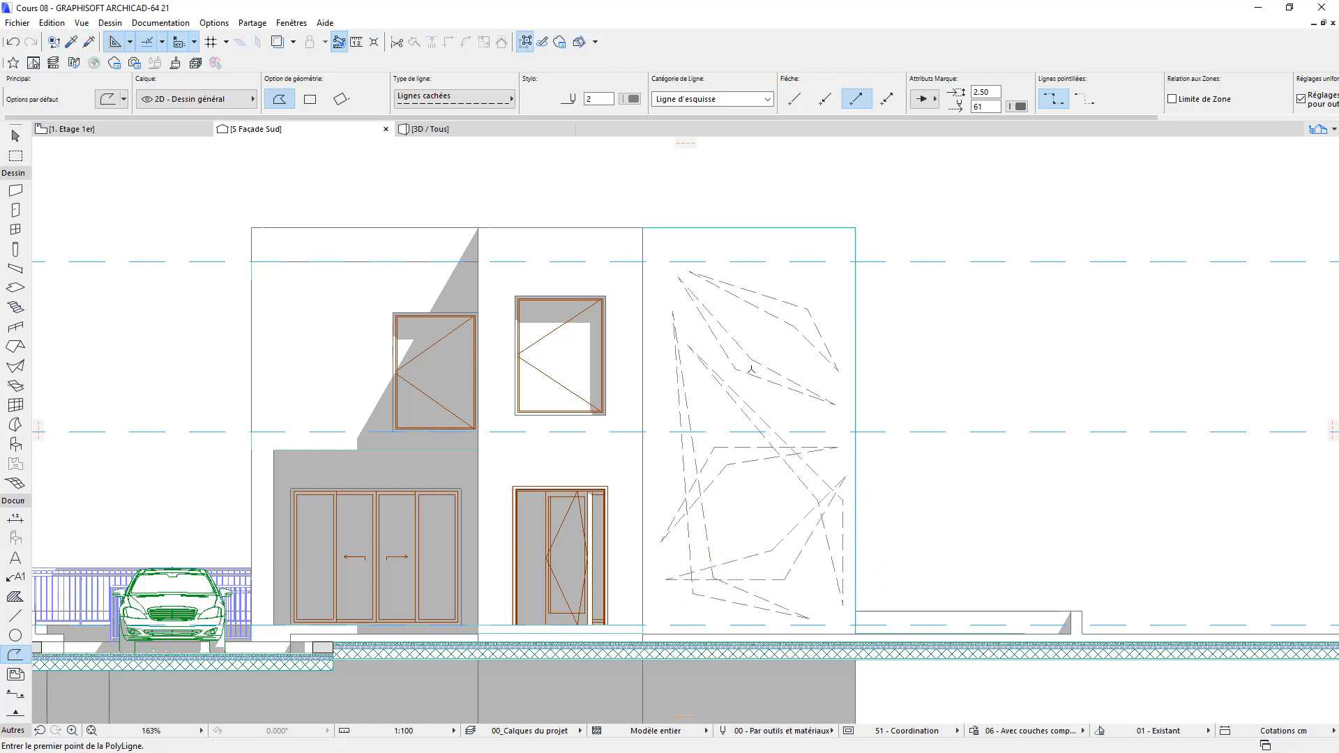
Step: Draw a closed, bent polyline sliver from the stairwell panel's upper-right corner down to its left edge, crossing the two upper slivers
click(824, 276)
click(735, 307)
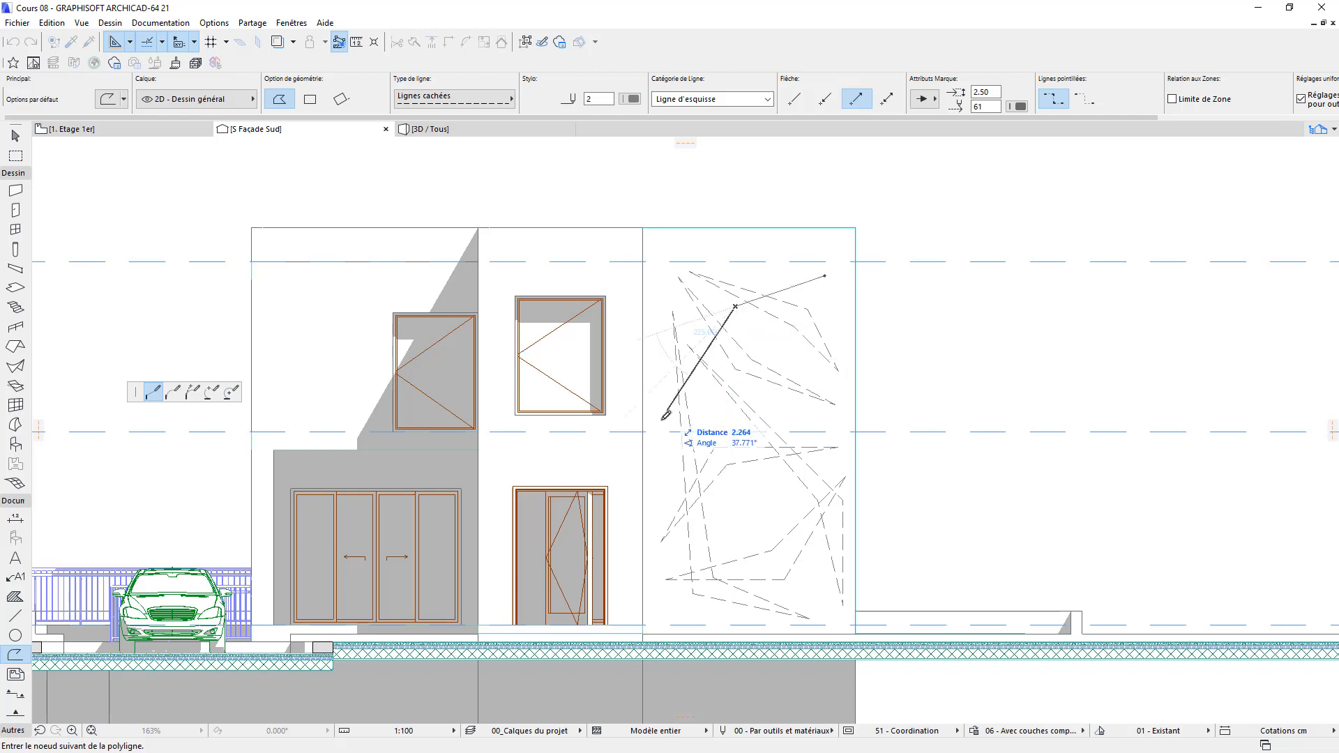
click(659, 421)
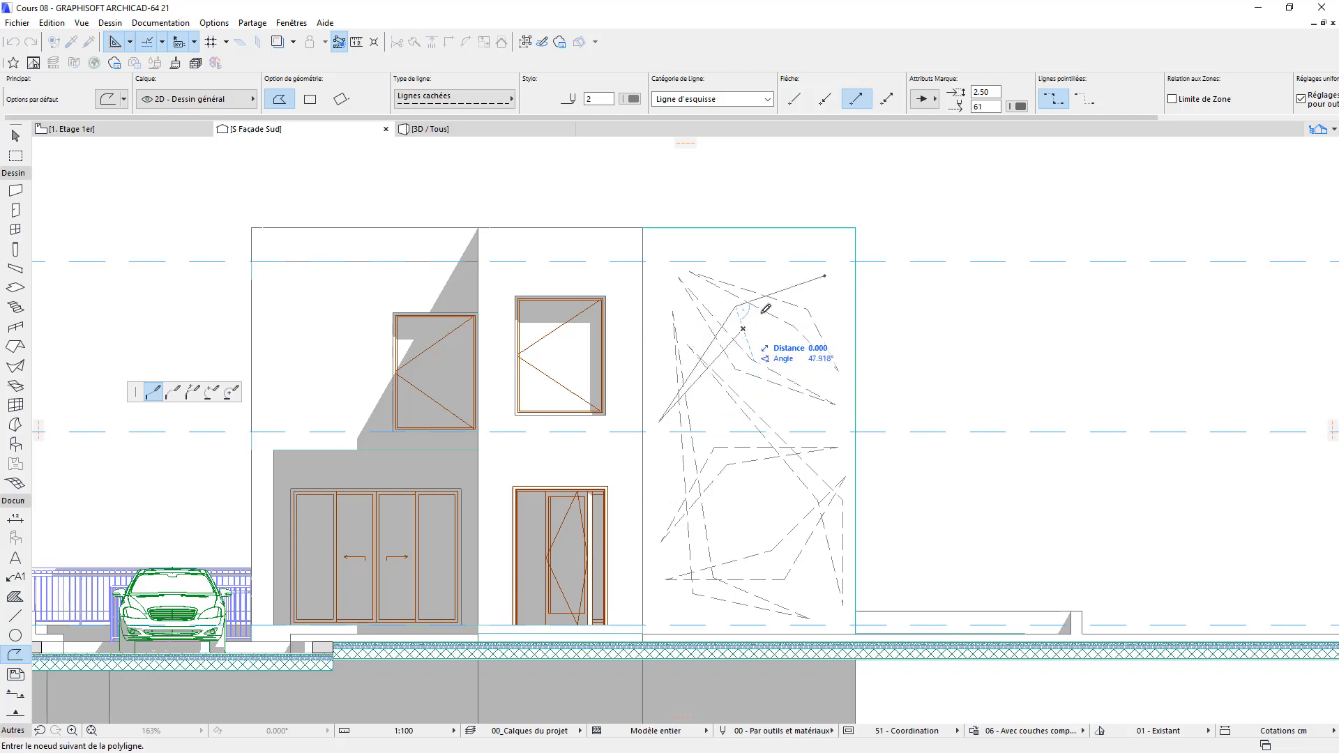
click(824, 275)
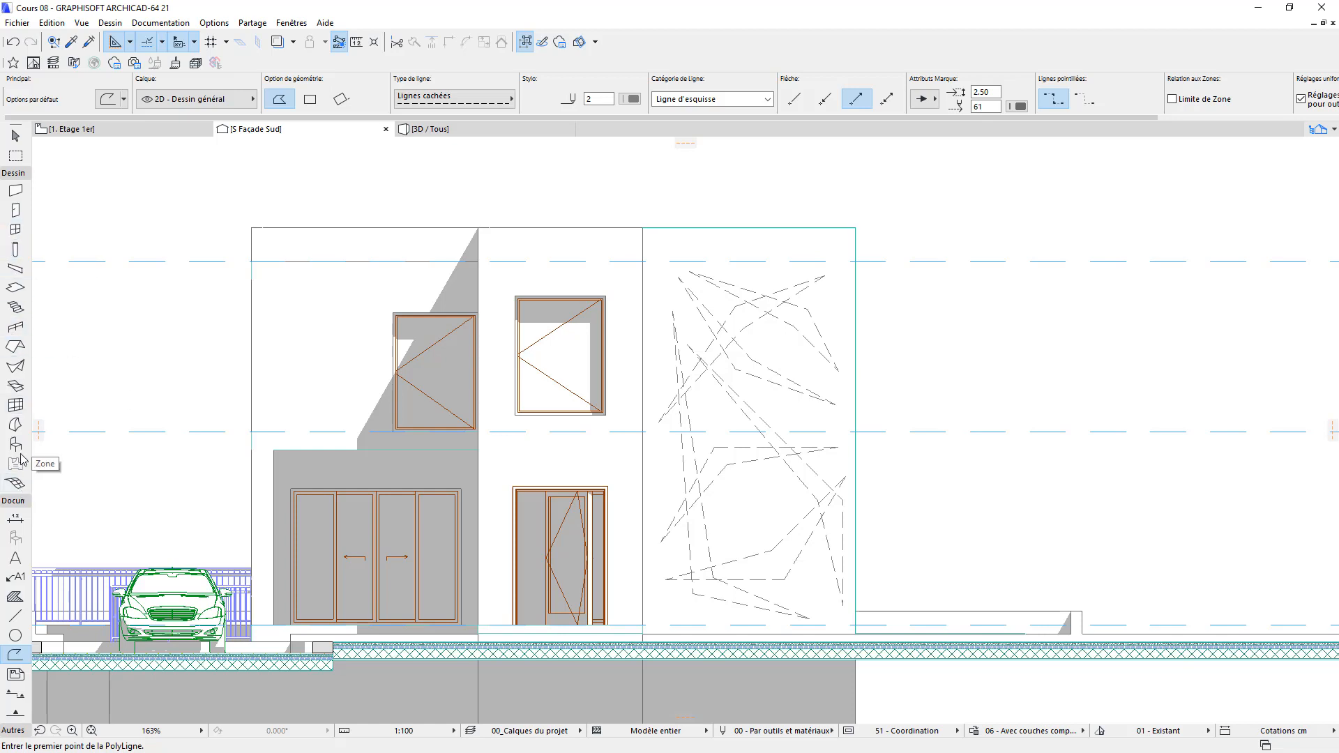
Step: Create a morph face from the topmost sliver outline on the stairwell panel by tracing it with the Magic Wand
click(15, 425)
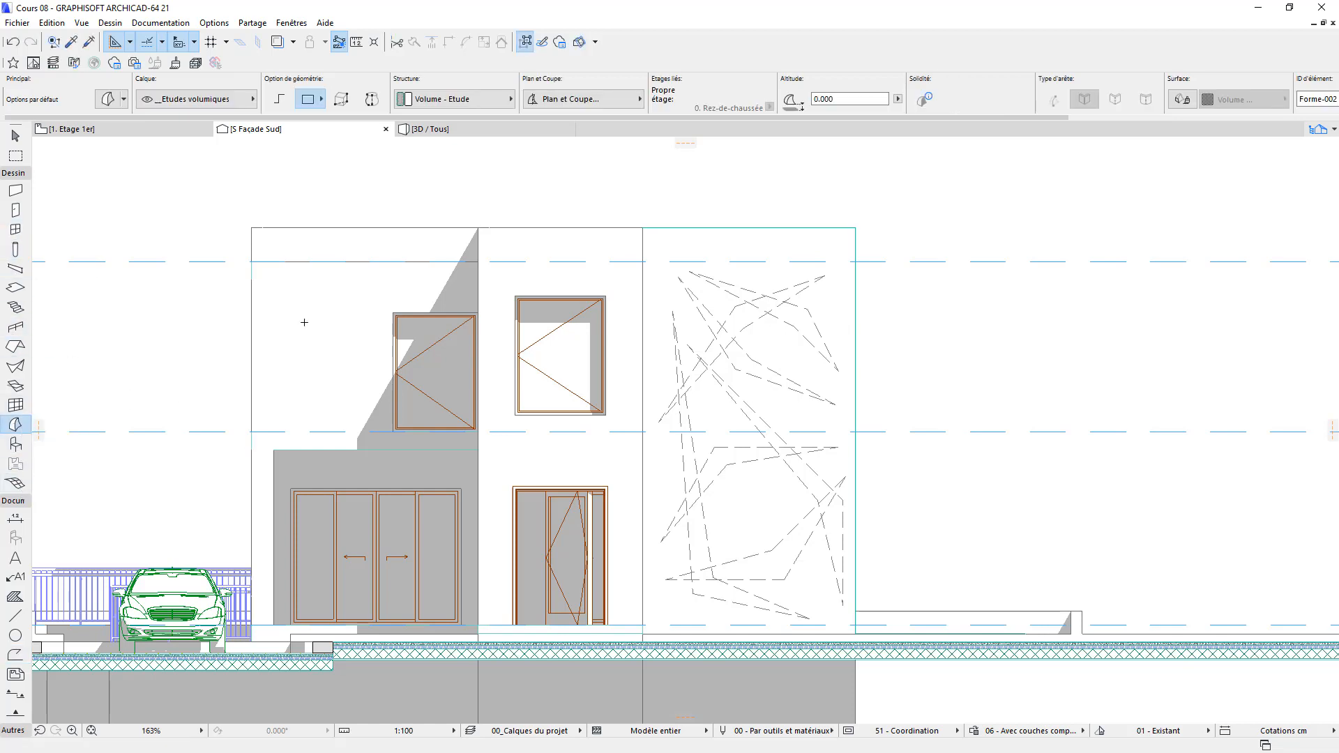
scroll(824, 342, up, 2)
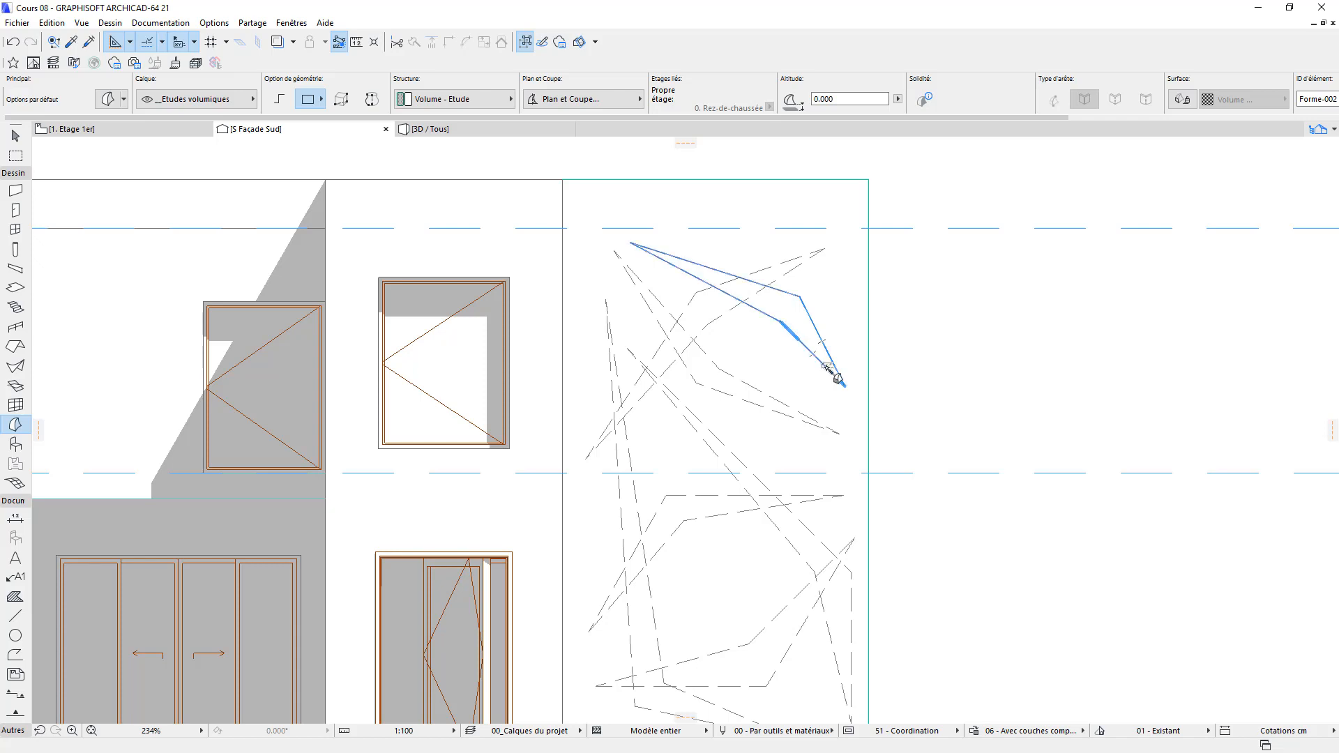
click(825, 361)
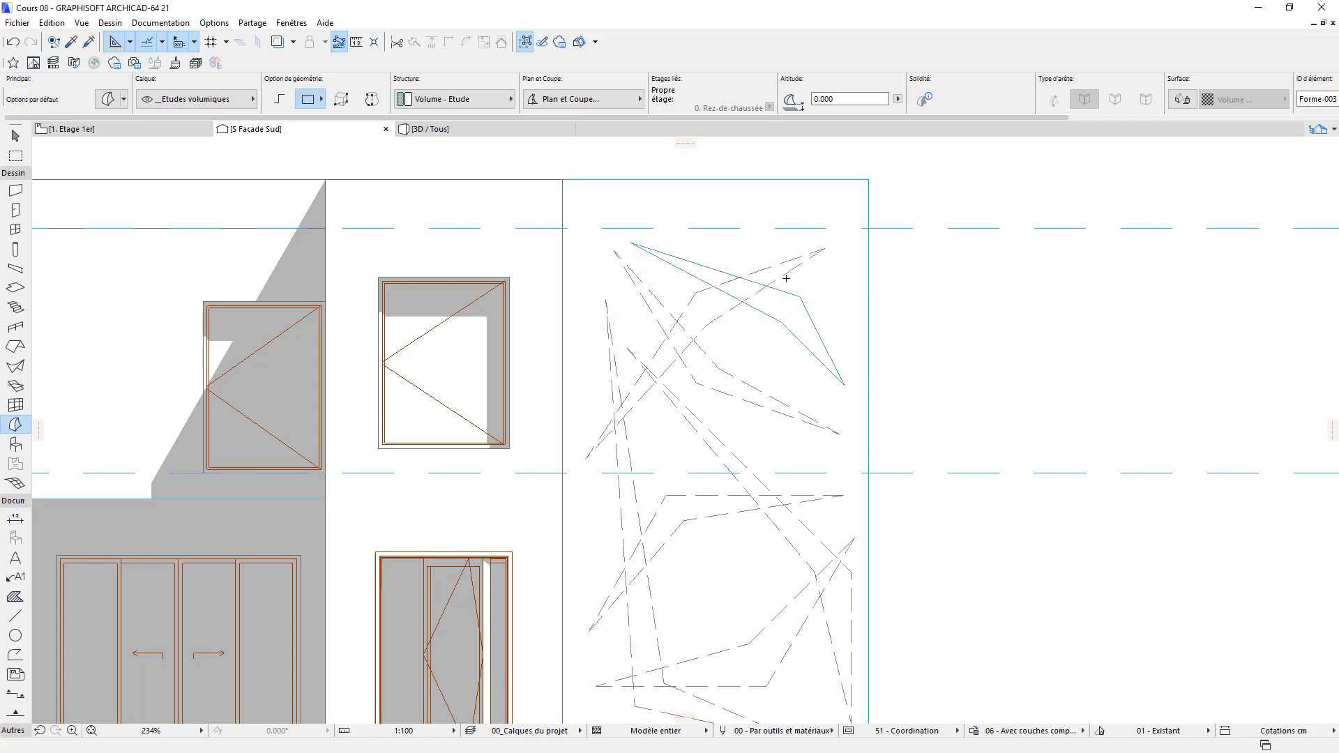
click(9, 132)
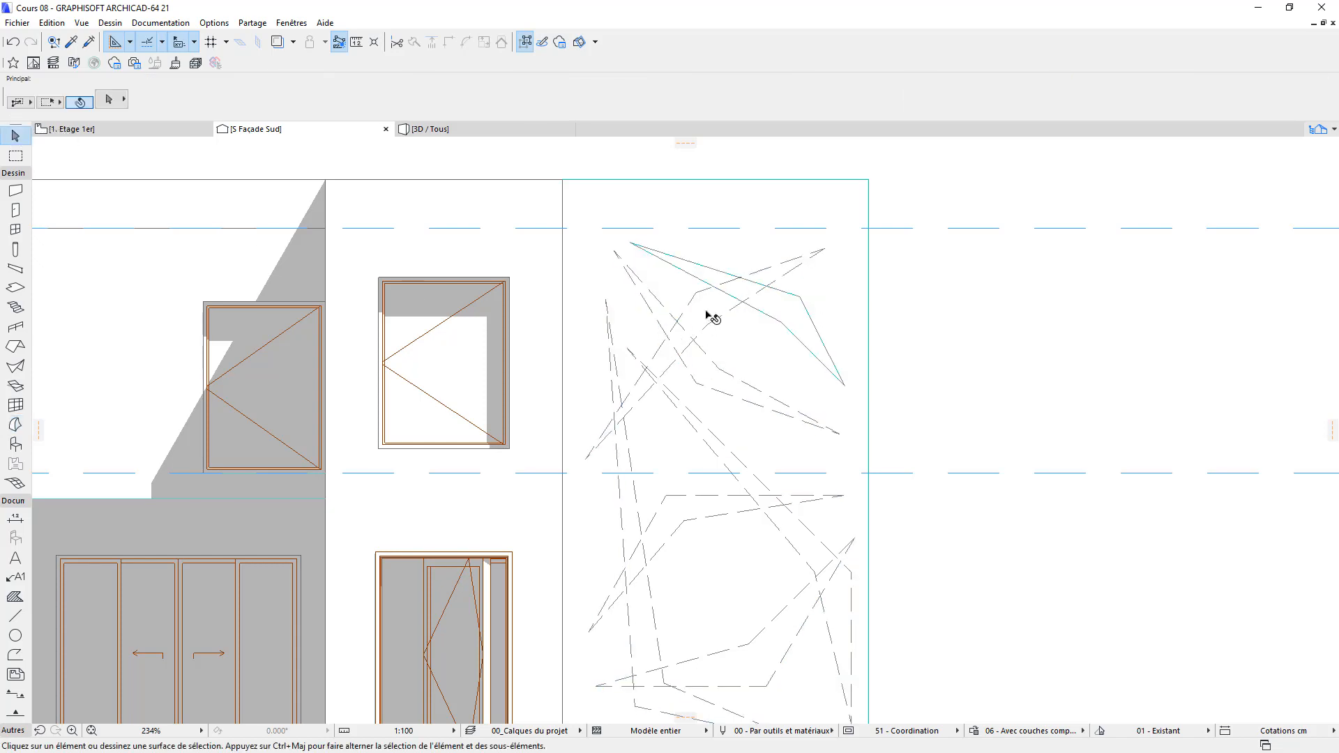
click(708, 311)
click(775, 306)
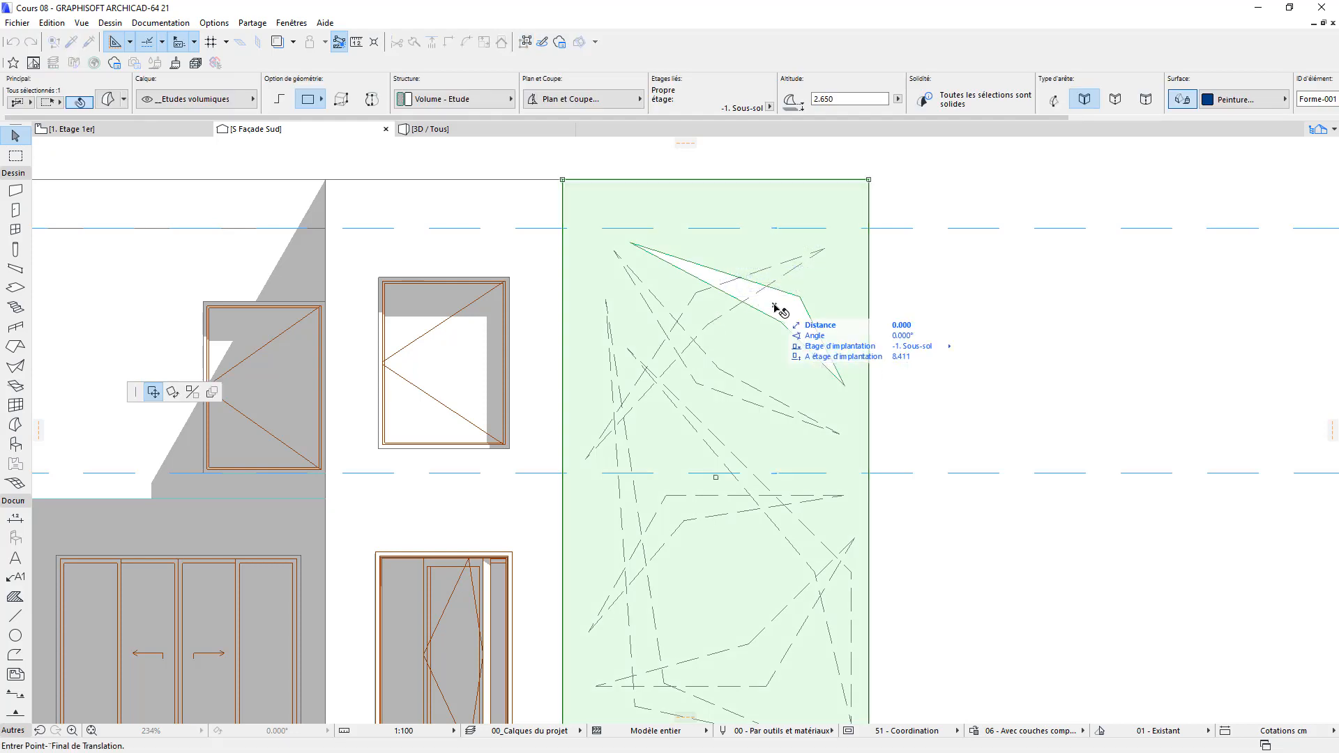
key(Escape)
key(Escape)
click(796, 325)
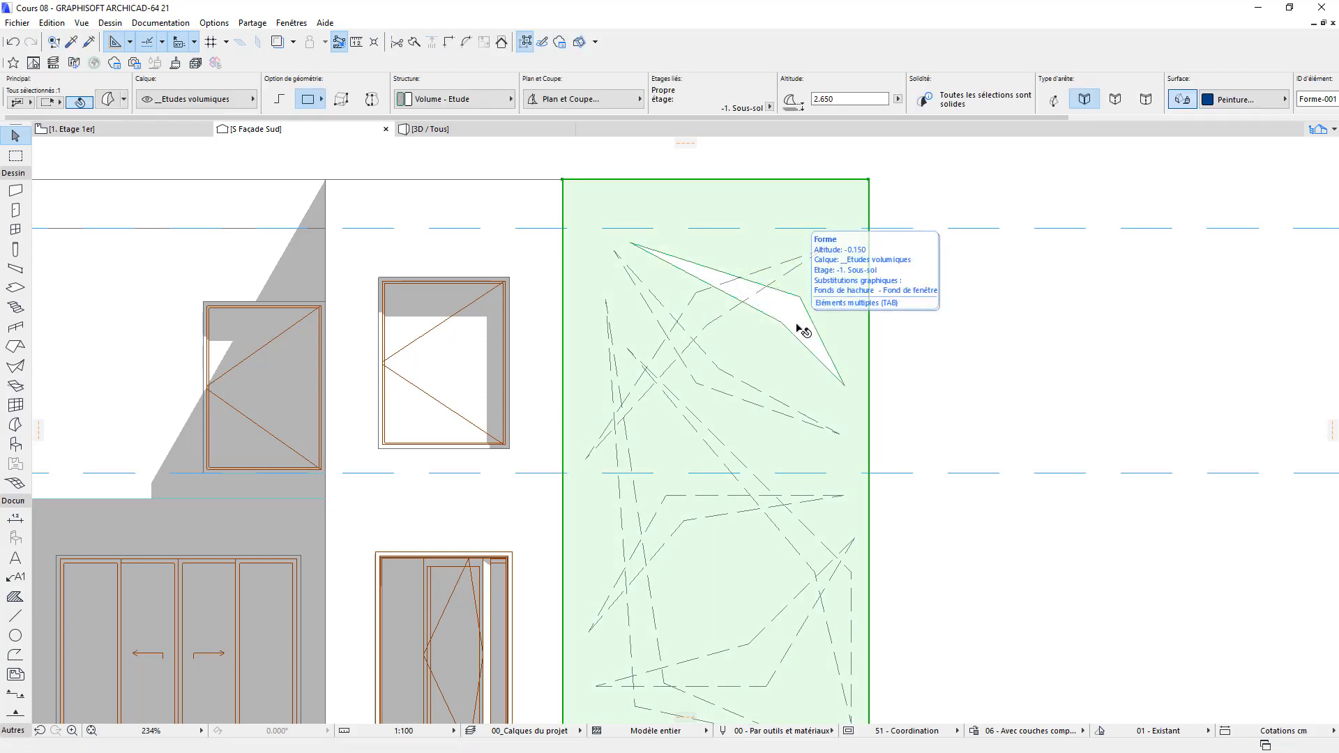
click(955, 349)
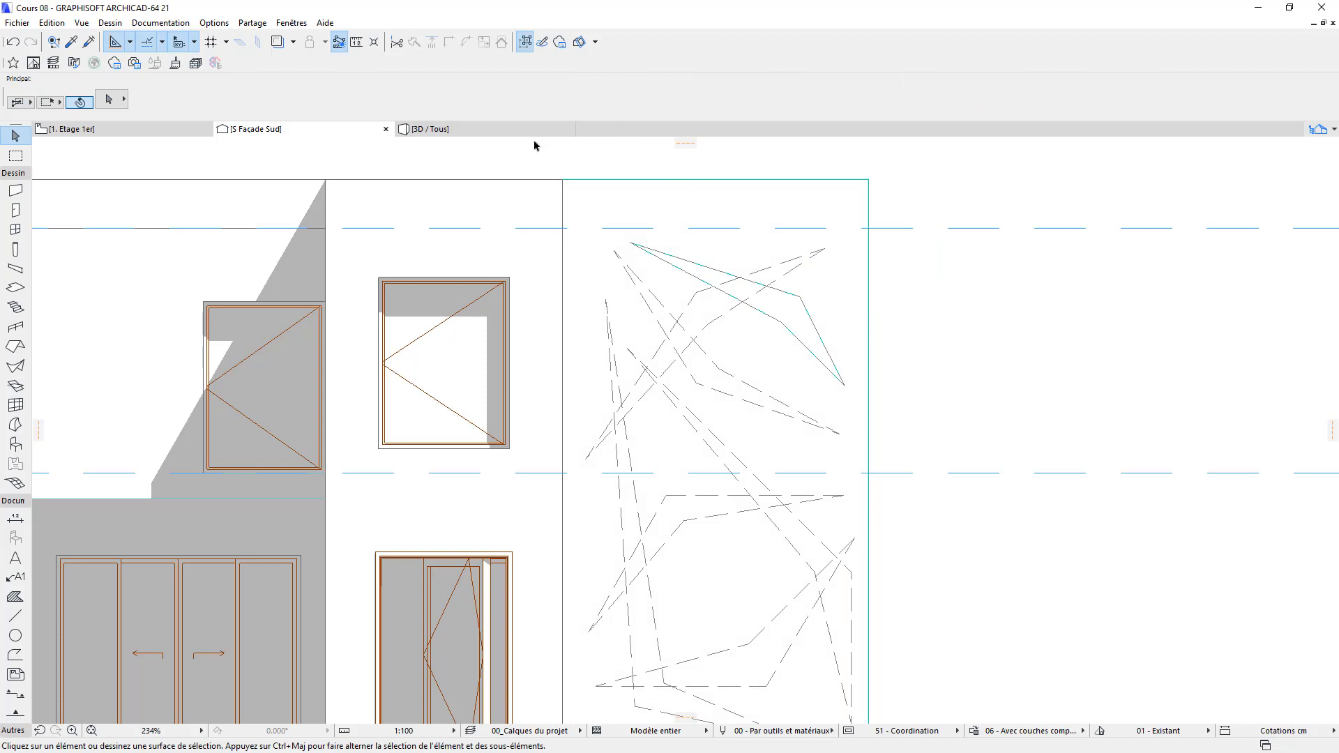
Step: Check where the new sliver morph stands in the 3D view and on the first-floor plan, and return to the south elevation
click(508, 131)
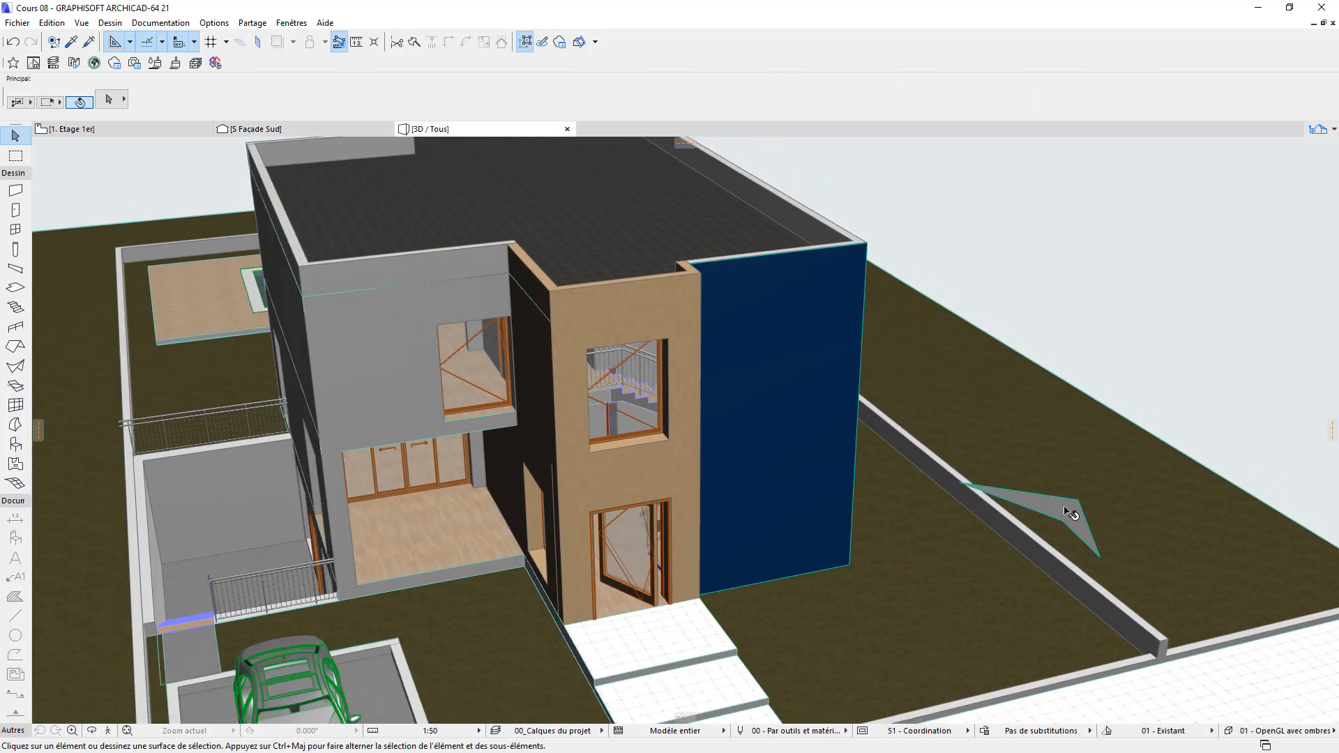
drag(1071, 515, 389, 535)
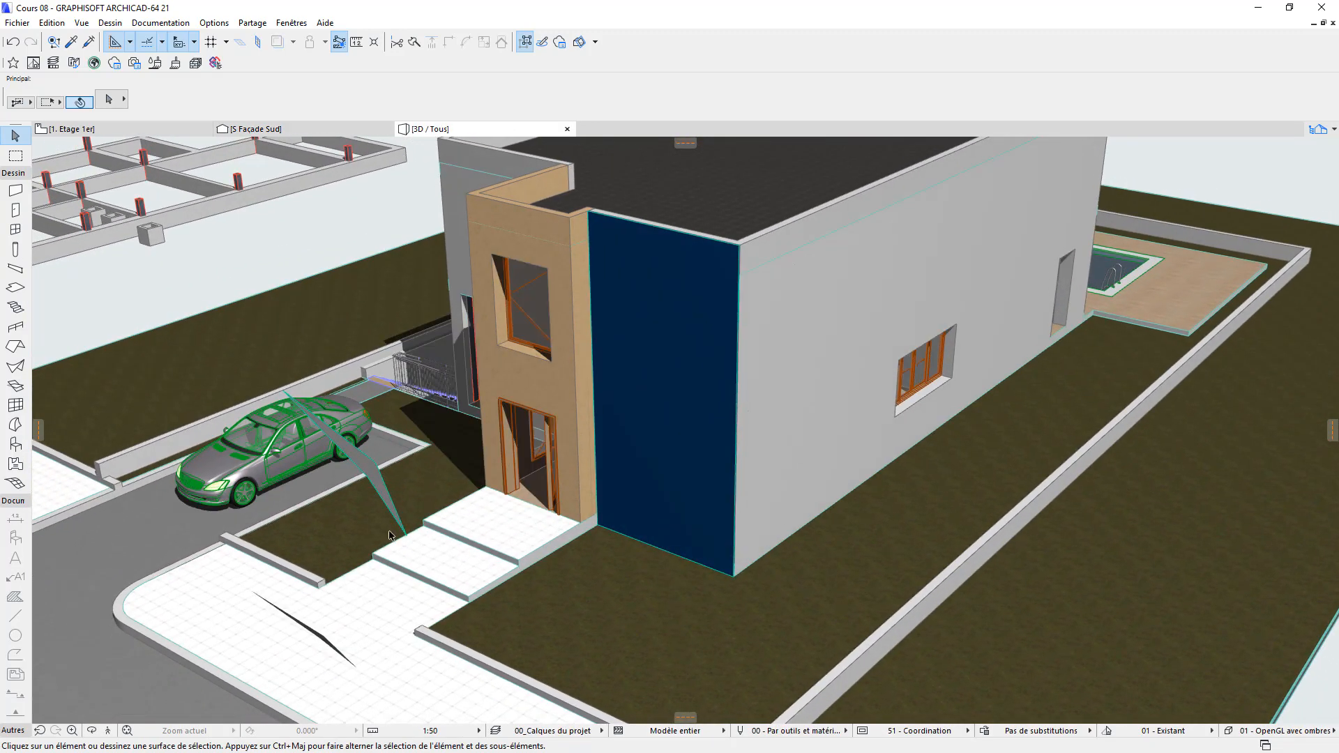
click(361, 478)
click(70, 129)
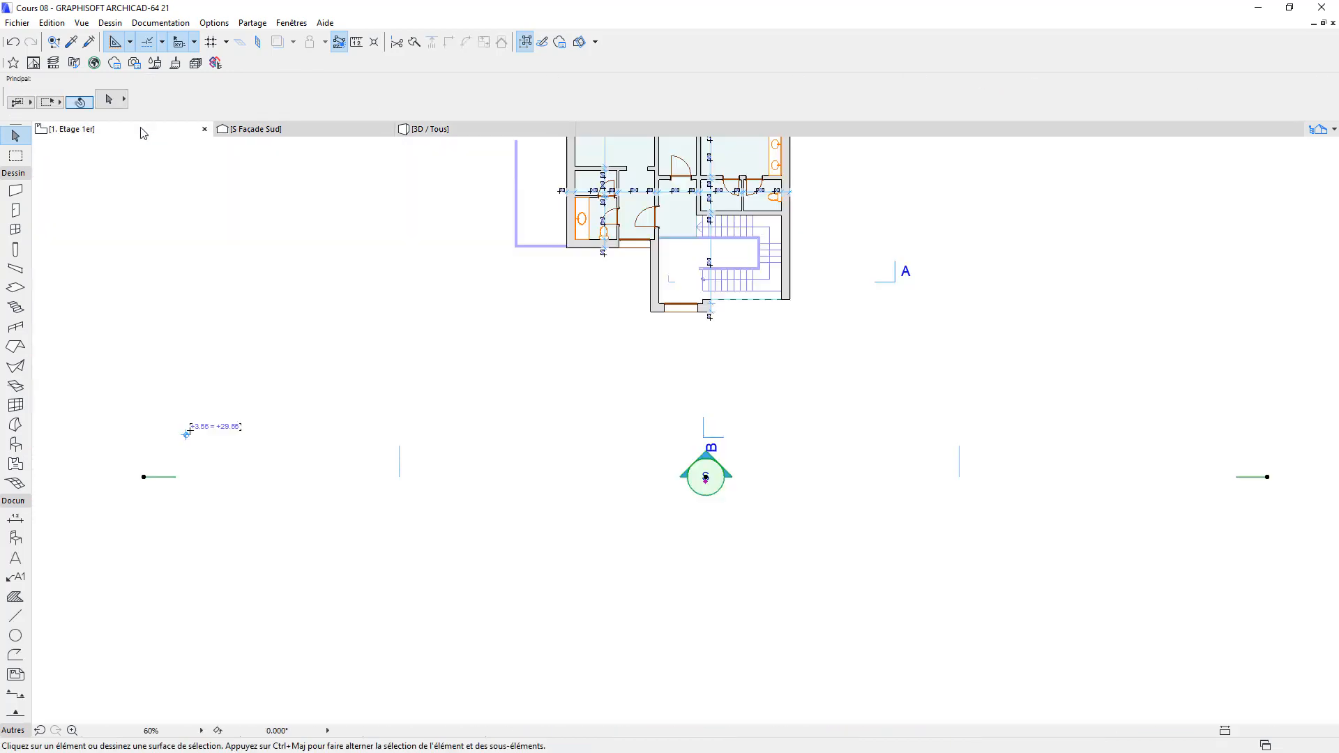
click(334, 130)
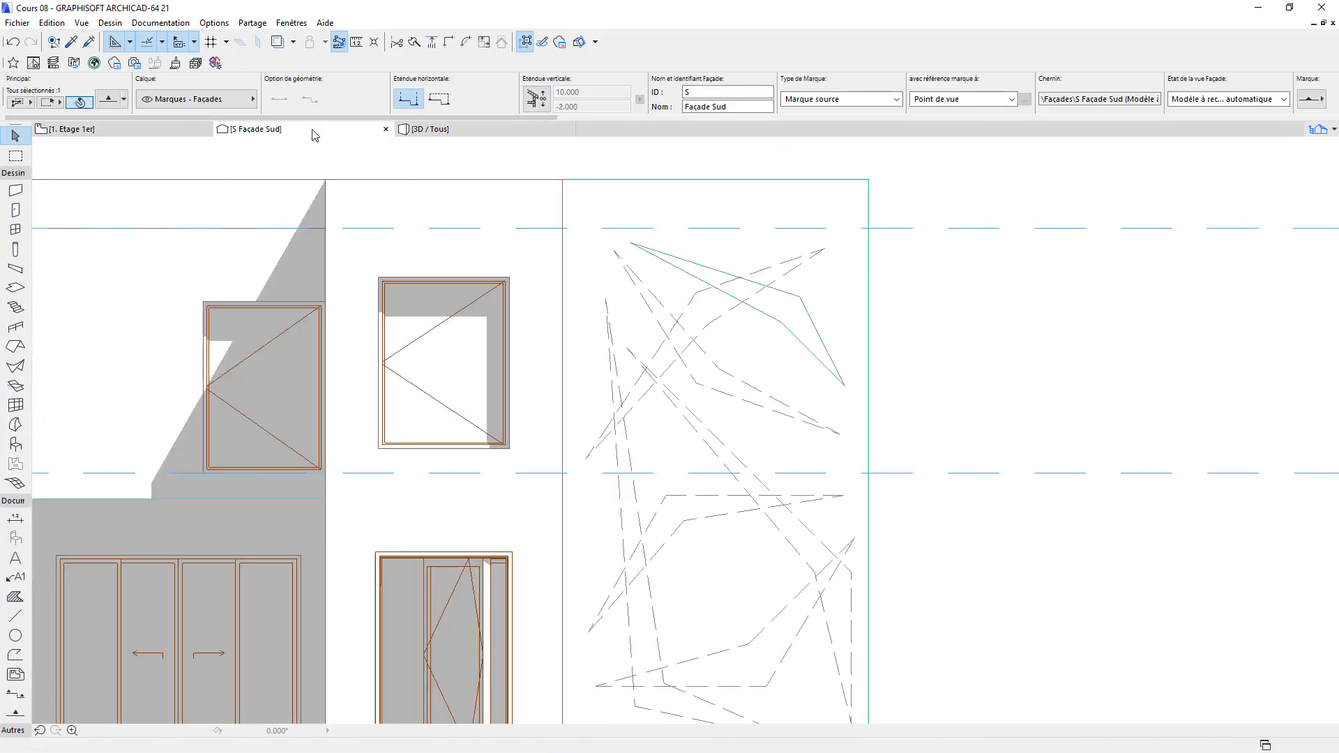
Step: Create morph faces from the remaining sliver outlines on the stairwell panel by tracing each with the Magic Wand
middle_drag(745, 441, 766, 418)
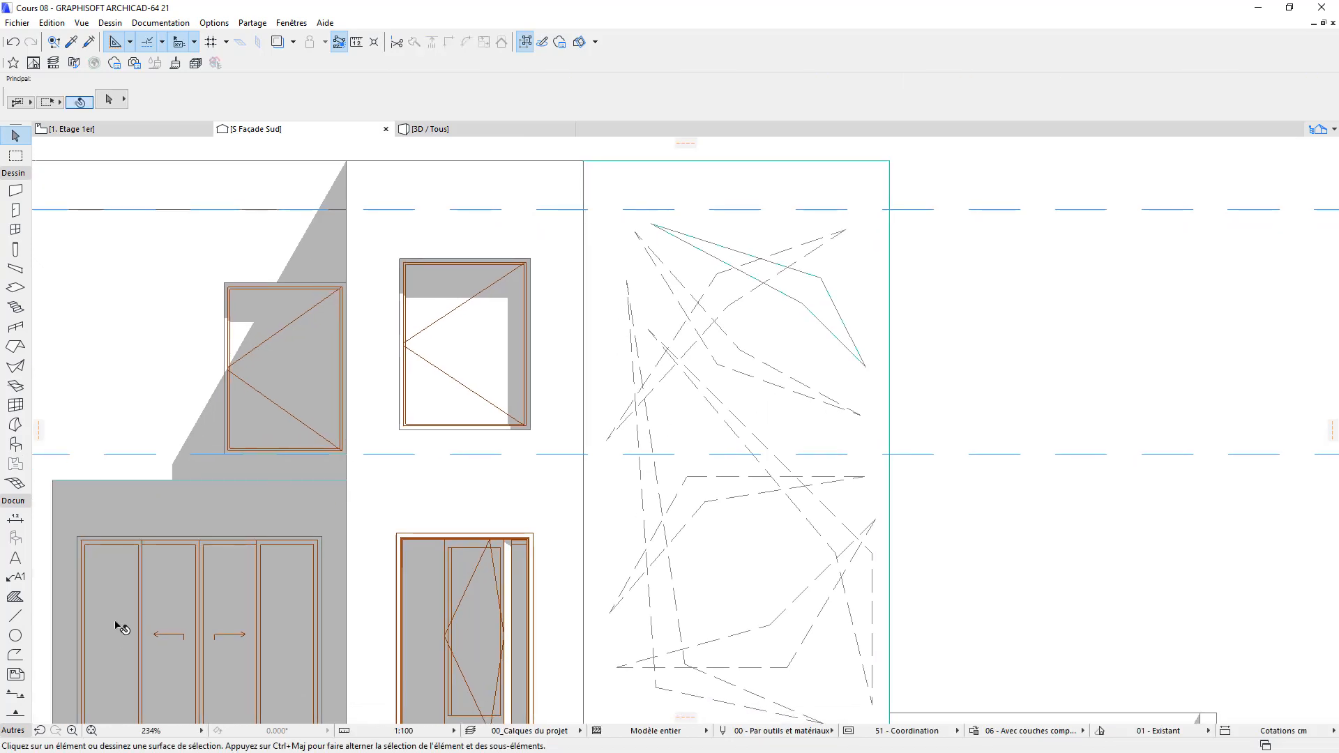
click(15, 424)
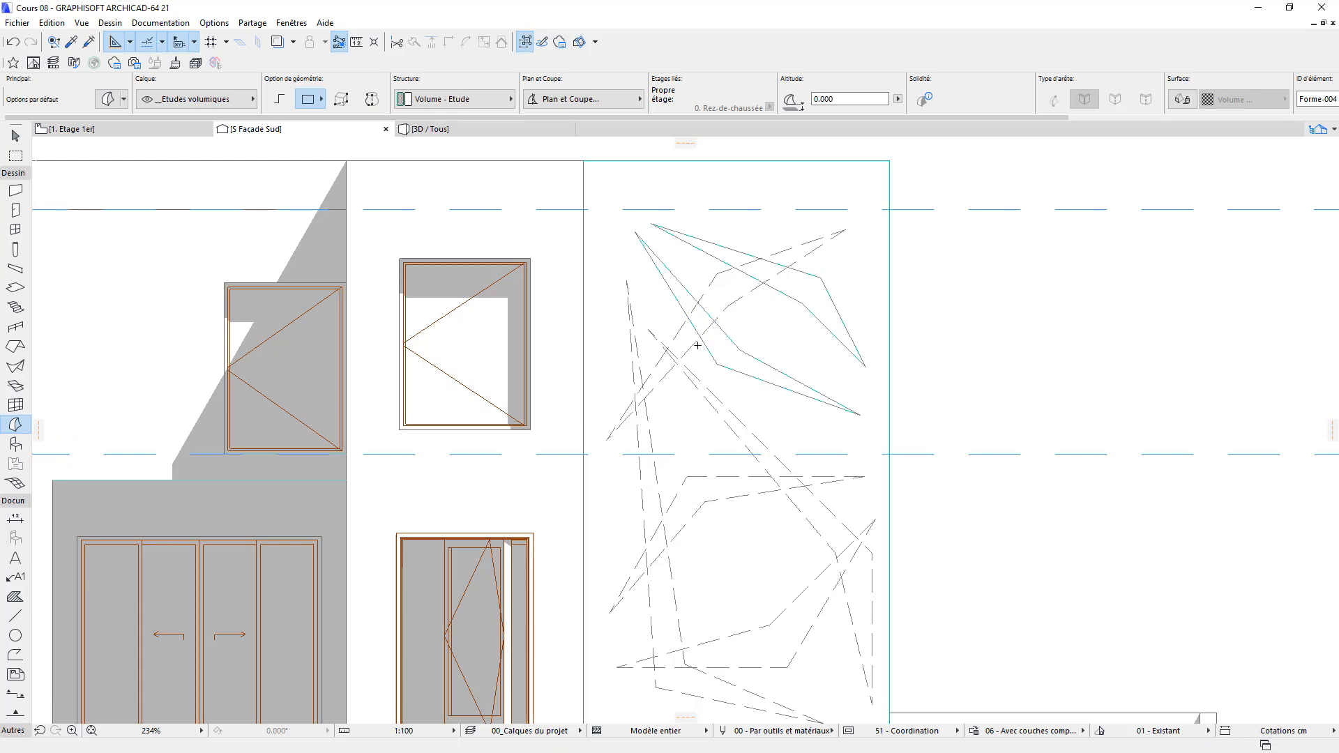
click(704, 373)
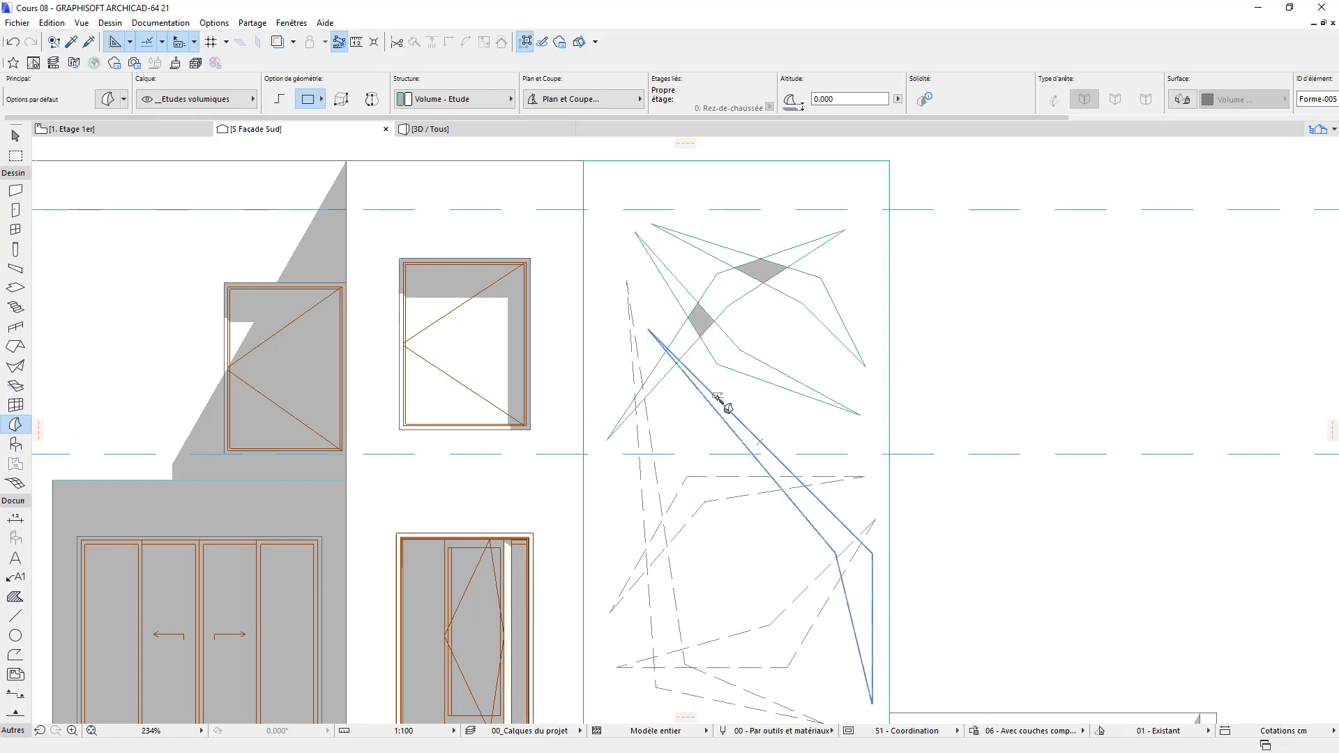
click(719, 399)
click(641, 368)
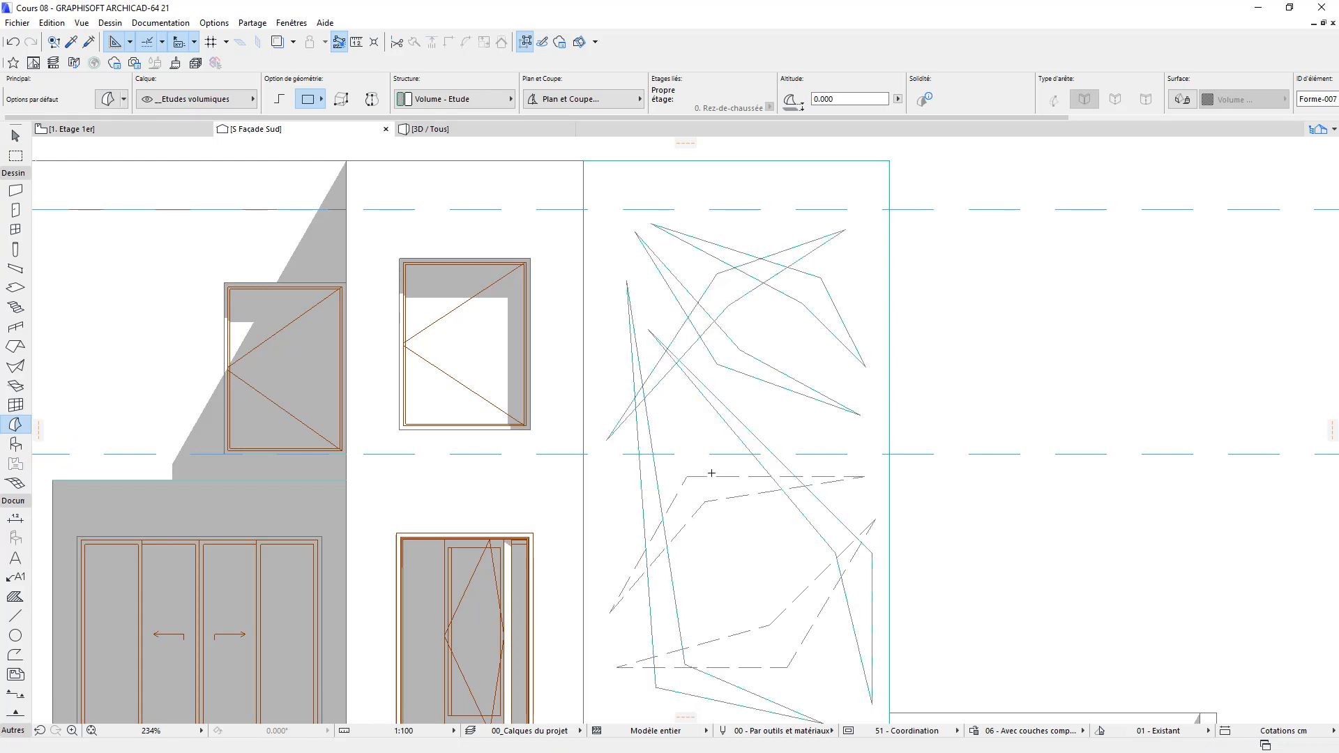
click(762, 539)
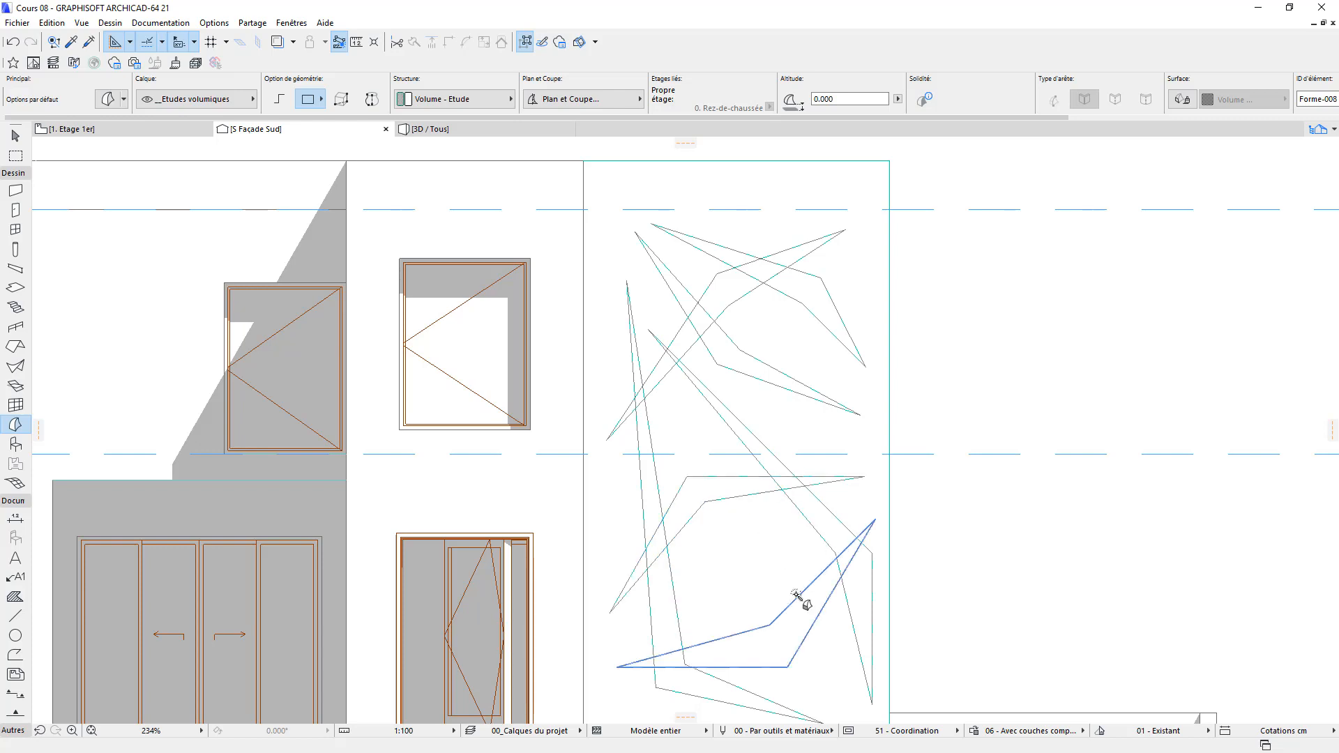
click(797, 597)
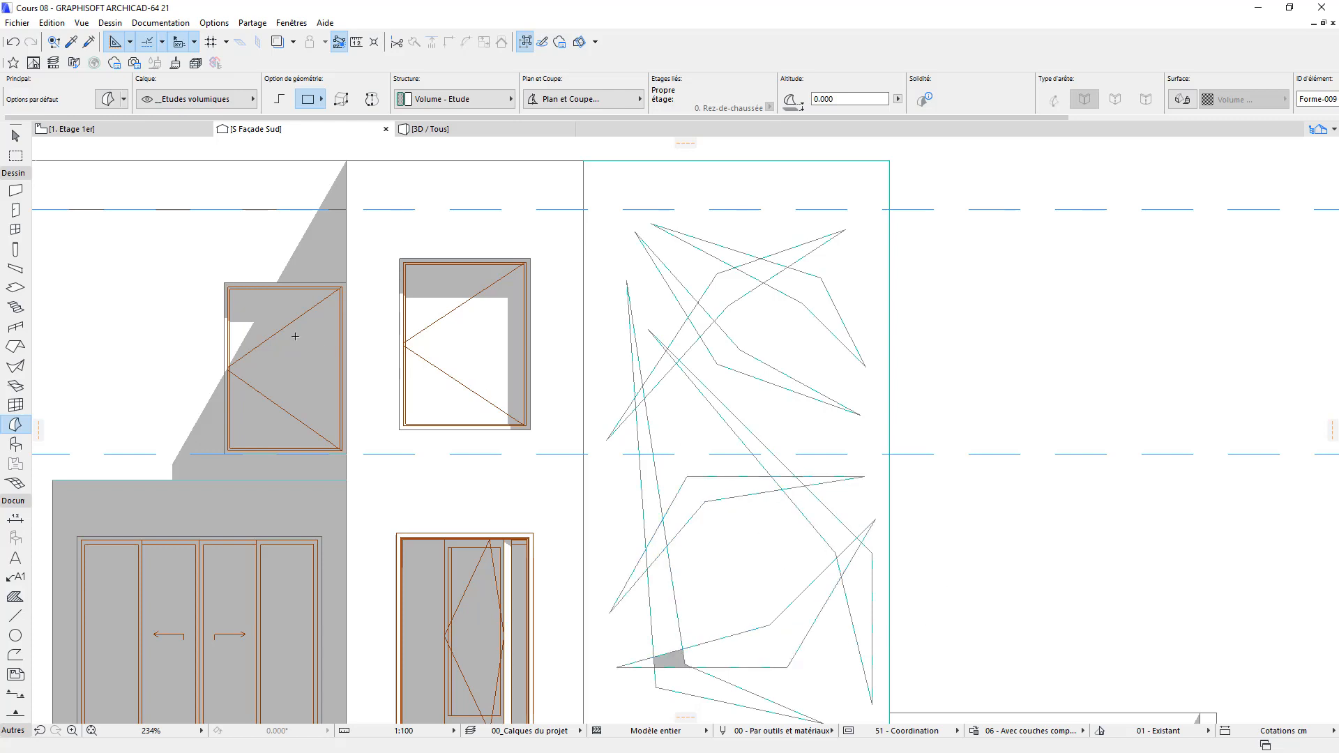
Step: Examine in the 3D view where the sliver morphs stand in relation to the blue stairwell panel
click(430, 129)
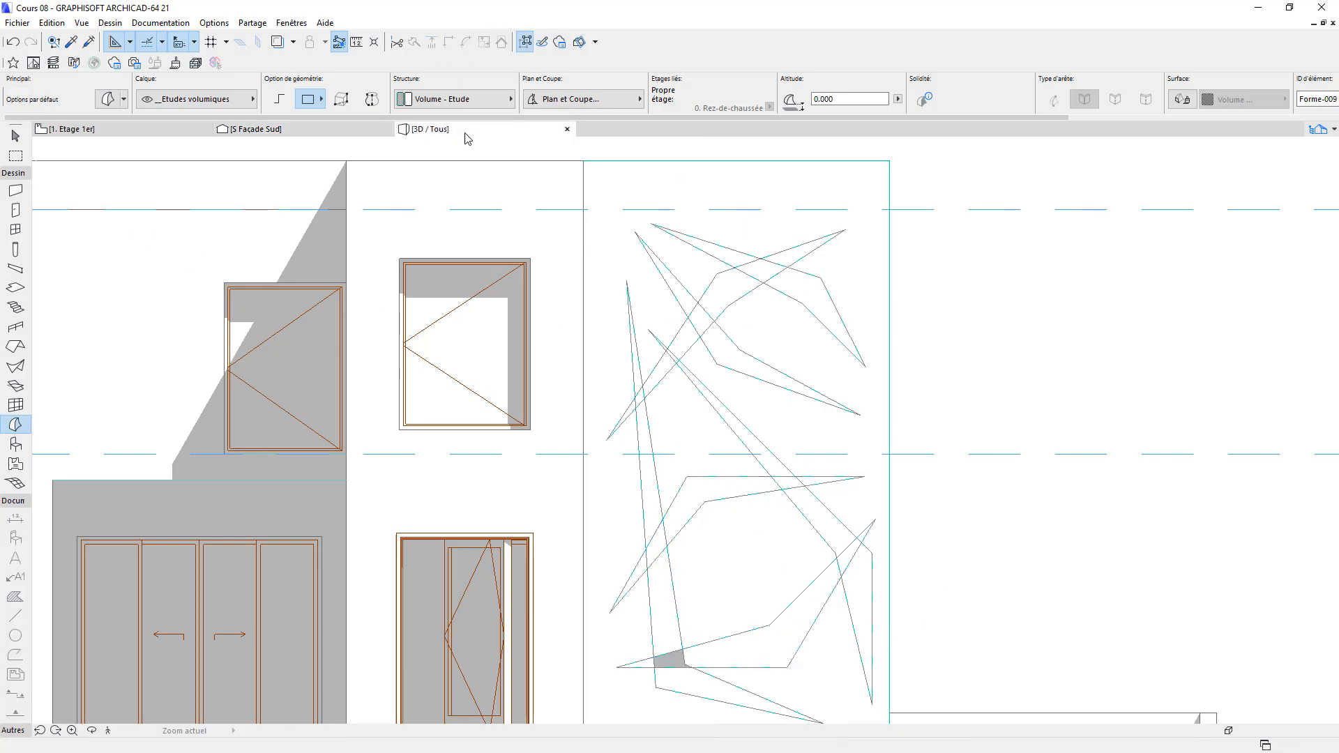
scroll(963, 349, up, 5)
shift+middle_drag(964, 349, 665, 376)
scroll(666, 377, down, 2)
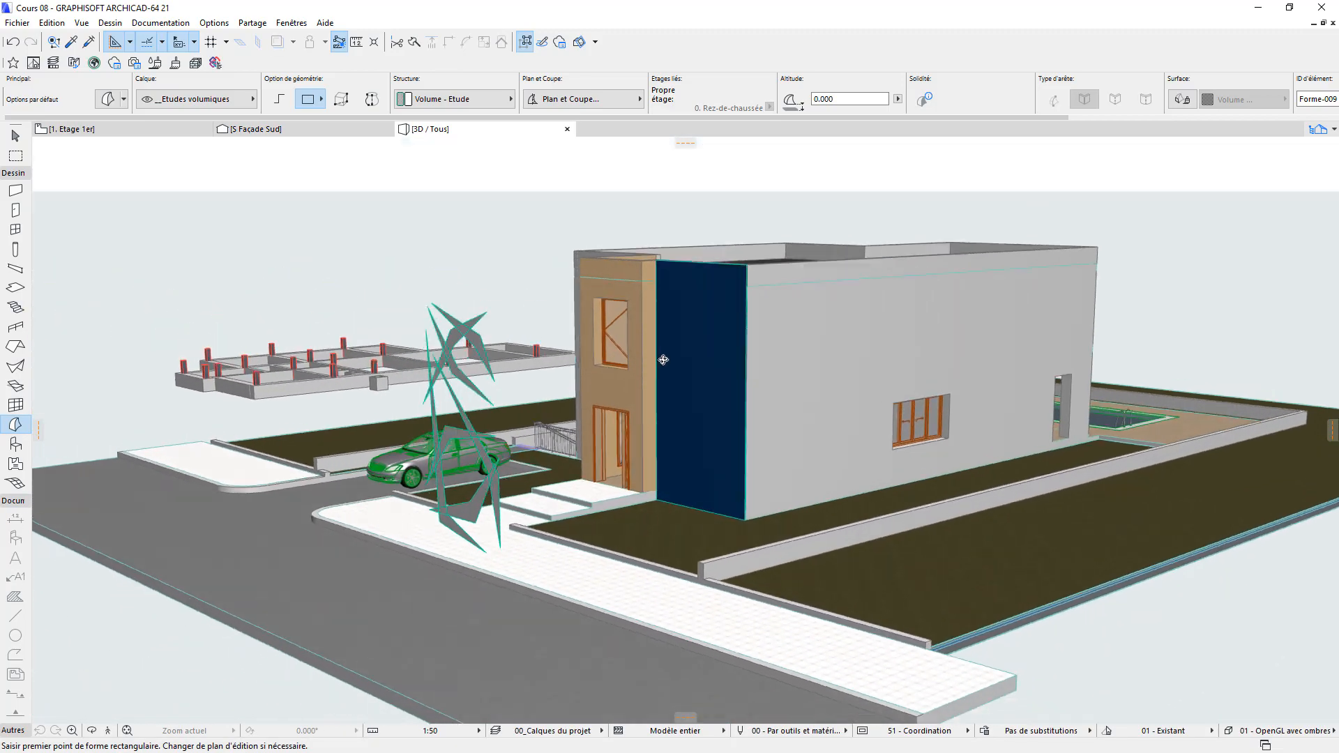
scroll(483, 481, up, 5)
shift+middle_drag(484, 520, 458, 546)
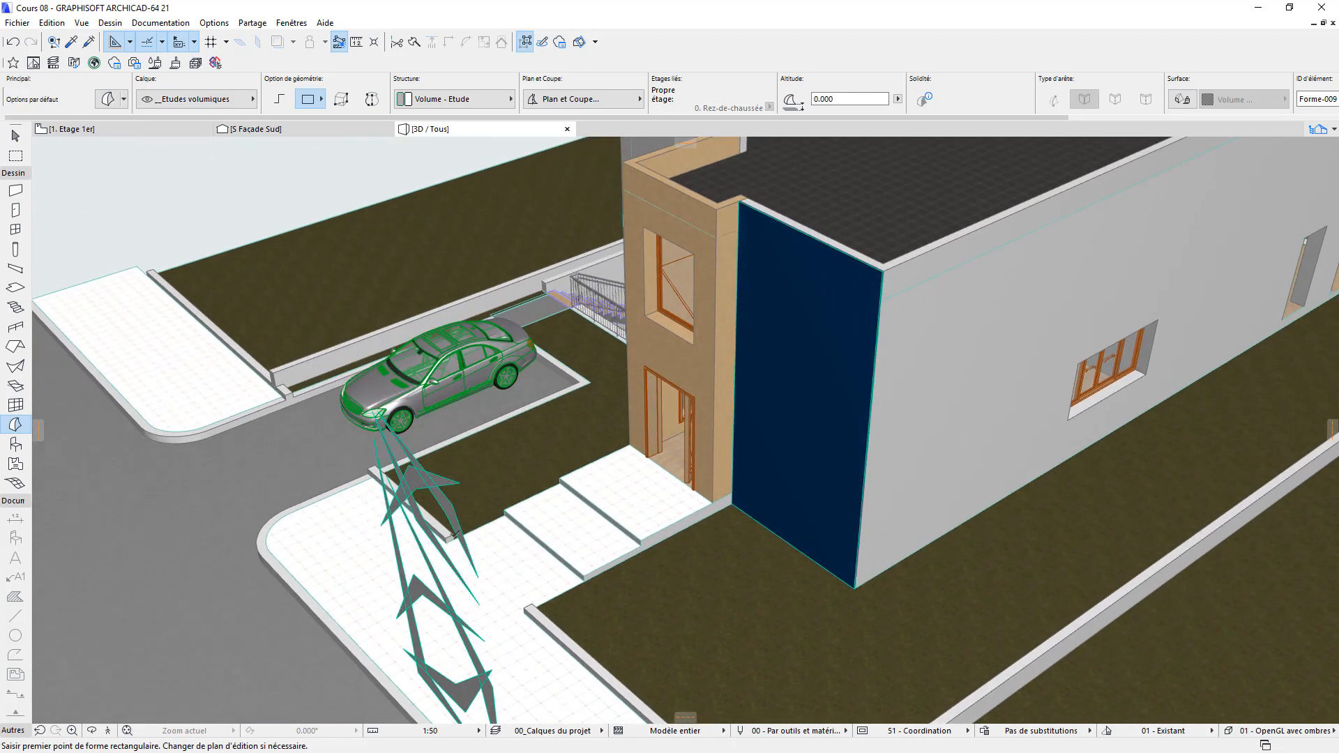
Step: On the first-floor plan, select the sliver morphs without the elevation and section markers and move them straight up to just in front of the stairwell panel
click(127, 132)
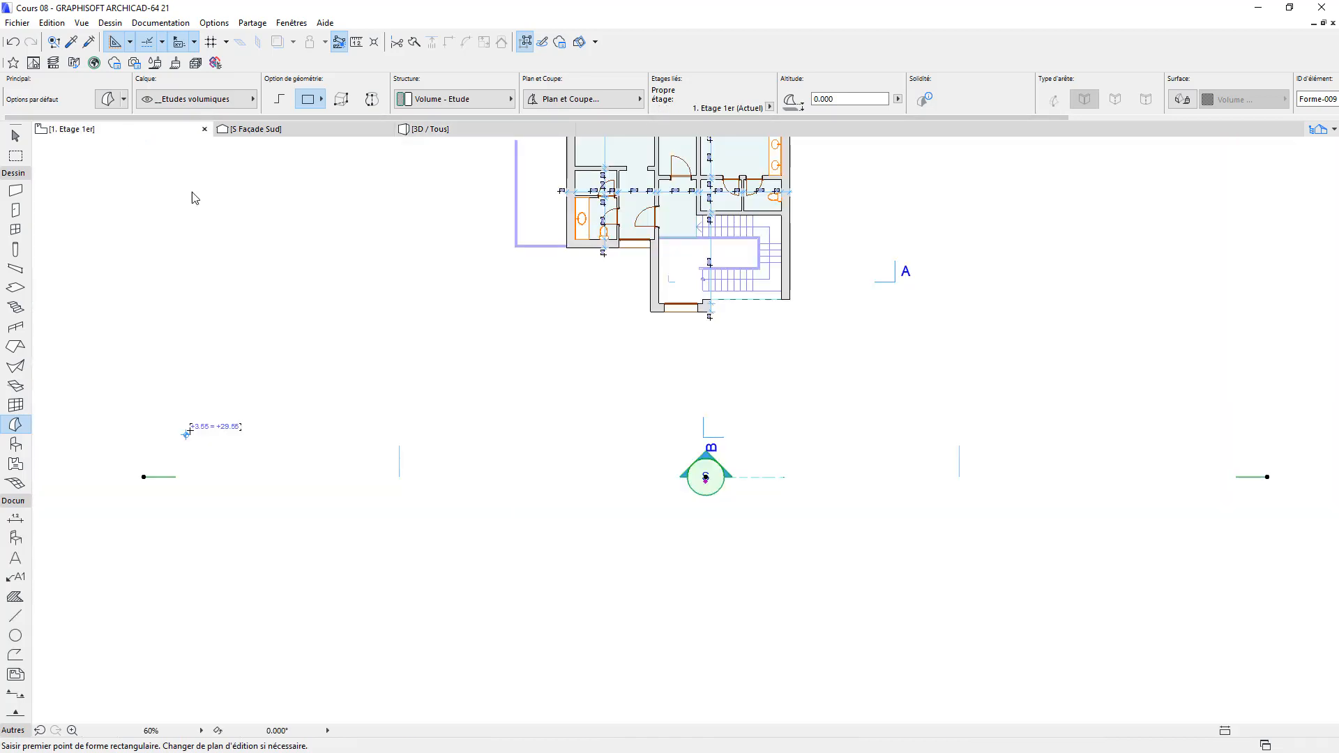
click(705, 389)
scroll(788, 488, up, 2)
scroll(787, 491, up, 2)
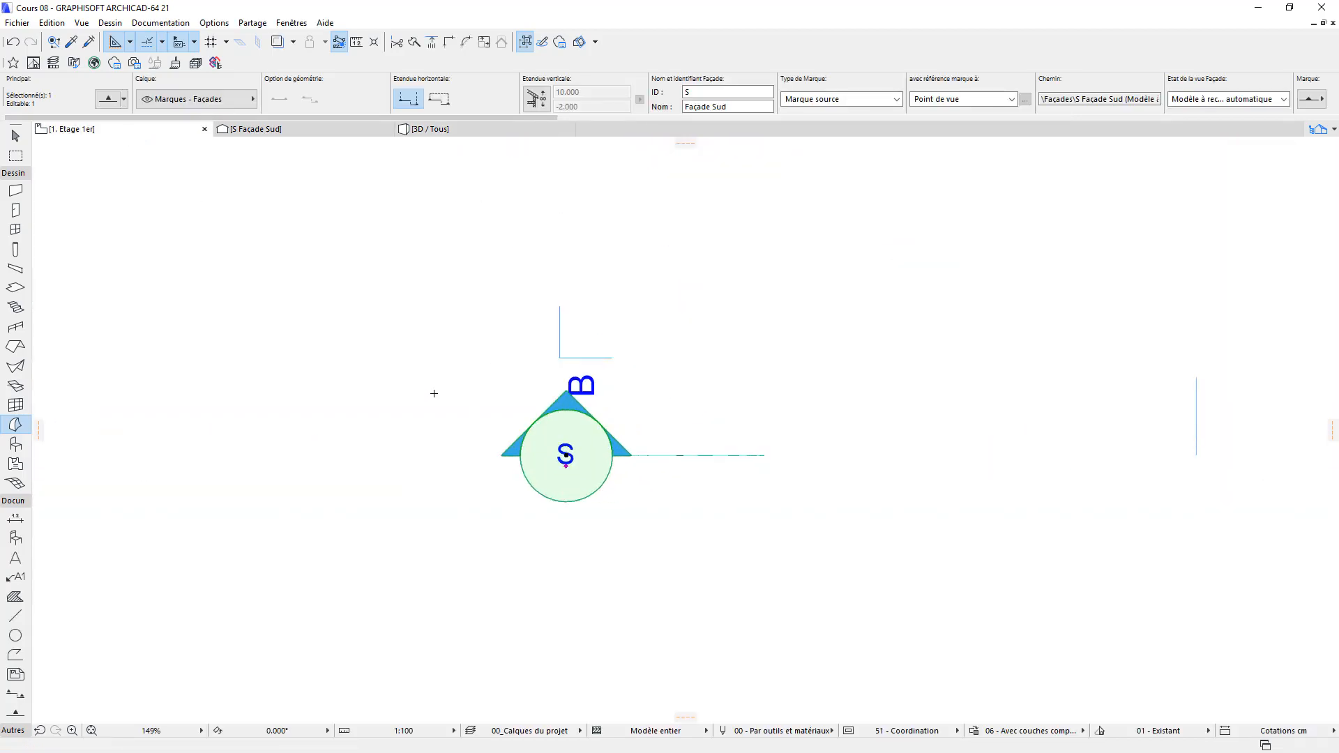
click(16, 137)
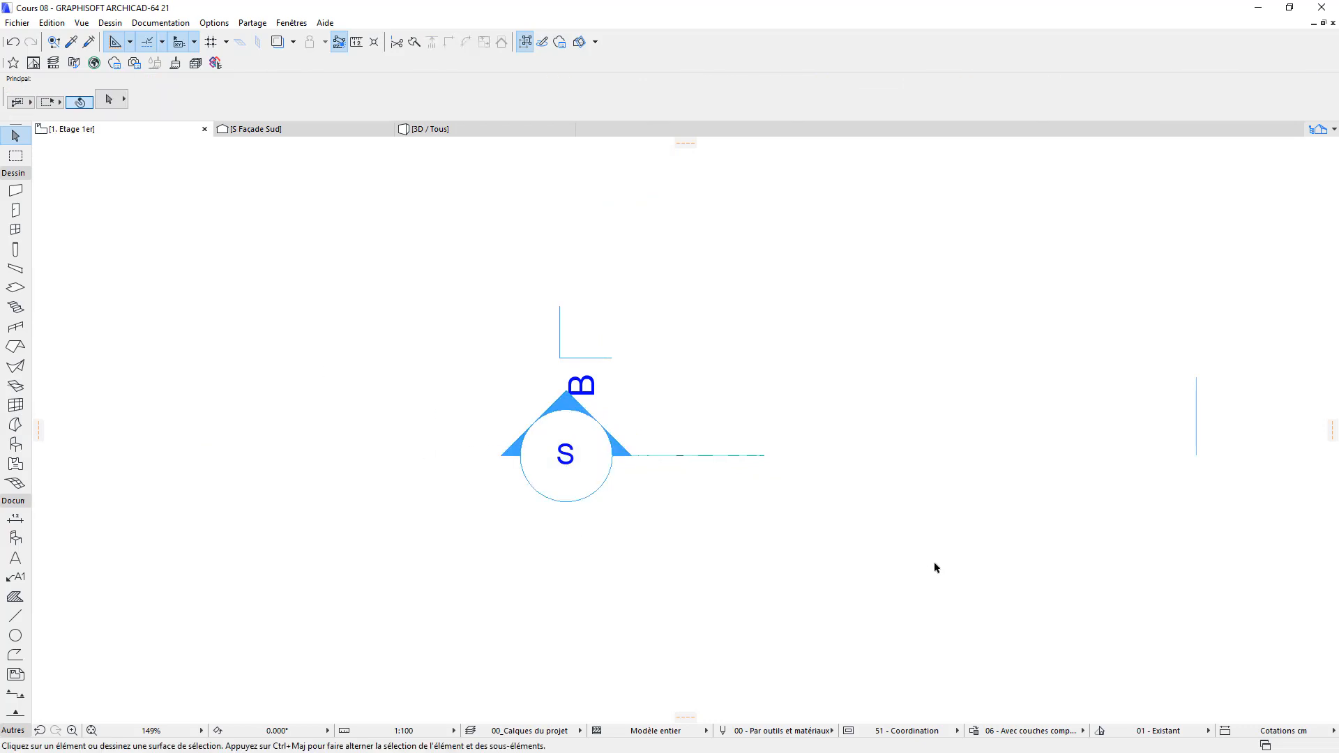
drag(935, 567, 311, 374)
click(562, 404)
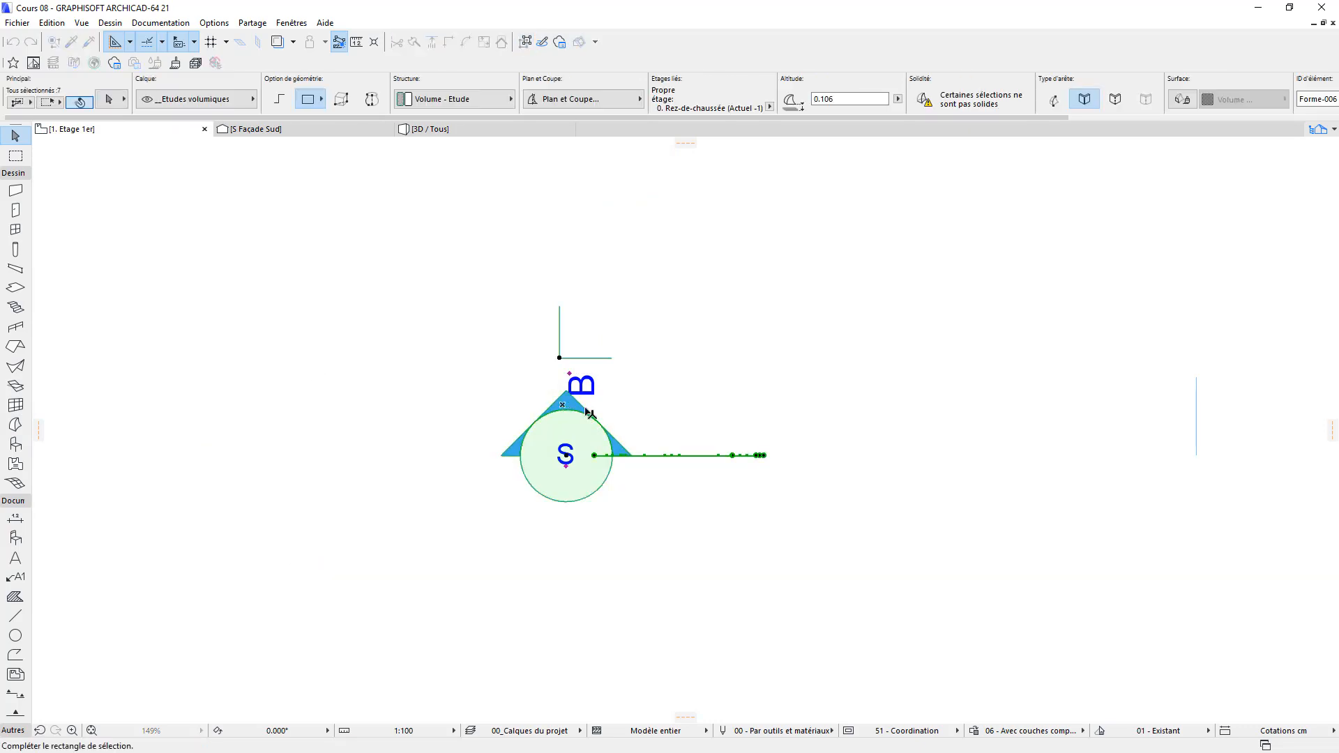
scroll(662, 391, down, 3)
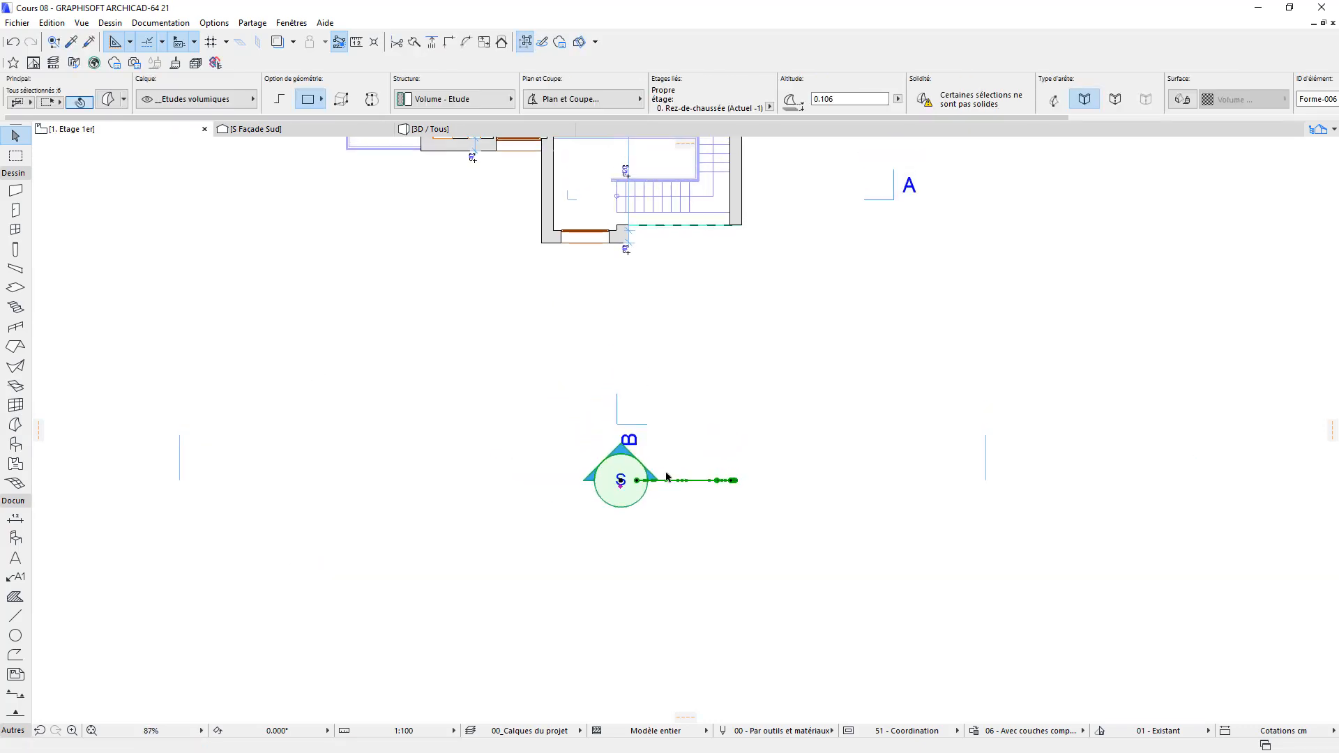
click(595, 530)
shift+click(618, 492)
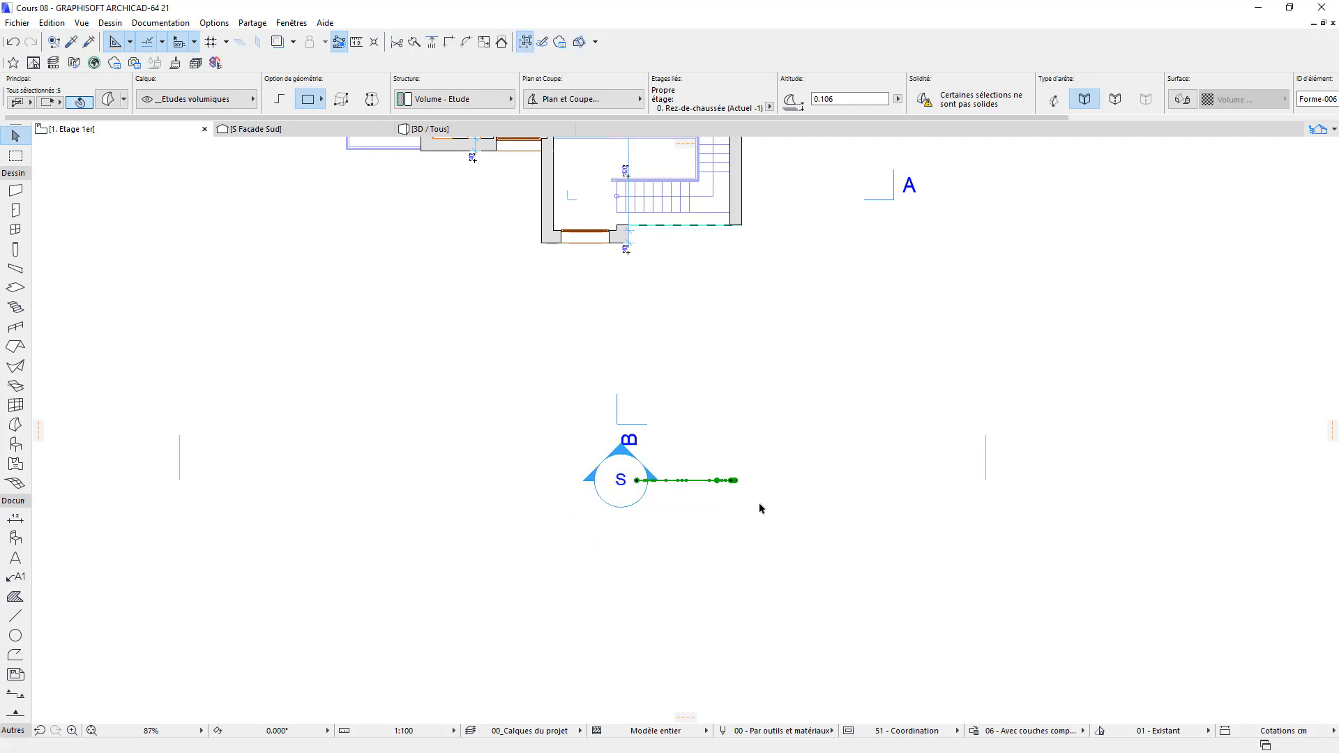
key(ctrl+d)
click(732, 481)
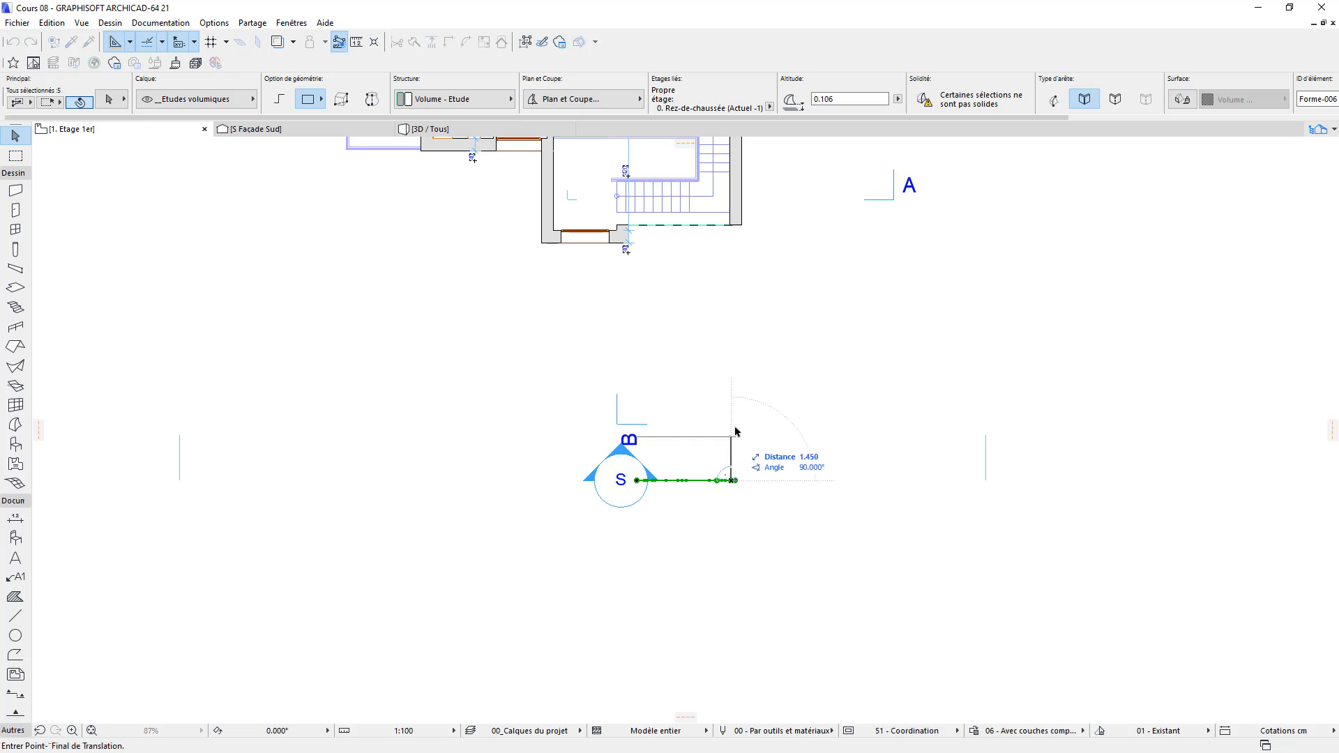
click(732, 265)
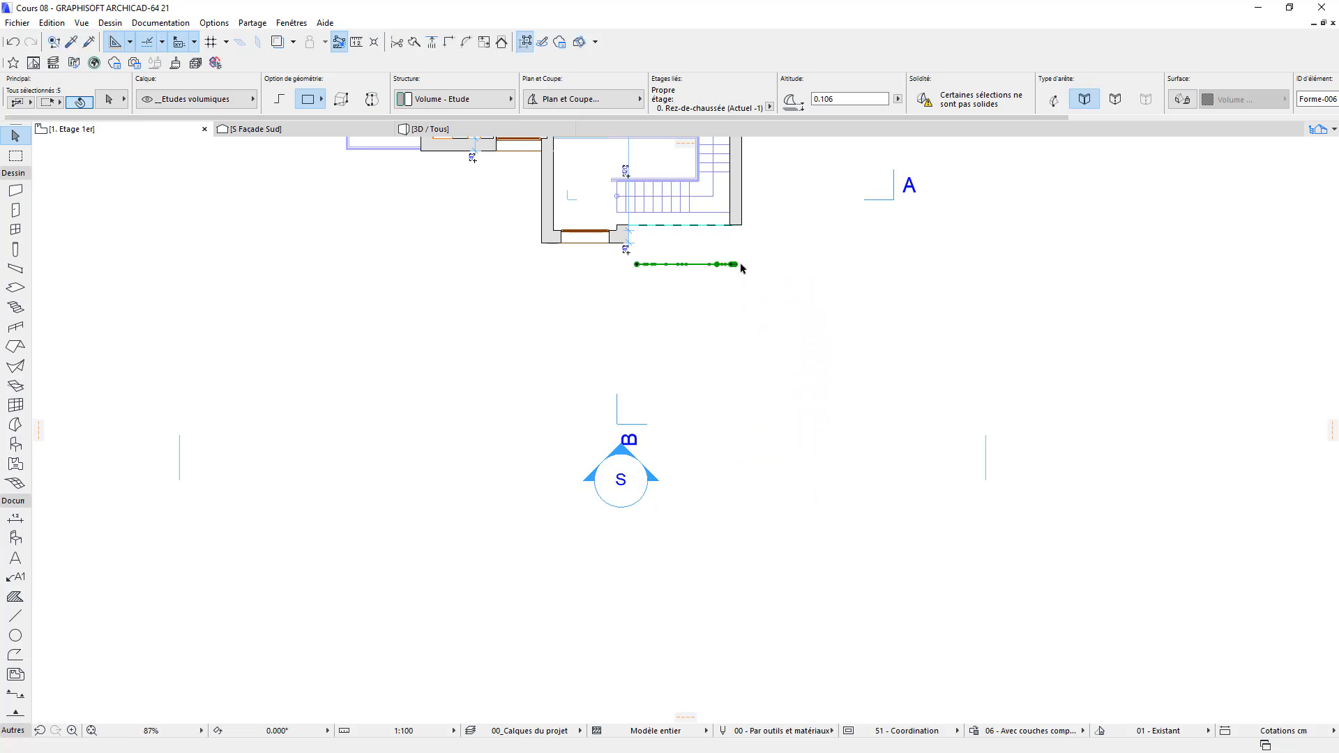
click(759, 272)
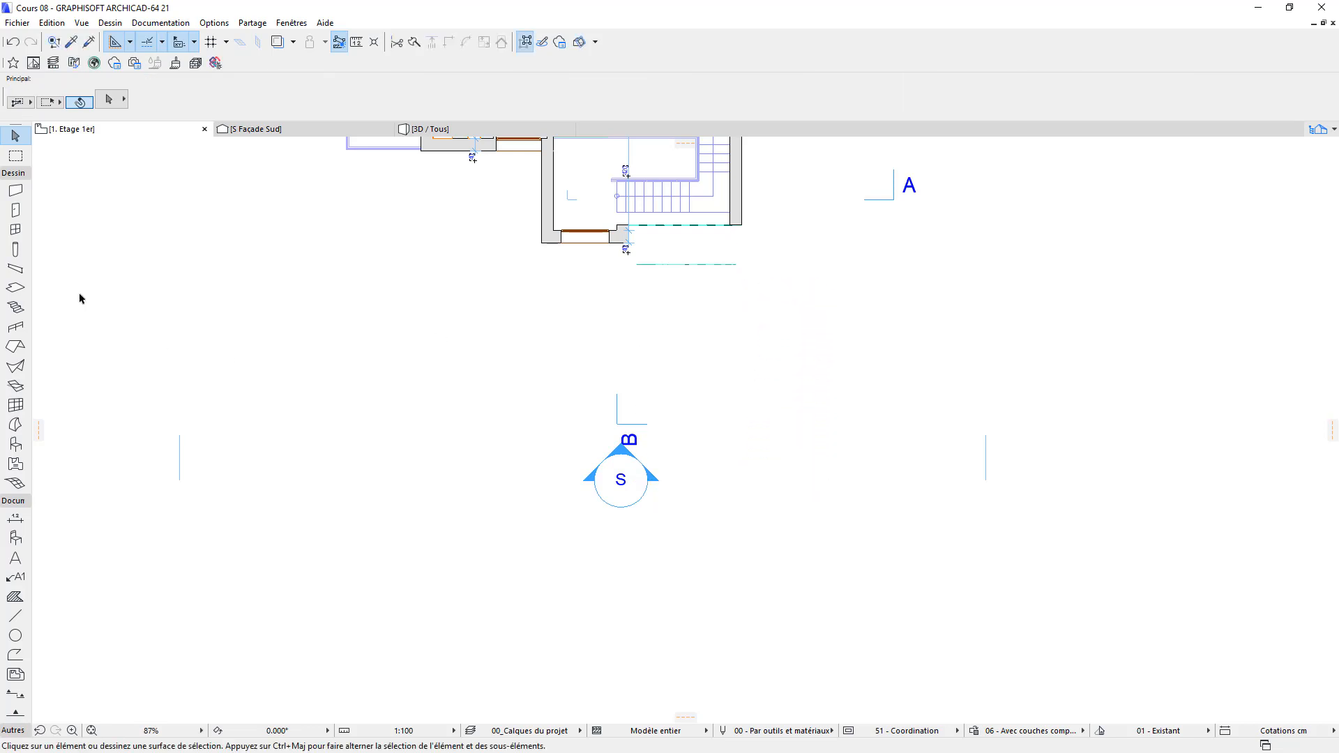
Step: Draw a marquee around the stairwell panel and the moved slivers, and show only that zone in 3D
click(16, 156)
click(601, 200)
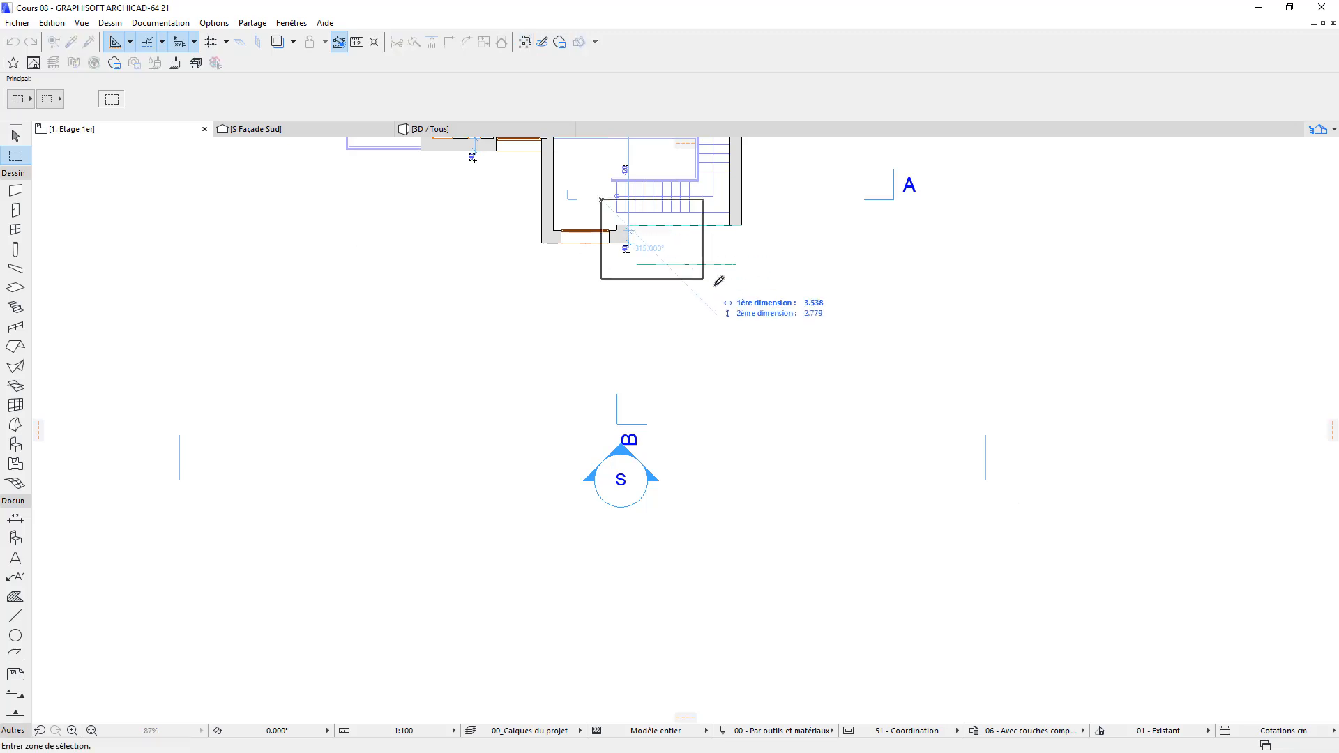
click(770, 300)
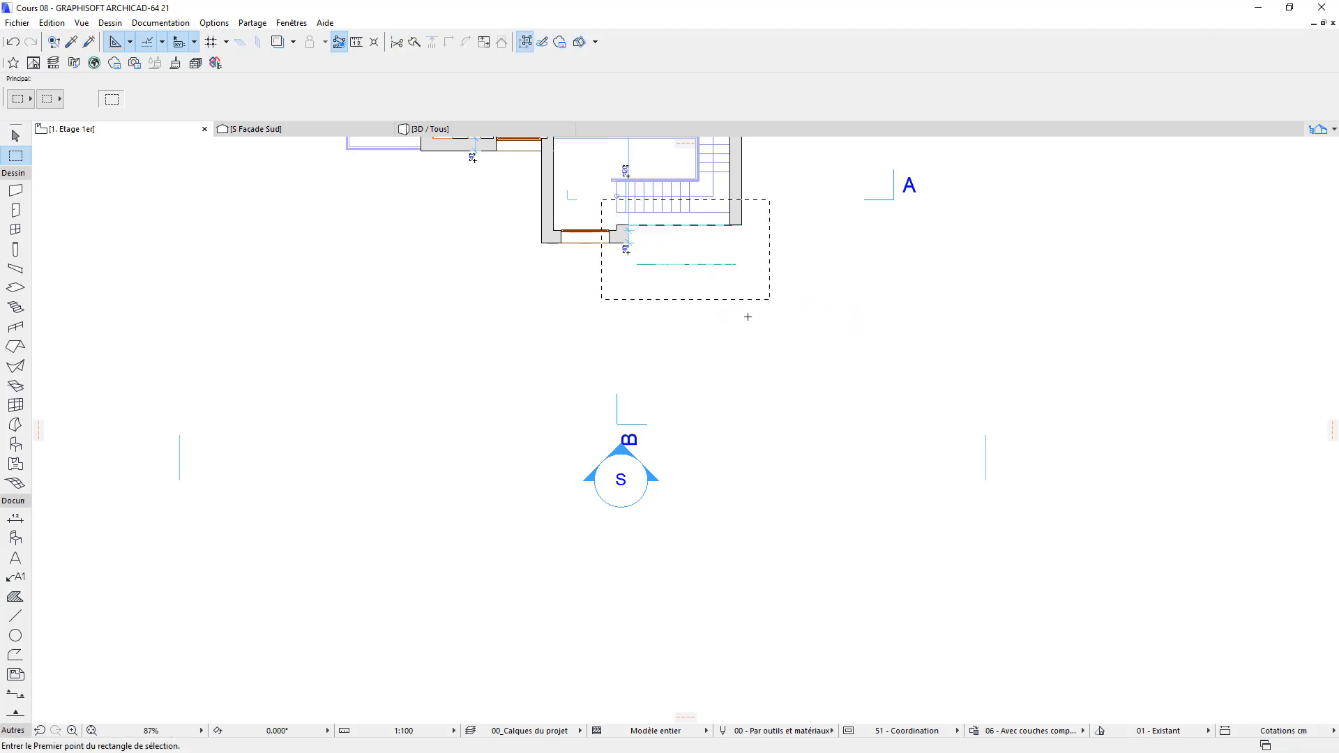
click(45, 90)
key(F5)
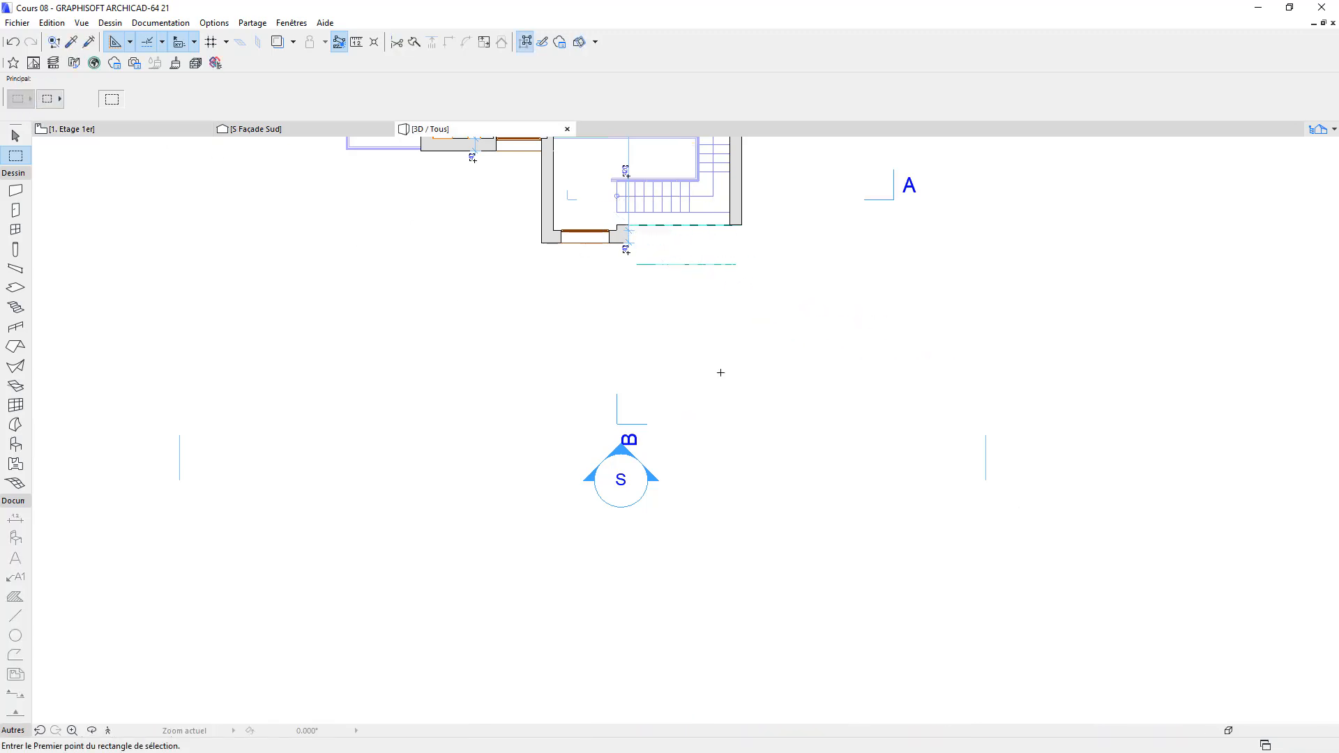
shift+middle_drag(799, 458, 860, 475)
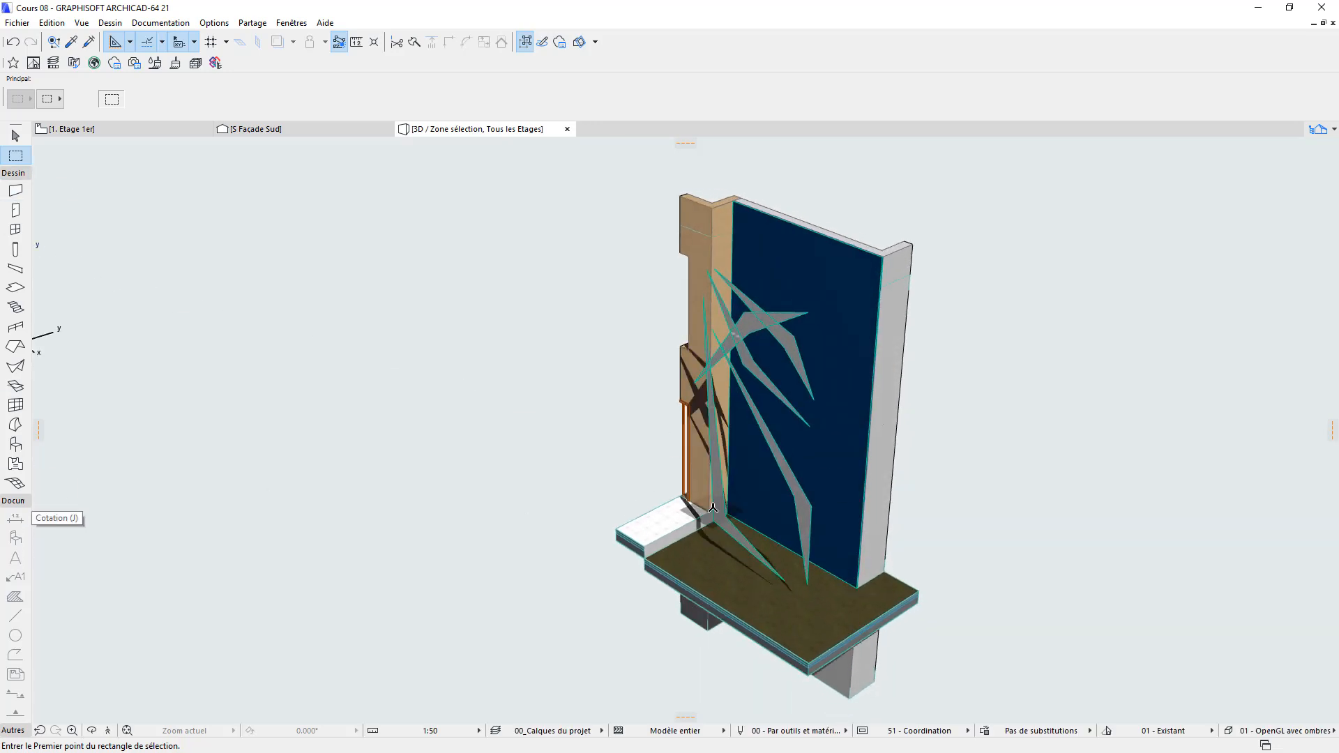
Step: Extrude the topmost sliver morph perpendicularly through the blue stairwell panel to beyond its back face
click(18, 138)
scroll(727, 340, up, 2)
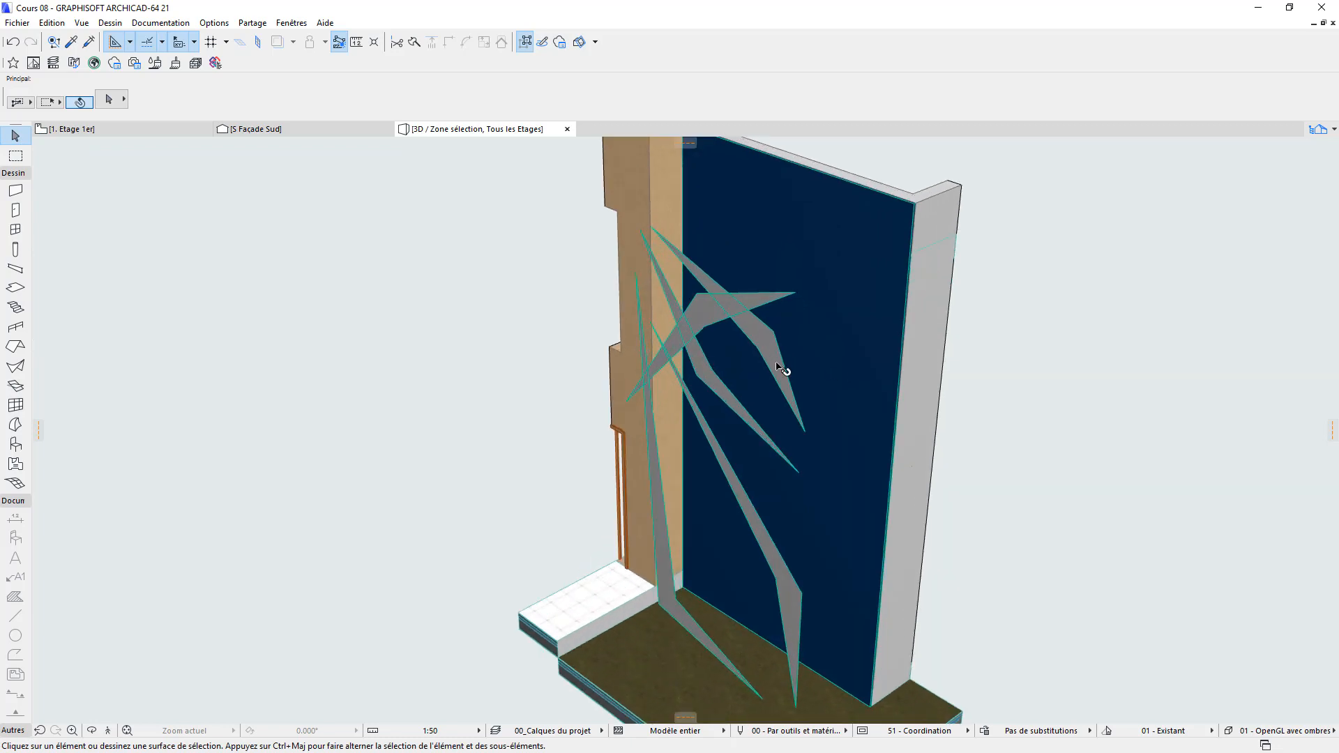
click(767, 338)
click(801, 316)
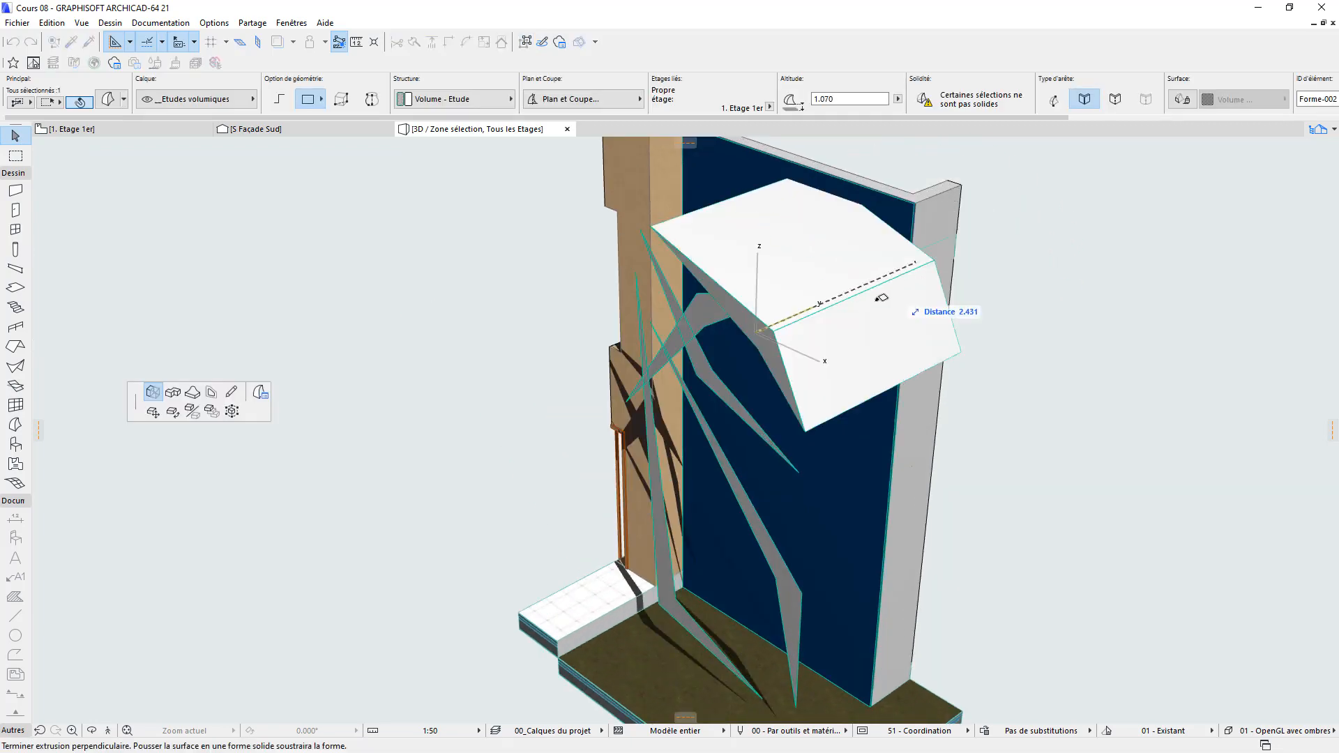
shift+middle_drag(788, 317, 1209, 236)
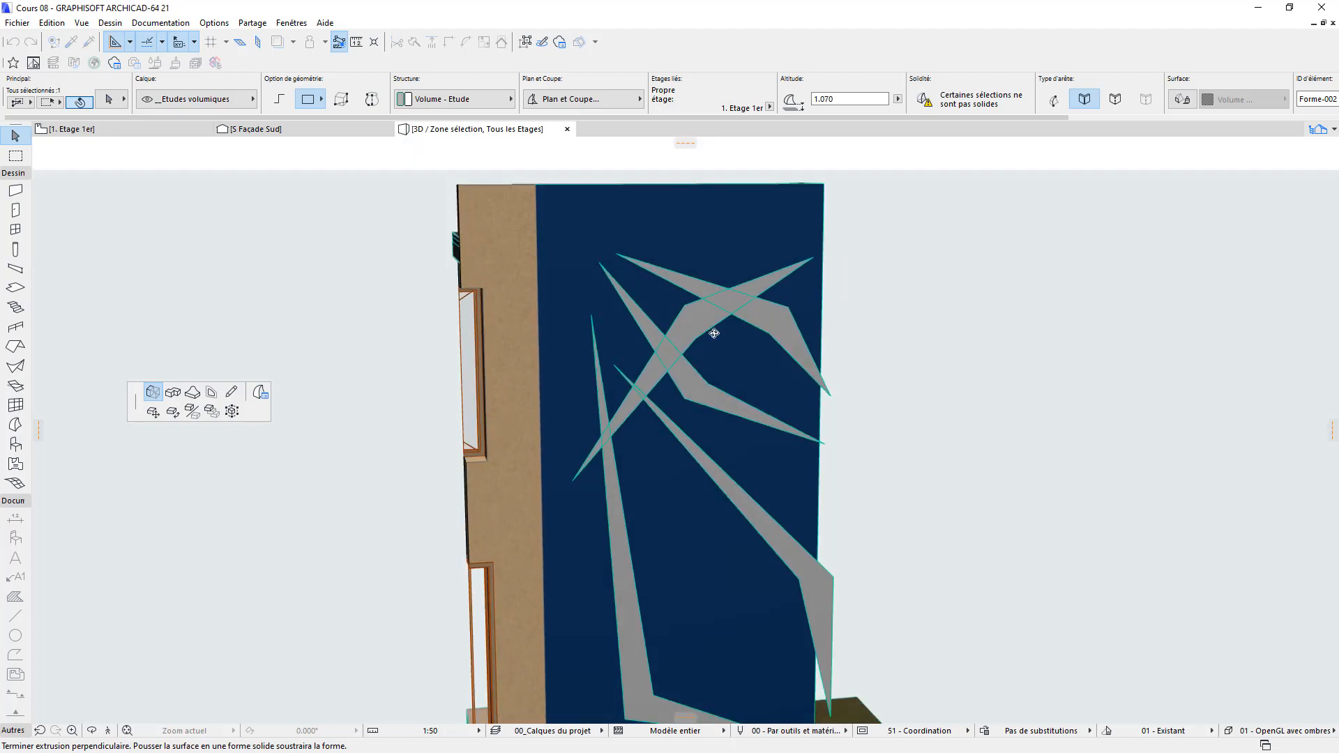
shift+middle_drag(711, 333, 1097, 424)
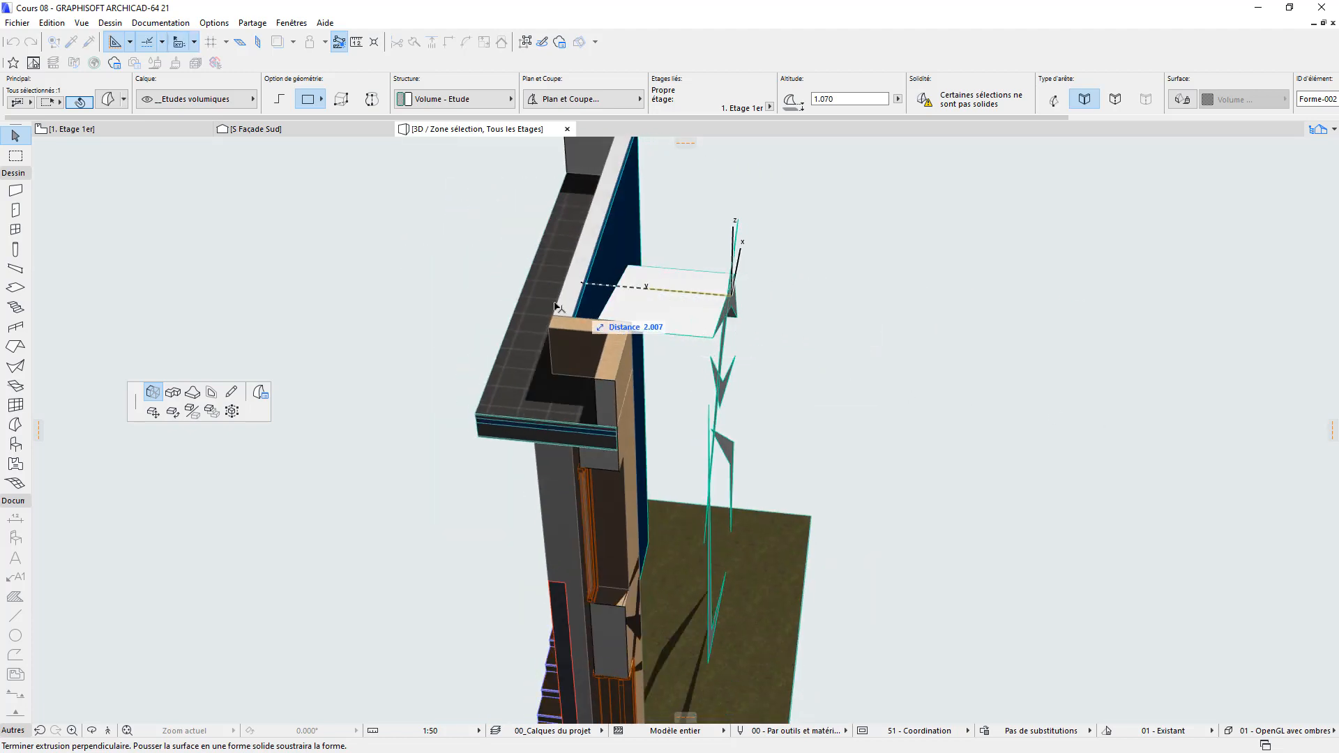
click(412, 293)
Step: Extrude the second sliver, which bends from the panel's upper-left corner to its right edge, through the panel
shift+middle_drag(788, 429, 730, 403)
click(710, 399)
click(707, 396)
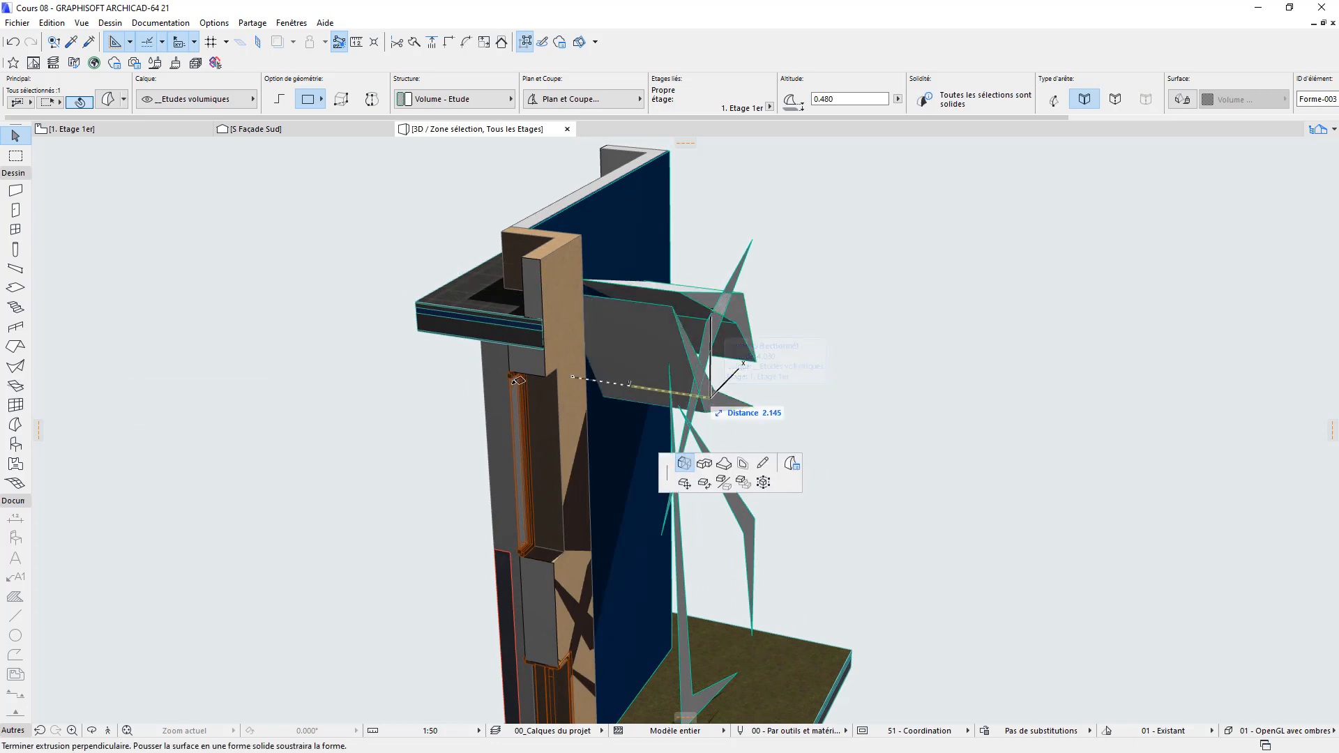
click(510, 390)
Step: Extrude the long diagonal sliver and the tall sliver along the panel's left side through the panel
middle_drag(702, 486, 697, 418)
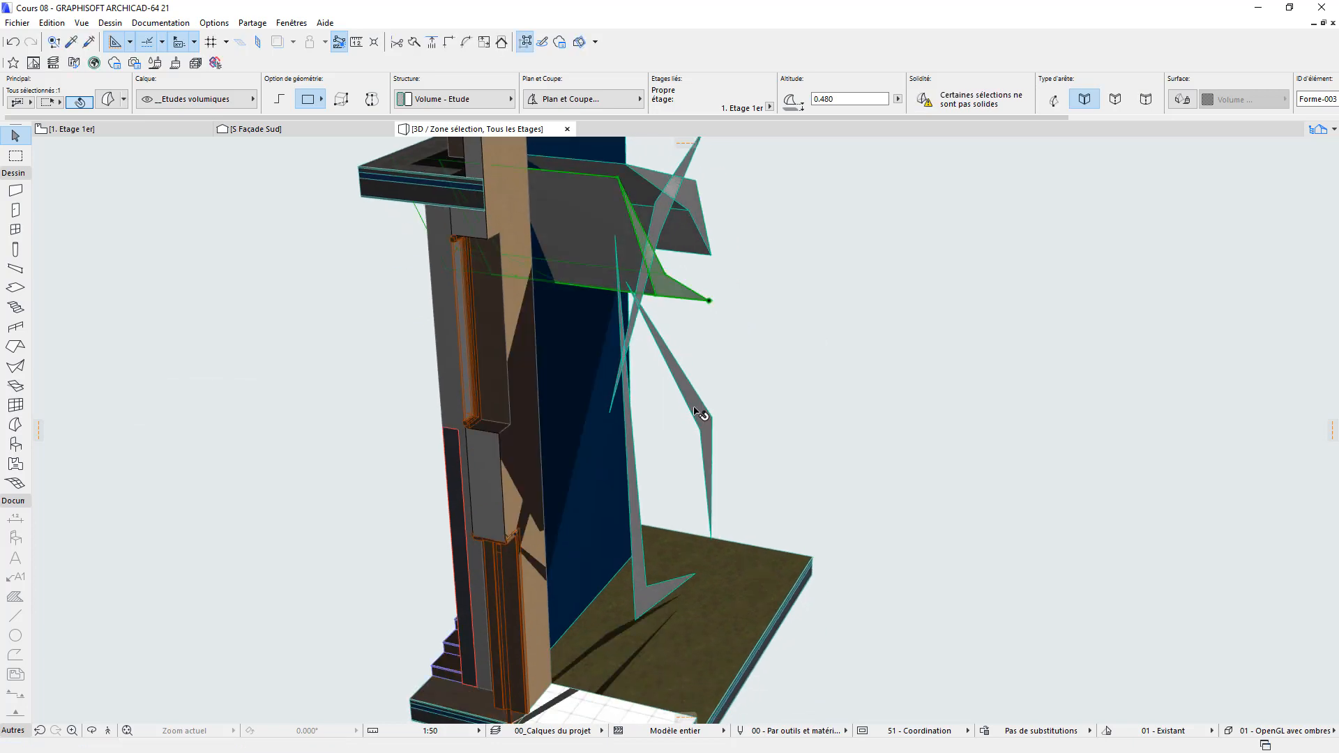
click(696, 409)
click(699, 411)
click(494, 408)
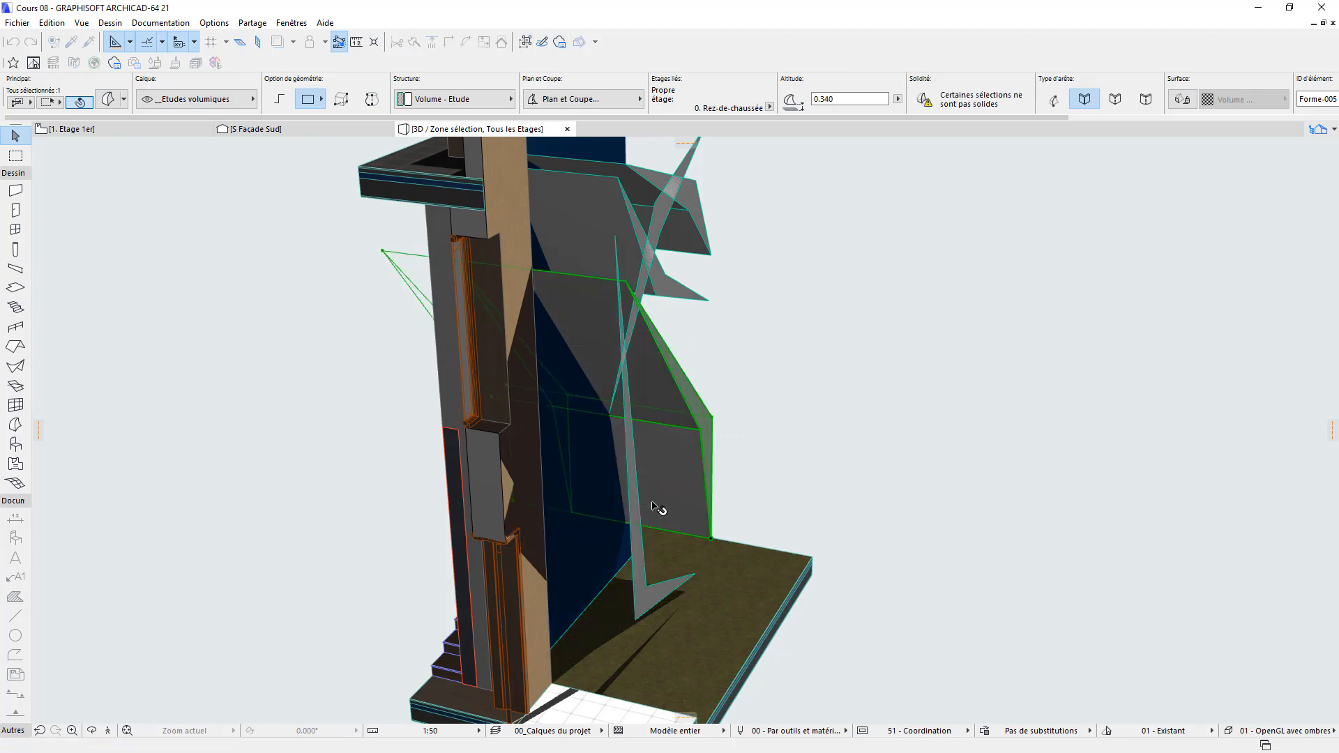
click(638, 546)
click(643, 547)
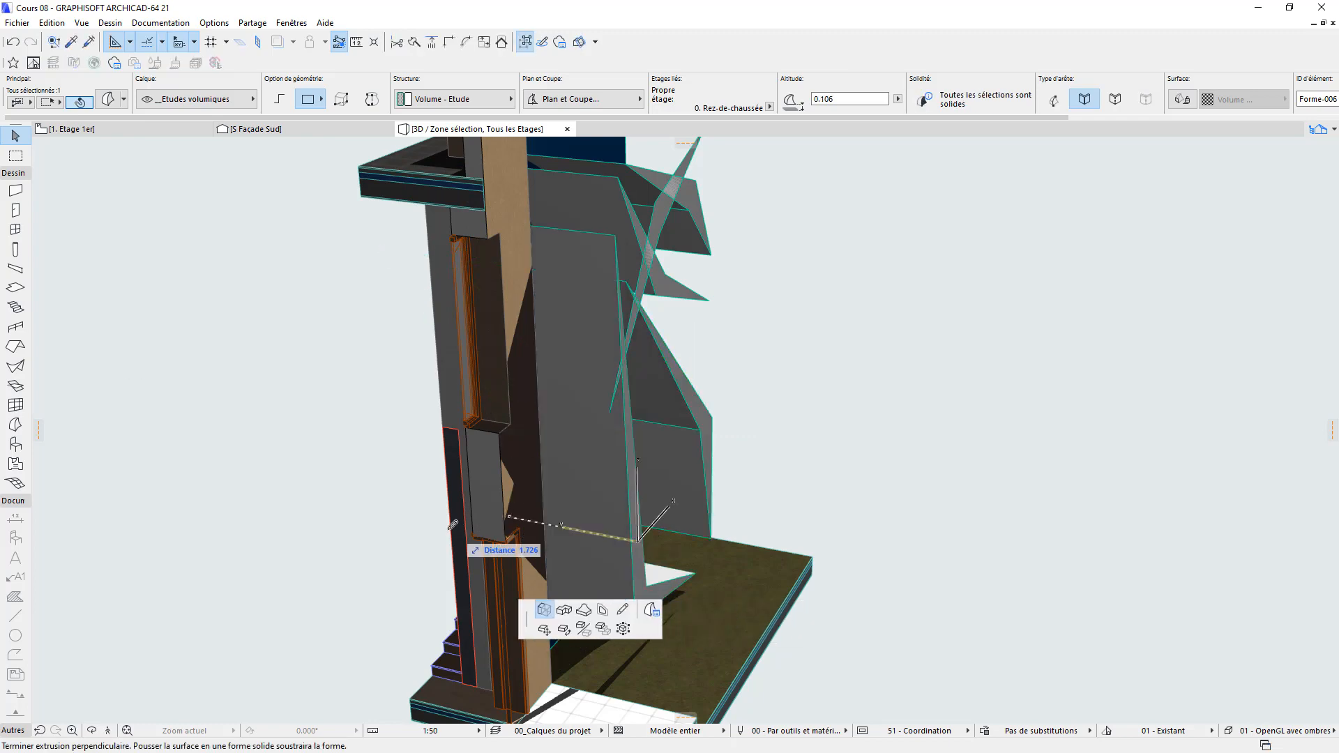
click(435, 523)
Step: Examine the extruded slivers against the panel from the front in 3D, on the first-floor plan and on the south elevation
shift+middle_drag(819, 530, 633, 477)
scroll(744, 481, down, 2)
middle_drag(744, 482, 756, 547)
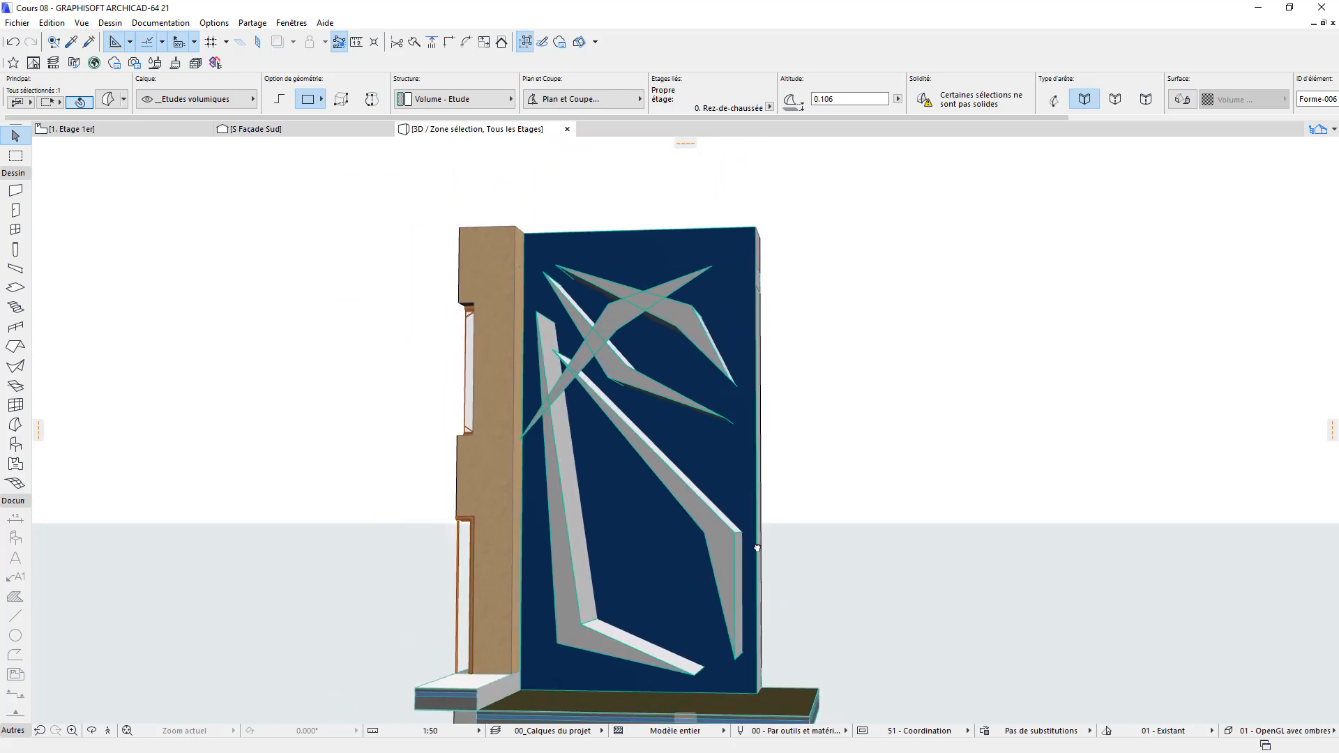
click(825, 389)
click(129, 129)
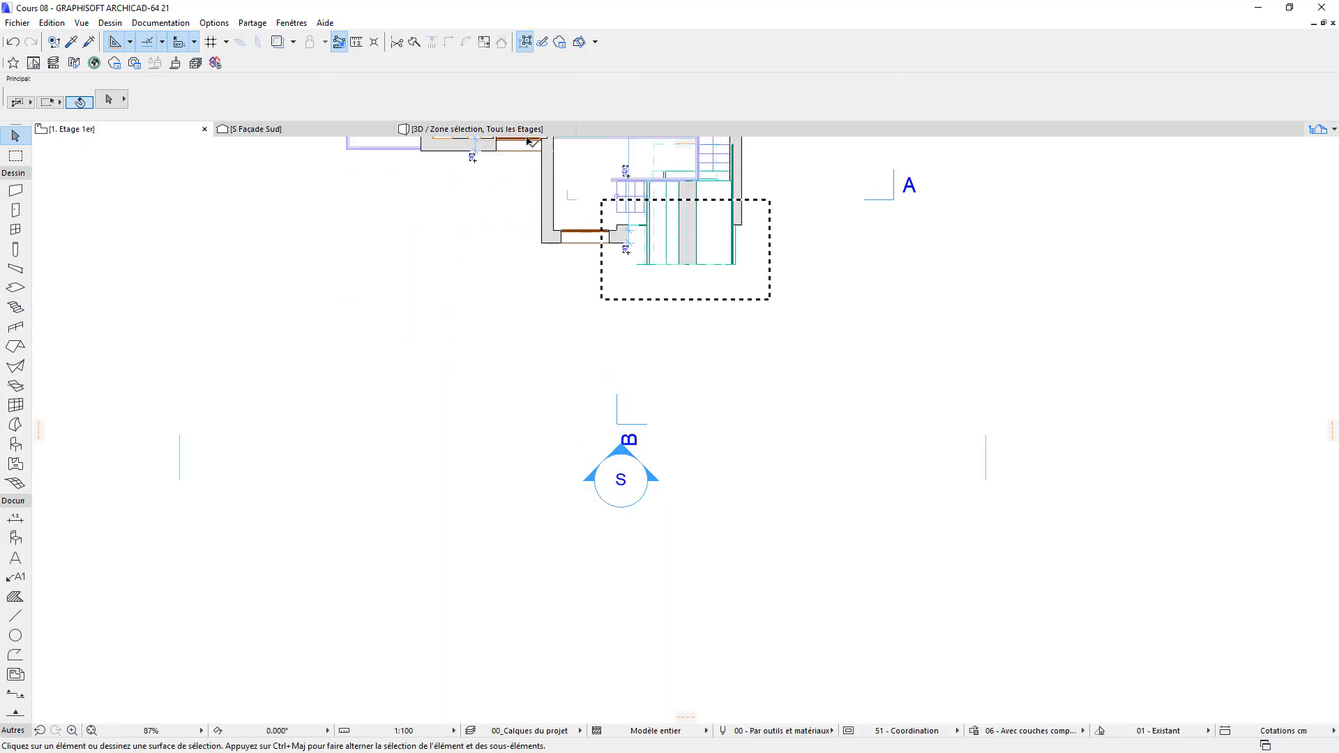
click(267, 133)
scroll(714, 545, down, 1)
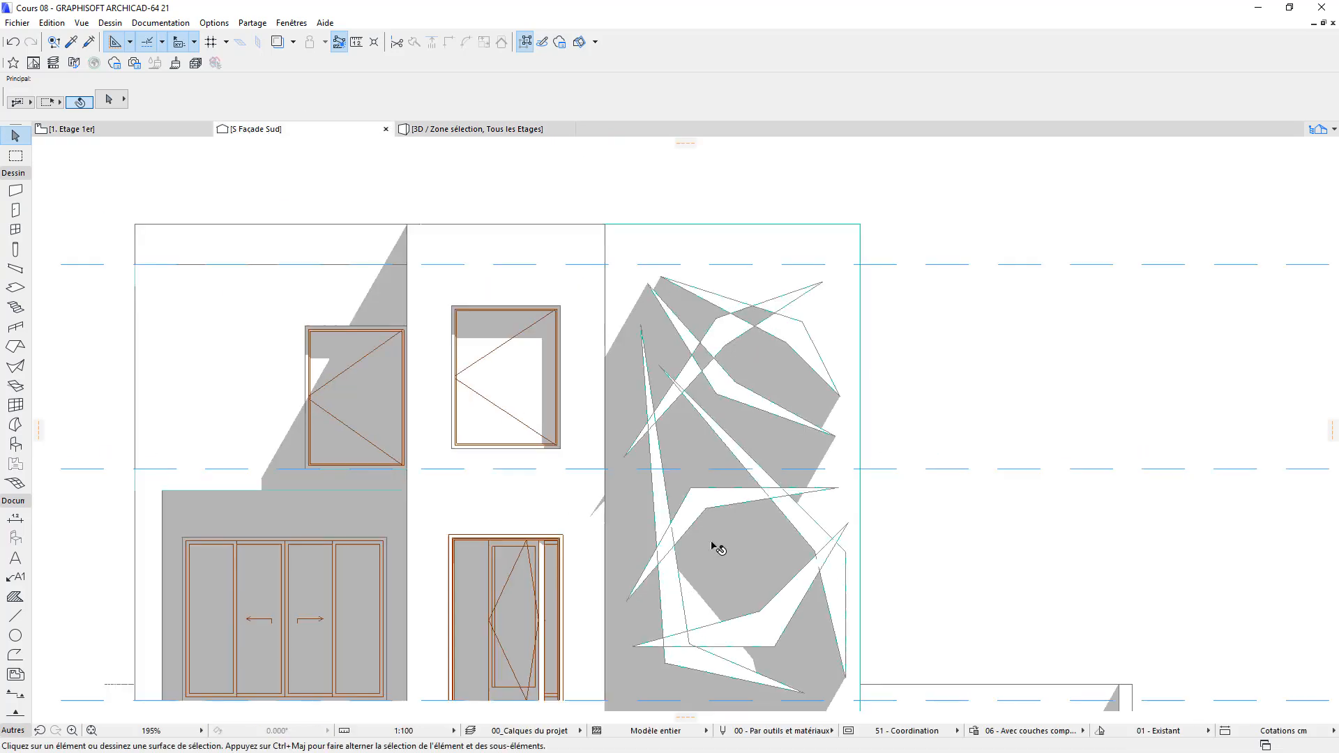
middle_drag(714, 546, 648, 436)
click(700, 516)
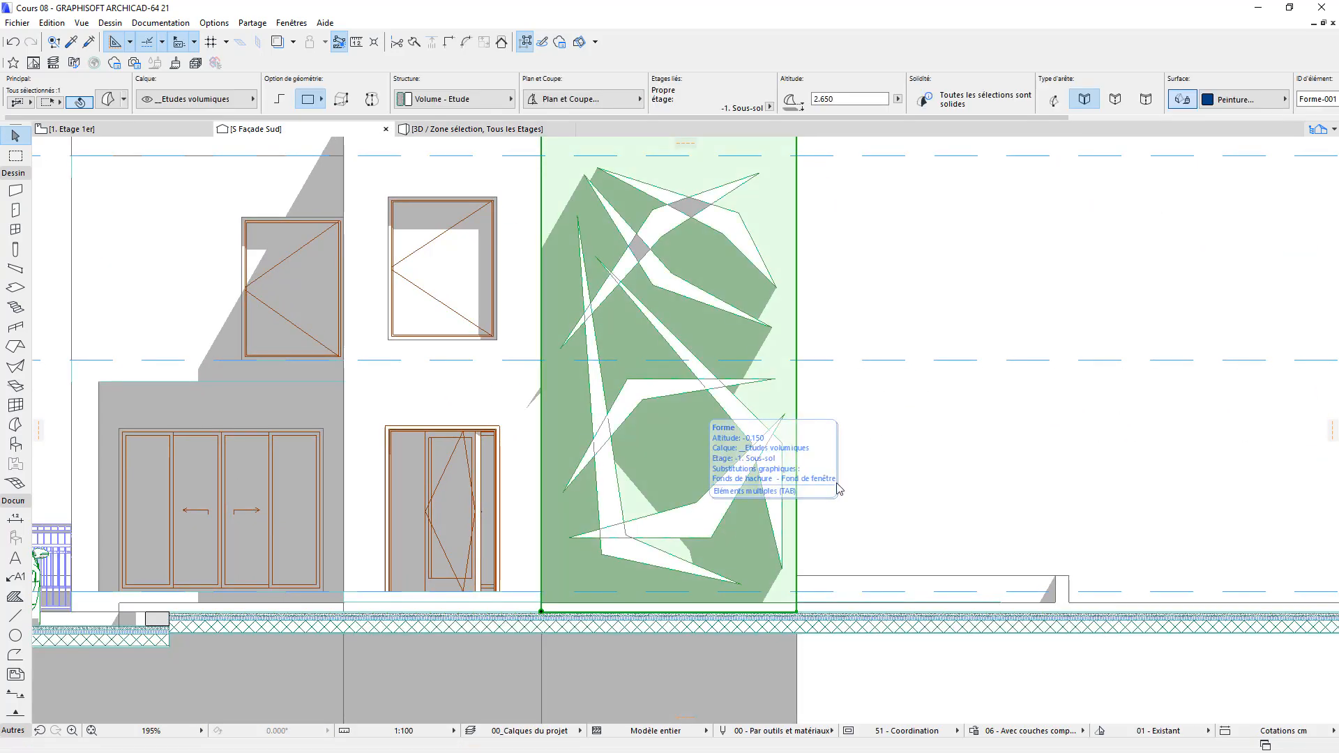
click(878, 431)
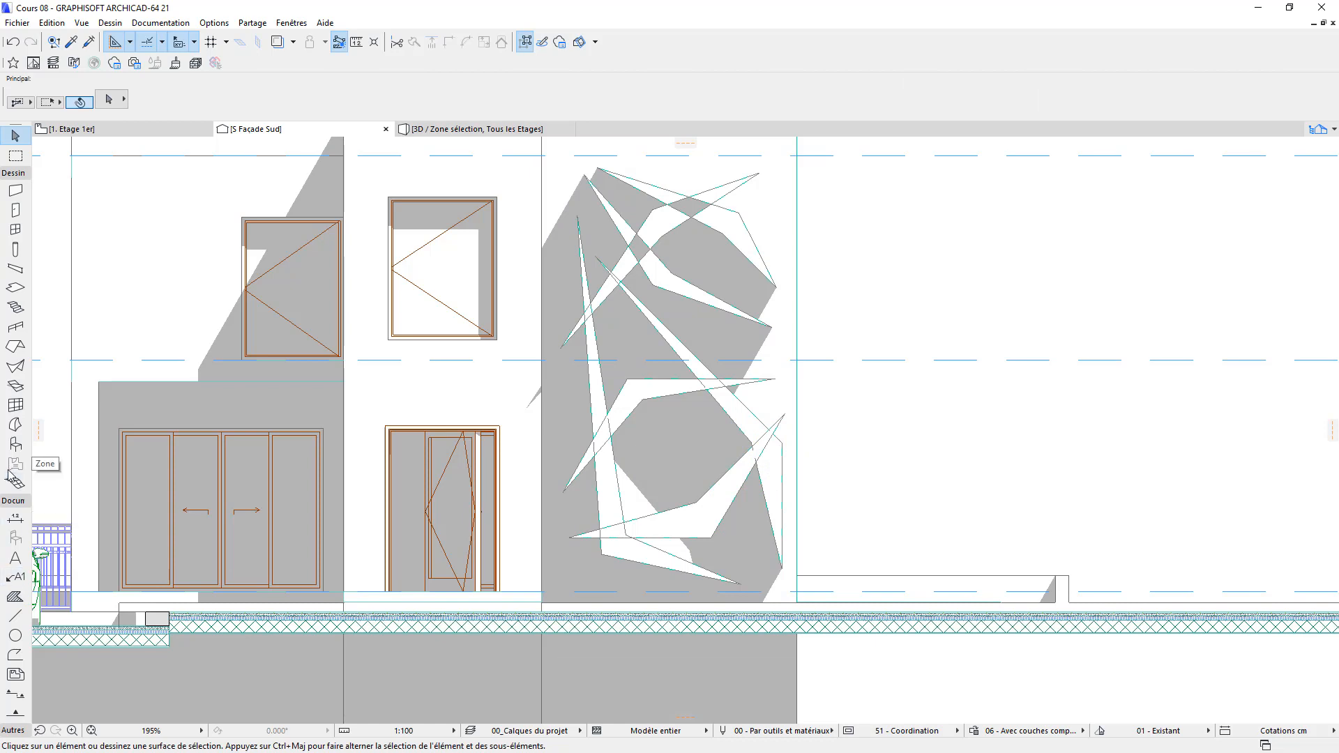
click(16, 444)
scroll(734, 491, up, 3)
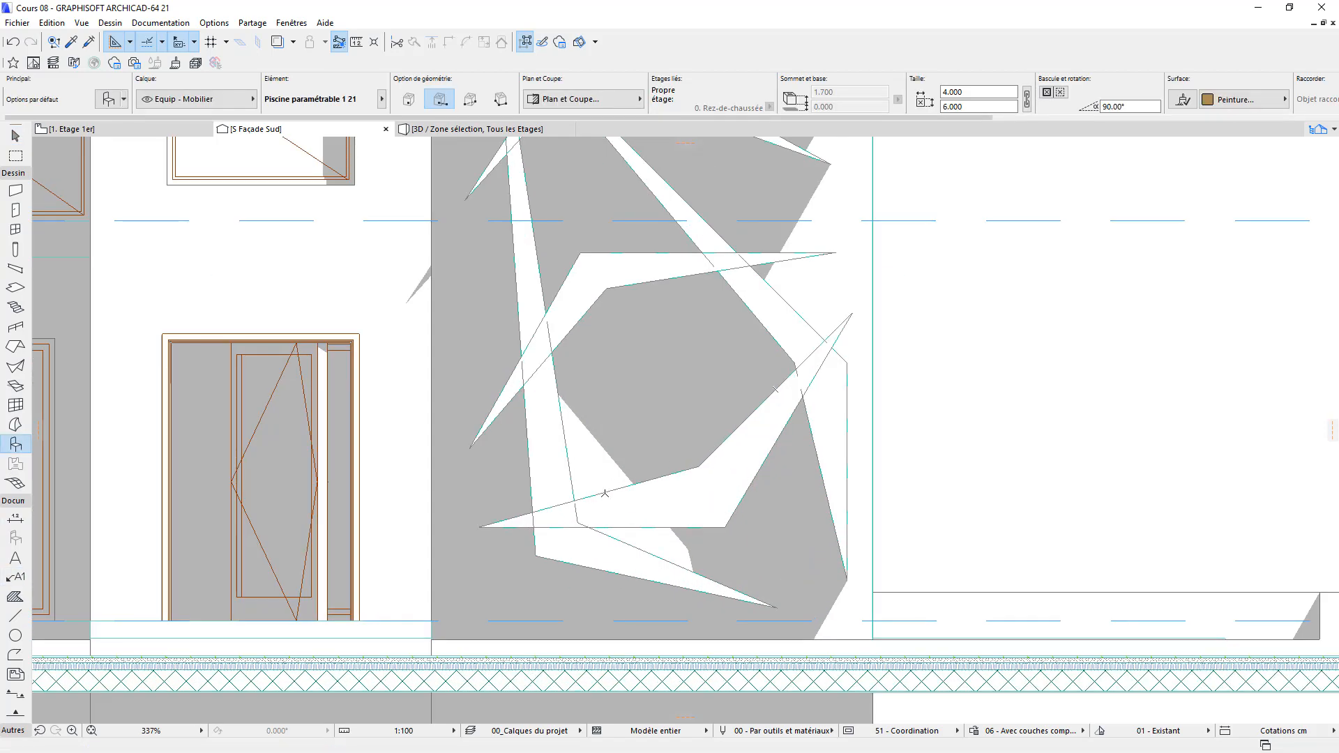
click(991, 436)
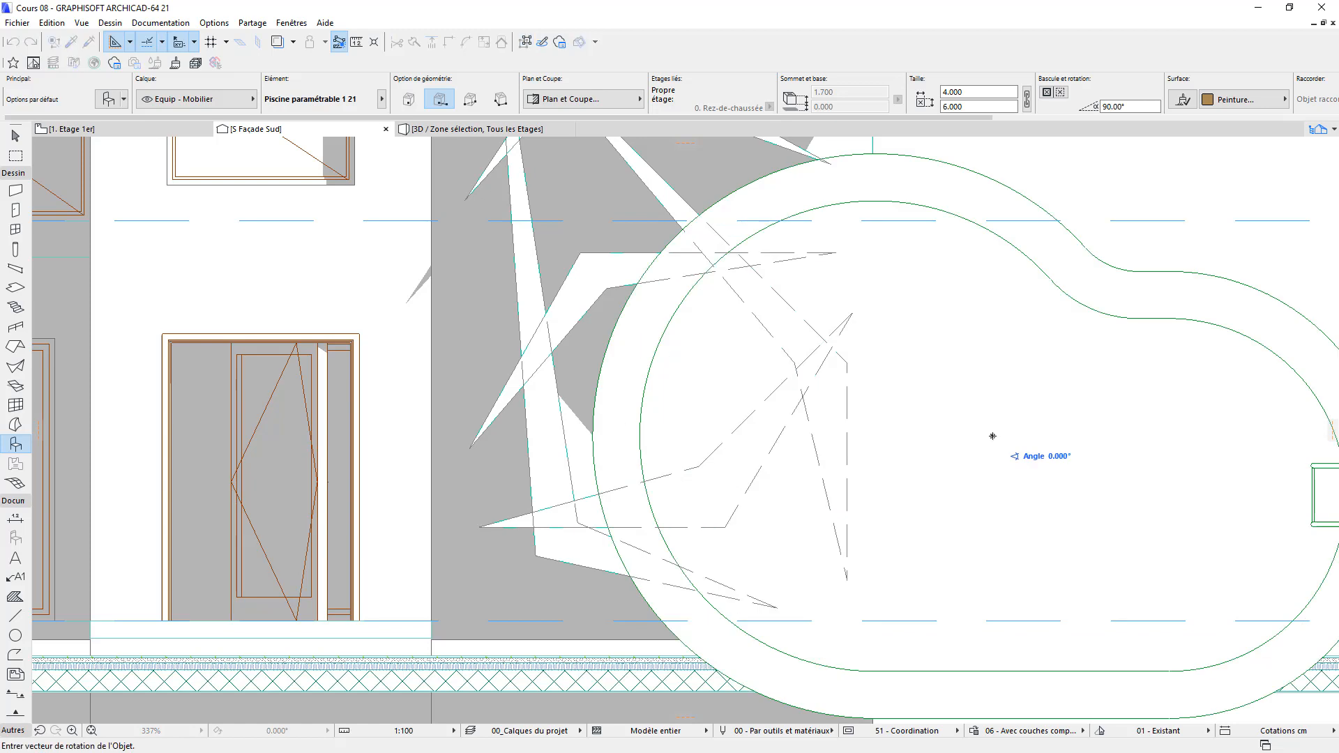
click(984, 471)
Step: Turn the remaining V-shaped sliver outline in the panel's lower part on the south elevation into a morph
click(16, 424)
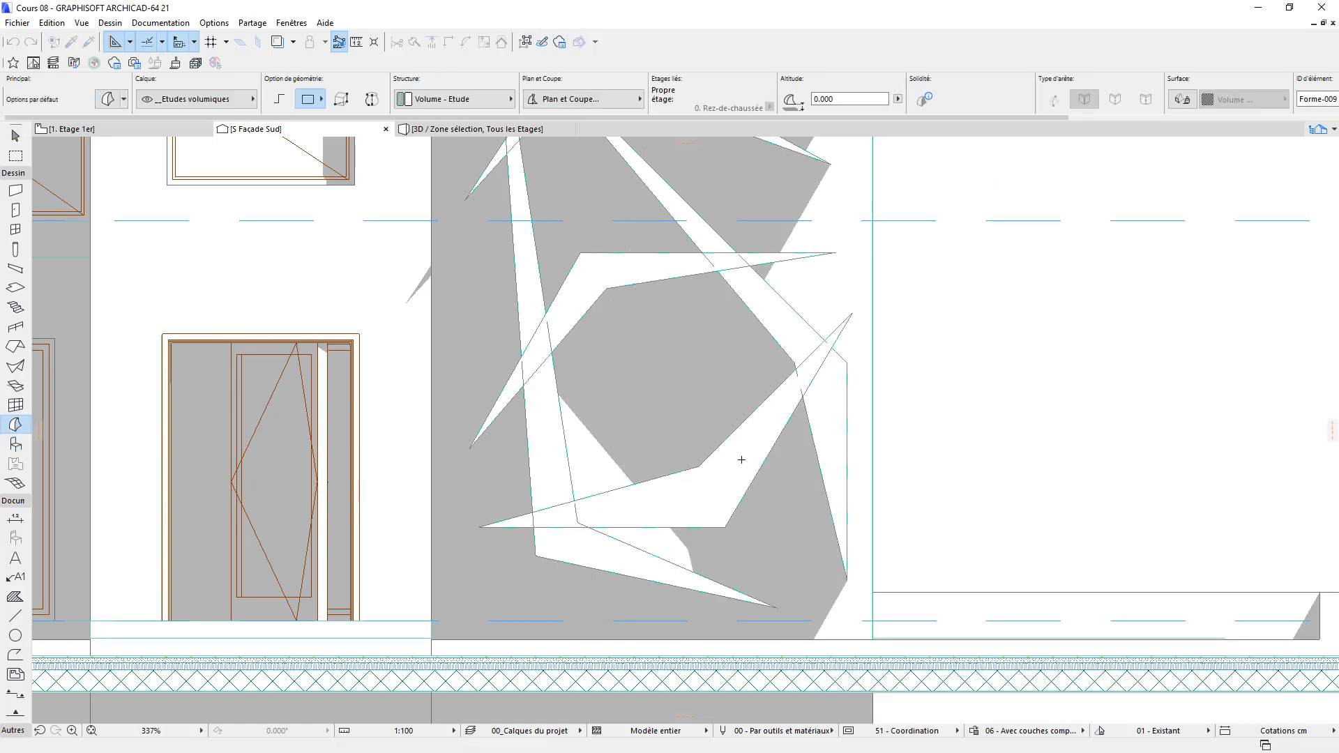
click(729, 437)
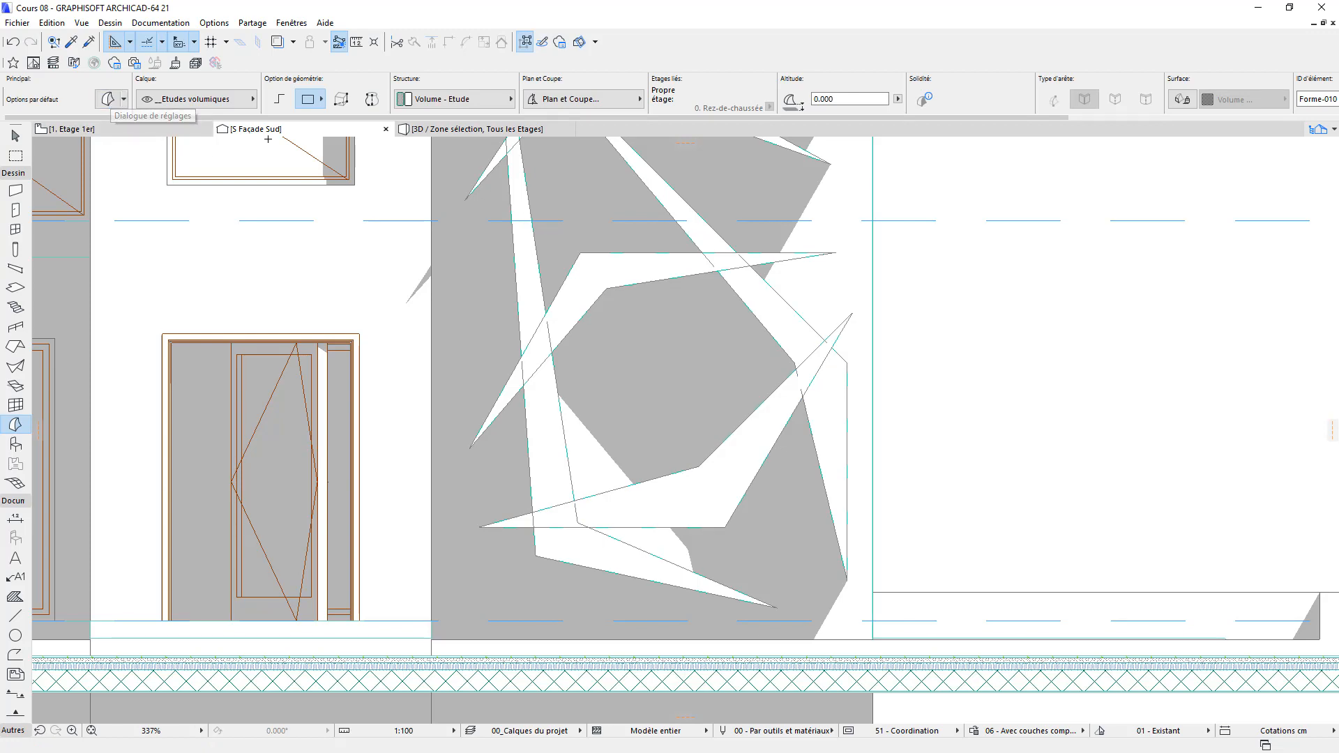
click(475, 129)
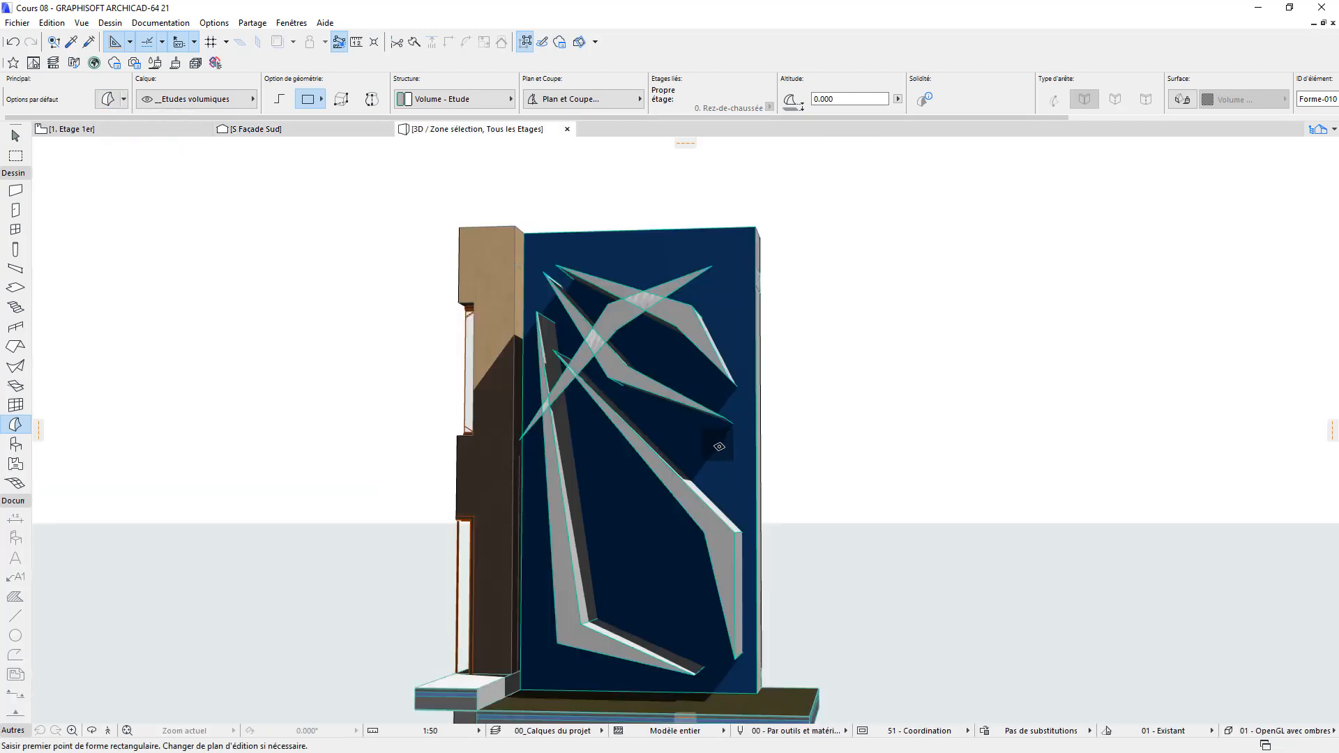
scroll(719, 447, down, 5)
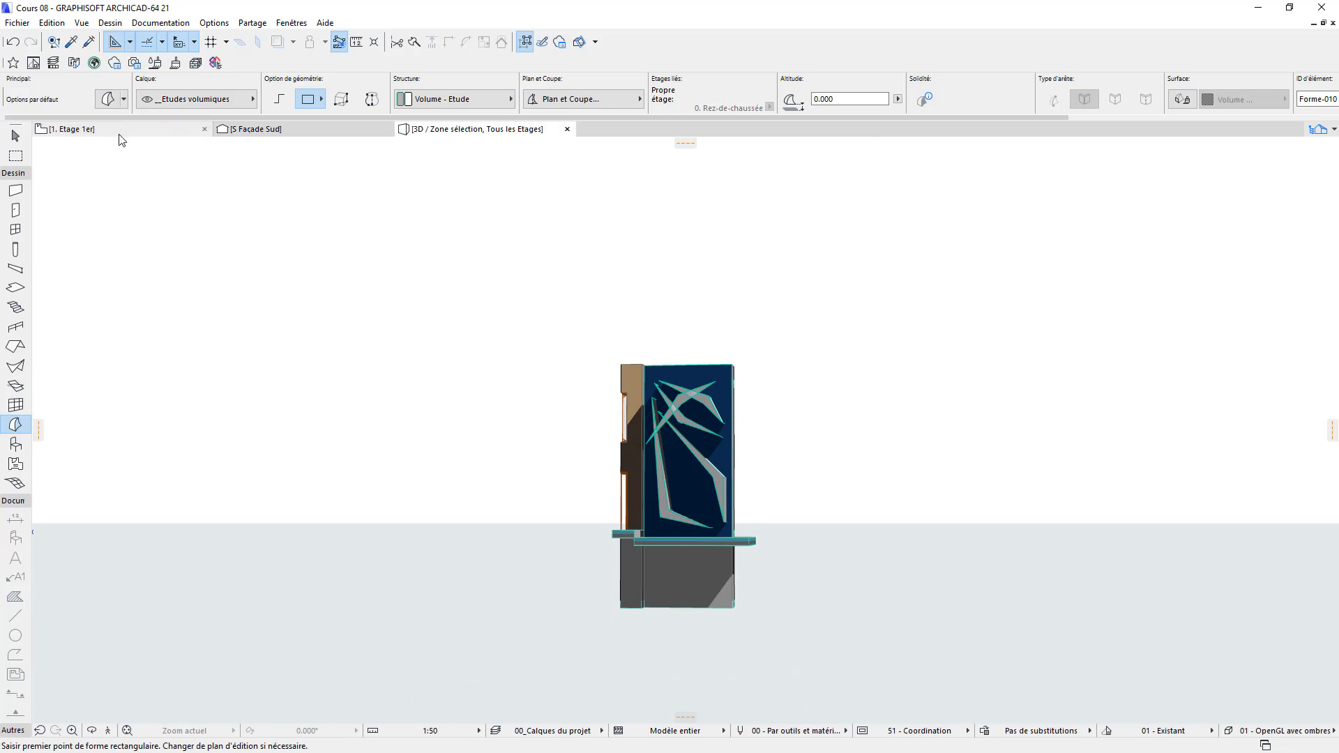
Step: Show the entire model in 3D and extrude the lower detached V-shaped sliver perpendicularly through the stairwell panel
click(119, 132)
key(Escape)
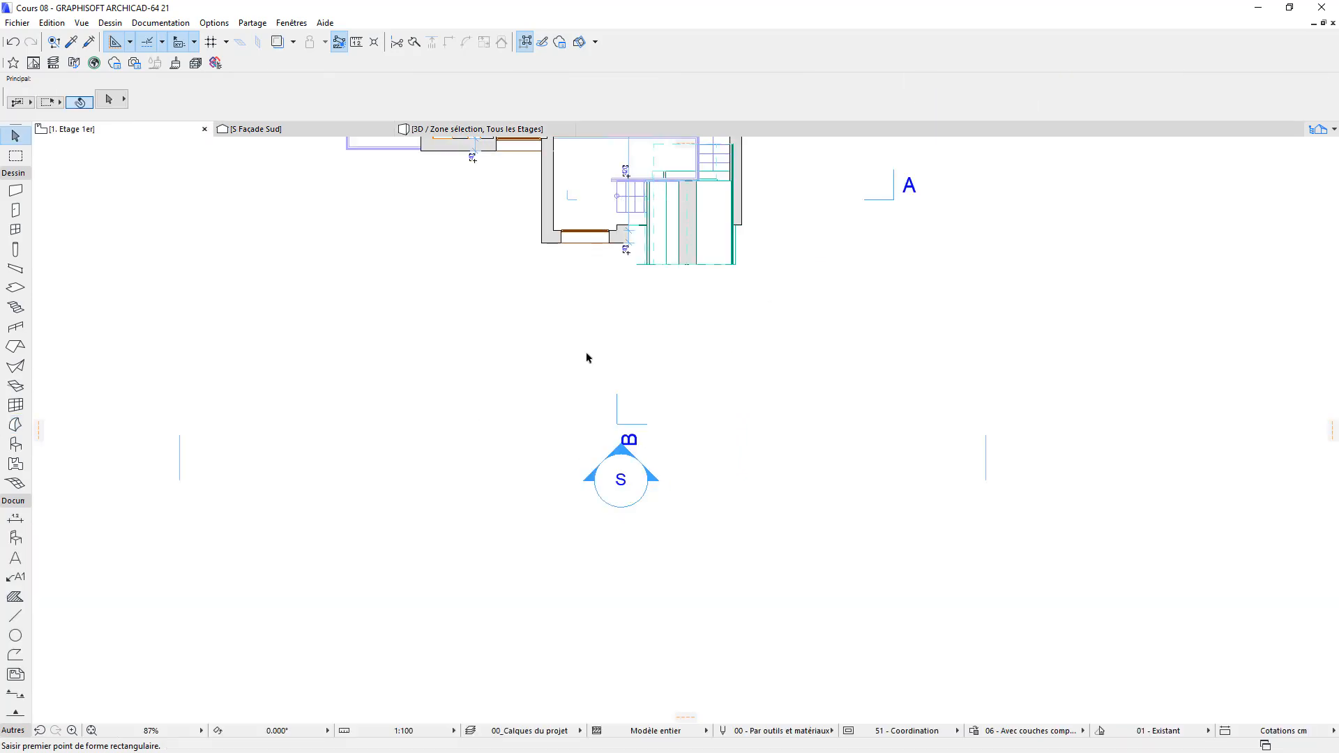
key(F5)
shift+middle_drag(755, 500, 513, 537)
scroll(508, 537, up, 5)
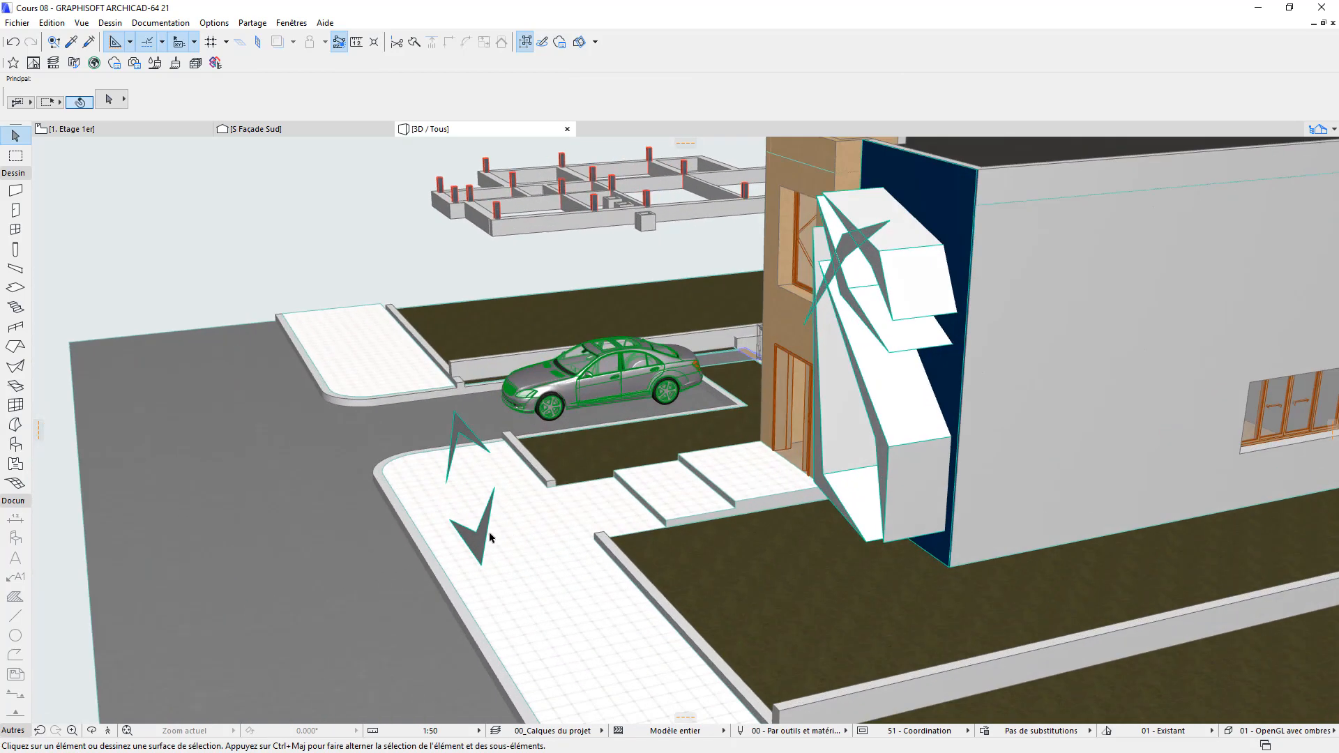
click(490, 537)
click(484, 535)
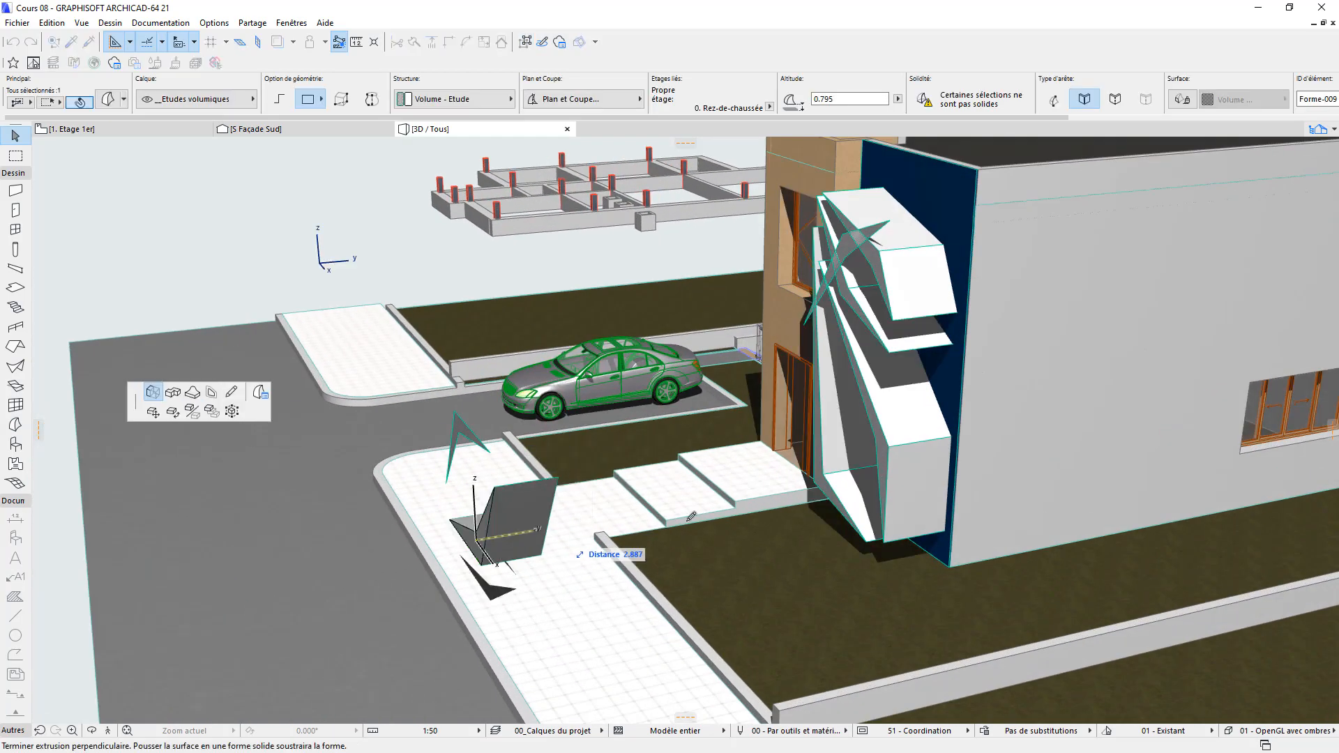
click(1130, 471)
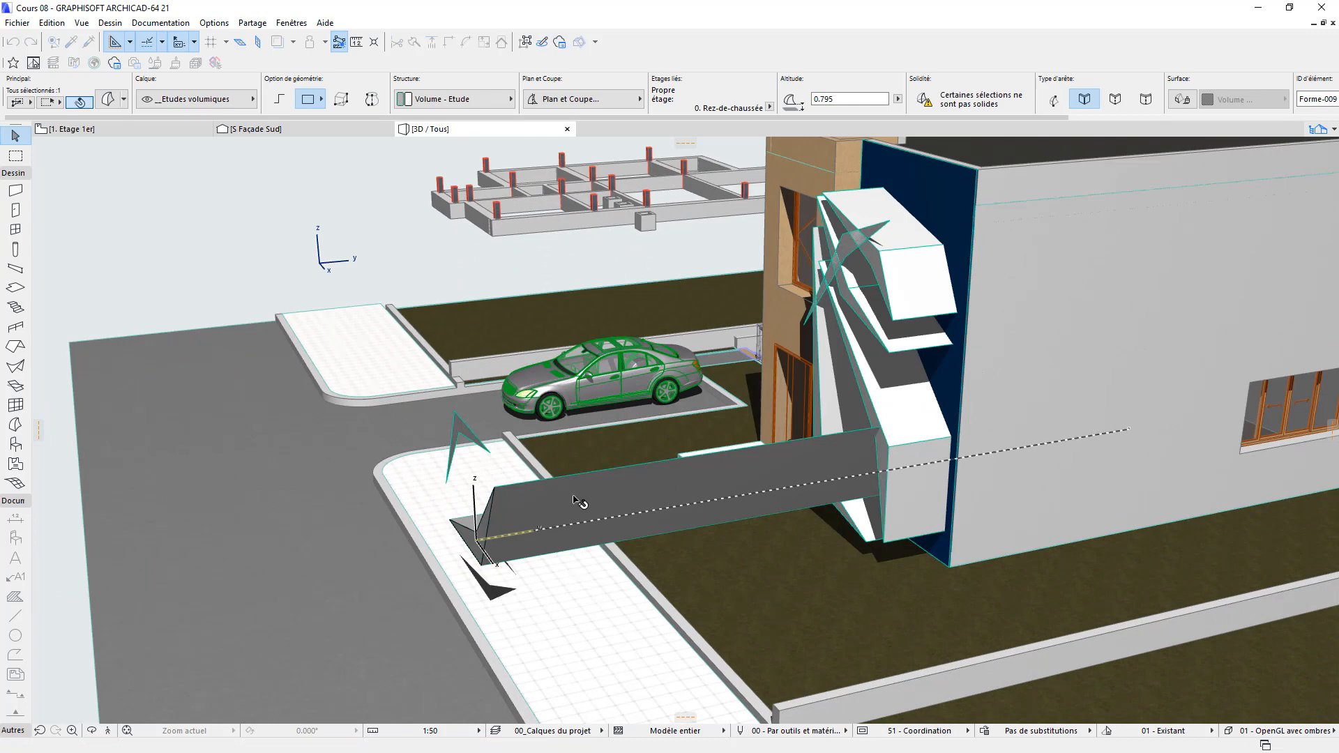
Step: Extrude the other detached sliver, above the first one, perpendicularly through the stairwell panel
click(464, 434)
click(461, 441)
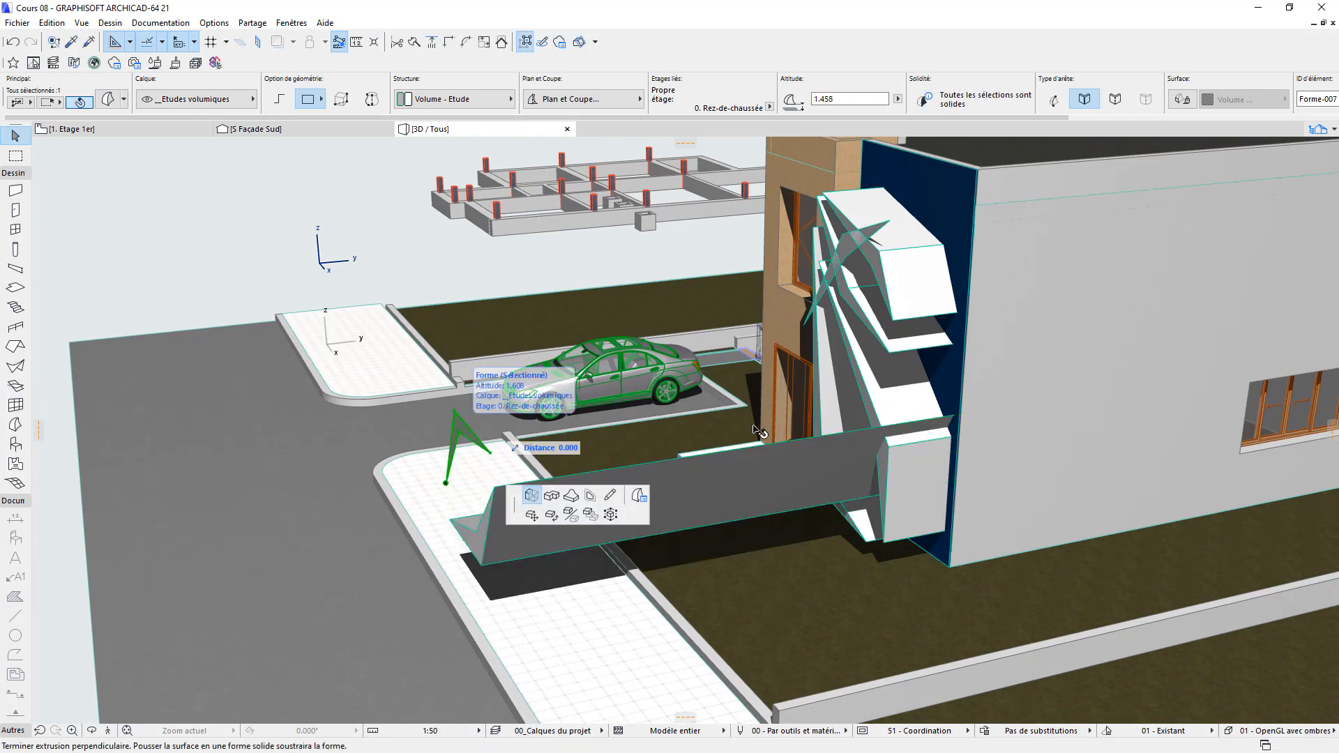
click(995, 416)
Step: Select all the sliver morphs except the long diagonal one and set their surface to Peinture - Bleu cobalt
shift+middle_drag(631, 504, 862, 360)
shift+middle_drag(876, 466, 516, 530)
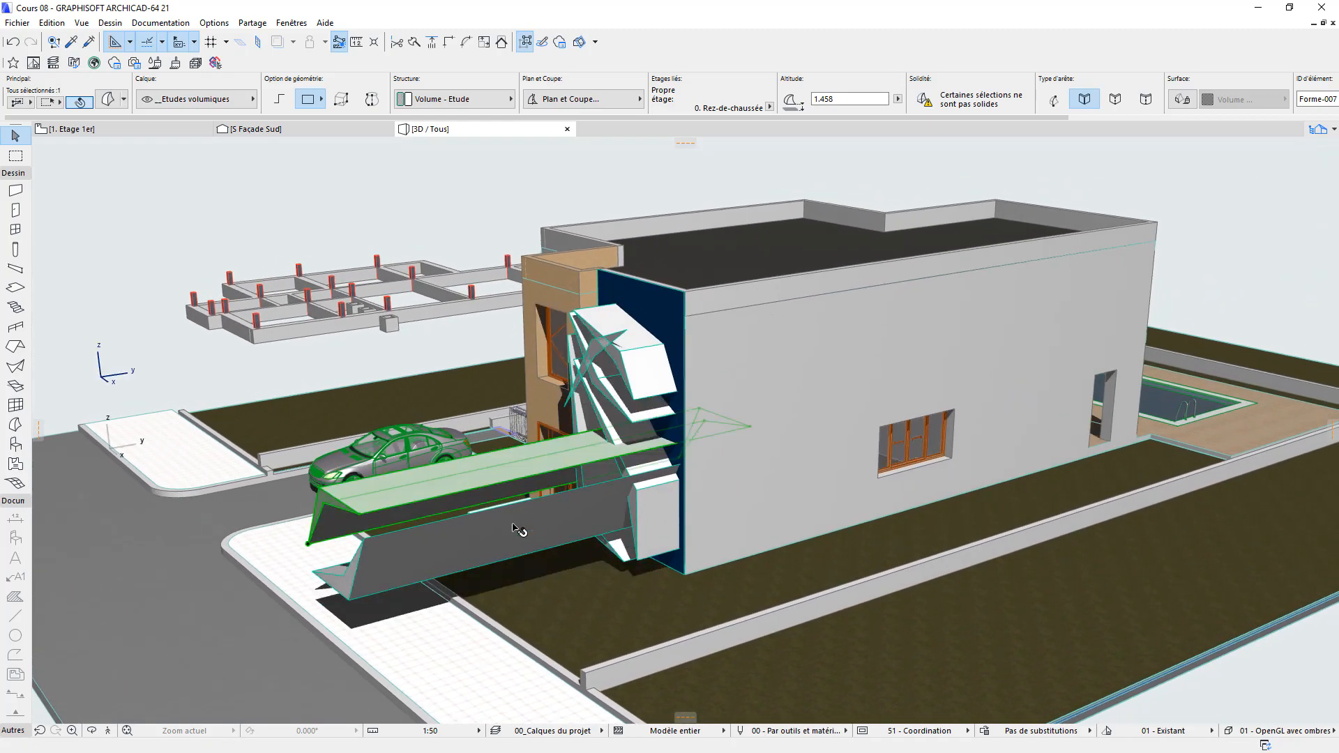
scroll(516, 530, up, 3)
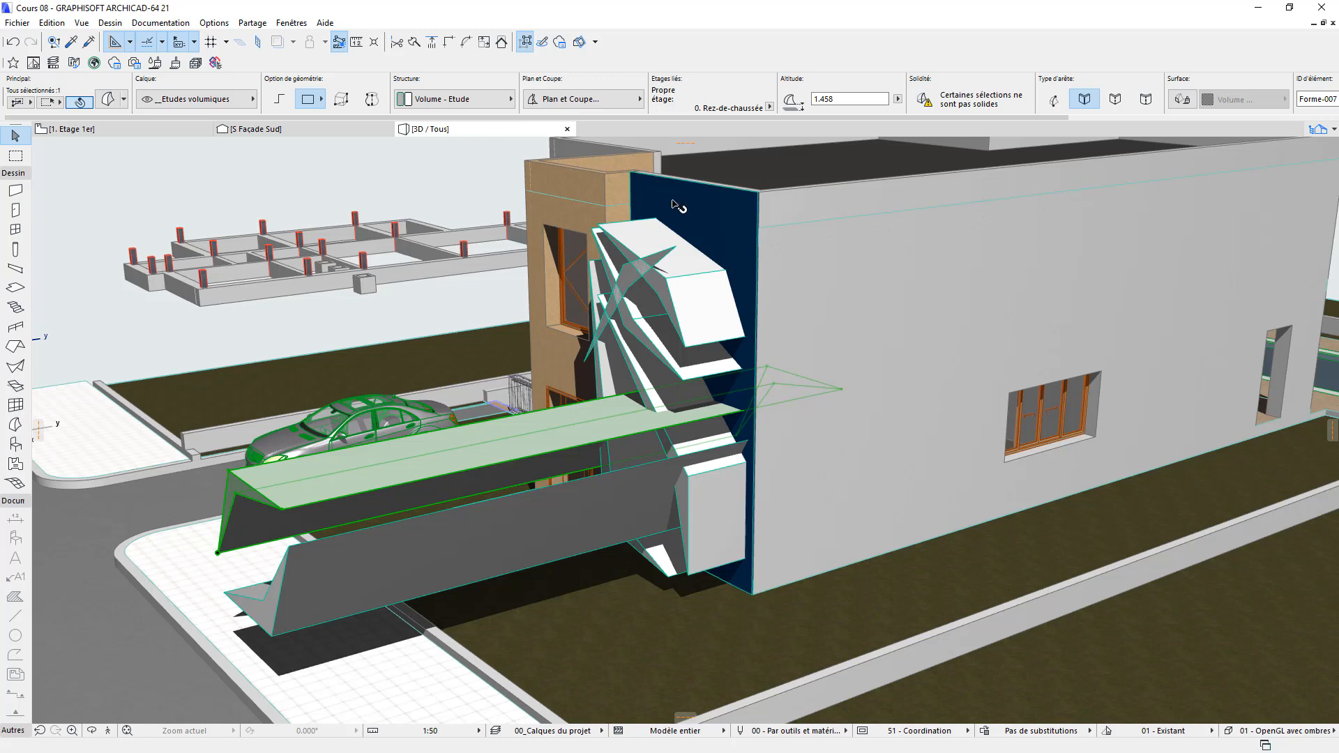
mouse_move(739, 267)
shift+click(442, 545)
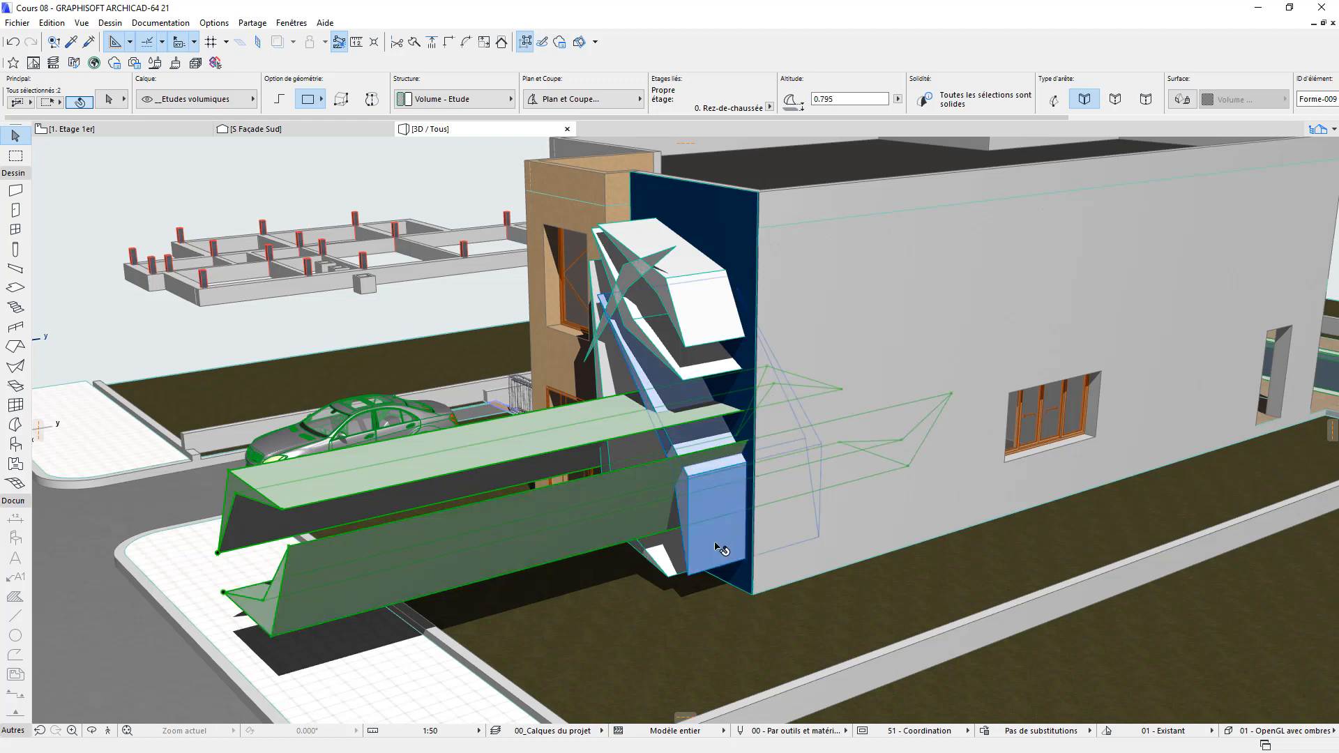
shift+click(705, 551)
shift+click(664, 561)
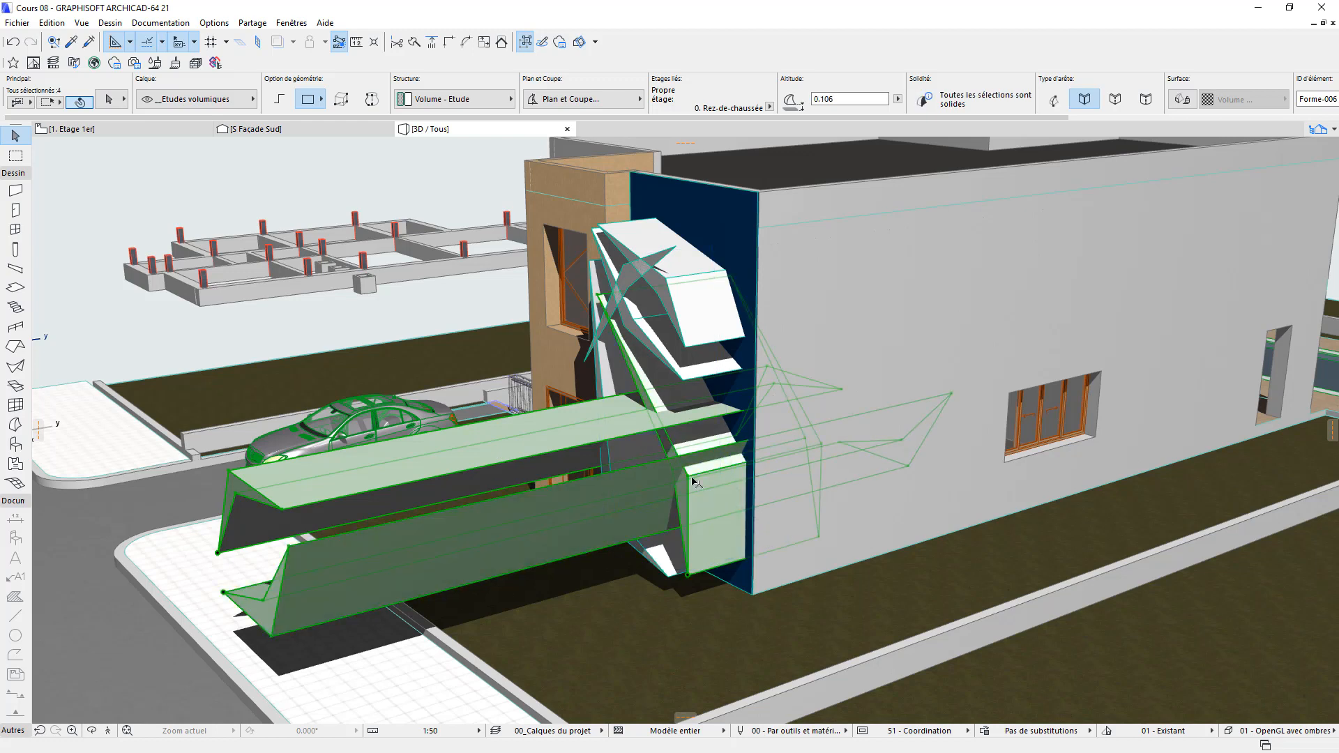
shift+click(692, 309)
shift+click(600, 248)
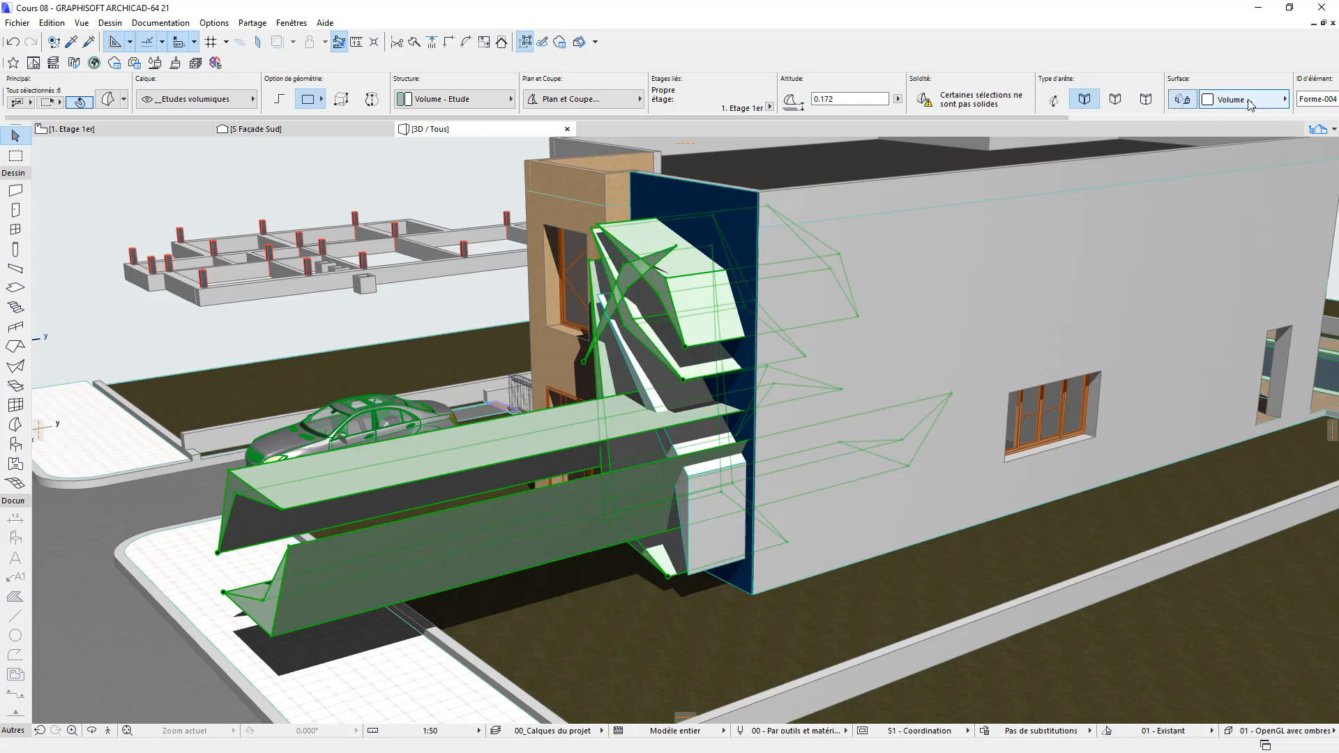
click(1249, 105)
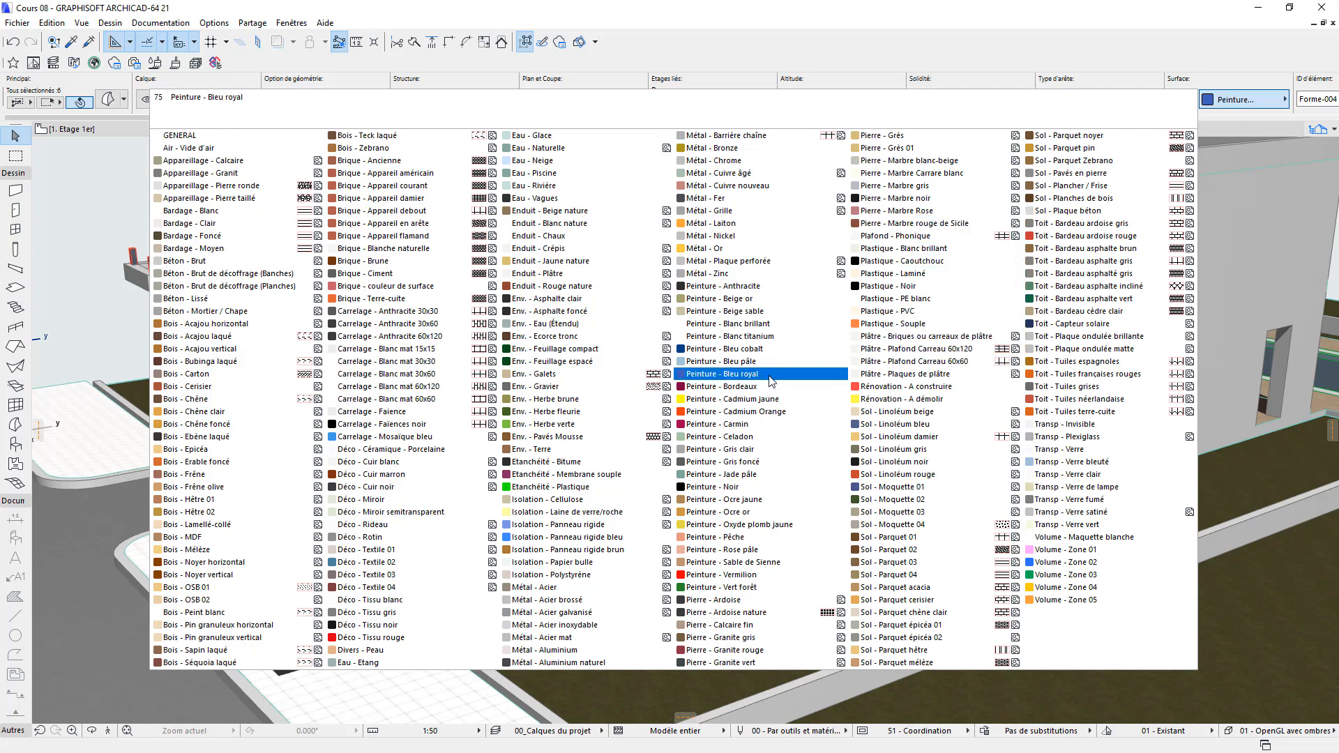
click(760, 349)
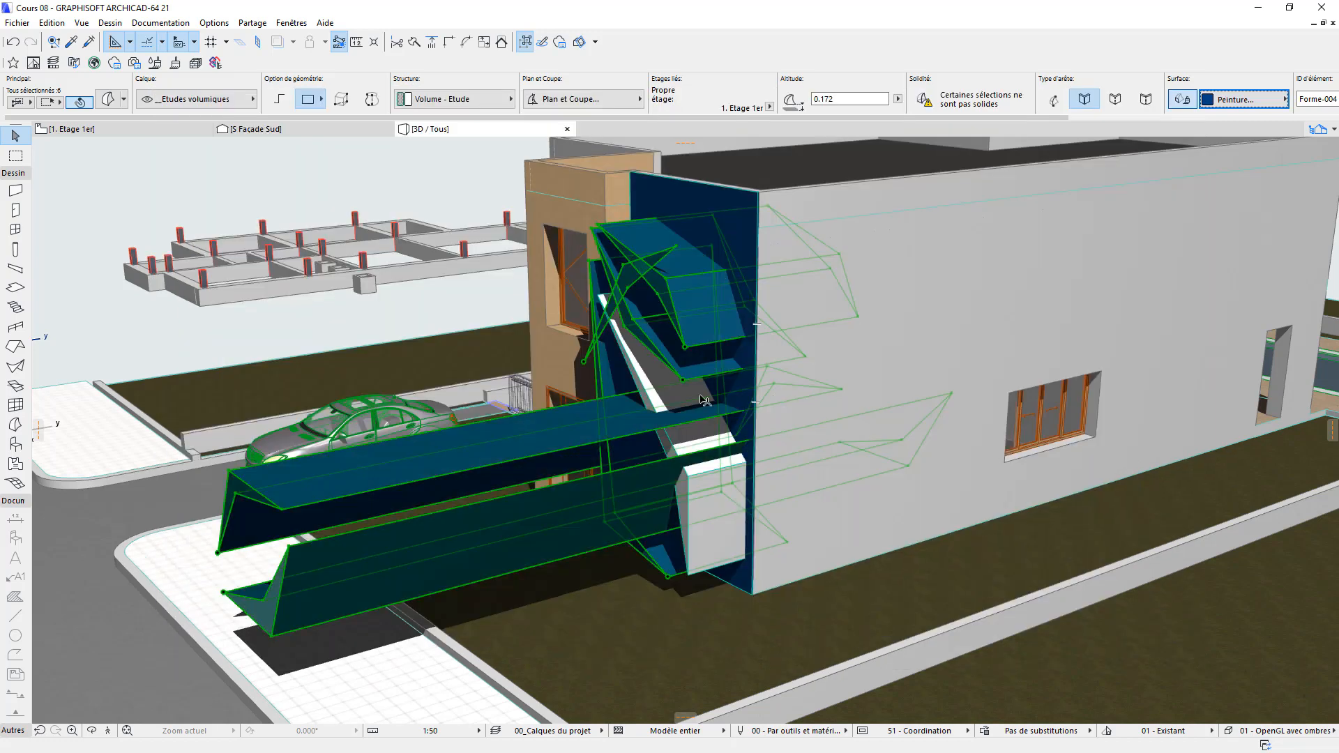
Step: Set the surface of the long diagonal sliver to Peinture - Bleu cobalt as well
click(698, 542)
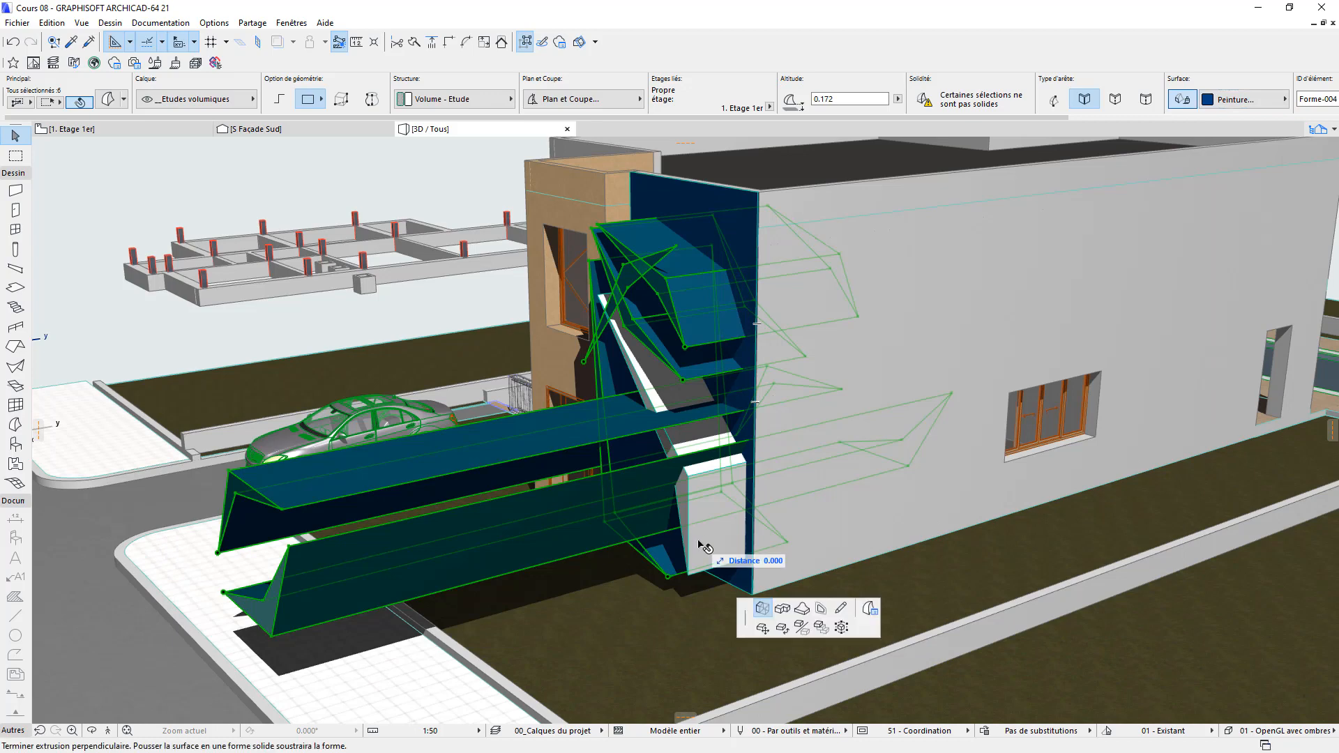
key(Escape)
key(Escape)
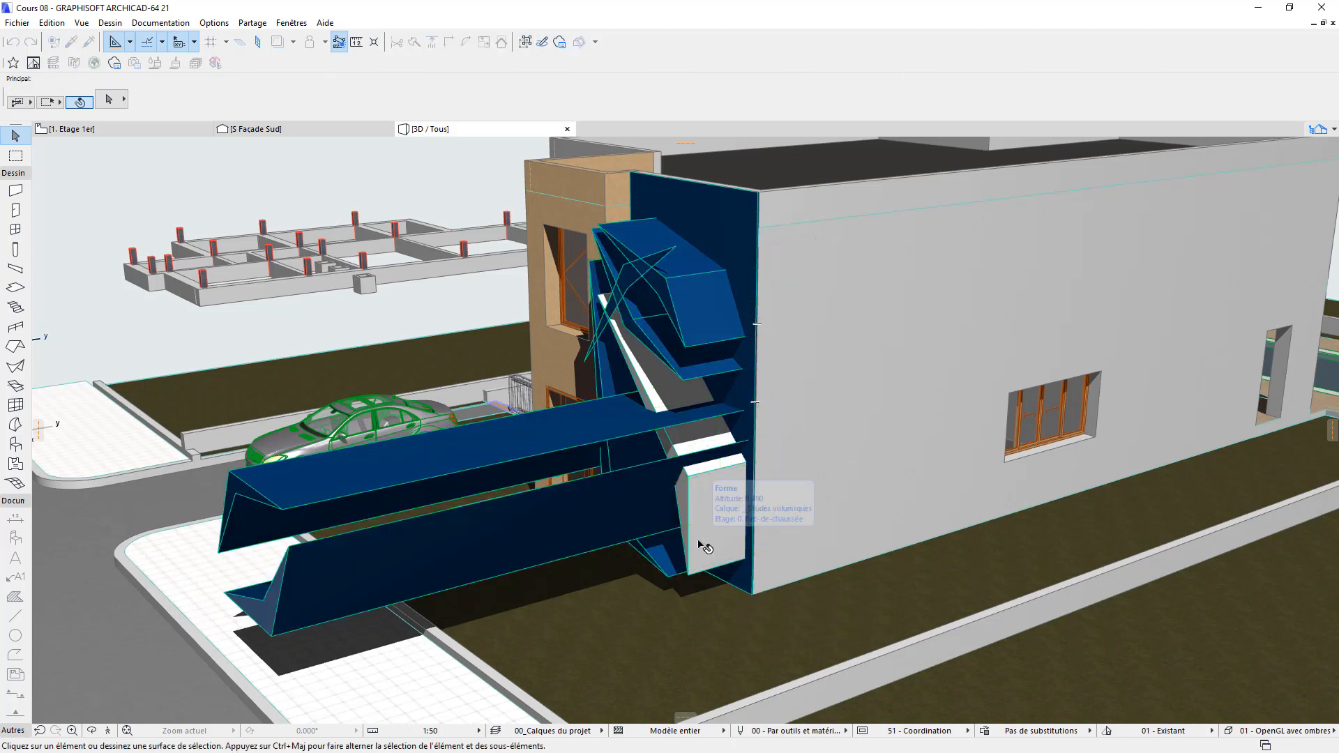
click(703, 545)
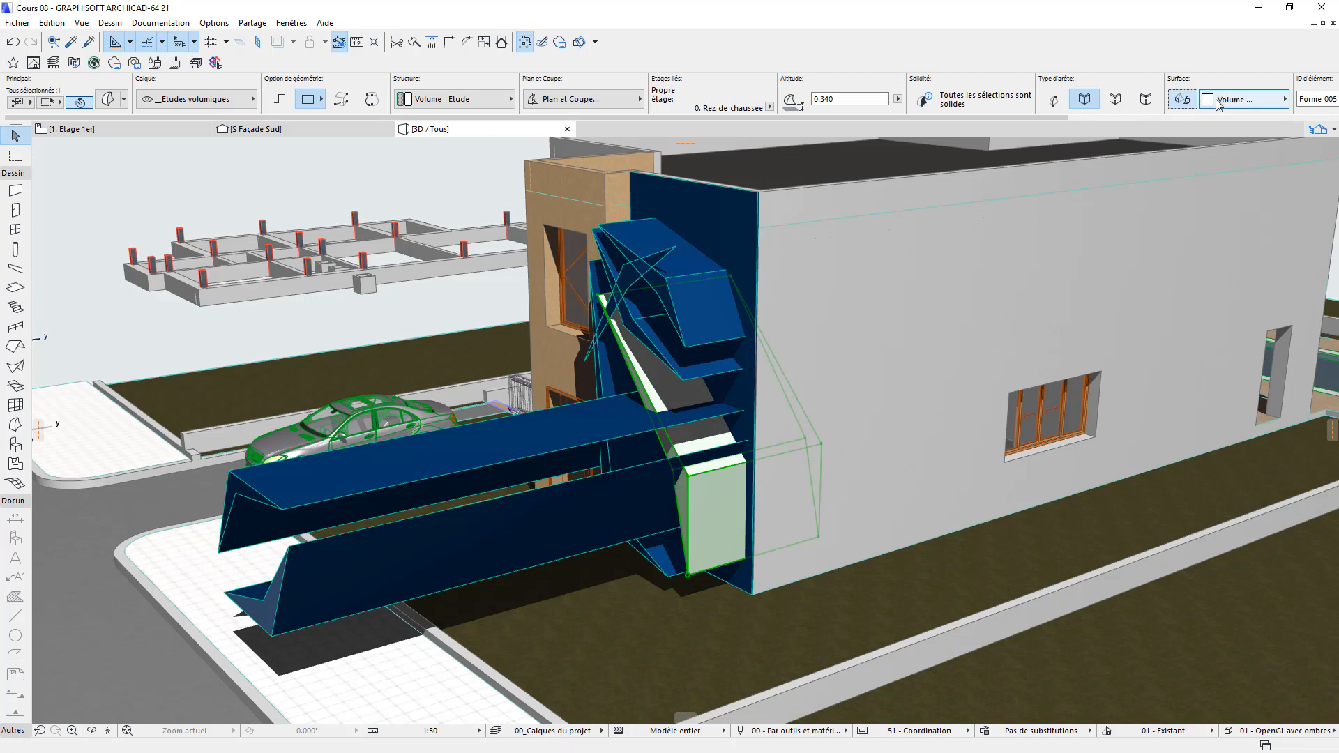
click(1218, 101)
click(776, 352)
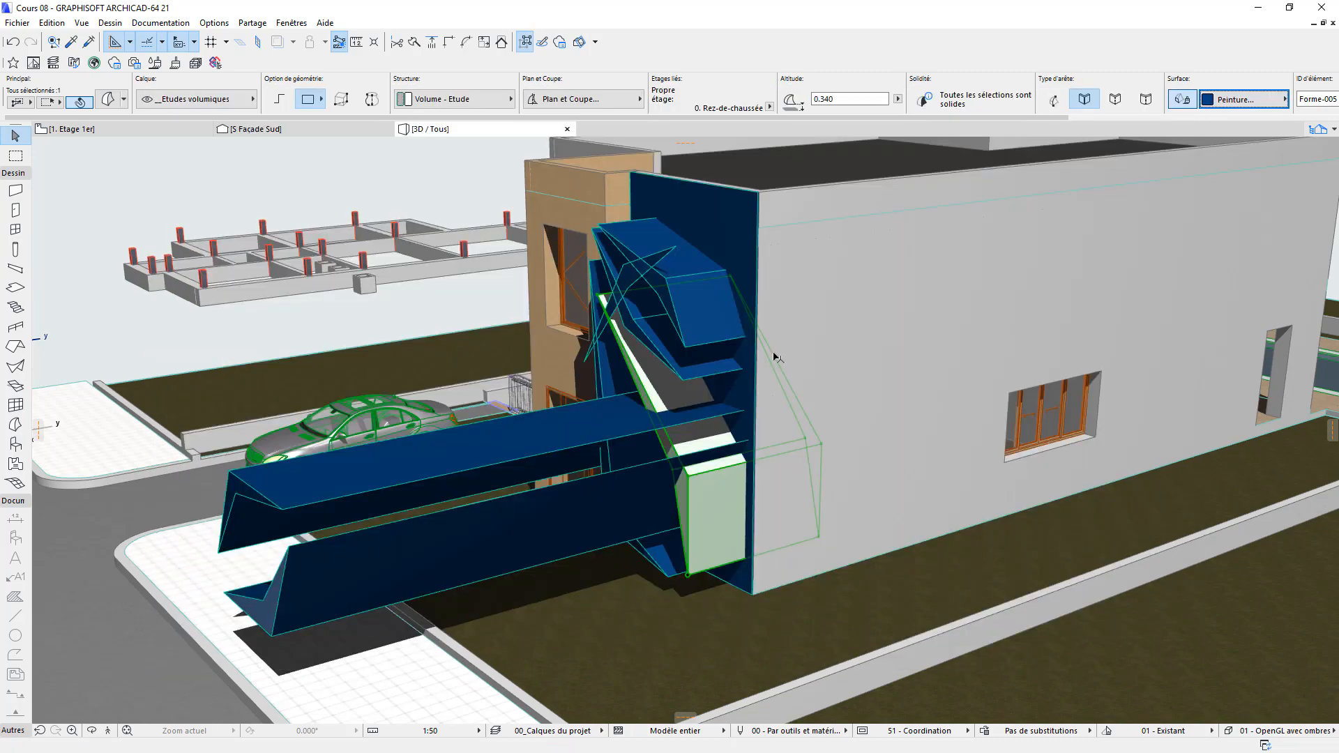
key(Escape)
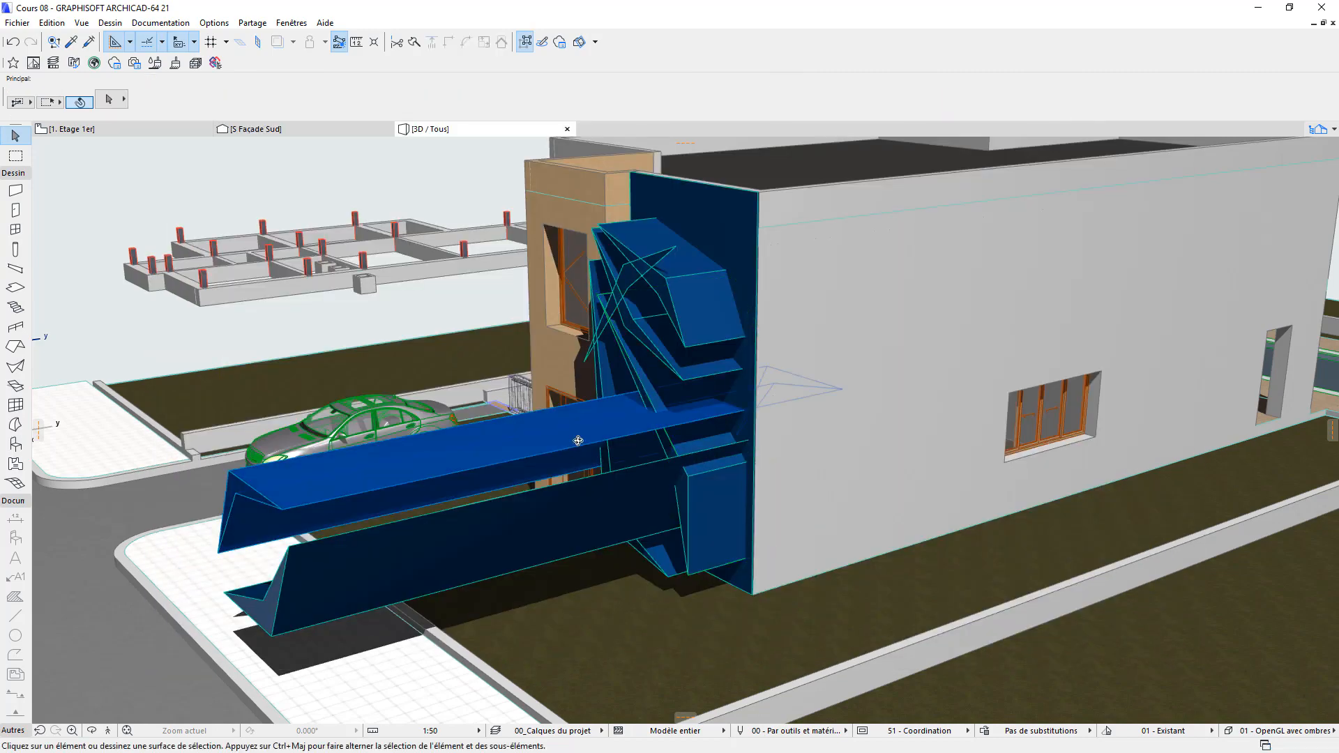
Step: Extrude the still flat sliver that crosses the two upper ones perpendicularly through the stairwell panel
shift+middle_drag(578, 440, 655, 331)
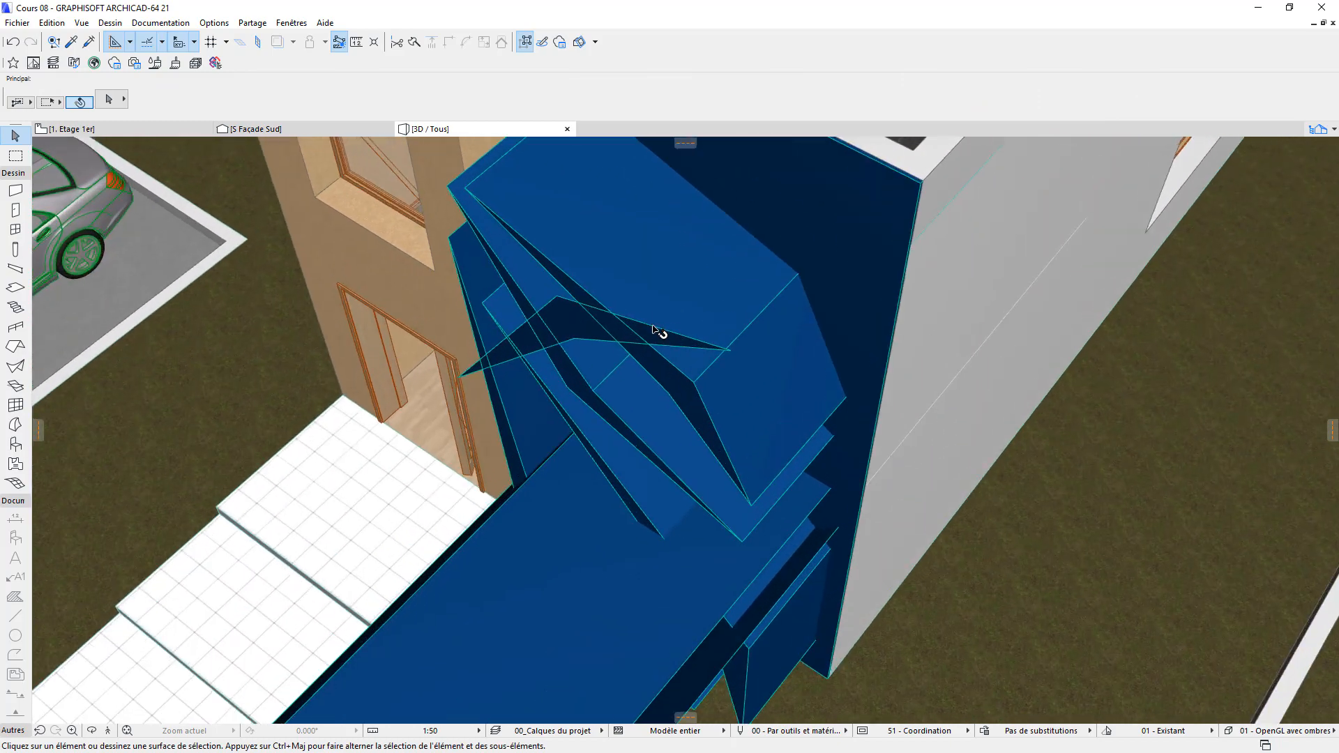
click(583, 334)
click(576, 327)
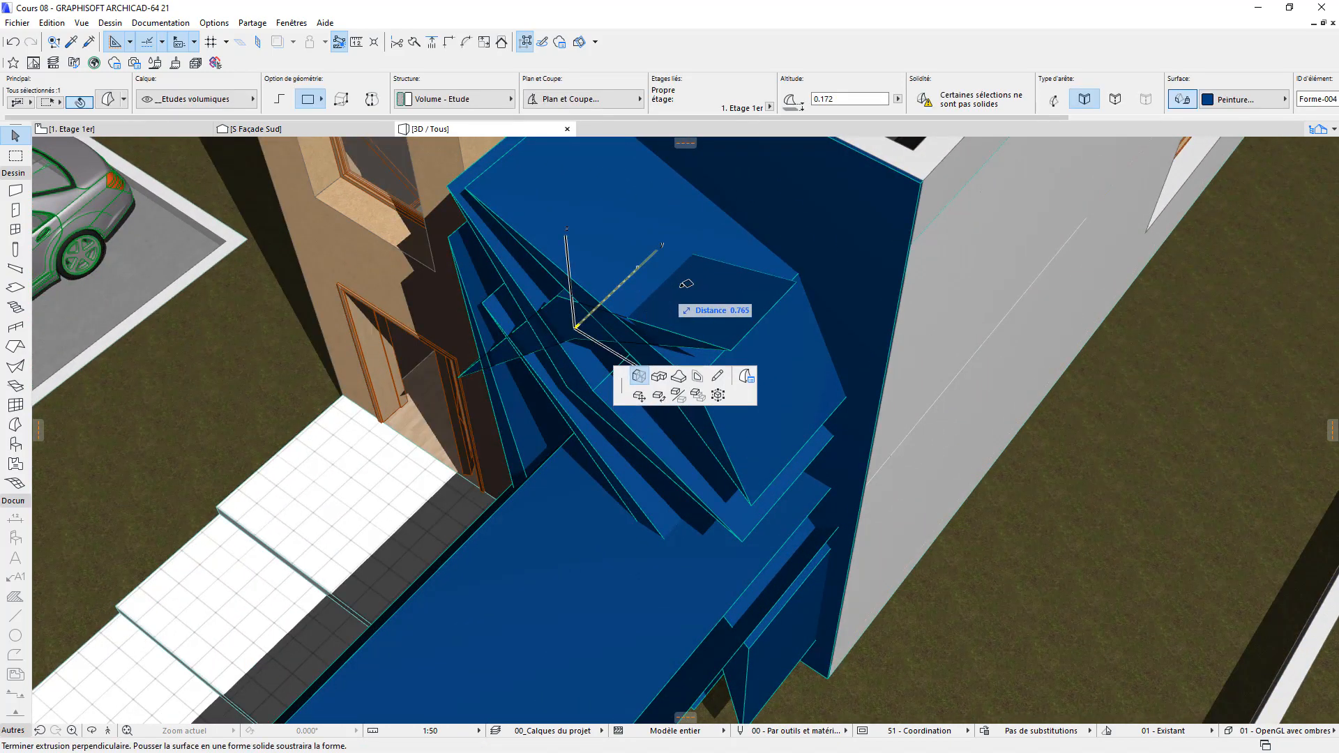
shift+middle_drag(686, 284, 663, 380)
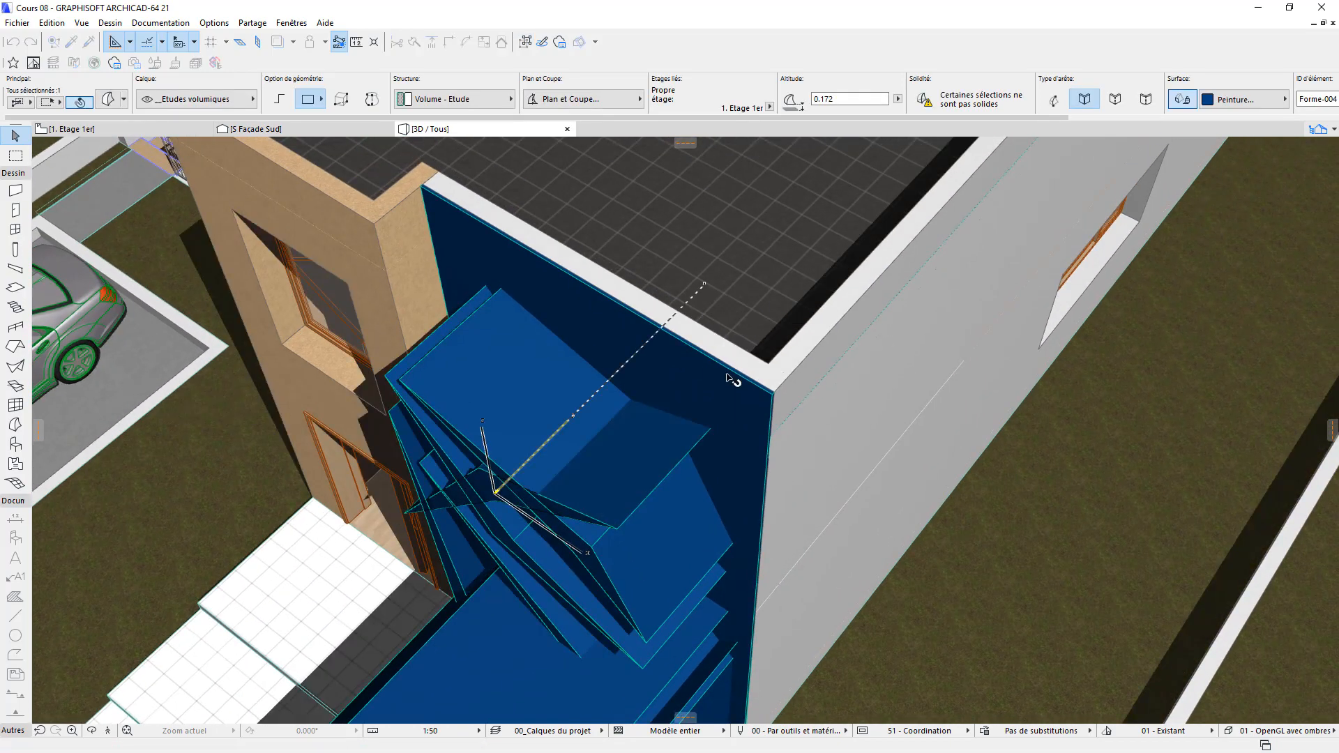
click(590, 469)
Step: Try a Boolean subtraction between the stairwell panel and the crossing upper sliver, starting with the panel selected, and undo it
shift+middle_drag(589, 469, 596, 496)
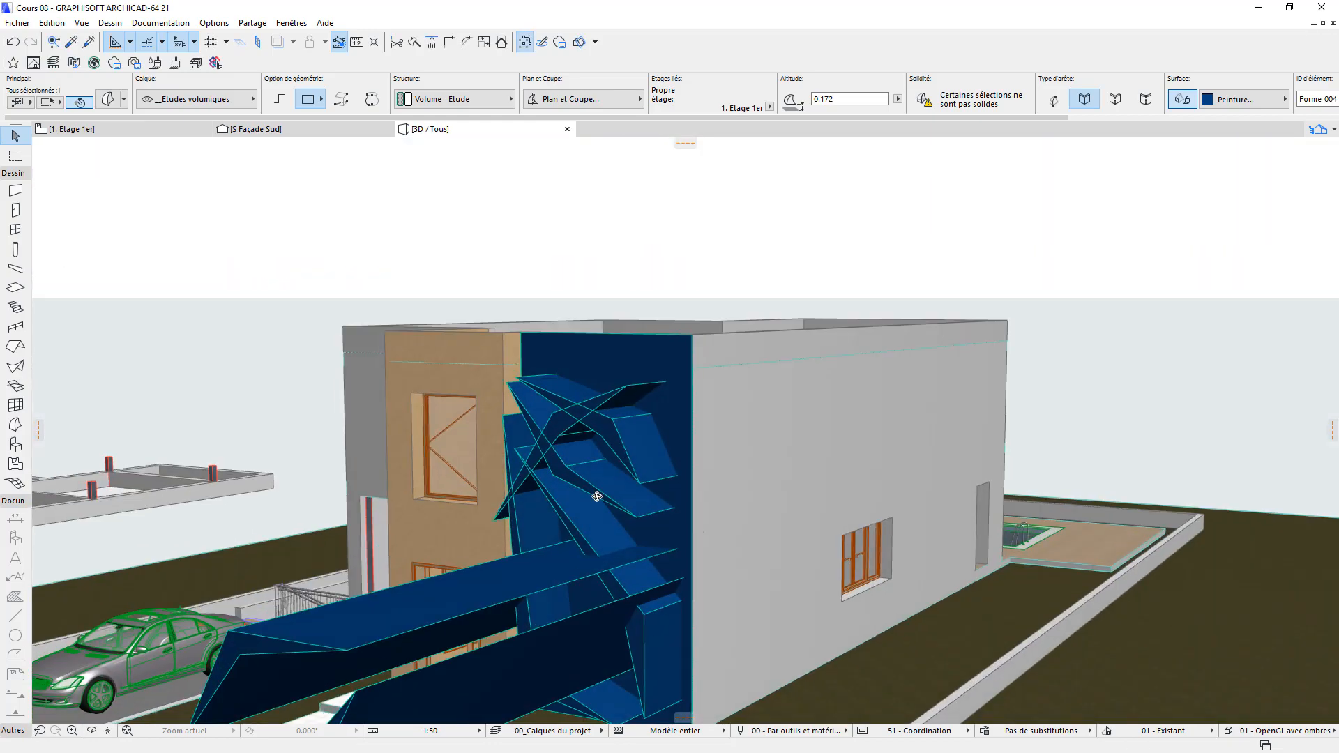
click(710, 232)
shift+middle_drag(614, 405, 654, 299)
click(654, 299)
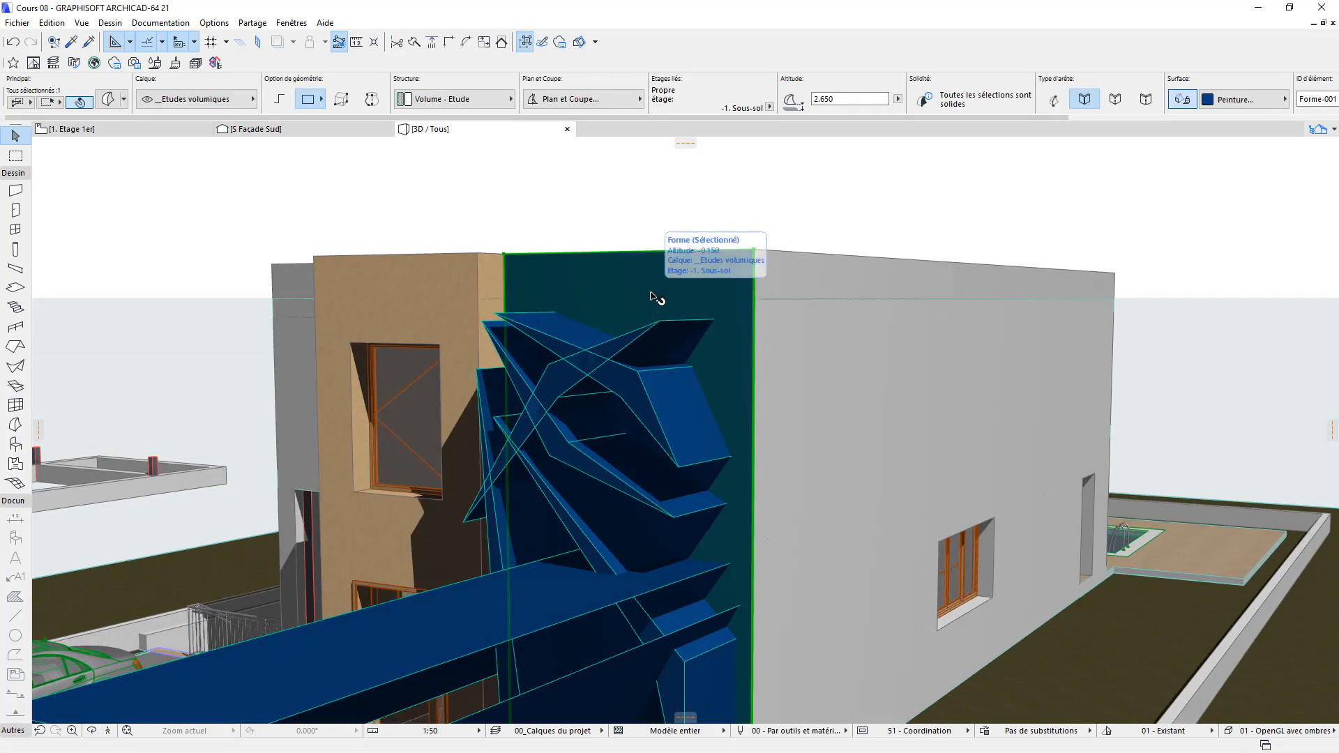
right_click(685, 202)
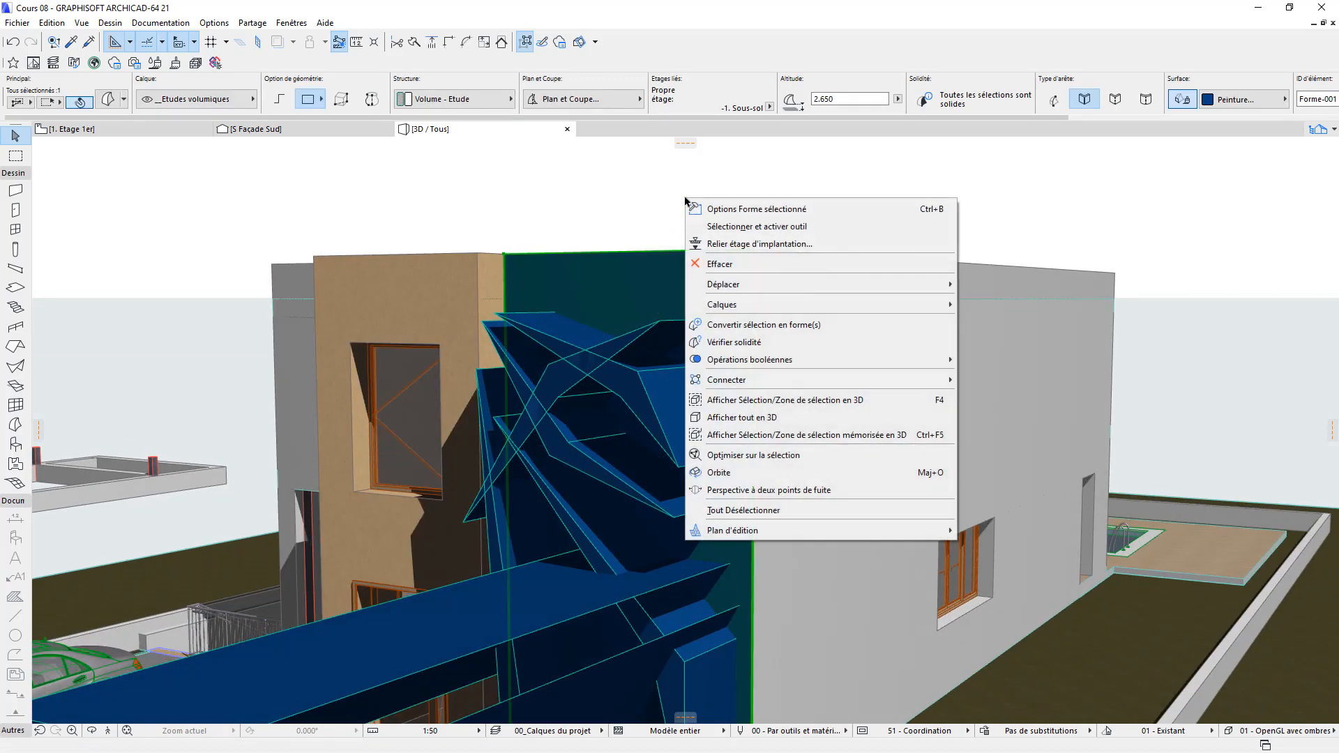
mouse_move(767, 361)
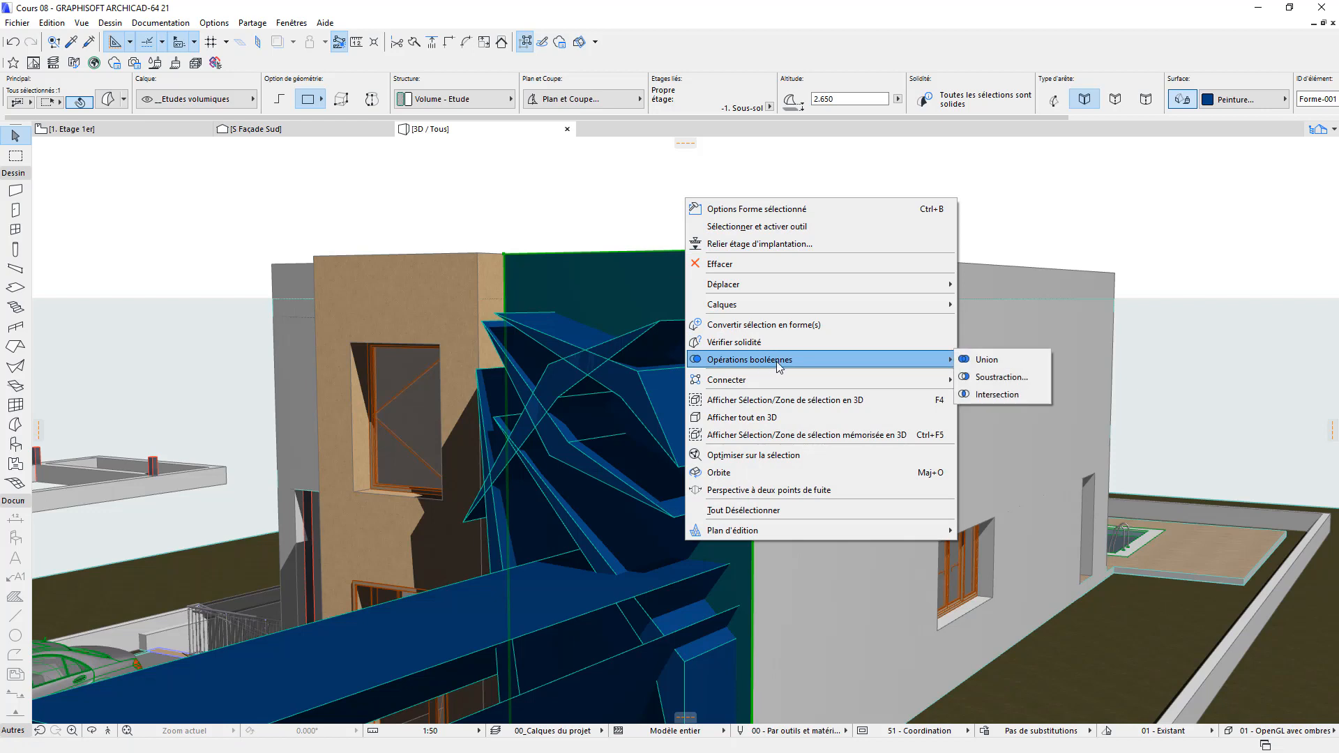
click(1000, 377)
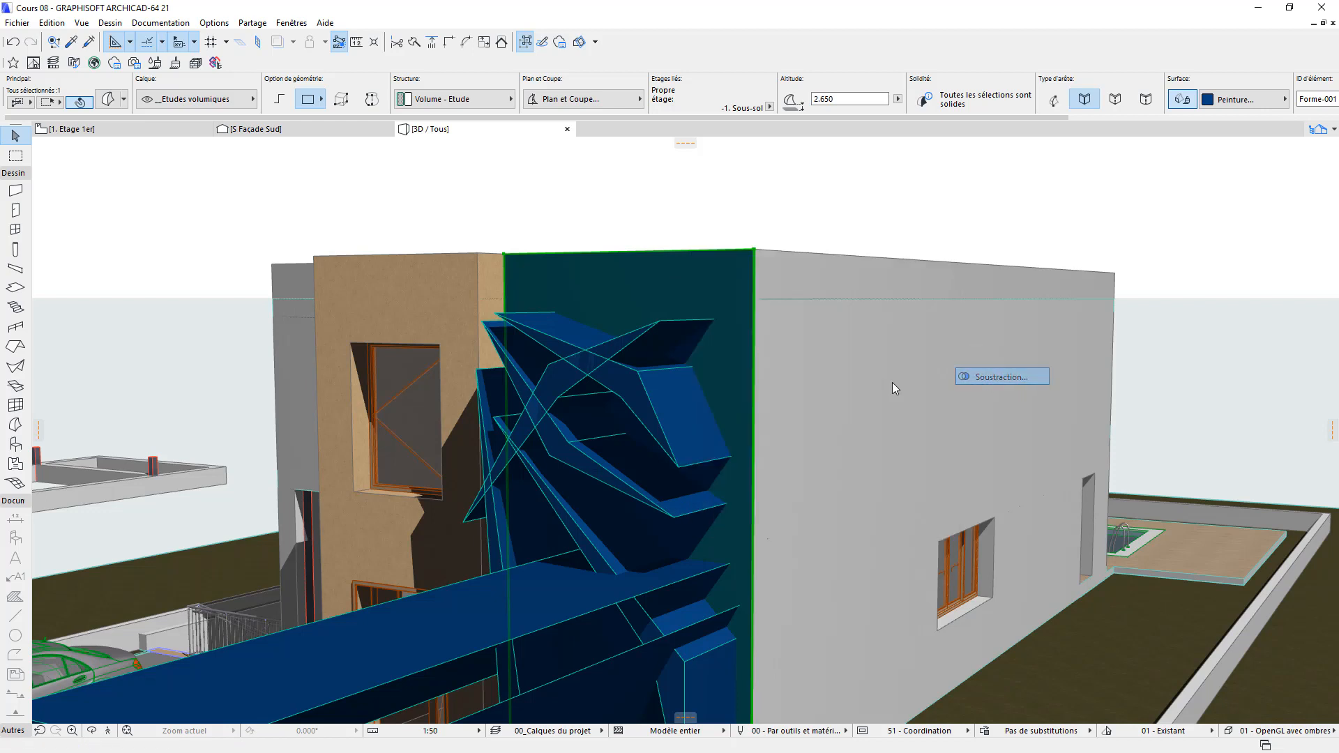
click(651, 343)
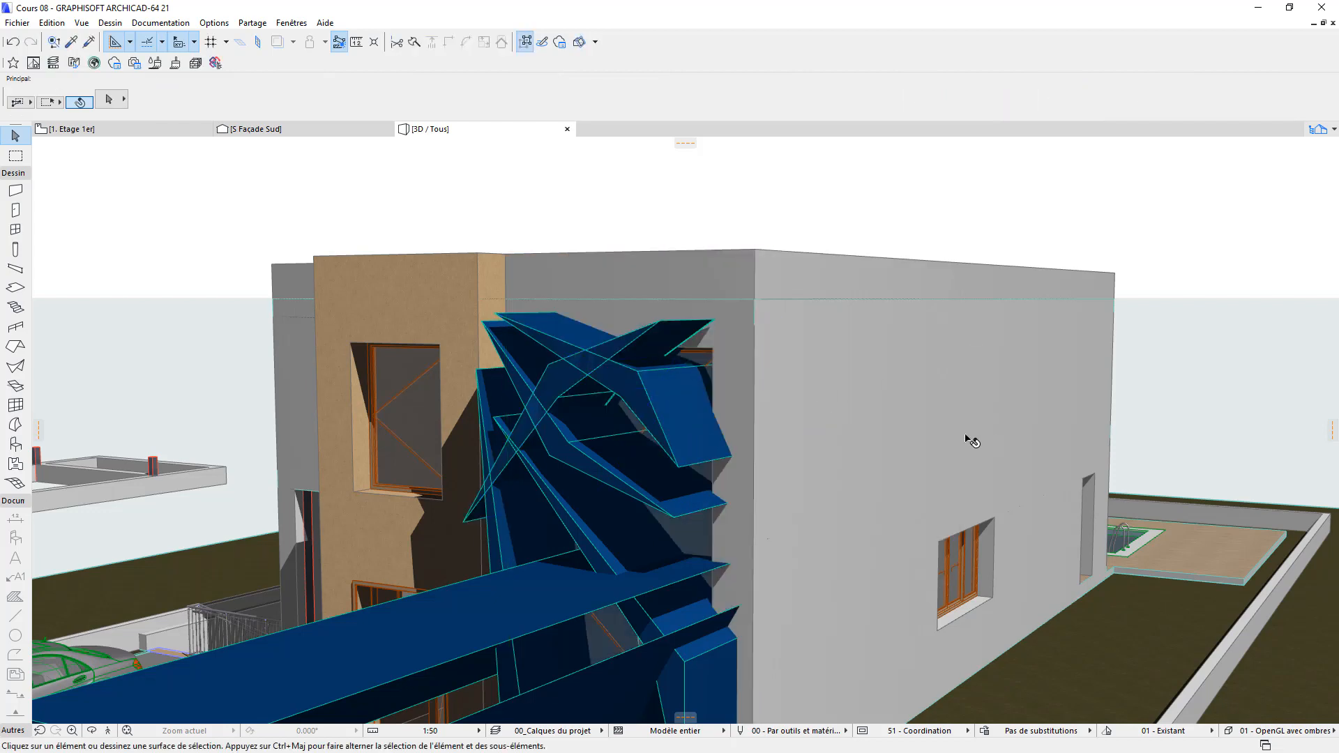
key(ctrl+z)
click(843, 218)
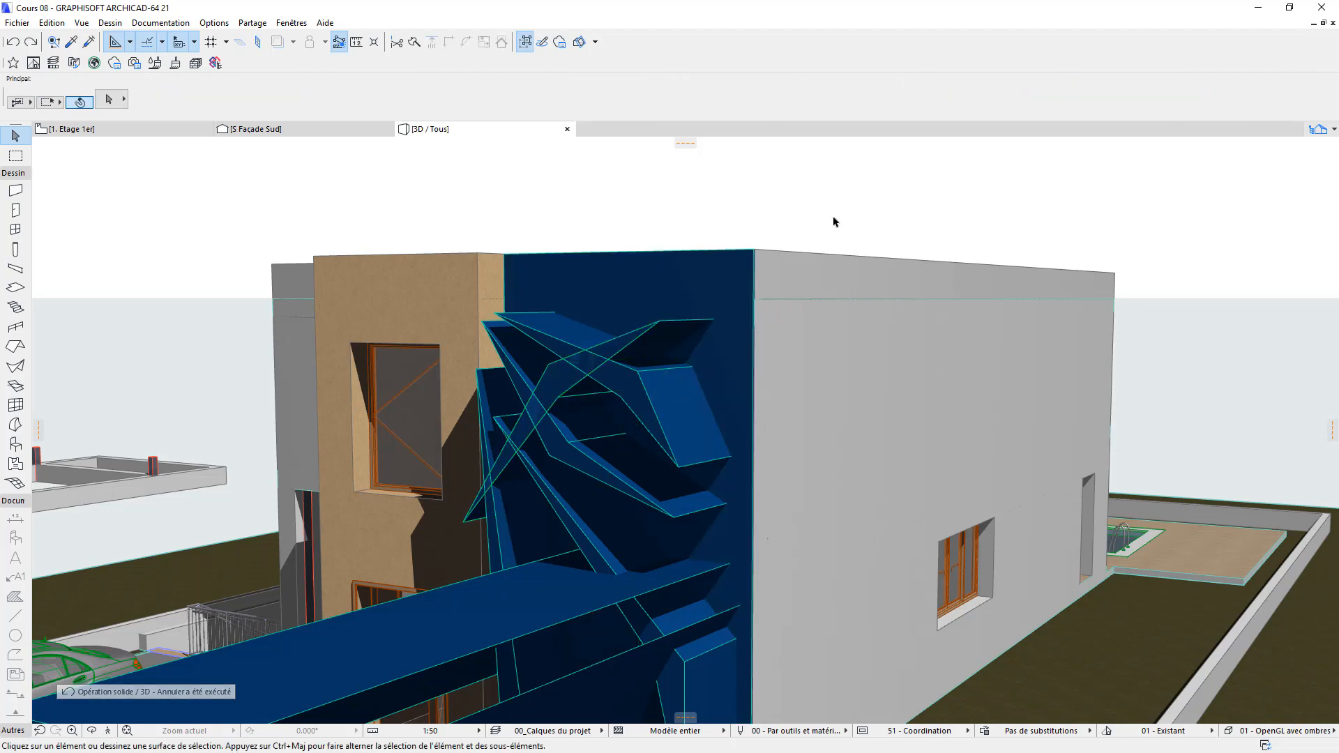
Step: Select the three crossing upper sliver morphs and subtract them from the blue stairwell panel with a Boolean subtraction
click(646, 403)
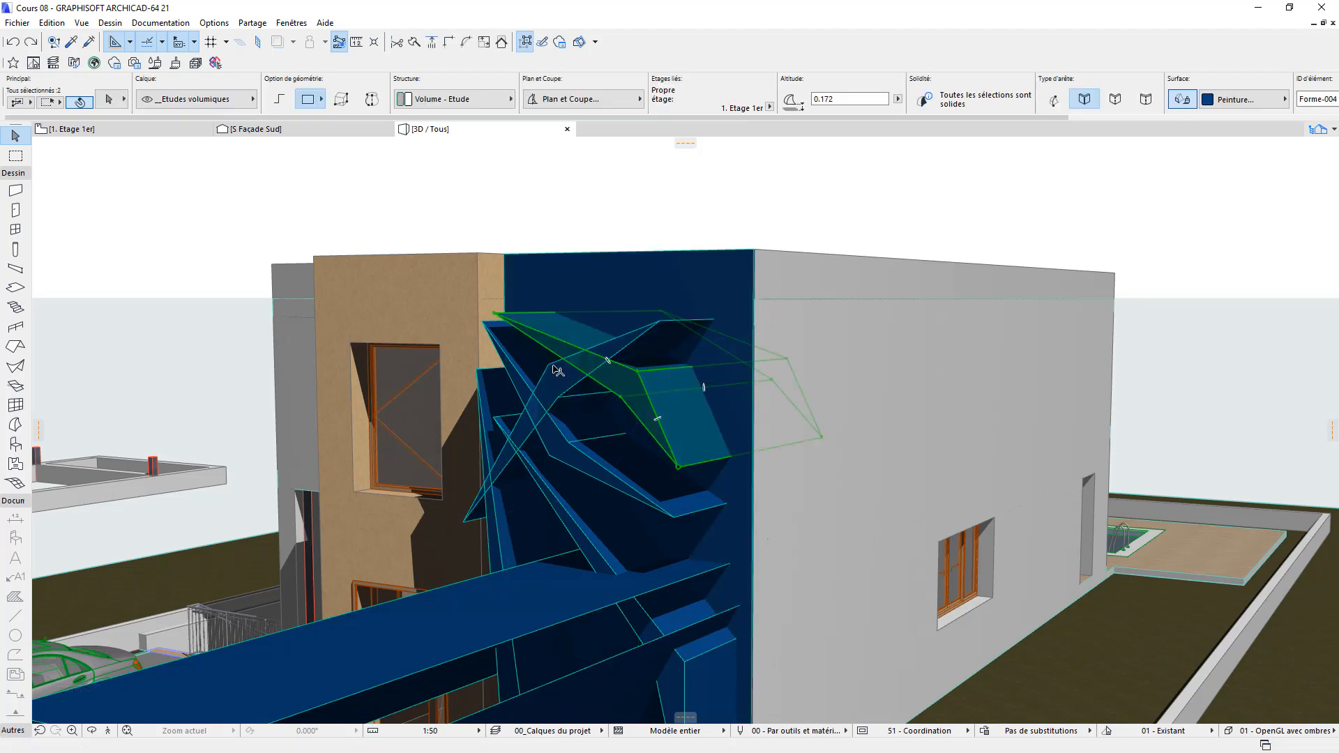
shift+click(519, 373)
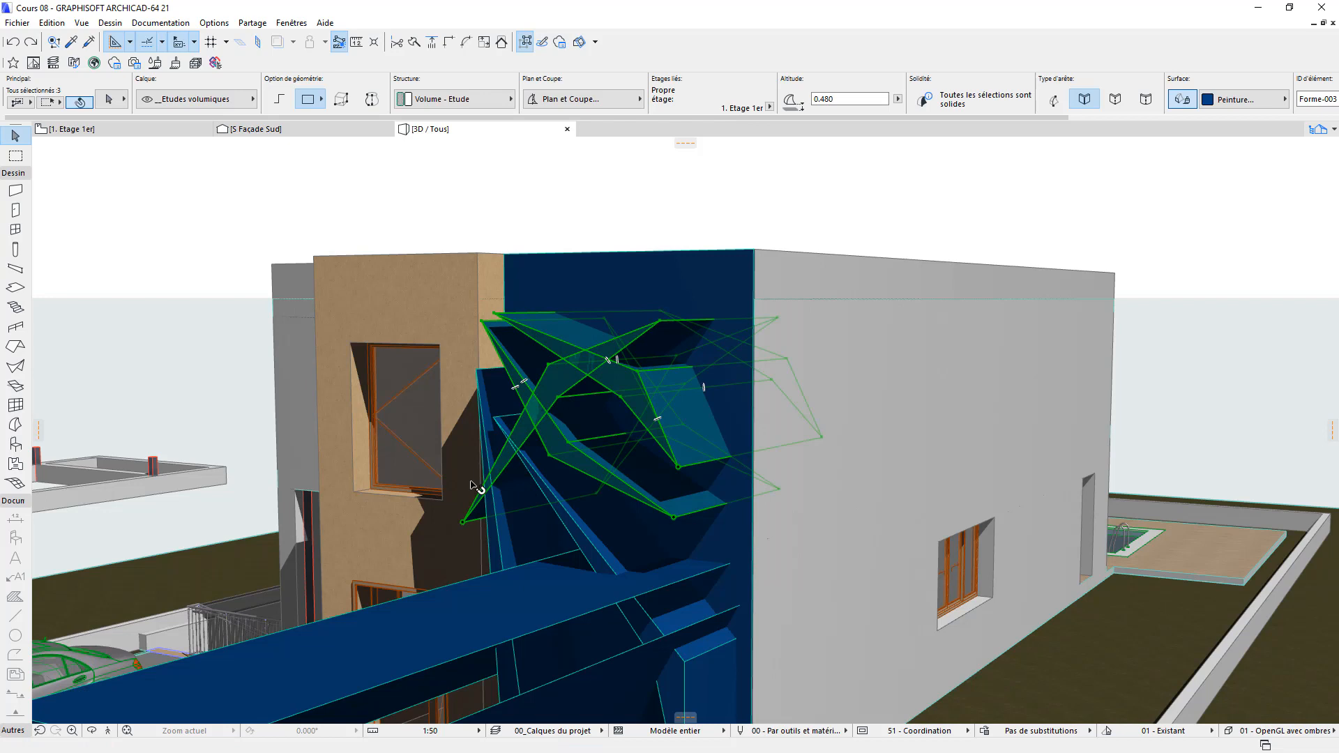
right_click(655, 217)
mouse_move(913, 375)
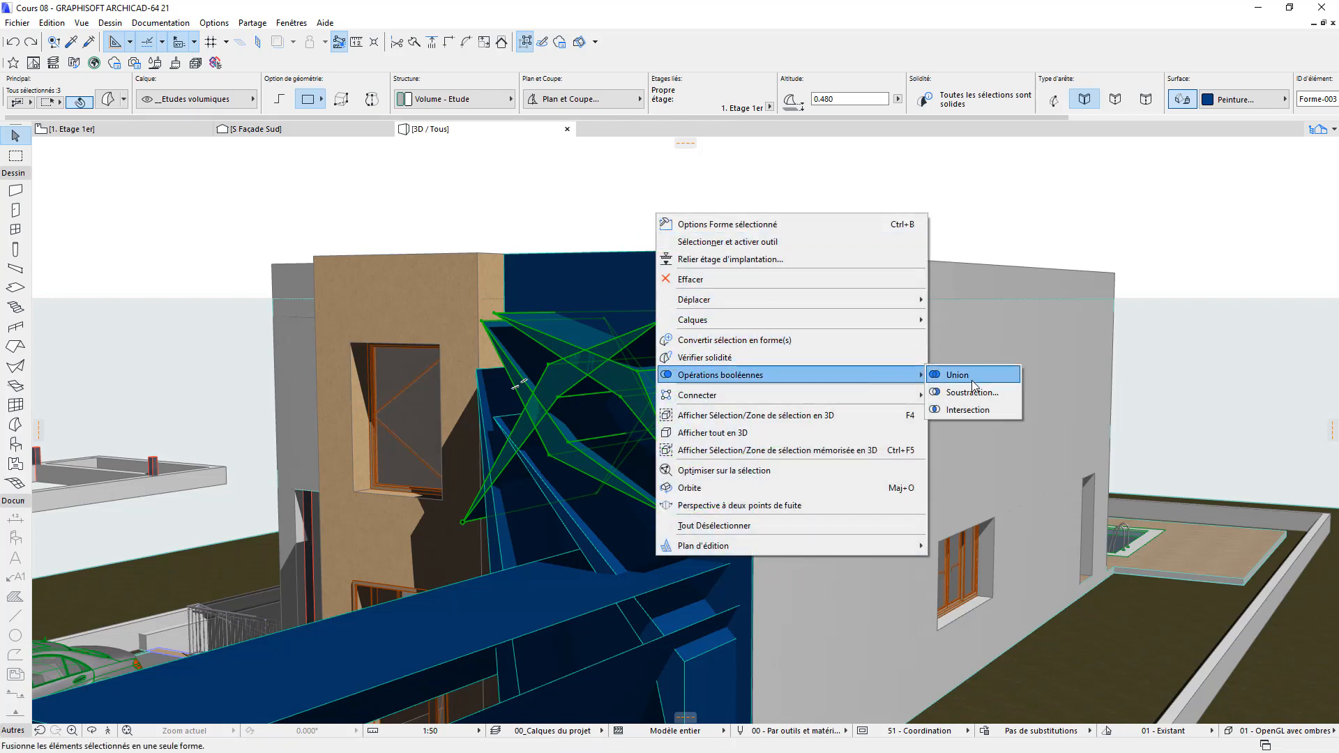
click(975, 391)
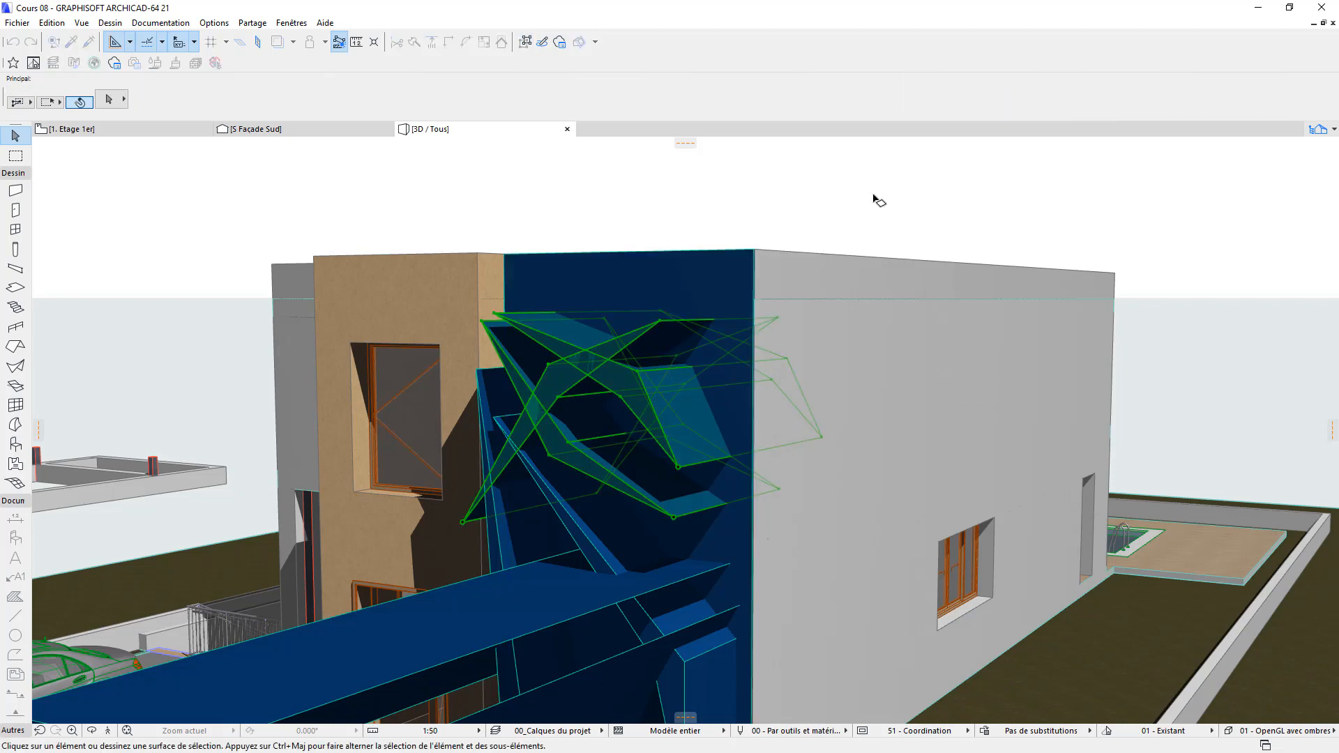
drag(728, 457, 681, 362)
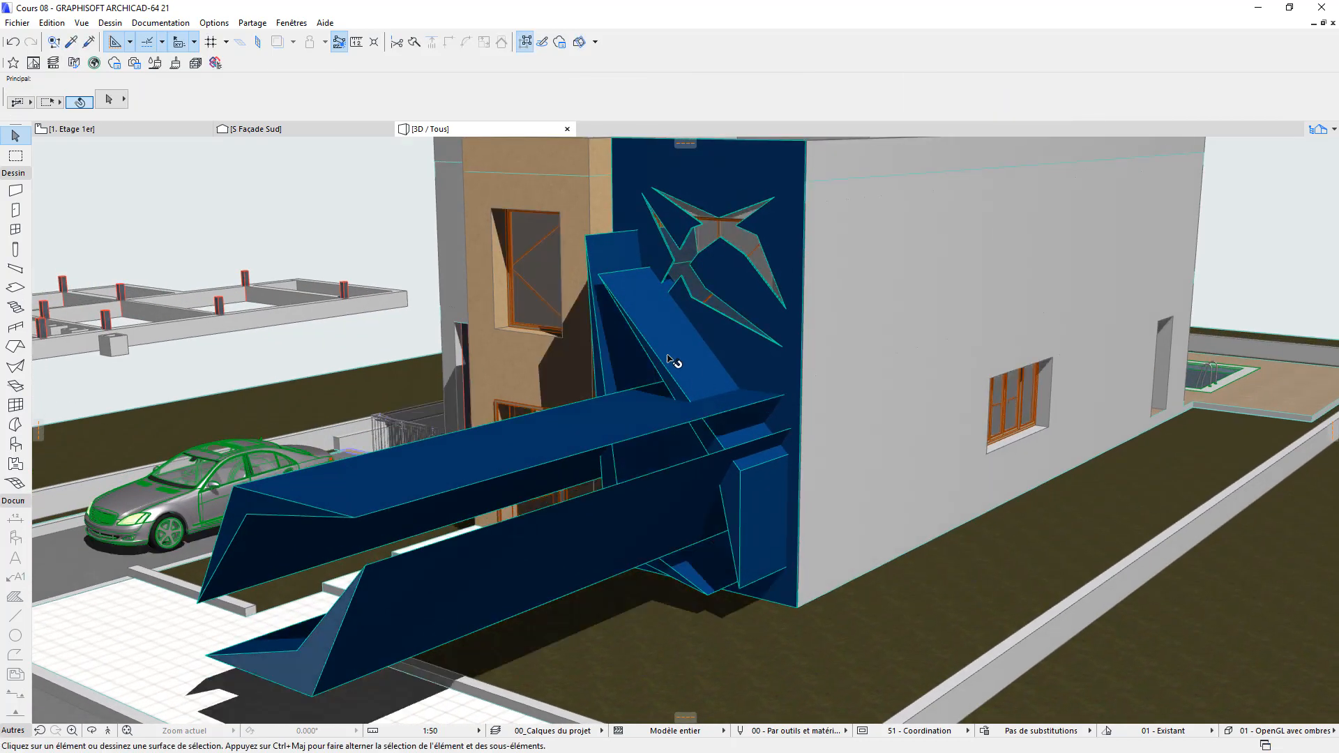
Step: Select all the remaining lower sliver morphs, including the two long protruding ones, and subtract them from the stairwell panel
click(669, 357)
shift+click(621, 380)
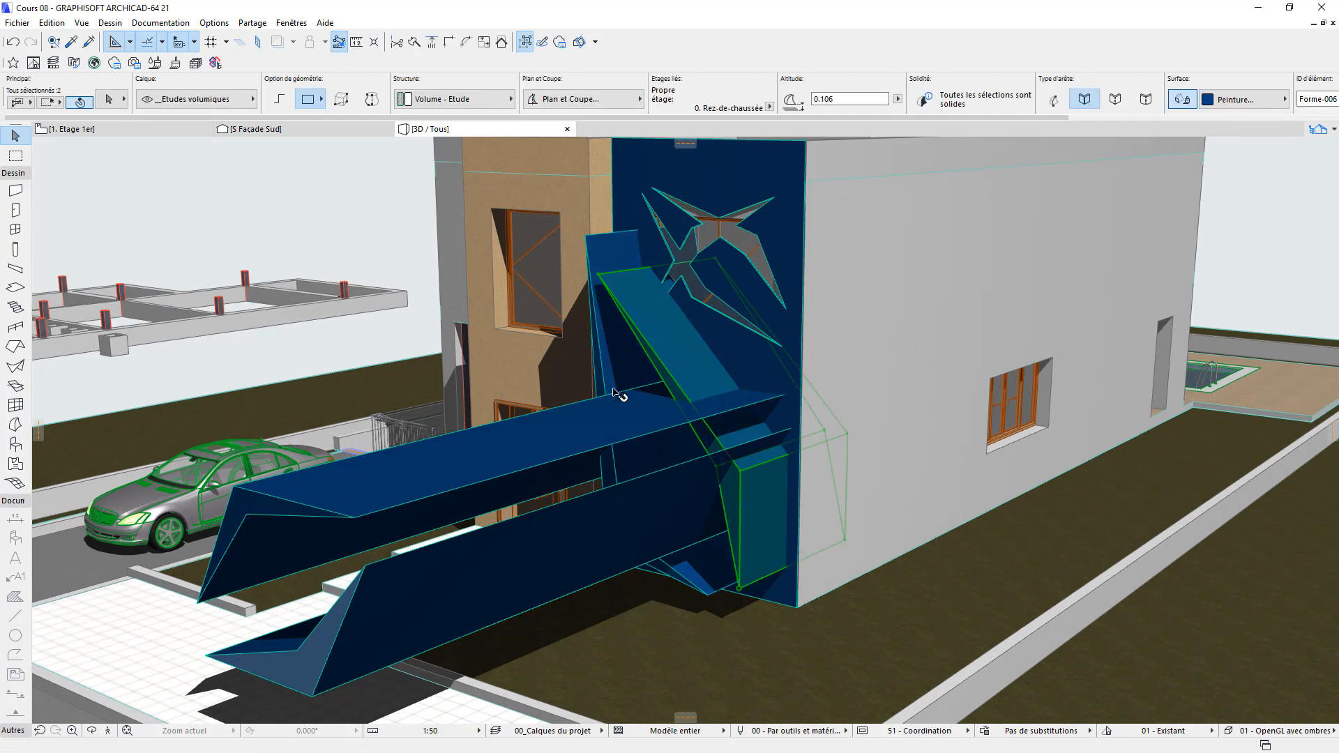
shift+click(549, 461)
shift+click(558, 524)
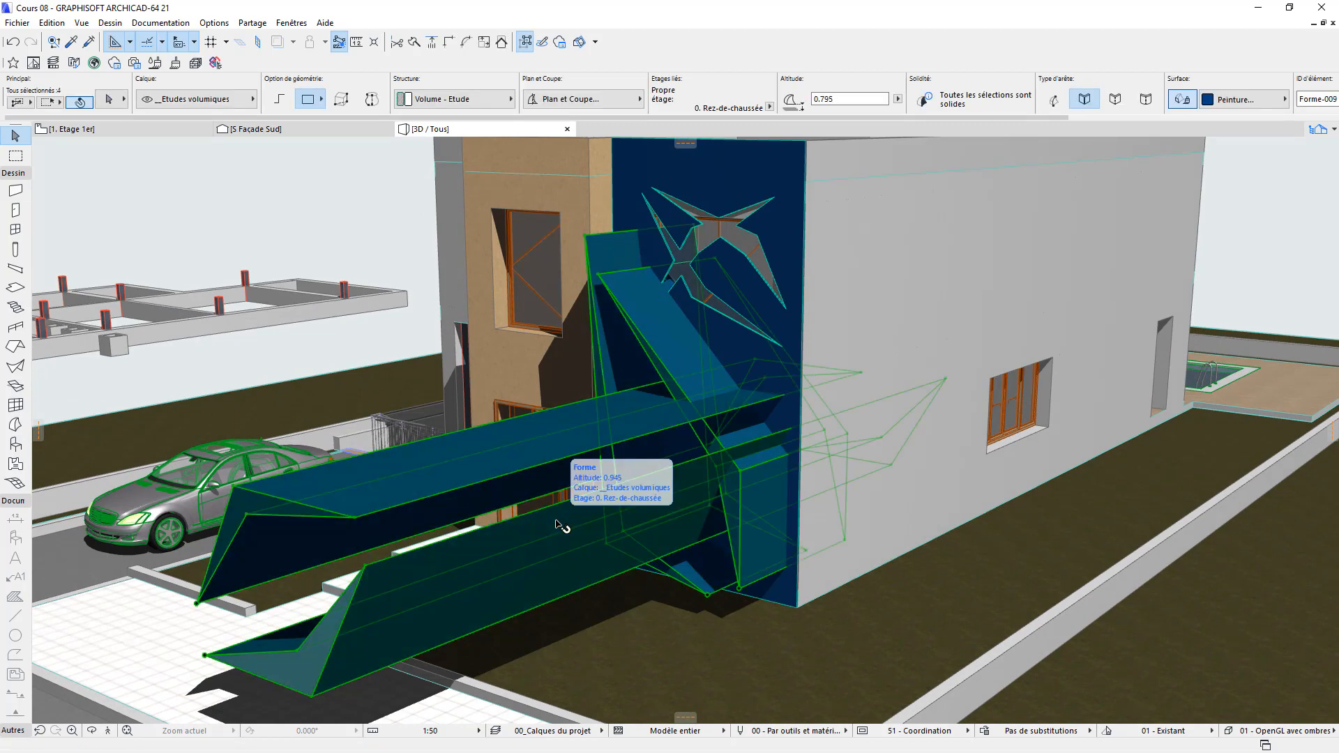
right_click(365, 223)
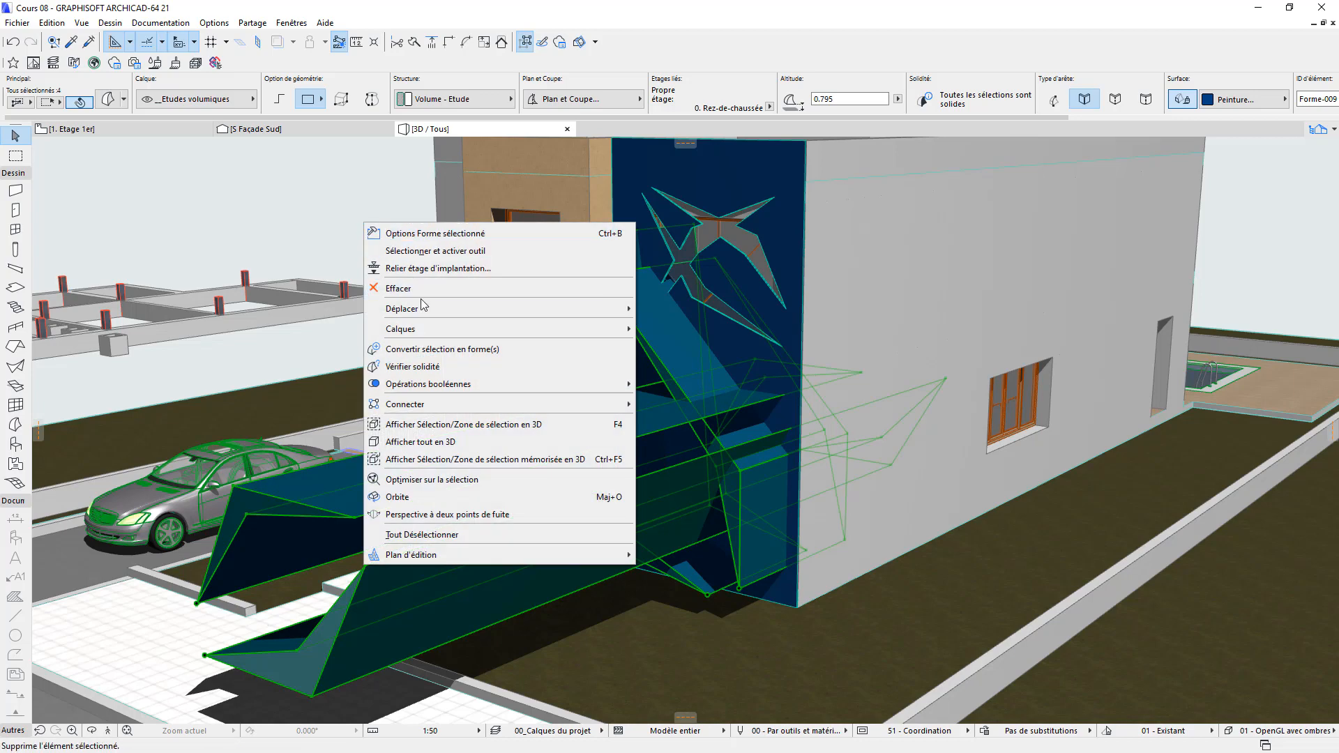
mouse_move(599, 383)
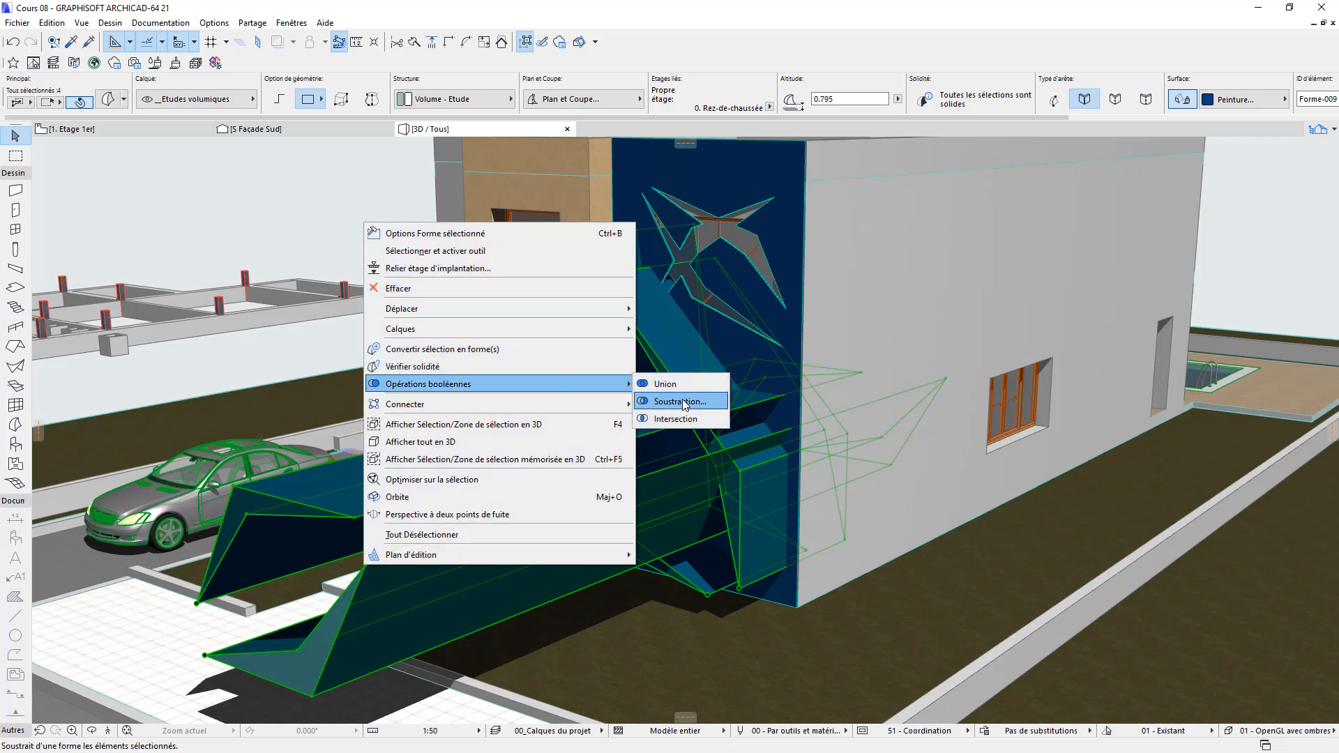
click(682, 401)
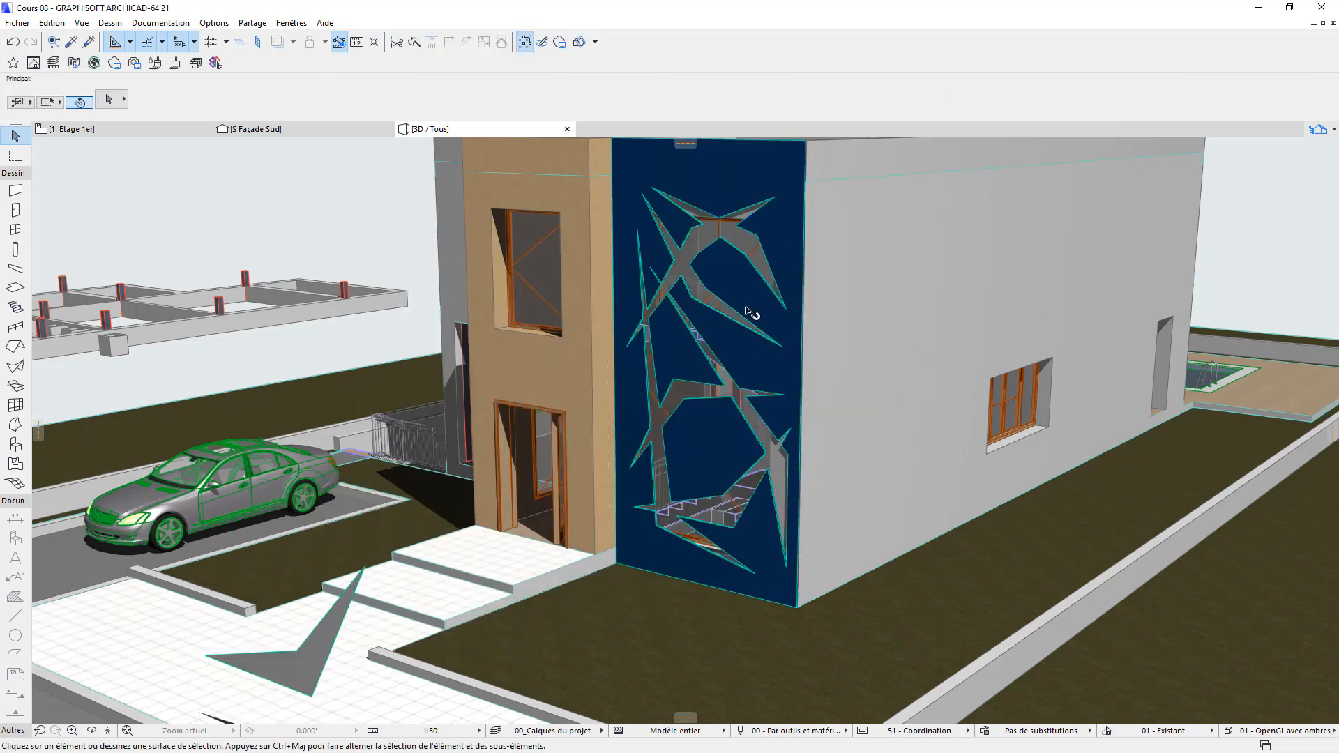
Step: Delete the leftover flat sliver face floating in front of the stairwell panel
drag(750, 312, 1067, 457)
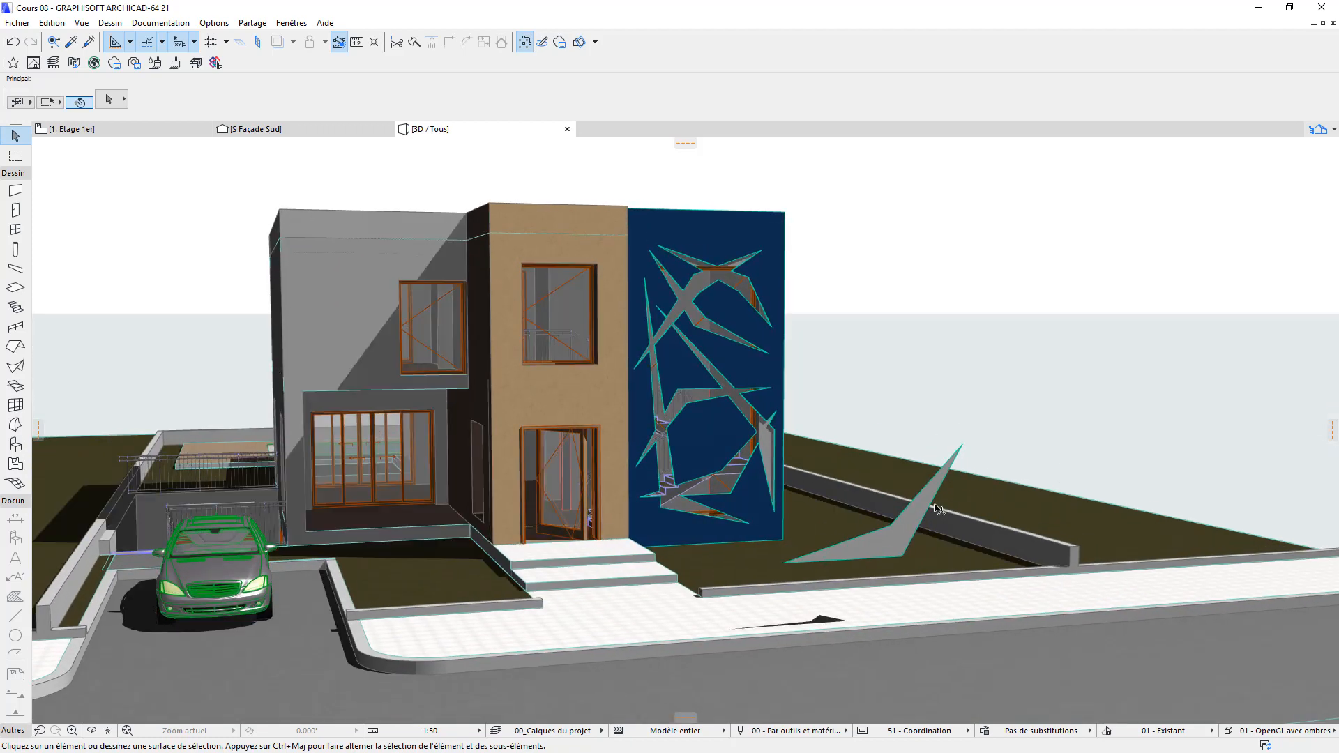
drag(938, 509, 703, 552)
click(627, 599)
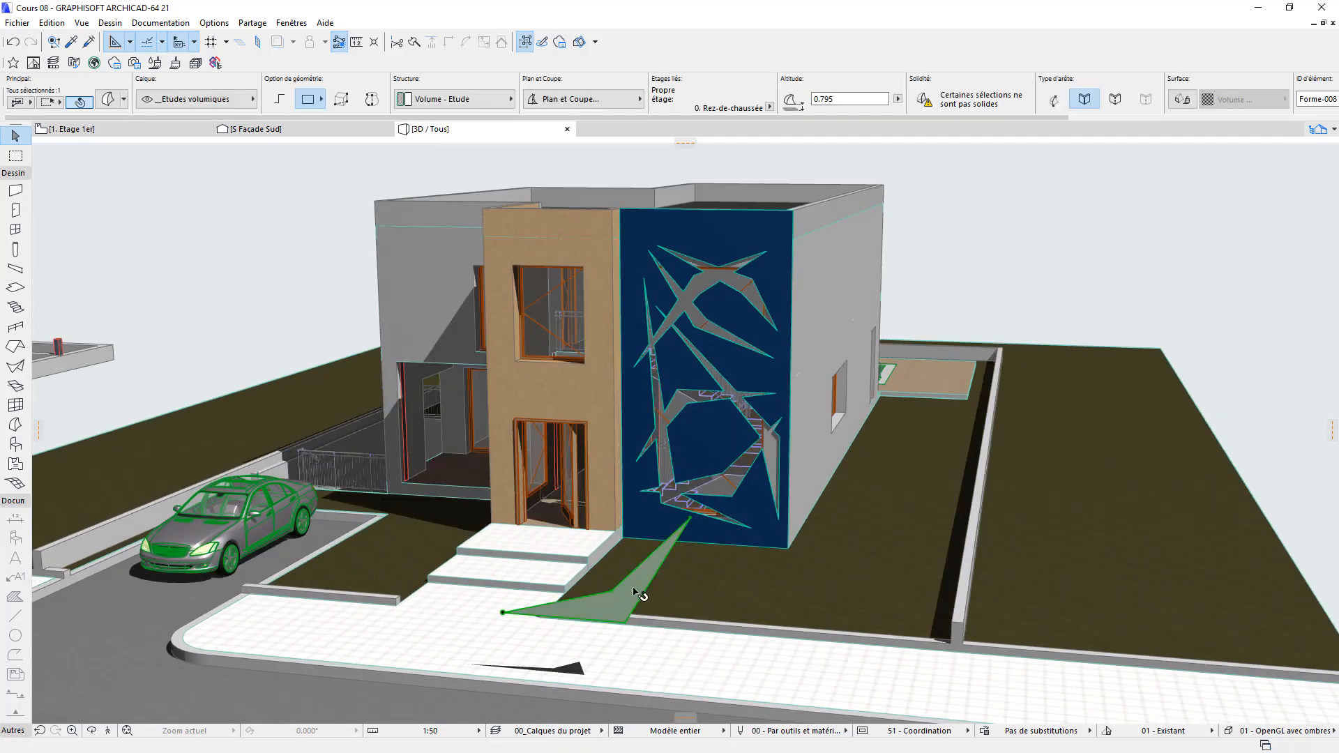
key(Delete)
Step: Examine the house and the angular openings in the blue stairwell panel from several angles, up close and from a distance
scroll(697, 540, up, 3)
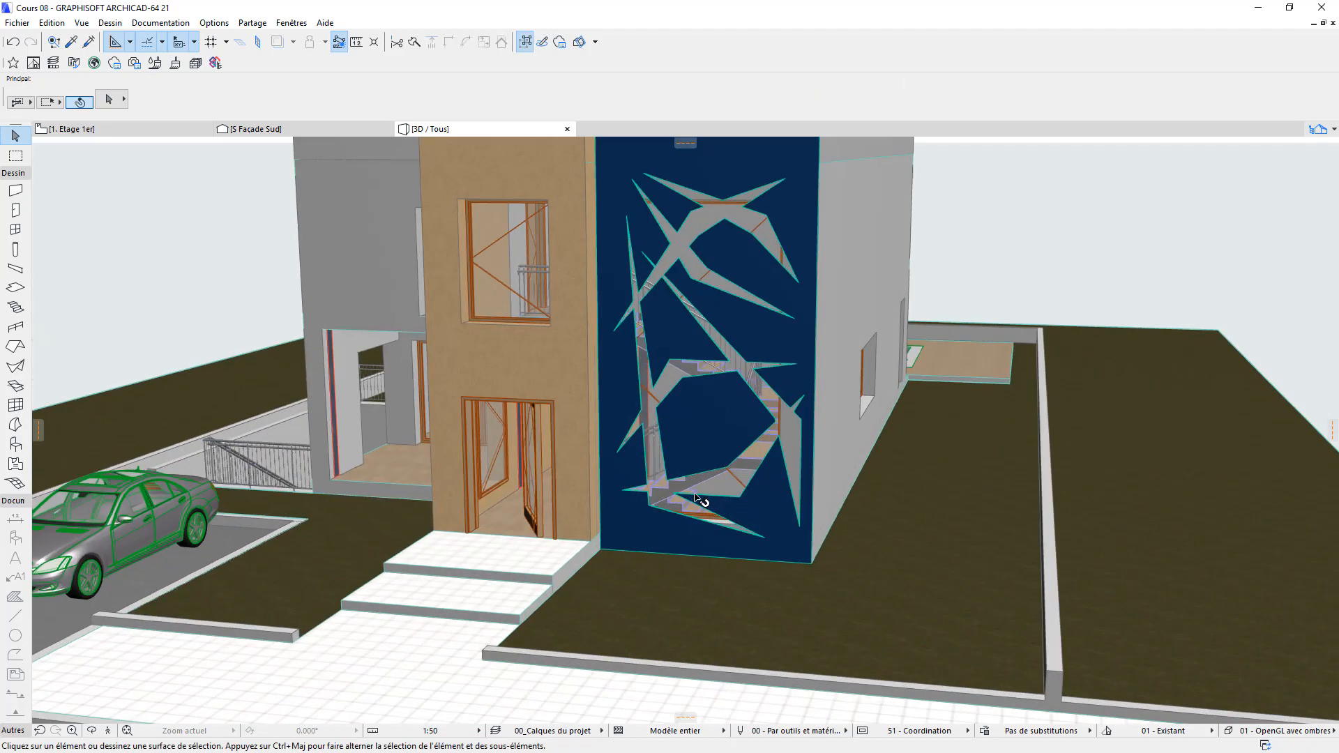
middle_drag(769, 541, 590, 576)
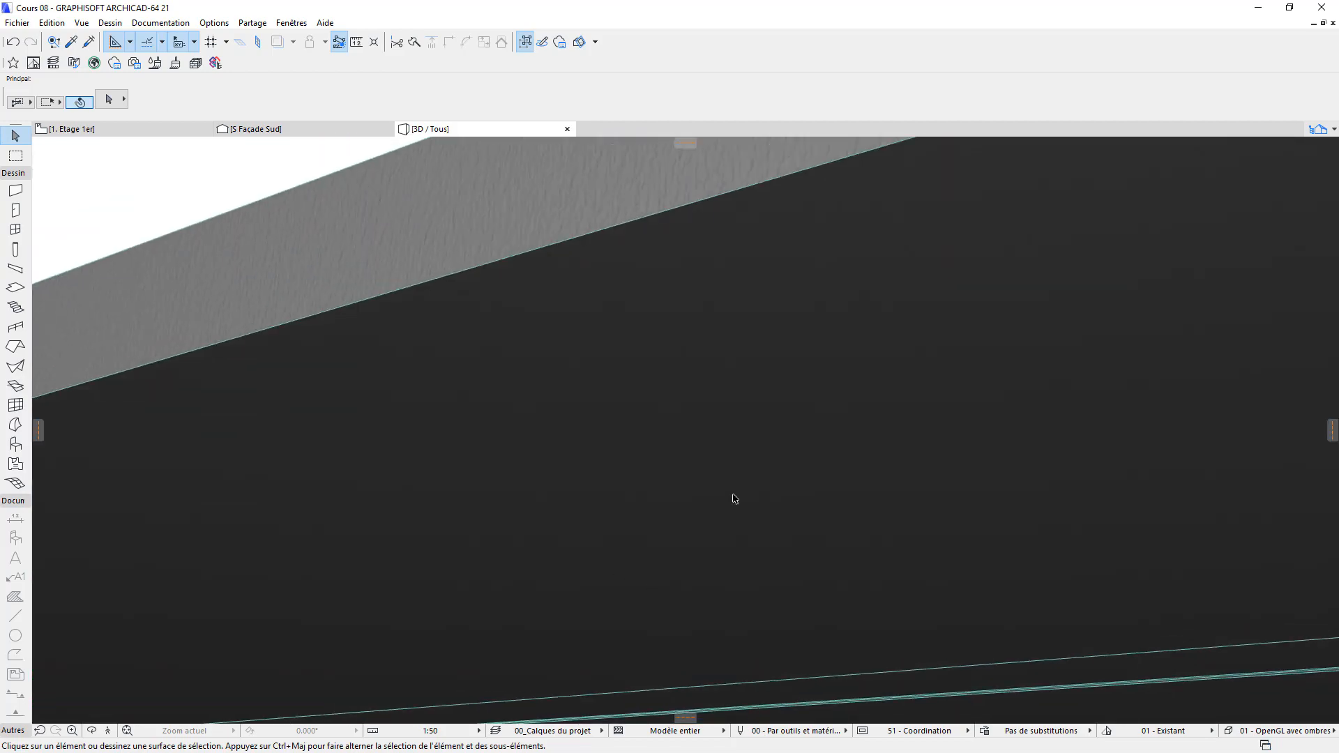
shift+middle_drag(735, 499, 687, 493)
scroll(723, 353, down, 2)
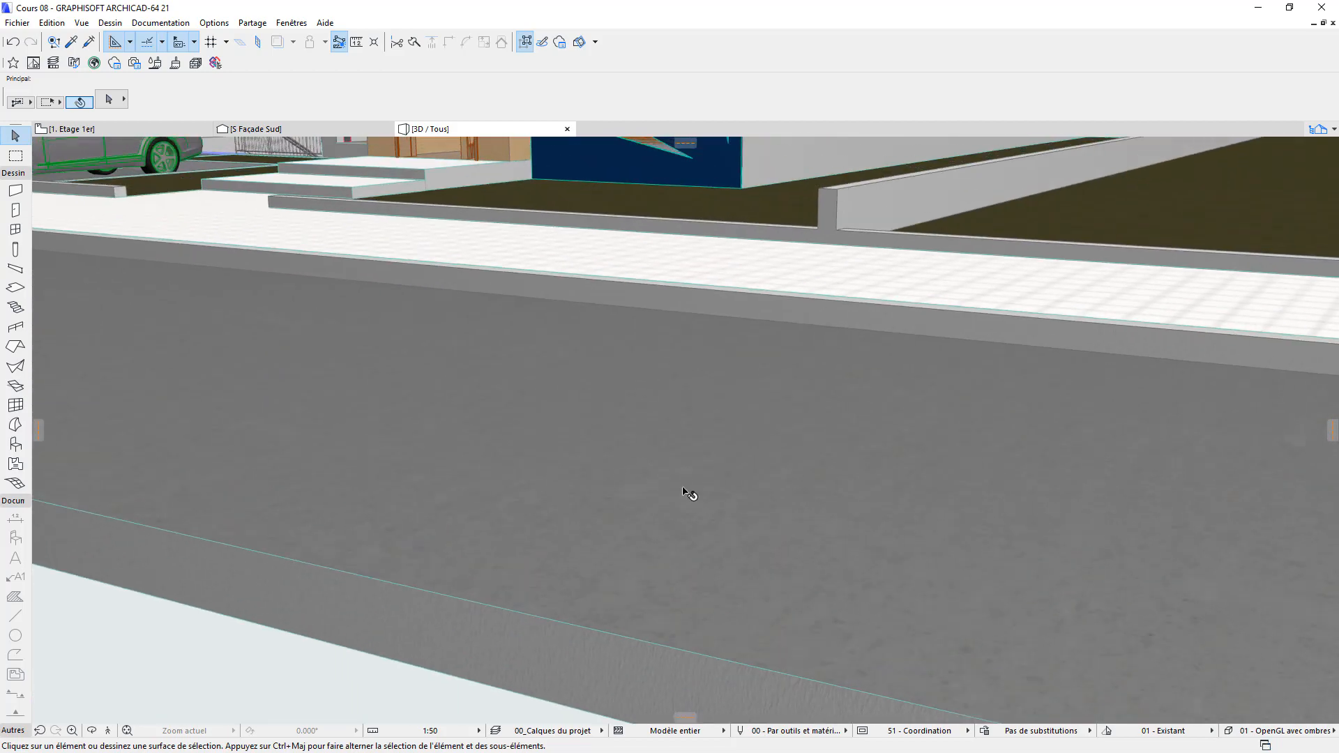
scroll(686, 316, down, 1)
scroll(687, 316, down, 3)
middle_drag(702, 395, 720, 646)
middle_drag(578, 488, 673, 554)
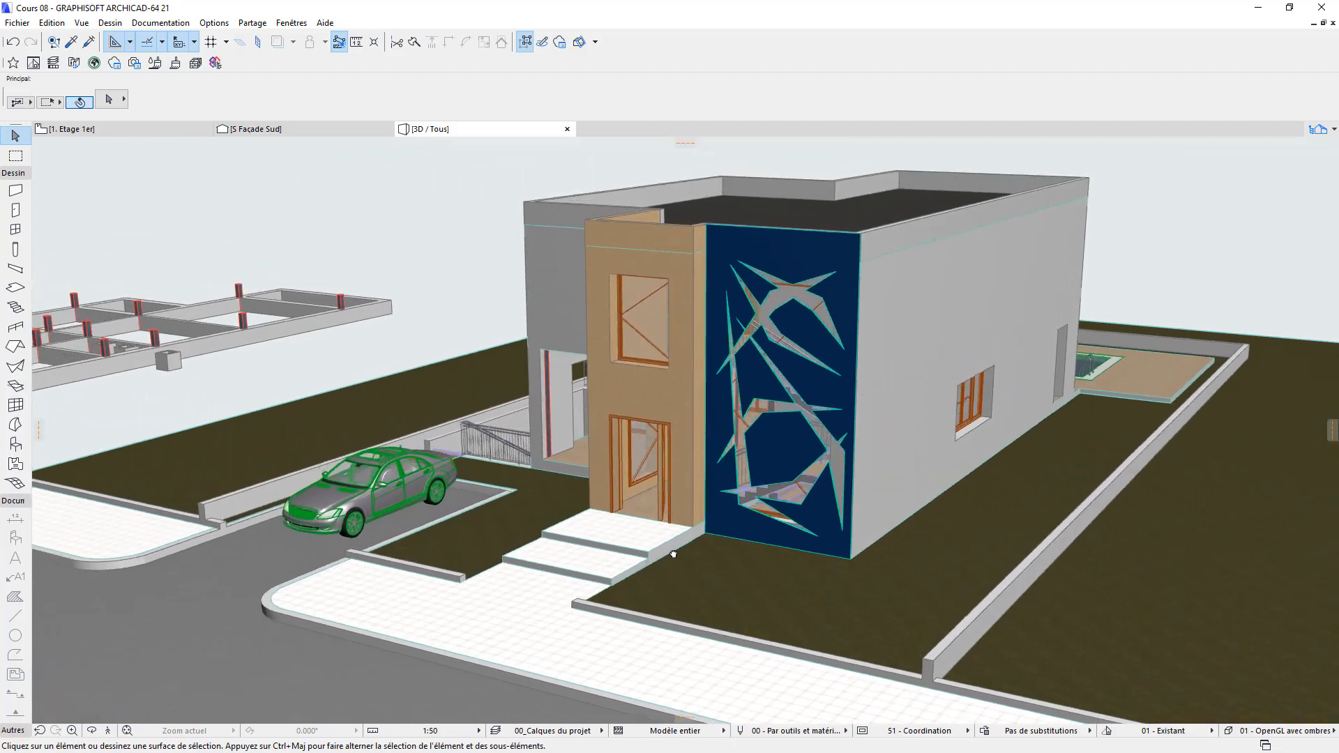
shift+middle_drag(609, 518, 537, 513)
scroll(697, 561, up, 4)
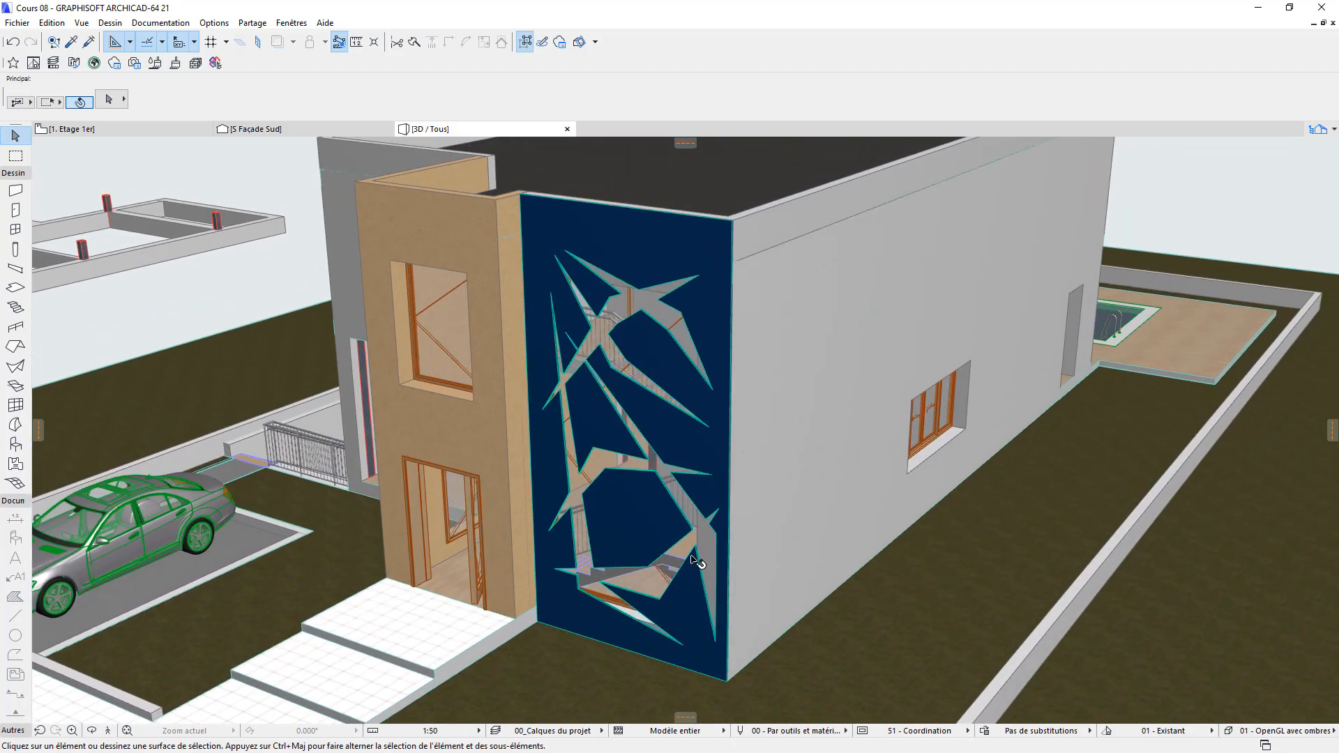
shift+middle_drag(696, 562, 687, 536)
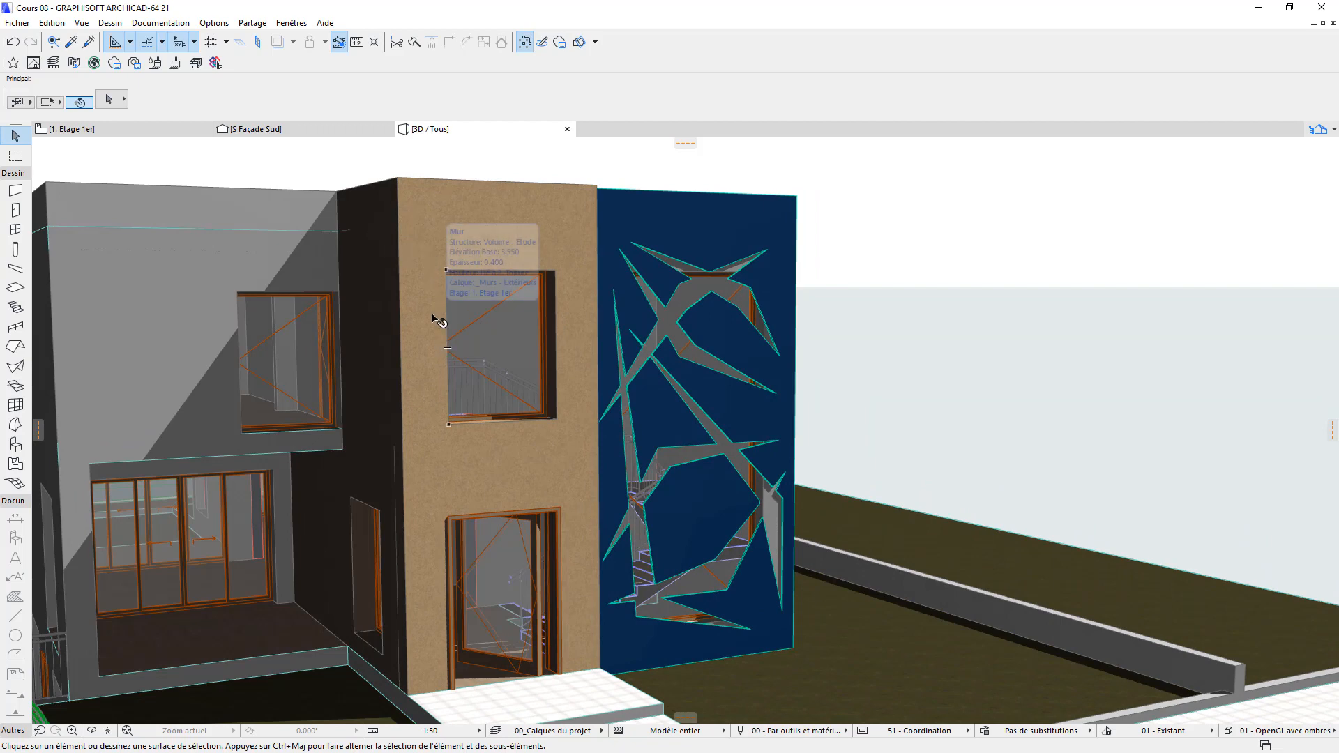
middle_drag(526, 323, 572, 352)
scroll(572, 352, down, 5)
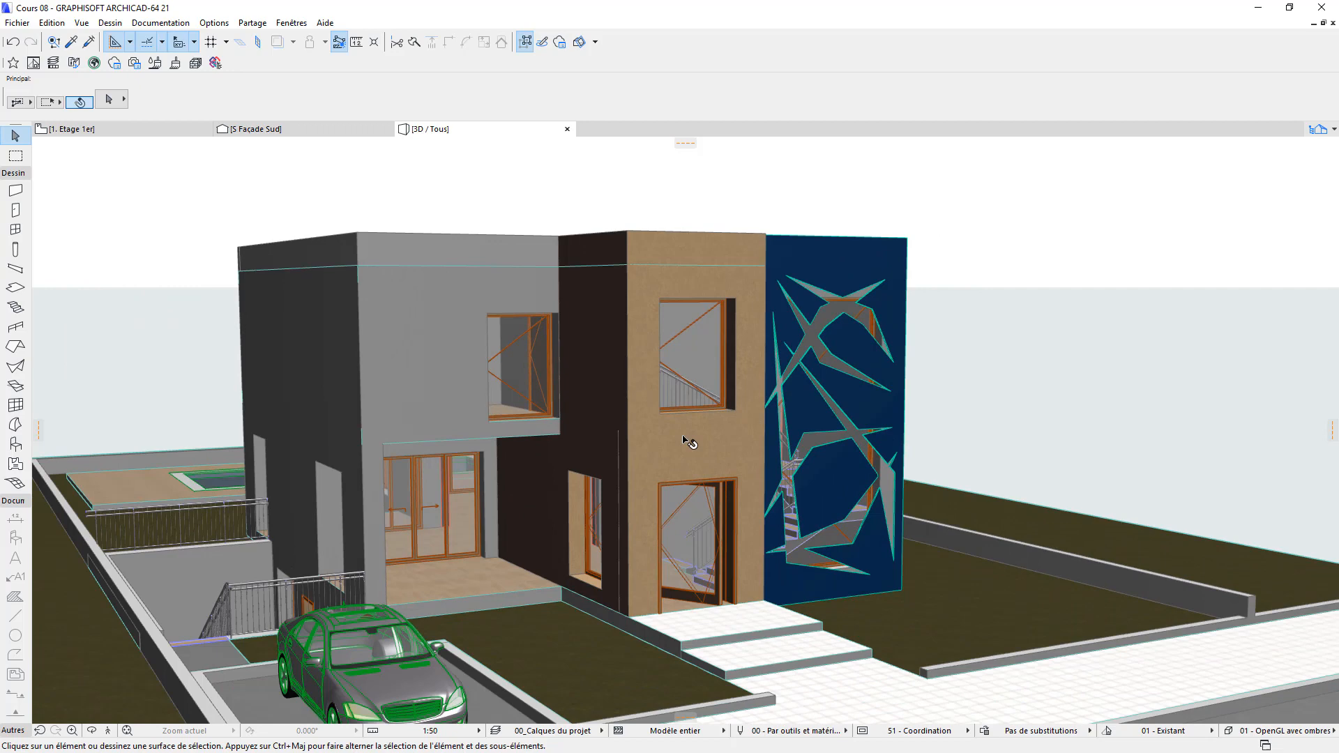
shift+middle_drag(686, 441, 764, 429)
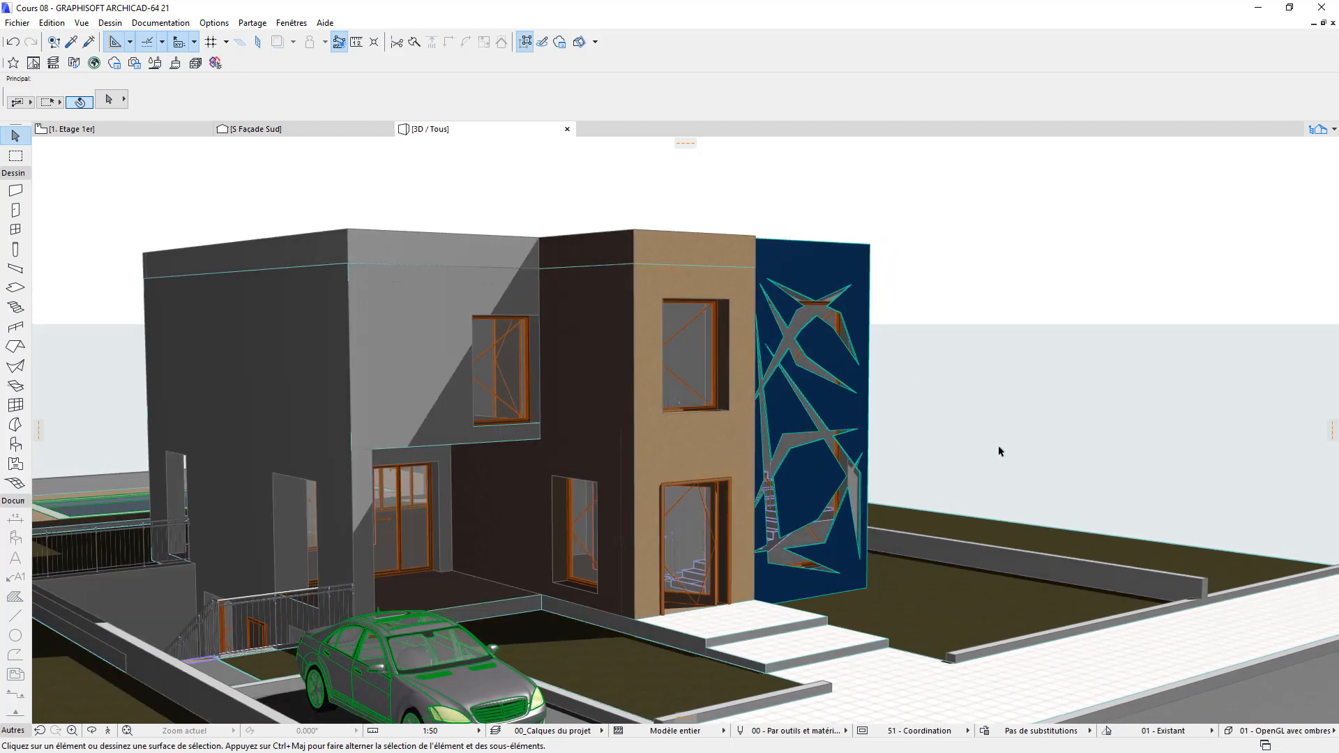
mouse_move(1015, 486)
shift+middle_down()
mouse_move(1067, 529)
mouse_move(1010, 487)
shift+middle_up()
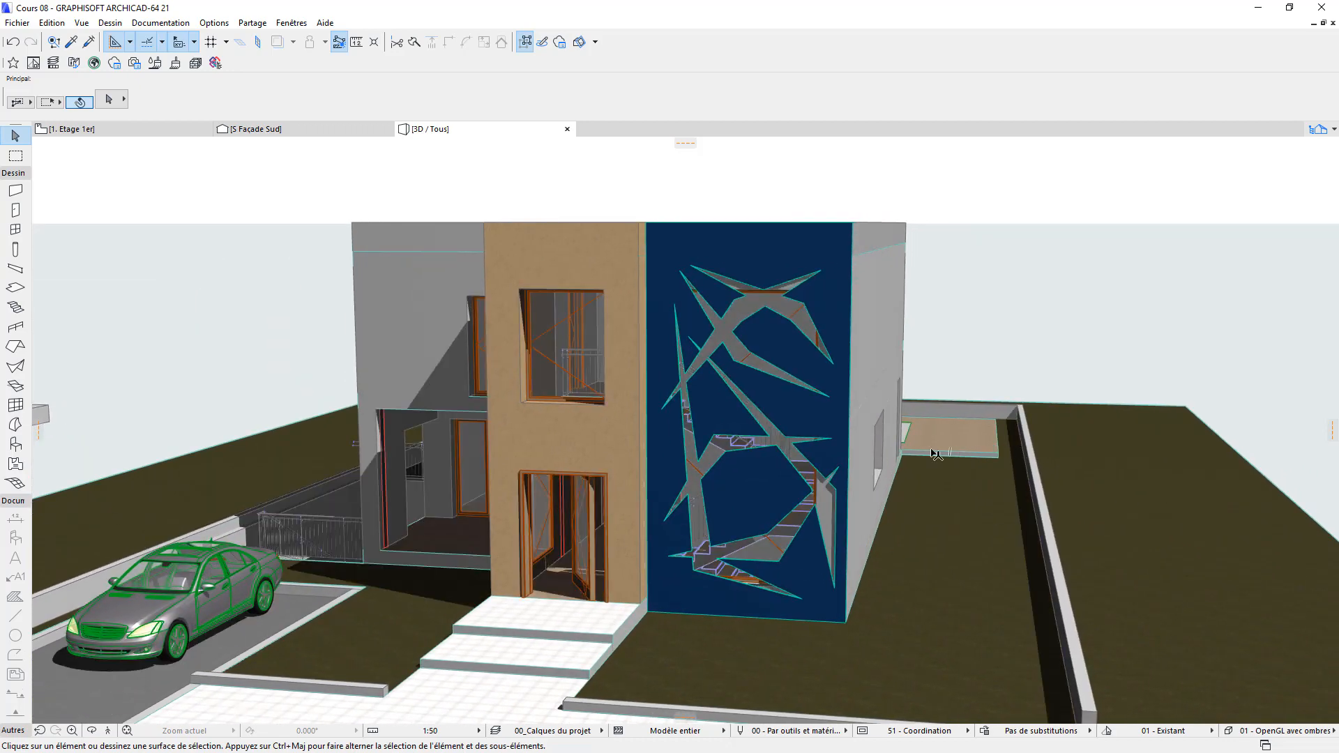
shift+middle_drag(881, 493, 839, 383)
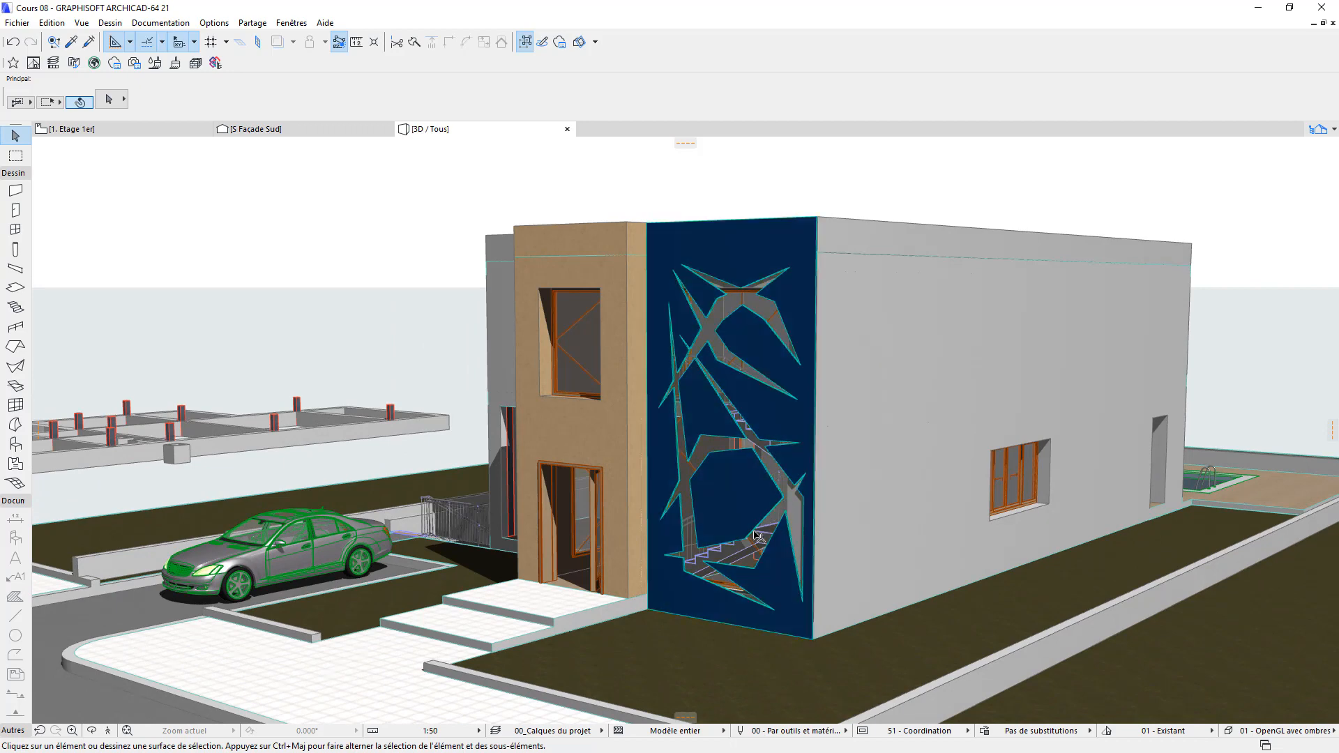
scroll(763, 537, up, 5)
scroll(762, 537, down, 5)
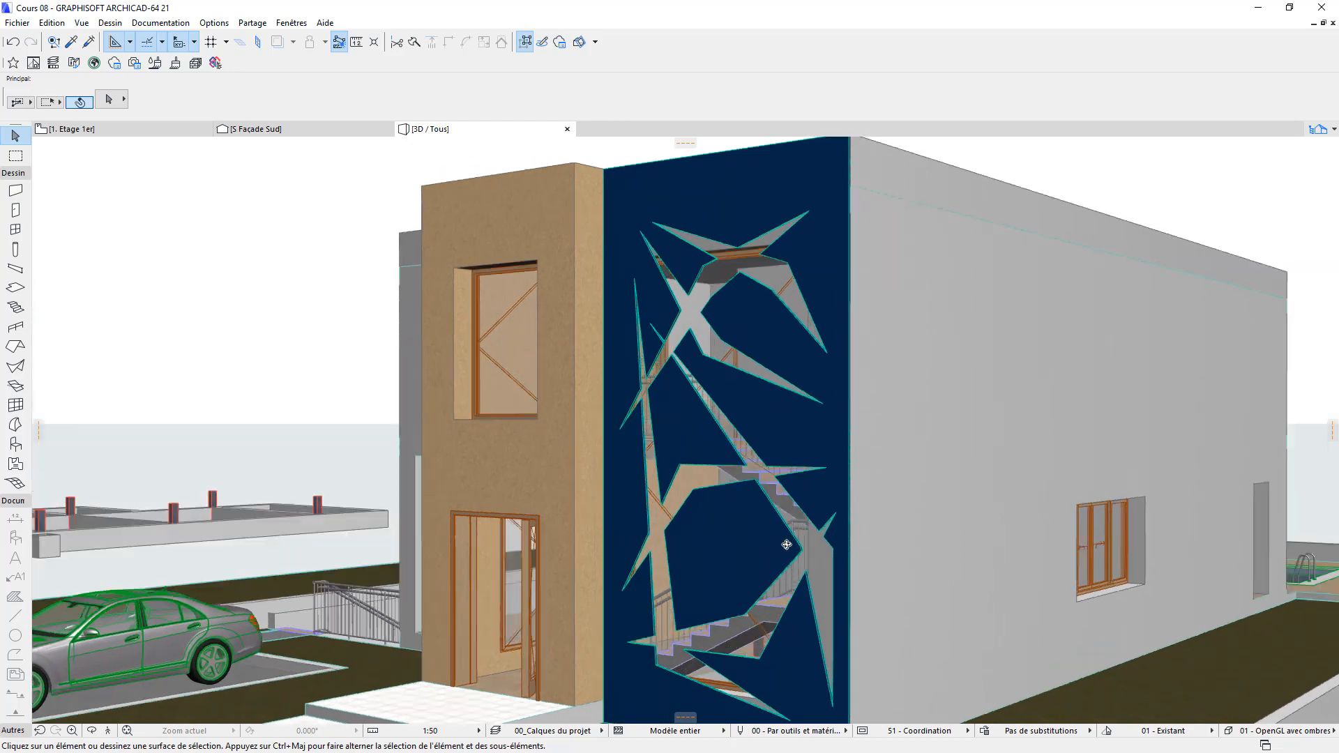